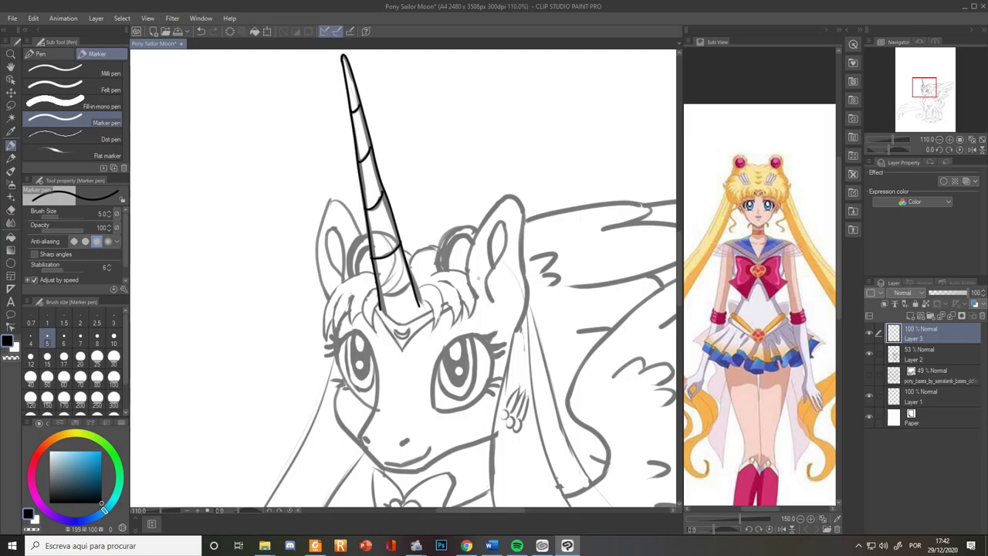
Ink the outer and inner contours of both pony ears over the grey sketch with the marker pen
{"action": "key", "text": "ctrl+z"}
{"action": "mouse_move", "coordinate": [477, 298]}
{"action": "left_mouse_down"}
{"action": "mouse_move", "coordinate": [469, 281]}
{"action": "mouse_move", "coordinate": [506, 198]}
{"action": "left_mouse_up"}
{"action": "mouse_move", "coordinate": [504, 198]}
{"action": "left_mouse_down"}
{"action": "mouse_move", "coordinate": [518, 221]}
{"action": "mouse_move", "coordinate": [513, 333]}
{"action": "left_mouse_up"}
{"action": "key", "text": "ctrl+z"}
{"action": "left_click_drag", "start_coordinate": [492, 302], "coordinate": [510, 230]}
{"action": "left_click_drag", "start_coordinate": [488, 241], "coordinate": [495, 268]}
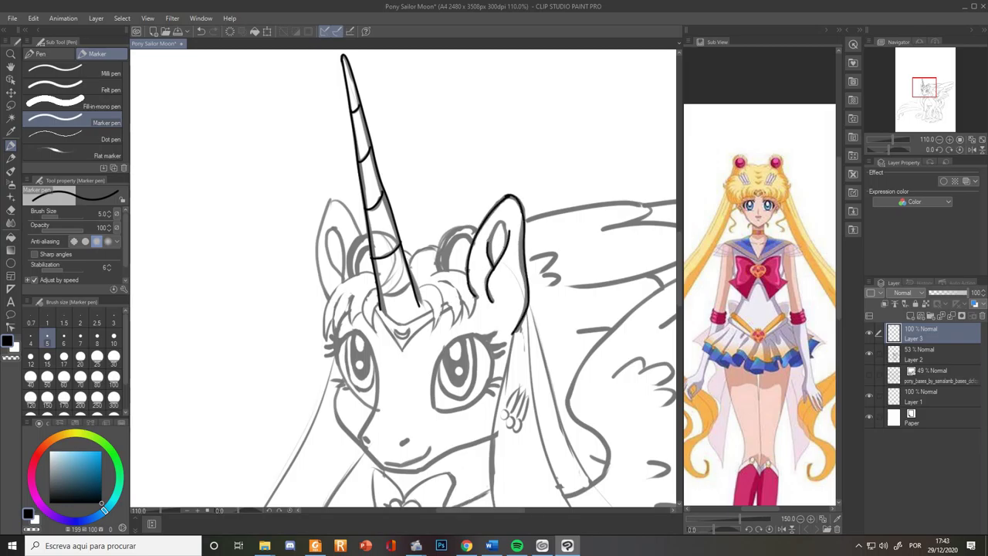
{"action": "left_click_drag", "start_coordinate": [334, 200], "coordinate": [322, 287]}
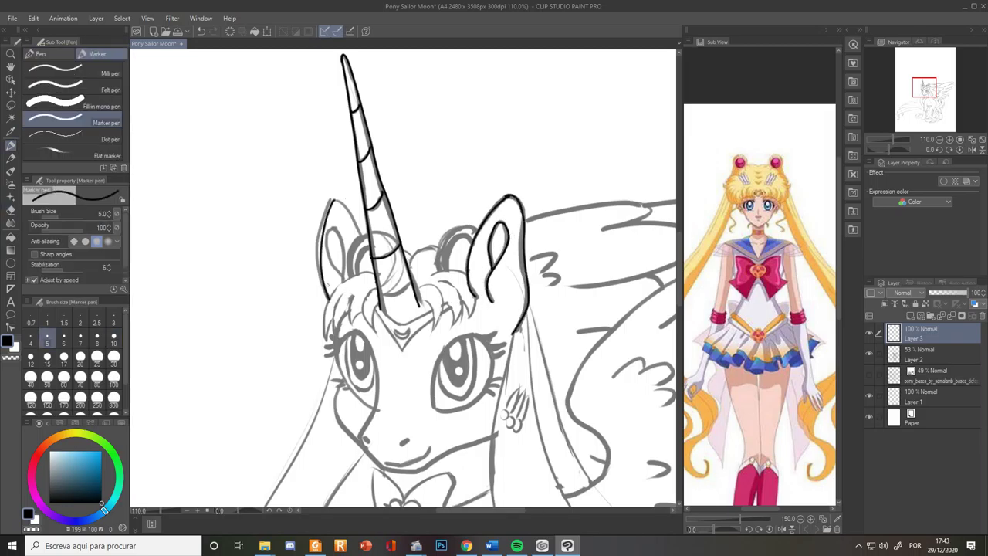
{"action": "key", "text": "ctrl+z"}
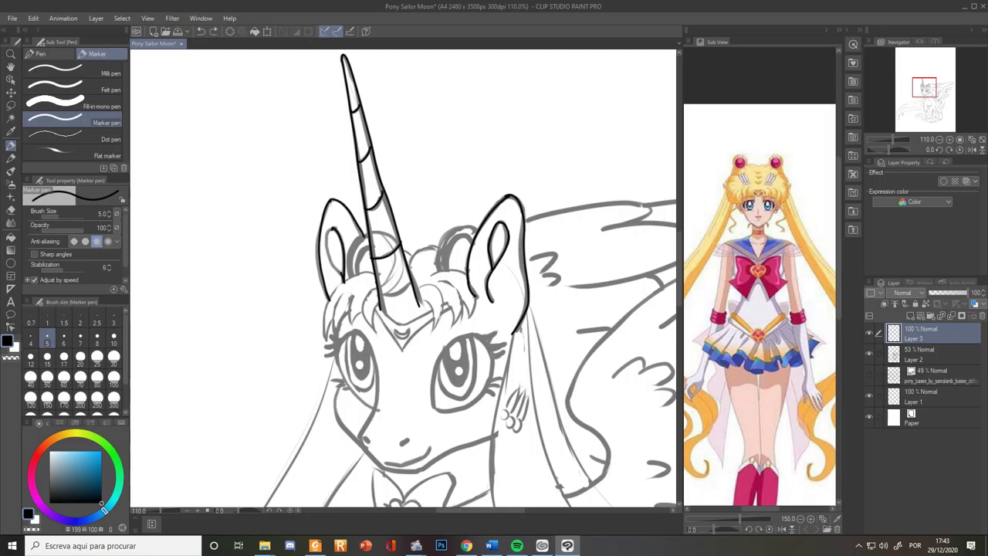
Ink the far eye's iris, pupil and highlights, plus the muzzle outline, smile and jaw
{"action": "scroll", "coordinate": [403, 278], "scroll_direction": "down", "scroll_amount": 5}
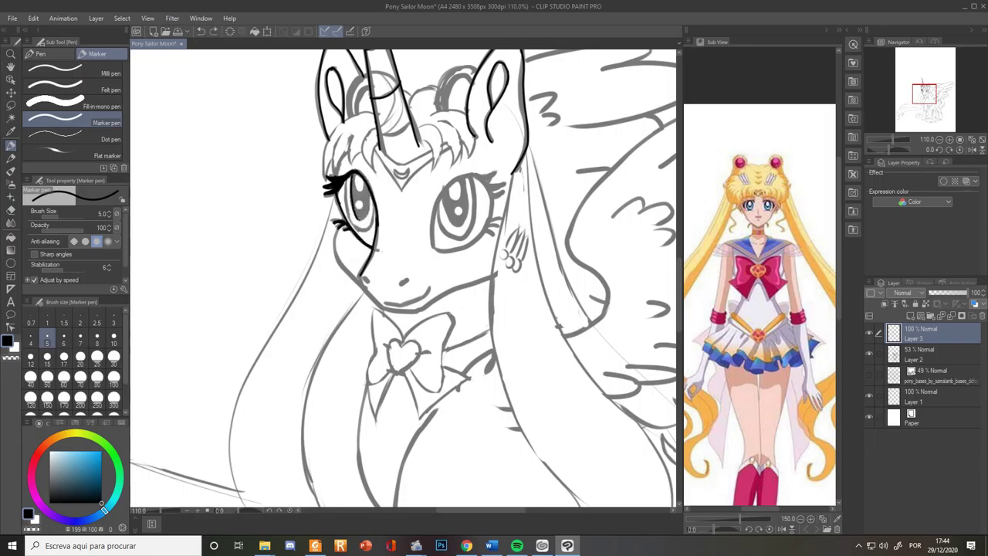
{"action": "mouse_move", "coordinate": [347, 192]}
{"action": "left_mouse_down"}
{"action": "mouse_move", "coordinate": [370, 226]}
{"action": "mouse_move", "coordinate": [373, 203]}
{"action": "left_mouse_up"}
{"action": "key", "text": "ctrl+z"}
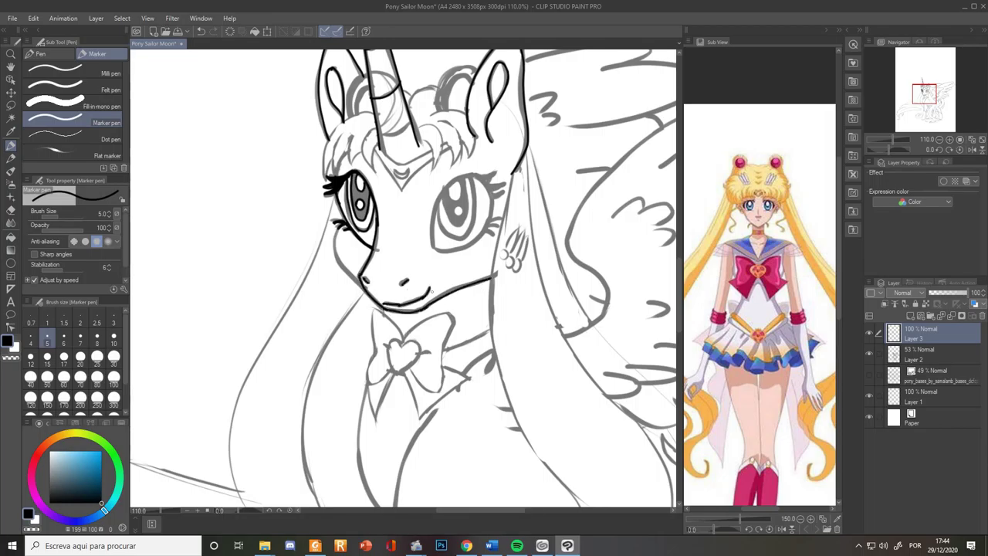
Ink the near eye's outline with a thickened upper lid and its upper and lower eyelashes
{"action": "mouse_move", "coordinate": [431, 247]}
{"action": "left_mouse_down"}
{"action": "mouse_move", "coordinate": [496, 176]}
{"action": "mouse_move", "coordinate": [504, 183]}
{"action": "left_mouse_up"}
{"action": "left_click_drag", "start_coordinate": [504, 182], "coordinate": [491, 192]}
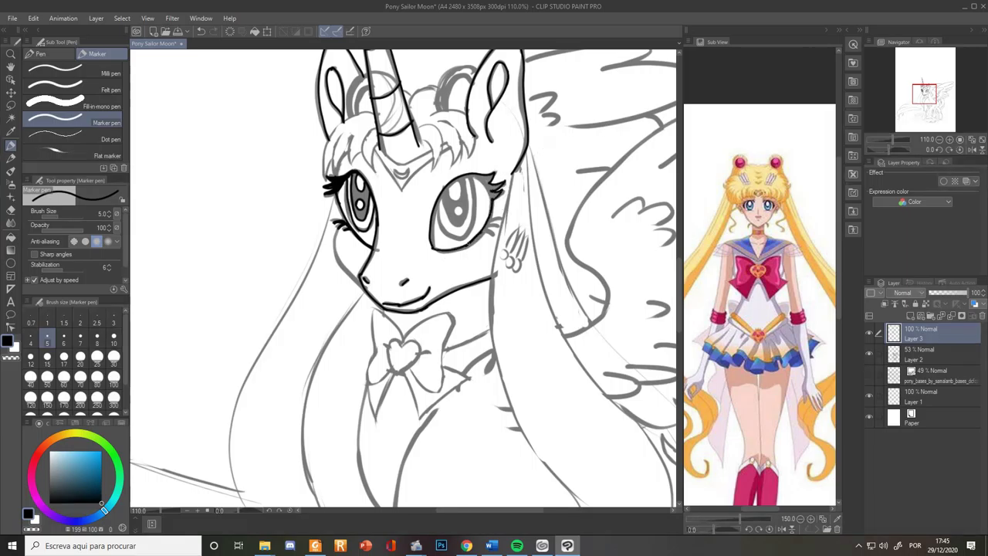
{"action": "left_click_drag", "start_coordinate": [432, 244], "coordinate": [472, 177]}
{"action": "left_click_drag", "start_coordinate": [463, 178], "coordinate": [494, 185]}
{"action": "left_click_drag", "start_coordinate": [491, 182], "coordinate": [492, 219]}
{"action": "left_click_drag", "start_coordinate": [502, 186], "coordinate": [493, 193]}
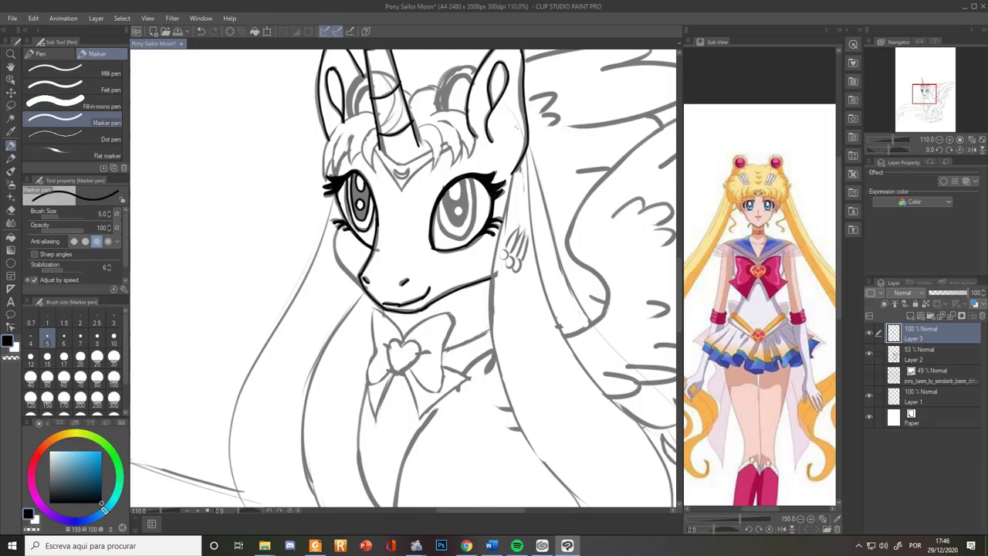
Ink the near eye's iris, pupil and highlights, and erase stray line work on the face
{"action": "key", "text": "ctrl+z"}
{"action": "mouse_move", "coordinate": [454, 237]}
{"action": "left_mouse_down"}
{"action": "mouse_move", "coordinate": [468, 179]}
{"action": "mouse_move", "coordinate": [457, 226]}
{"action": "mouse_move", "coordinate": [459, 210]}
{"action": "left_mouse_up"}
{"action": "key", "text": "ctrl+z"}
{"action": "key", "text": "ctrl+z"}
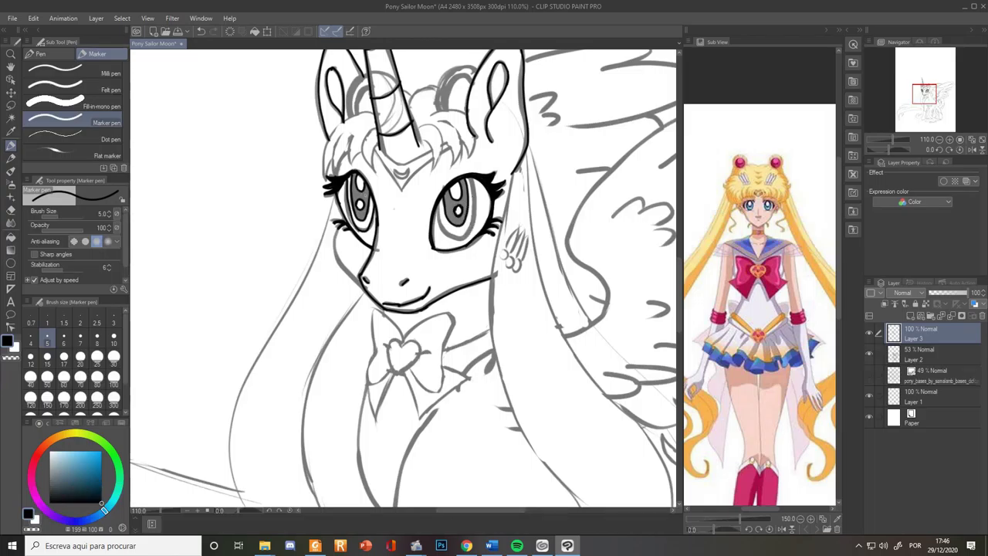
{"action": "scroll", "coordinate": [364, 202], "scroll_direction": "up", "scroll_amount": 6}
{"action": "key", "text": "e"}
{"action": "mouse_move", "coordinate": [332, 206]}
{"action": "left_mouse_down"}
{"action": "mouse_move", "coordinate": [330, 174]}
{"action": "mouse_move", "coordinate": [340, 227]}
{"action": "mouse_move", "coordinate": [374, 242]}
{"action": "mouse_move", "coordinate": [377, 199]}
{"action": "left_mouse_up"}
{"action": "key", "text": "p"}
{"action": "scroll", "coordinate": [427, 285], "scroll_direction": "down", "scroll_amount": 6}
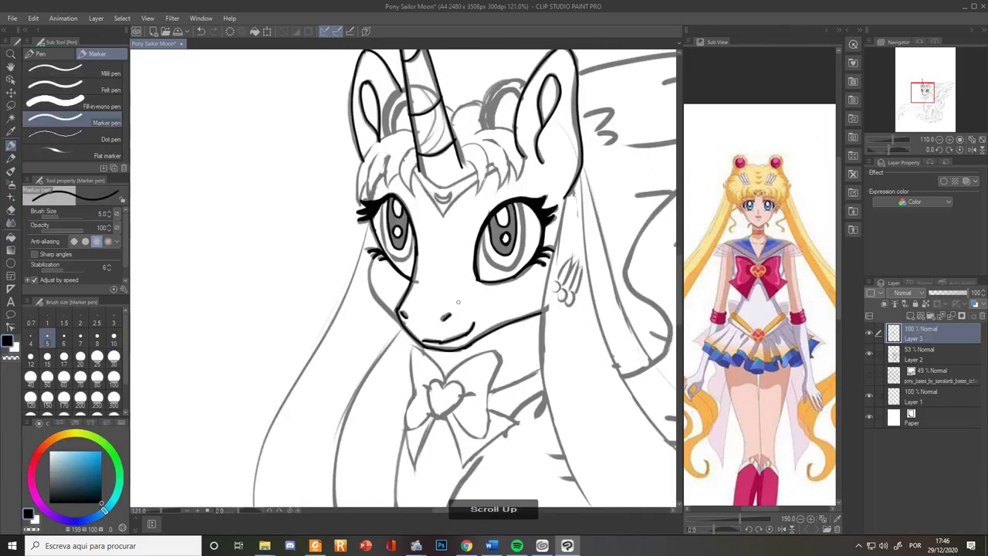
Ink the far cheek contour from the lower eyelashes down to the muzzle
{"action": "scroll", "coordinate": [427, 284], "scroll_direction": "up", "scroll_amount": 4}
{"action": "left_click_drag", "start_coordinate": [354, 238], "coordinate": [388, 337]}
{"action": "scroll", "coordinate": [548, 369], "scroll_direction": "down", "scroll_amount": 3}
{"action": "left_click_drag", "start_coordinate": [548, 370], "coordinate": [433, 237]}
{"action": "scroll", "coordinate": [432, 236], "scroll_direction": "up", "scroll_amount": 2}
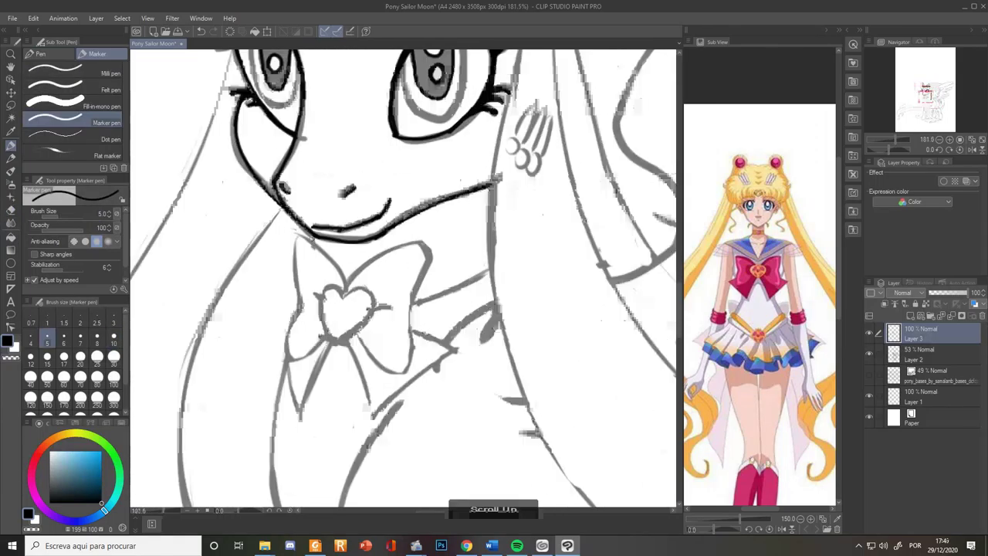
Ink the chest curve from below the bow down to the front leg
{"action": "scroll", "coordinate": [494, 333], "scroll_direction": "down", "scroll_amount": 3}
{"action": "left_click_drag", "start_coordinate": [470, 374], "coordinate": [390, 250]}
{"action": "scroll", "coordinate": [322, 228], "scroll_direction": "up", "scroll_amount": 4}
{"action": "left_click_drag", "start_coordinate": [236, 196], "coordinate": [286, 437]}
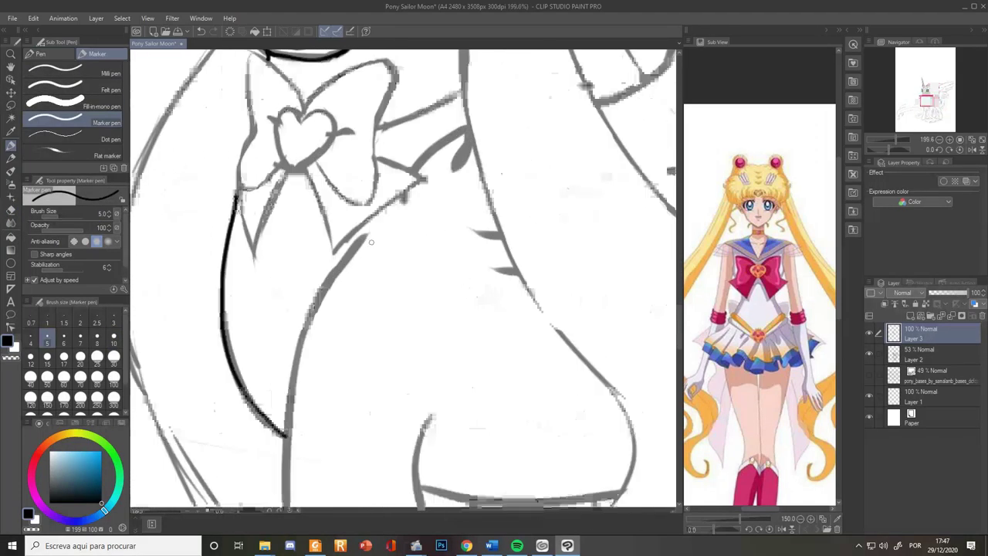
Ink the front and back contours of the near front leg down to the boot cuff
{"action": "mouse_move", "coordinate": [293, 258]}
{"action": "left_mouse_down"}
{"action": "mouse_move", "coordinate": [369, 106]}
{"action": "mouse_move", "coordinate": [365, 338]}
{"action": "left_mouse_up"}
{"action": "scroll", "coordinate": [367, 102], "scroll_direction": "down", "scroll_amount": 3}
{"action": "mouse_move", "coordinate": [444, 192]}
{"action": "left_mouse_down"}
{"action": "mouse_move", "coordinate": [453, 275]}
{"action": "mouse_move", "coordinate": [412, 370]}
{"action": "left_mouse_up"}
{"action": "scroll", "coordinate": [552, 259], "scroll_direction": "up", "scroll_amount": 2}
{"action": "scroll", "coordinate": [552, 259], "scroll_direction": "down", "scroll_amount": 1}
{"action": "key", "text": "e"}
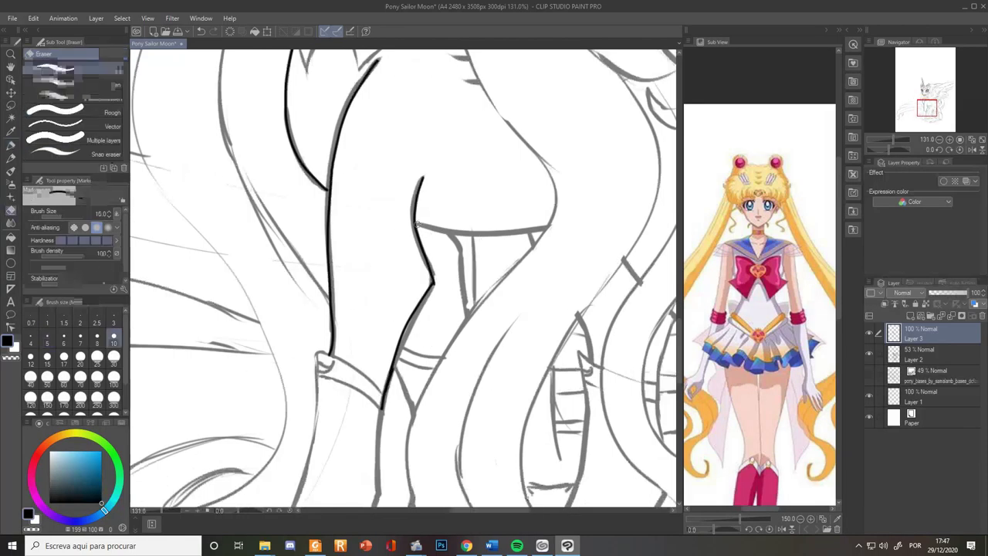
Ink the belly line from the near front leg to the long hair strand
{"action": "key", "text": "p"}
{"action": "left_click_drag", "start_coordinate": [417, 223], "coordinate": [554, 225]}
{"action": "key", "text": "e"}
Rotate the canvas to -70° and ink the collar-side shoulder line and the short tick marks beside the hair
{"action": "scroll", "coordinate": [506, 290], "scroll_direction": "down", "scroll_amount": 2}
{"action": "left_click_drag", "start_coordinate": [494, 231], "coordinate": [393, 486]}
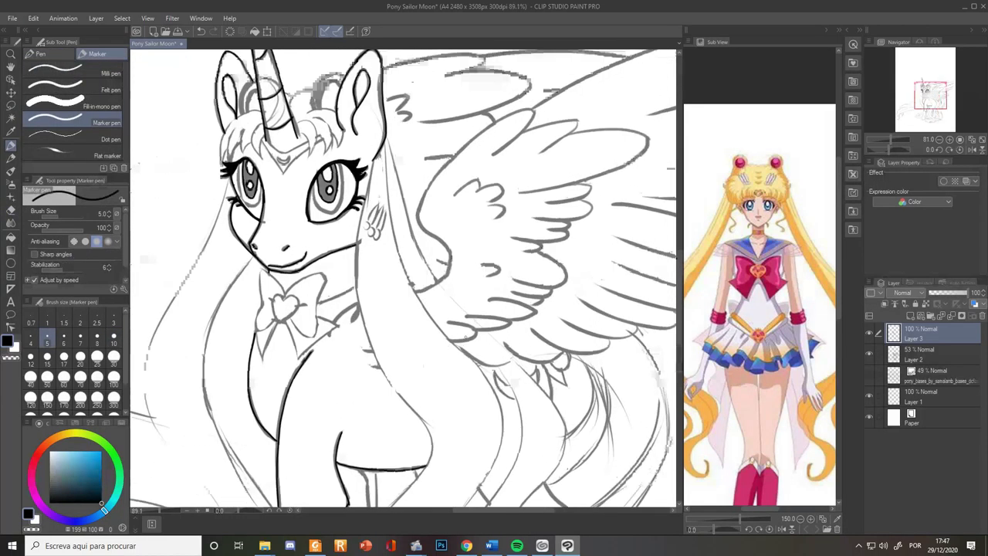
{"action": "left_click", "coordinate": [271, 510]}
{"action": "left_click_drag", "start_coordinate": [419, 249], "coordinate": [368, 293]}
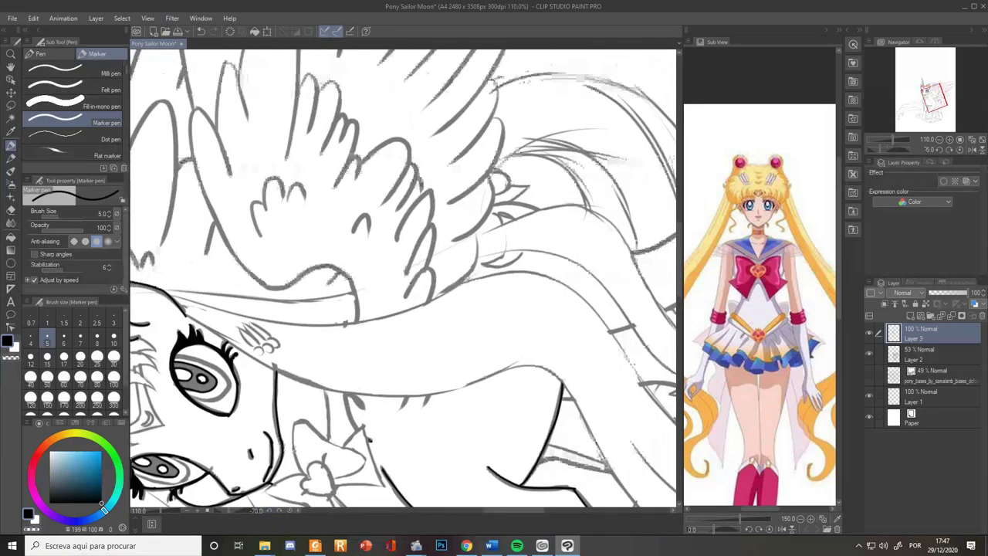
{"action": "left_click_drag", "start_coordinate": [347, 392], "coordinate": [372, 442]}
{"action": "left_click_drag", "start_coordinate": [407, 393], "coordinate": [402, 406]}
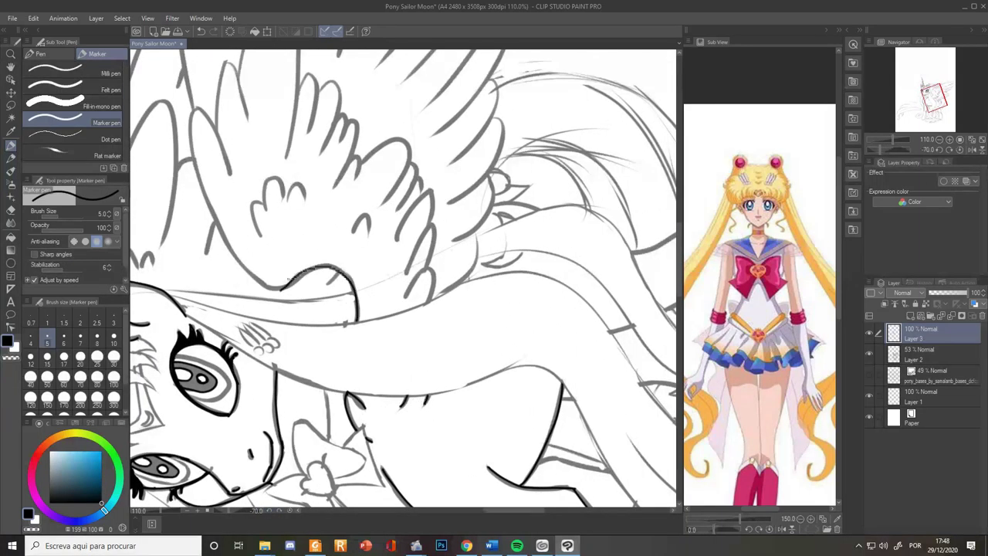
Ink the near wing's leading edge from the shoulder curve up and around its first short feather
{"action": "key", "text": "ctrl+z"}
{"action": "mouse_move", "coordinate": [270, 289]}
{"action": "left_mouse_down"}
{"action": "mouse_move", "coordinate": [328, 267]}
{"action": "mouse_move", "coordinate": [348, 281]}
{"action": "left_mouse_up"}
{"action": "key", "text": "ctrl+z"}
{"action": "mouse_move", "coordinate": [272, 288]}
{"action": "left_mouse_down"}
{"action": "mouse_move", "coordinate": [192, 127]}
{"action": "mouse_move", "coordinate": [197, 107]}
{"action": "mouse_move", "coordinate": [234, 192]}
{"action": "left_mouse_up"}
{"action": "key", "text": "ctrl+z"}
{"action": "key", "text": "ctrl+z"}
{"action": "key", "text": "ctrl+z"}
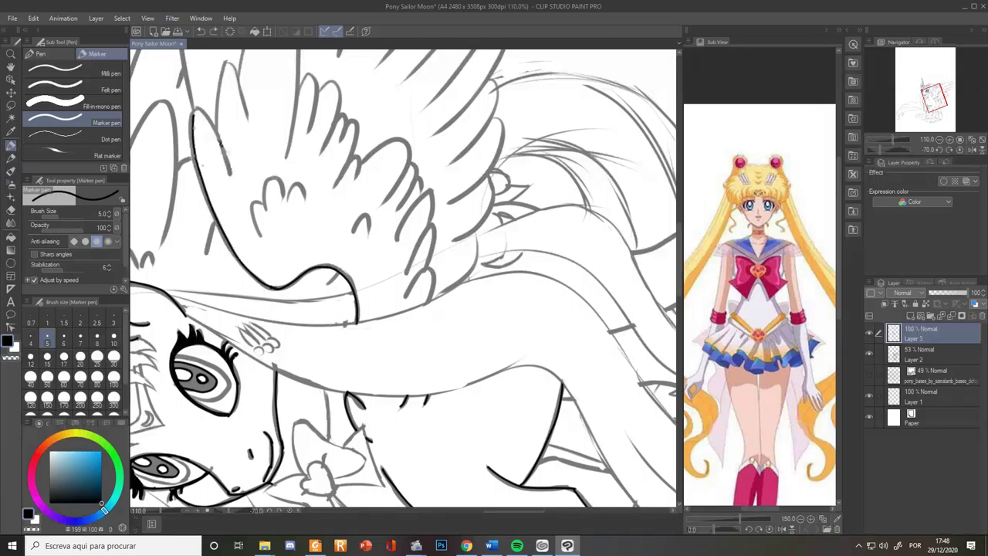
{"action": "left_click_drag", "start_coordinate": [195, 109], "coordinate": [233, 176]}
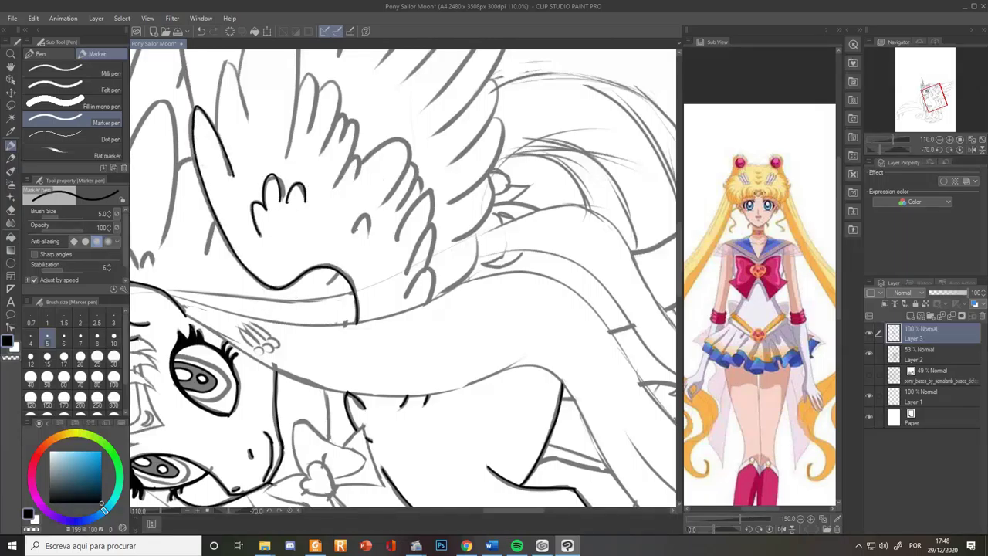
Ink the second feather and the tall third feather of the near wing's inner layer
{"action": "mouse_move", "coordinate": [354, 232]}
{"action": "left_mouse_down"}
{"action": "mouse_move", "coordinate": [367, 234]}
{"action": "mouse_move", "coordinate": [428, 307]}
{"action": "left_mouse_up"}
{"action": "left_click_drag", "start_coordinate": [285, 138], "coordinate": [305, 194]}
{"action": "key", "text": "ctrl+z"}
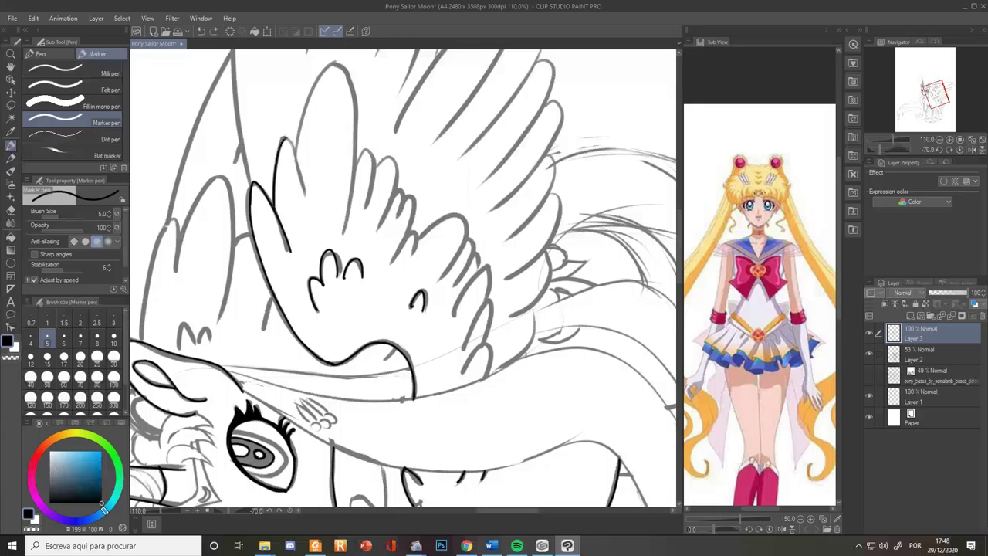
{"action": "mouse_move", "coordinate": [285, 139]}
{"action": "left_mouse_down"}
{"action": "mouse_move", "coordinate": [335, 60]}
{"action": "mouse_move", "coordinate": [358, 114]}
{"action": "mouse_move", "coordinate": [344, 234]}
{"action": "left_mouse_up"}
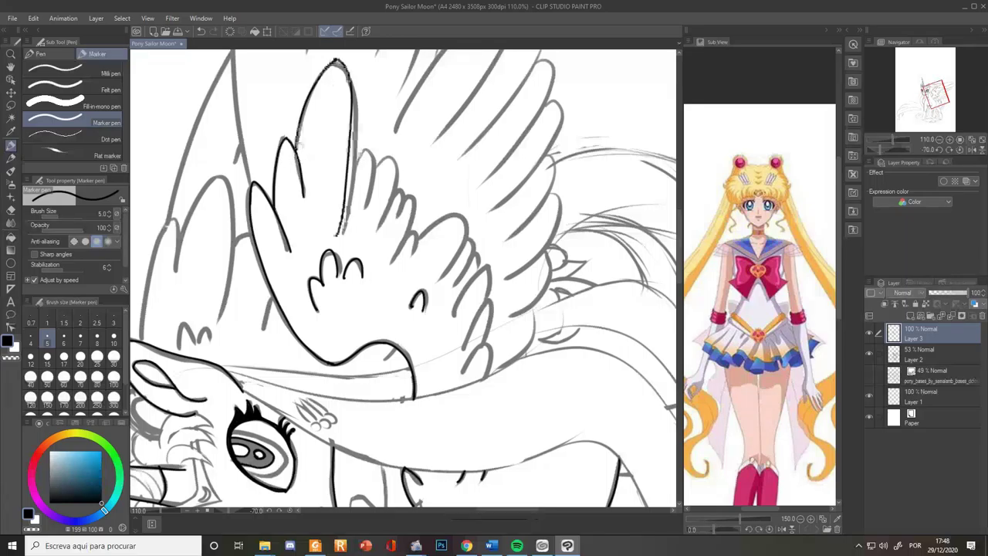
{"action": "key", "text": "ctrl+z"}
{"action": "left_click_drag", "start_coordinate": [336, 60], "coordinate": [345, 234]}
Ink the cluster of small feathers beside the tall feather in the near wing's inner layer
{"action": "mouse_move", "coordinate": [359, 155]}
{"action": "left_mouse_down"}
{"action": "mouse_move", "coordinate": [383, 174]}
{"action": "mouse_move", "coordinate": [379, 227]}
{"action": "left_mouse_up"}
{"action": "key", "text": "ctrl+z"}
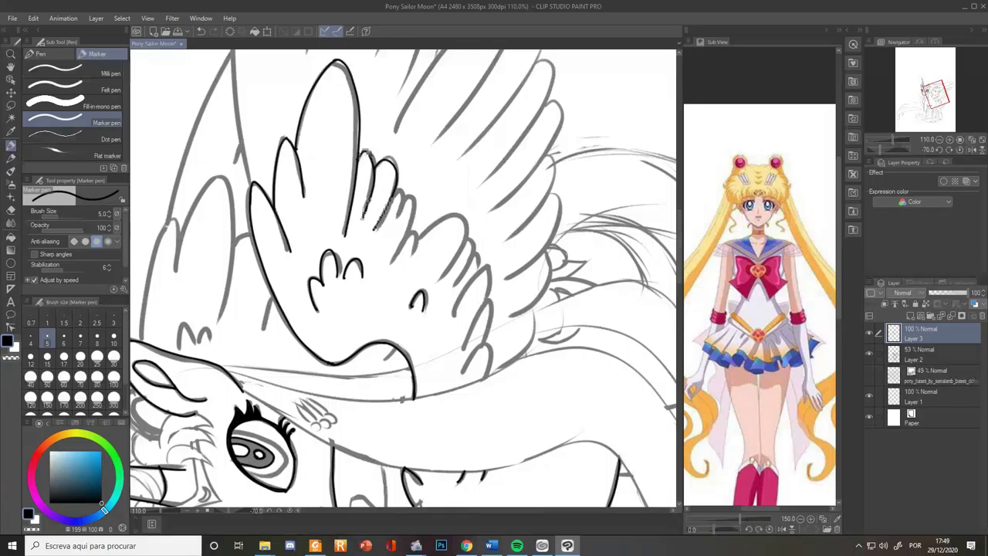
{"action": "key", "text": "ctrl+z"}
{"action": "left_click_drag", "start_coordinate": [375, 166], "coordinate": [371, 238]}
{"action": "left_click_drag", "start_coordinate": [390, 197], "coordinate": [391, 261]}
{"action": "left_click_drag", "start_coordinate": [409, 237], "coordinate": [413, 253]}
{"action": "left_click_drag", "start_coordinate": [417, 235], "coordinate": [430, 286]}
{"action": "key", "text": "ctrl+z"}
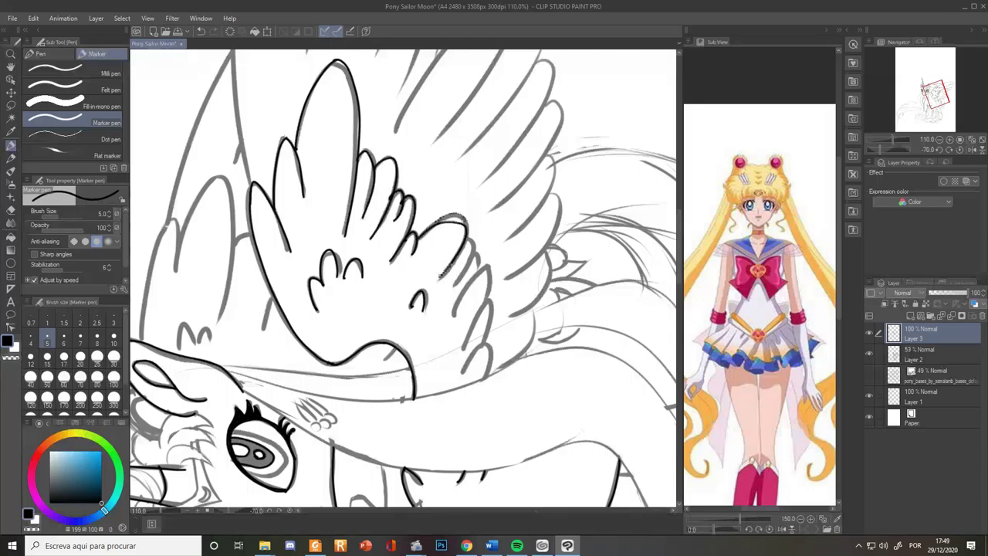
Ink the broad rounded feather and the remaining small inner feathers down to the near wing's base
{"action": "left_click_drag", "start_coordinate": [418, 234], "coordinate": [430, 286]}
{"action": "left_click_drag", "start_coordinate": [468, 236], "coordinate": [455, 313]}
{"action": "mouse_move", "coordinate": [480, 267]}
{"action": "left_mouse_down"}
{"action": "mouse_move", "coordinate": [489, 305]}
{"action": "mouse_move", "coordinate": [463, 375]}
{"action": "left_mouse_up"}
{"action": "key", "text": "e"}
{"action": "key", "text": "p"}
{"action": "key", "text": "ctrl+z"}
Ink the near wing's first long primary feather with the Darker pencil at size 6
{"action": "scroll", "coordinate": [449, 282], "scroll_direction": "down", "scroll_amount": 5}
{"action": "scroll", "coordinate": [386, 115], "scroll_direction": "up", "scroll_amount": 6}
{"action": "key", "text": "space"}
{"action": "left_click_drag", "start_coordinate": [337, 152], "coordinate": [367, 315]}
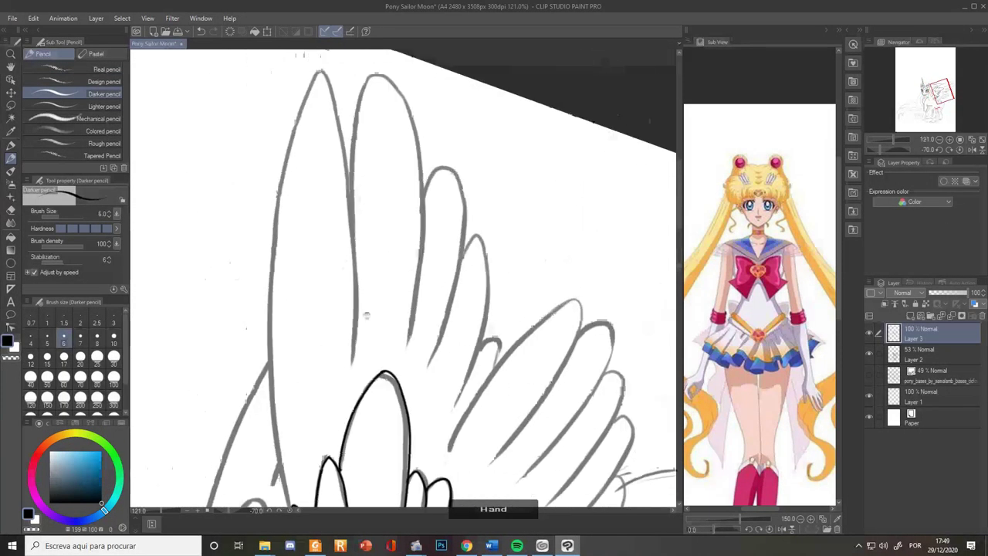
{"action": "scroll", "coordinate": [379, 153], "scroll_direction": "down", "scroll_amount": 4}
{"action": "mouse_move", "coordinate": [319, 388]}
{"action": "left_mouse_down"}
{"action": "mouse_move", "coordinate": [311, 207]}
{"action": "mouse_move", "coordinate": [339, 99]}
{"action": "left_mouse_up"}
{"action": "key", "text": "ctrl+z"}
{"action": "key", "text": "ctrl+z"}
{"action": "left_click_drag", "start_coordinate": [311, 213], "coordinate": [341, 97]}
{"action": "left_click_drag", "start_coordinate": [340, 97], "coordinate": [363, 182]}
{"action": "key", "text": "ctrl+z"}
{"action": "left_click_drag", "start_coordinate": [357, 145], "coordinate": [364, 290]}
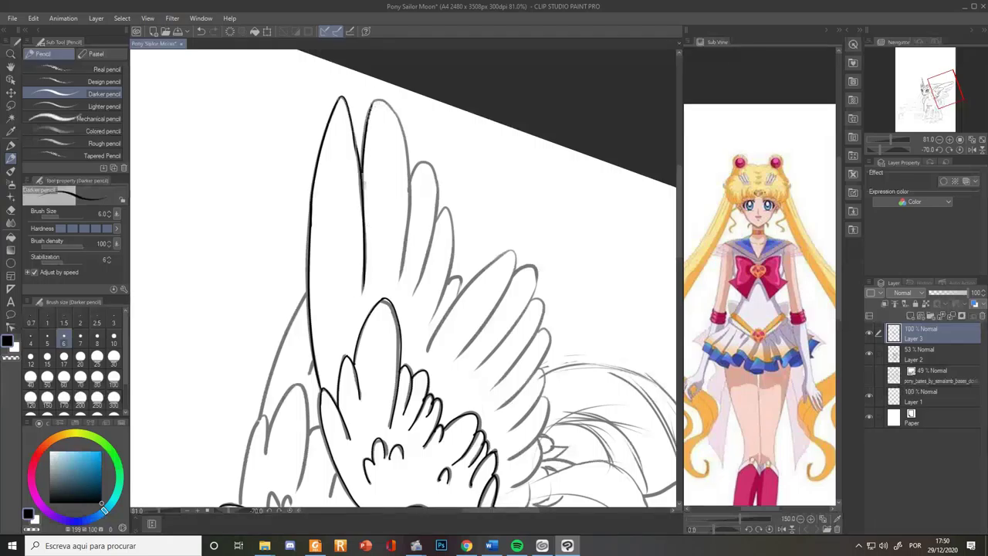
Ink the second, third and fourth primary feathers and the small feather tip next to them
{"action": "key", "text": "ctrl+z"}
{"action": "mouse_move", "coordinate": [372, 108]}
{"action": "left_mouse_down"}
{"action": "mouse_move", "coordinate": [403, 272]}
{"action": "mouse_move", "coordinate": [406, 250]}
{"action": "left_mouse_up"}
{"action": "key", "text": "ctrl+z"}
{"action": "mouse_move", "coordinate": [371, 106]}
{"action": "left_mouse_down"}
{"action": "mouse_move", "coordinate": [389, 105]}
{"action": "mouse_move", "coordinate": [400, 292]}
{"action": "left_mouse_up"}
{"action": "mouse_move", "coordinate": [410, 186]}
{"action": "left_mouse_down"}
{"action": "mouse_move", "coordinate": [435, 192]}
{"action": "mouse_move", "coordinate": [414, 294]}
{"action": "left_mouse_up"}
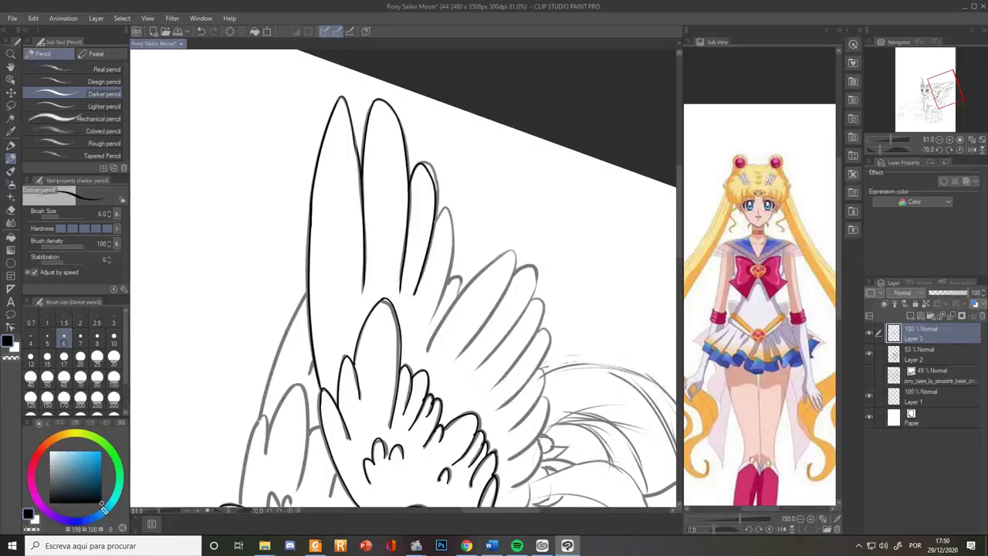
{"action": "left_click_drag", "start_coordinate": [436, 219], "coordinate": [433, 318]}
{"action": "left_click_drag", "start_coordinate": [448, 283], "coordinate": [445, 298]}
Ink the two wide primary feathers in the middle of the near wing's outer row
{"action": "left_click_drag", "start_coordinate": [428, 351], "coordinate": [511, 250]}
{"action": "key", "text": "ctrl+z"}
{"action": "key", "text": "e"}
{"action": "key", "text": "p"}
{"action": "left_click_drag", "start_coordinate": [428, 351], "coordinate": [507, 251]}
{"action": "key", "text": "ctrl+z"}
{"action": "left_click_drag", "start_coordinate": [506, 252], "coordinate": [459, 355]}
{"action": "key", "text": "ctrl+z"}
{"action": "left_click_drag", "start_coordinate": [513, 272], "coordinate": [479, 364]}
Ink the remaining outer feathers along the near wing's rear edge
{"action": "key", "text": "e"}
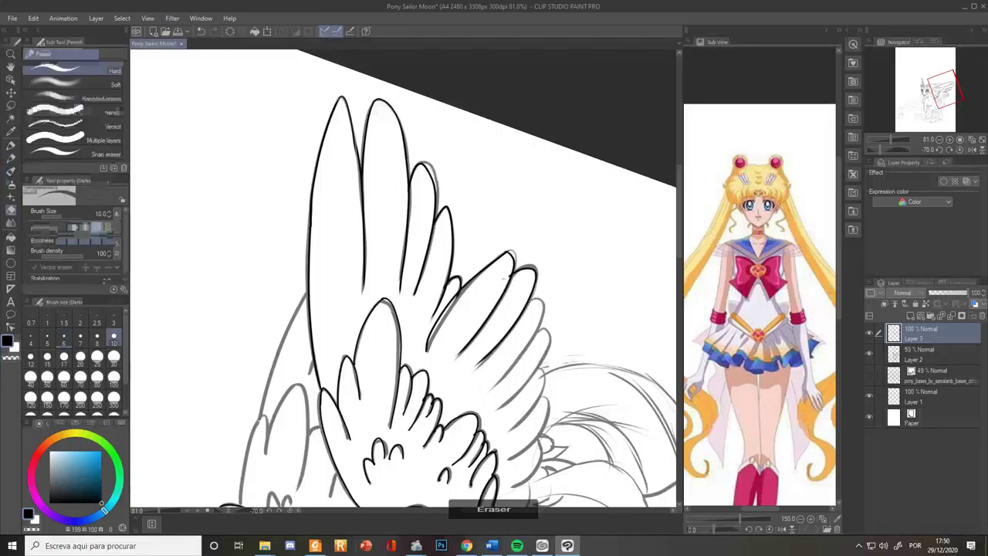
{"action": "mouse_move", "coordinate": [505, 278]}
{"action": "left_mouse_down"}
{"action": "mouse_move", "coordinate": [431, 163]}
{"action": "mouse_move", "coordinate": [418, 274]}
{"action": "left_mouse_up"}
{"action": "key", "text": "p"}
{"action": "mouse_move", "coordinate": [461, 217]}
{"action": "left_mouse_down"}
{"action": "mouse_move", "coordinate": [465, 244]}
{"action": "mouse_move", "coordinate": [422, 295]}
{"action": "left_mouse_up"}
{"action": "left_click_drag", "start_coordinate": [465, 256], "coordinate": [433, 315]}
{"action": "left_click_drag", "start_coordinate": [466, 283], "coordinate": [470, 287]}
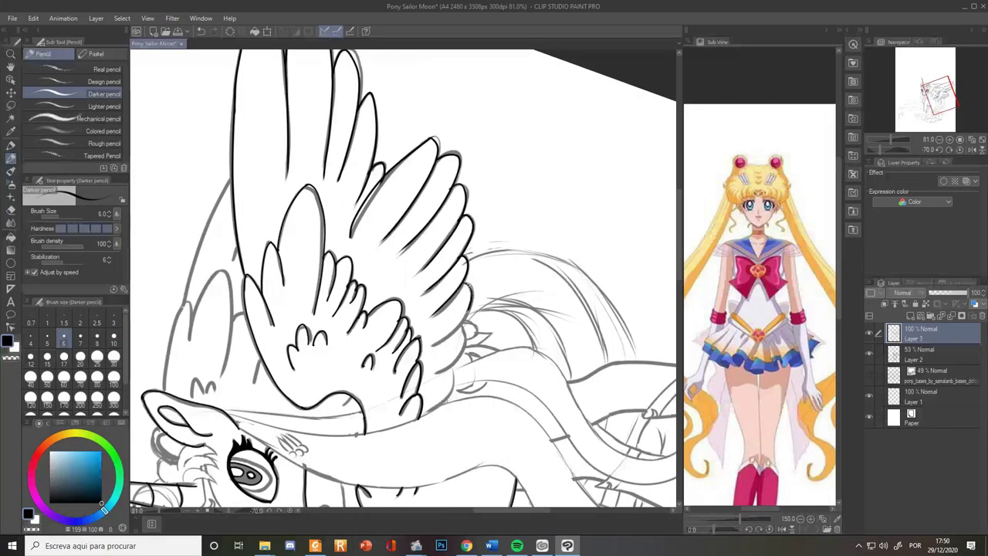
Ink the inner feathers of the far wing behind the ear
{"action": "mouse_move", "coordinate": [492, 375]}
{"action": "left_mouse_down"}
{"action": "mouse_move", "coordinate": [482, 324]}
{"action": "mouse_move", "coordinate": [623, 225]}
{"action": "left_mouse_up"}
{"action": "scroll", "coordinate": [297, 209], "scroll_direction": "up", "scroll_amount": 3}
{"action": "left_click_drag", "start_coordinate": [294, 258], "coordinate": [327, 138]}
{"action": "left_click_drag", "start_coordinate": [328, 137], "coordinate": [329, 191]}
{"action": "left_click_drag", "start_coordinate": [373, 91], "coordinate": [328, 193]}
{"action": "mouse_move", "coordinate": [375, 93]}
{"action": "left_mouse_down"}
{"action": "mouse_move", "coordinate": [396, 231]}
{"action": "mouse_move", "coordinate": [425, 213]}
{"action": "left_mouse_up"}
Ink the far wing's upper outline from the near wing's edge down to its first inner feather
{"action": "scroll", "coordinate": [461, 102], "scroll_direction": "down", "scroll_amount": 1}
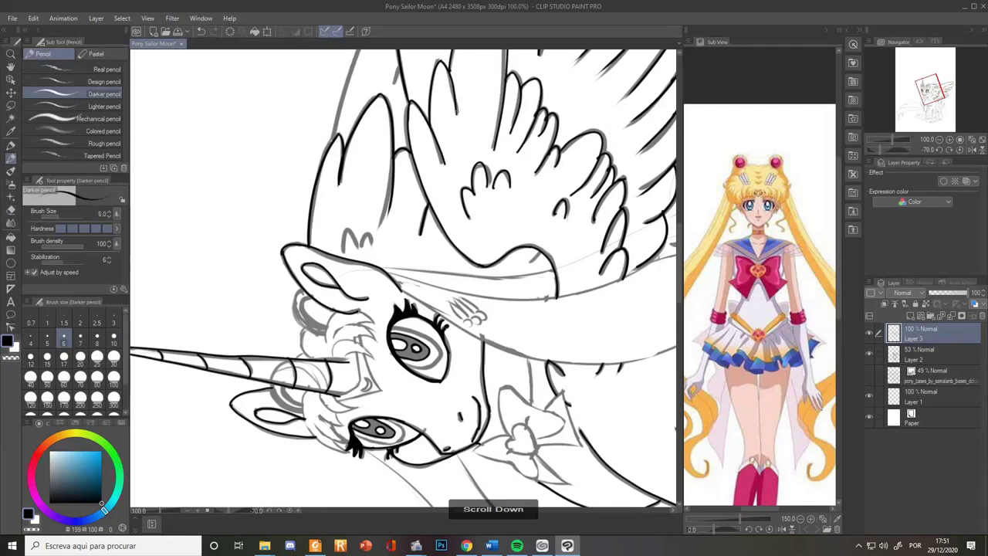
{"action": "left_click_drag", "start_coordinate": [465, 97], "coordinate": [459, 201]}
{"action": "left_click_drag", "start_coordinate": [386, 93], "coordinate": [328, 247]}
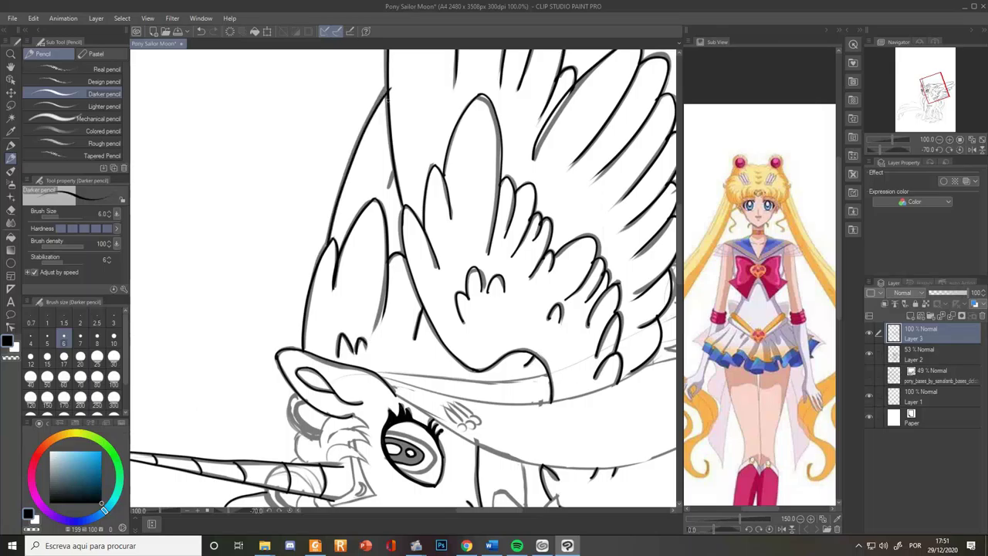
Rotate the canvas back to 0° and ink the far front leg, its boot's top edge and the short line under the belly
{"action": "scroll", "coordinate": [391, 180], "scroll_direction": "down", "scroll_amount": 3}
{"action": "left_click_drag", "start_coordinate": [391, 180], "coordinate": [298, 152]}
{"action": "left_click", "coordinate": [279, 510]}
{"action": "left_click", "coordinate": [281, 507]}
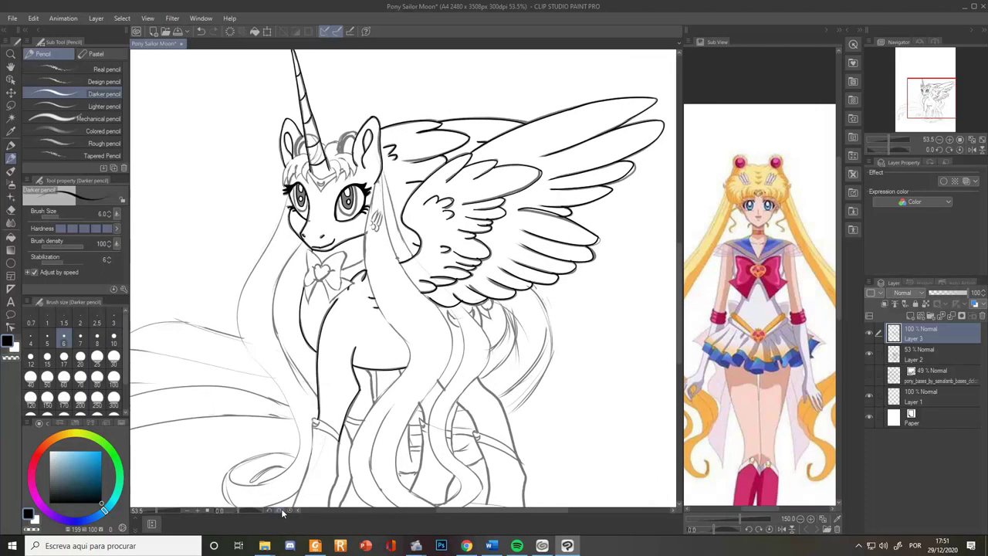
{"action": "scroll", "coordinate": [356, 207], "scroll_direction": "up", "scroll_amount": 5}
{"action": "left_click_drag", "start_coordinate": [360, 212], "coordinate": [369, 283]}
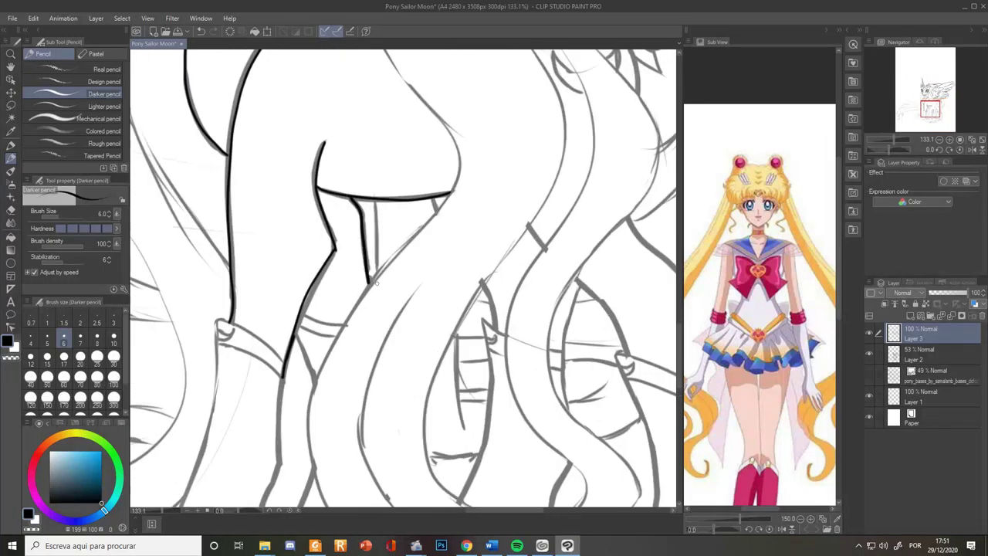
{"action": "left_click_drag", "start_coordinate": [300, 312], "coordinate": [346, 327]}
{"action": "scroll", "coordinate": [457, 340], "scroll_direction": "down", "scroll_amount": 2}
{"action": "scroll", "coordinate": [501, 330], "scroll_direction": "up", "scroll_amount": 2}
{"action": "left_click_drag", "start_coordinate": [412, 201], "coordinate": [417, 220]}
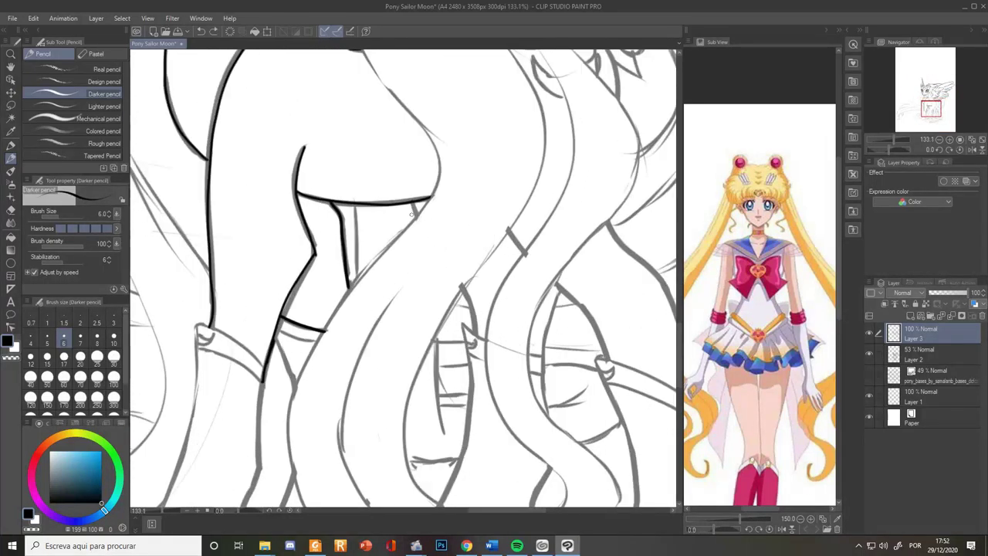
Ink the near hind leg's inner contours and the far boot's top edge between the hair strands
{"action": "left_click_drag", "start_coordinate": [557, 289], "coordinate": [541, 353]}
{"action": "left_click_drag", "start_coordinate": [528, 355], "coordinate": [545, 357]}
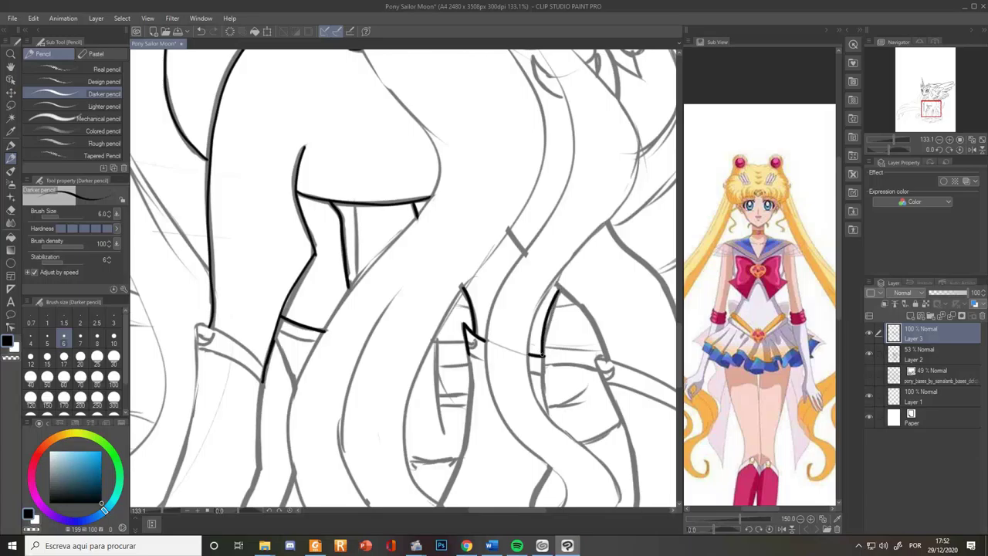
{"action": "left_click_drag", "start_coordinate": [557, 285], "coordinate": [609, 361]}
{"action": "key", "text": "e"}
{"action": "key", "text": "ctrl+z"}
{"action": "key", "text": "p"}
{"action": "left_click_drag", "start_coordinate": [557, 285], "coordinate": [608, 361]}
Ink the near hind leg's outer contour down to the boot and the boot's top edge
{"action": "key", "text": "space"}
{"action": "left_click_drag", "start_coordinate": [637, 331], "coordinate": [417, 244]}
{"action": "left_click_drag", "start_coordinate": [392, 135], "coordinate": [488, 324]}
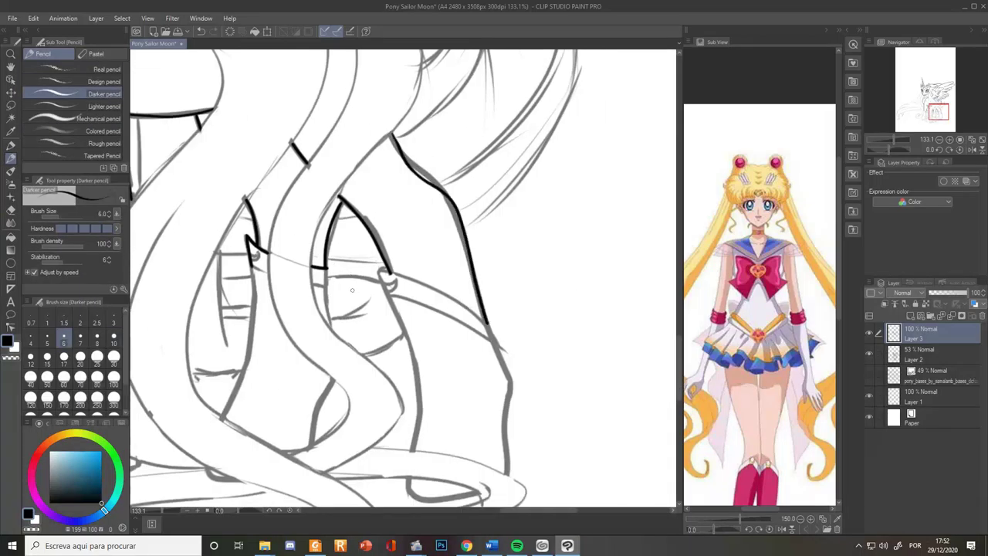
{"action": "mouse_move", "coordinate": [379, 271]}
{"action": "left_mouse_down"}
{"action": "mouse_move", "coordinate": [486, 325]}
{"action": "mouse_move", "coordinate": [494, 345]}
{"action": "left_mouse_up"}
Ink the short rump line beneath the rear feathers of the near wing
{"action": "scroll", "coordinate": [493, 341], "scroll_direction": "down", "scroll_amount": 8}
{"action": "scroll", "coordinate": [425, 108], "scroll_direction": "up", "scroll_amount": 7}
{"action": "left_click_drag", "start_coordinate": [468, 238], "coordinate": [483, 293]}
{"action": "key", "text": "ctrl+z"}
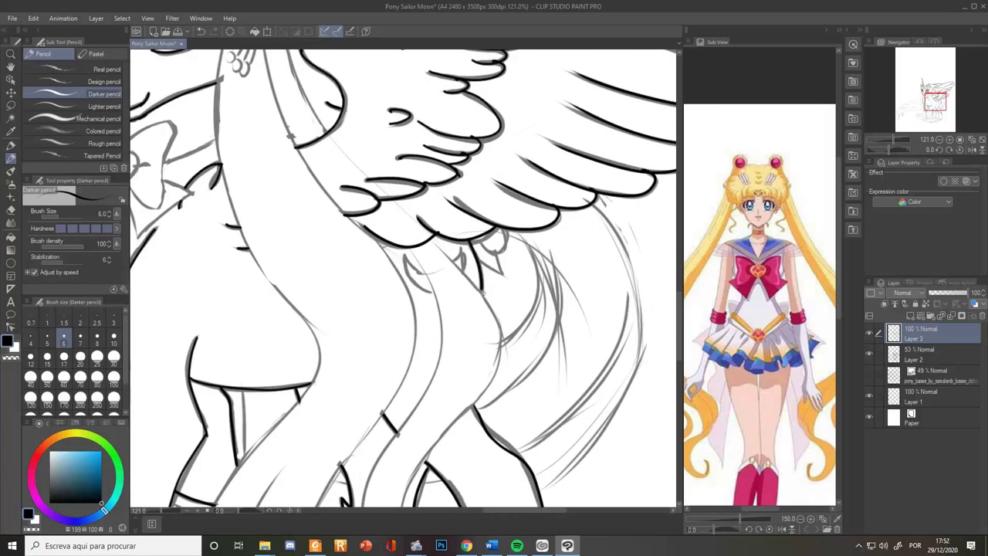
{"action": "scroll", "coordinate": [484, 292], "scroll_direction": "down", "scroll_amount": 5}
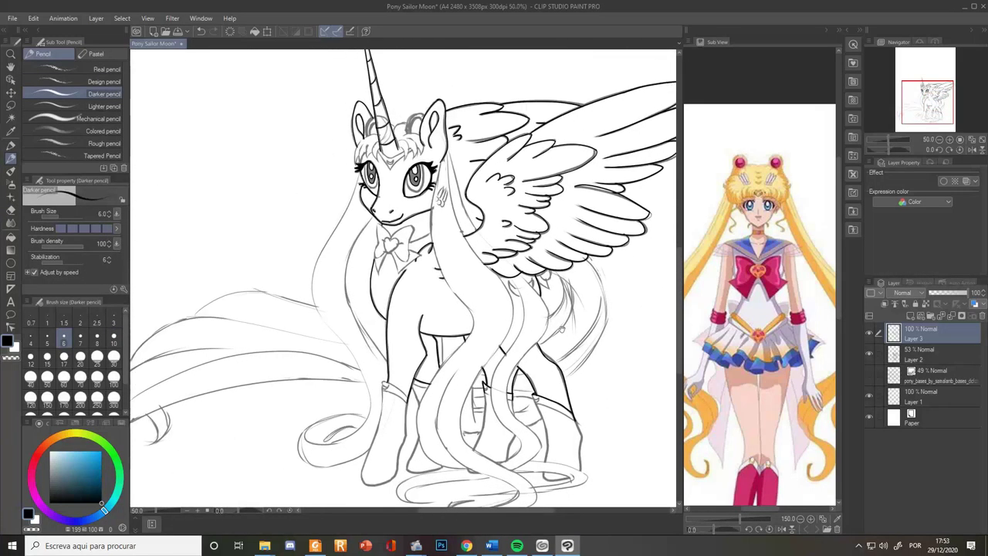
Hide the grey sketch layer to check the black line art on its own, and show it again
{"action": "scroll", "coordinate": [463, 210], "scroll_direction": "up", "scroll_amount": 2}
{"action": "left_click", "coordinate": [869, 353]}
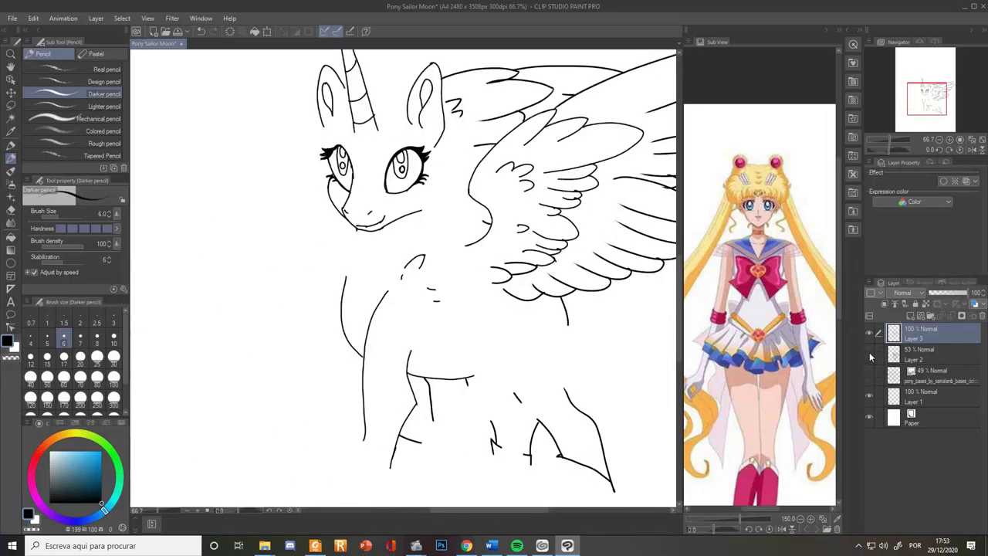
{"action": "left_click", "coordinate": [869, 353]}
Fill the inner area of both ears with a mid-grey using Fill
{"action": "scroll", "coordinate": [491, 382], "scroll_direction": "up", "scroll_amount": 4}
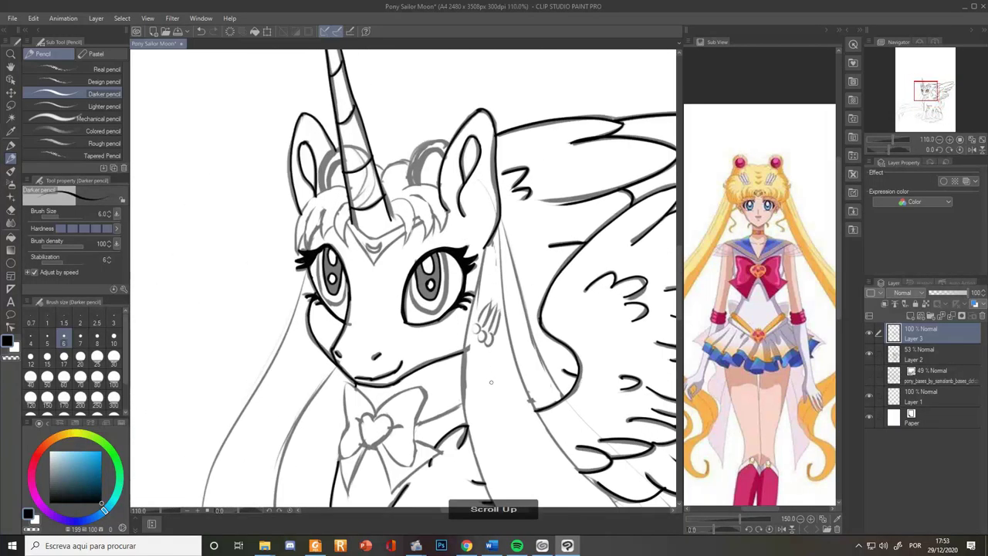
{"action": "left_click_drag", "start_coordinate": [491, 382], "coordinate": [499, 408]}
{"action": "left_click_drag", "start_coordinate": [59, 491], "coordinate": [51, 470]}
{"action": "left_click", "coordinate": [11, 237]}
{"action": "left_click", "coordinate": [315, 188]}
{"action": "left_click", "coordinate": [478, 182]}
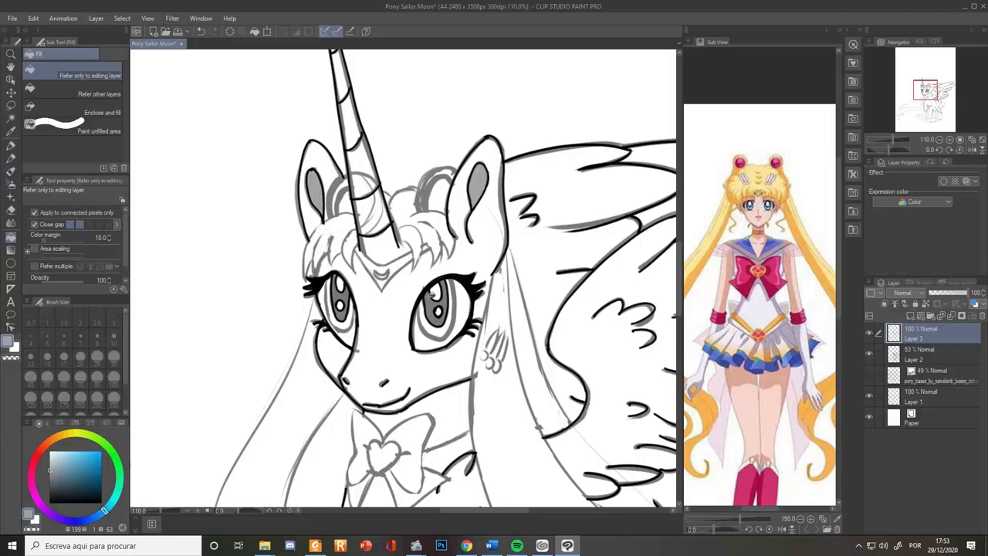
Sample the golden yellow of the reference character's hair and ink the fringe and crown hair with the size 5 Marker pen
{"action": "scroll", "coordinate": [587, 361], "scroll_direction": "up", "scroll_amount": 2}
{"action": "scroll", "coordinate": [803, 253], "scroll_direction": "up", "scroll_amount": 5}
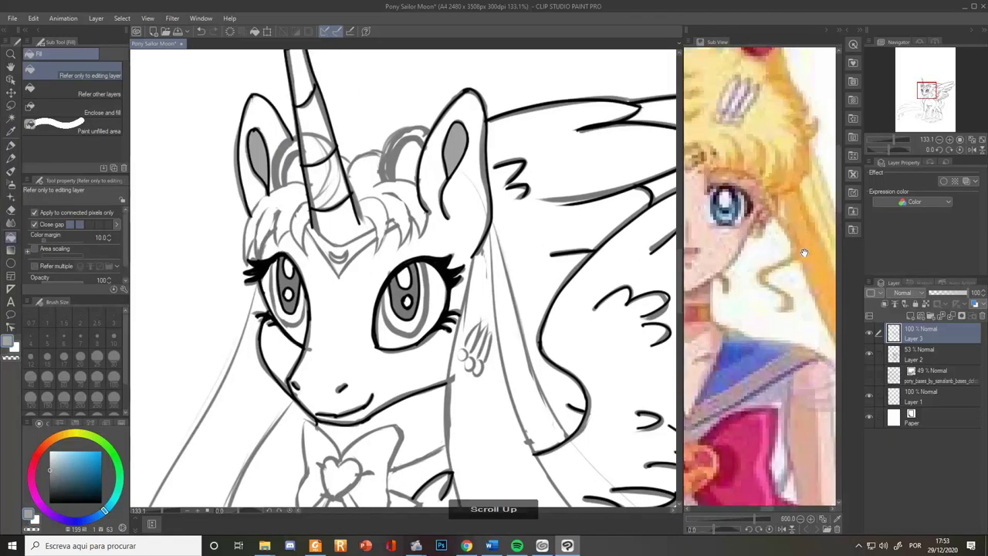
{"action": "left_click", "coordinate": [824, 267]}
{"action": "key", "text": "p"}
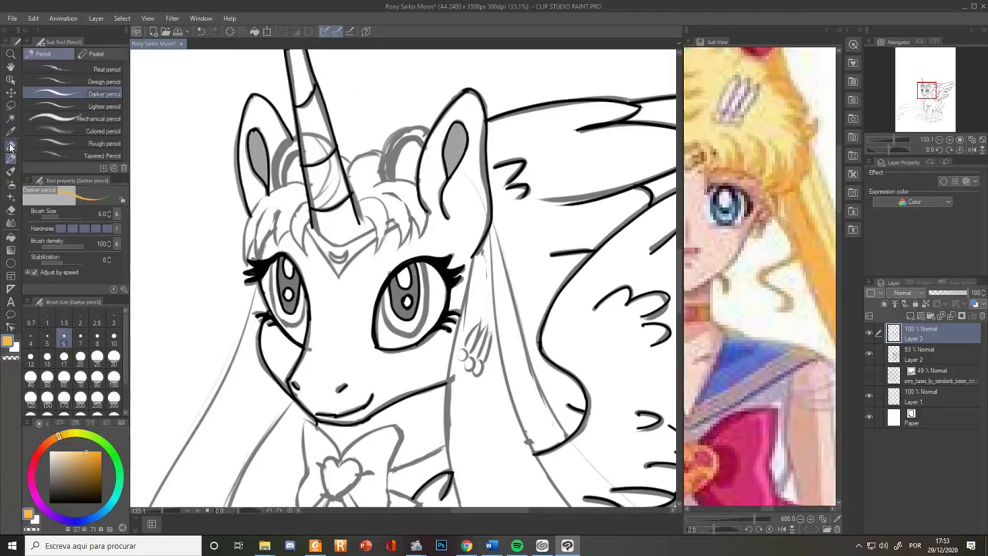
{"action": "left_click", "coordinate": [11, 146]}
{"action": "left_click_drag", "start_coordinate": [250, 212], "coordinate": [244, 264]}
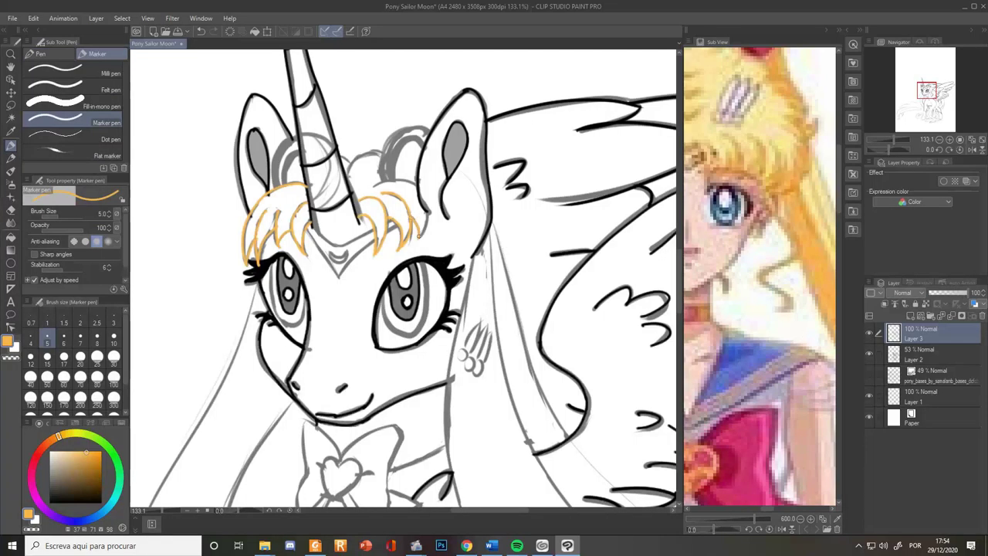
{"action": "left_click_drag", "start_coordinate": [419, 235], "coordinate": [427, 210]}
{"action": "left_click_drag", "start_coordinate": [371, 186], "coordinate": [416, 186]}
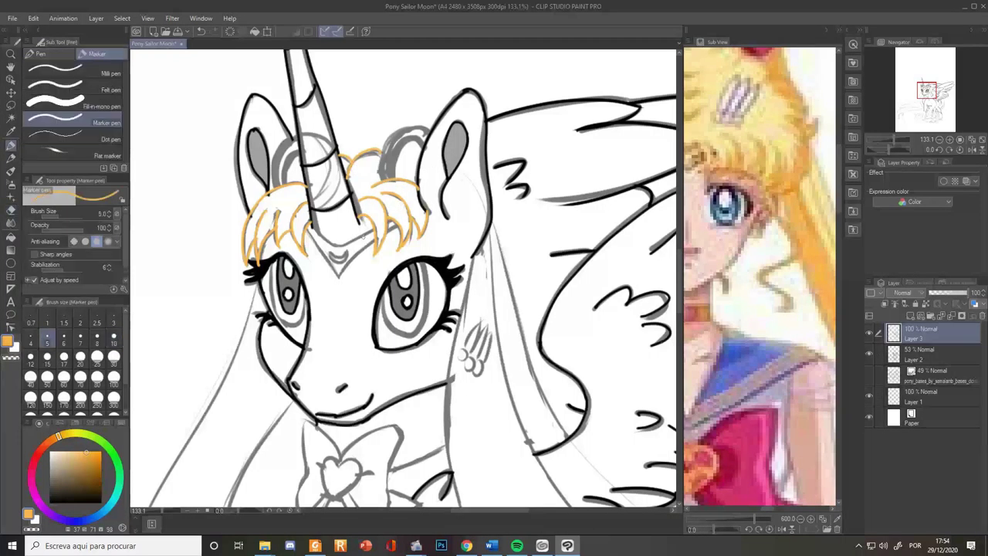
Sample the black line colour and retrace the lower far edge of the horn where it meets the fringe
{"action": "scroll", "coordinate": [402, 209], "scroll_direction": "up", "scroll_amount": 4}
{"action": "left_click", "coordinate": [256, 157], "text": "alt"}
{"action": "left_click_drag", "start_coordinate": [257, 161], "coordinate": [266, 223]}
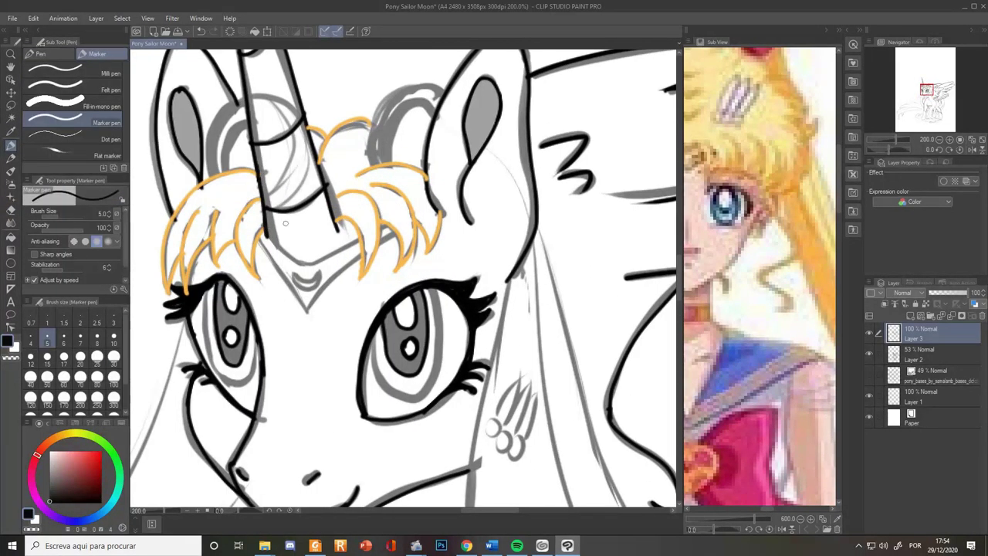
{"action": "scroll", "coordinate": [446, 197], "scroll_direction": "down", "scroll_amount": 4}
{"action": "scroll", "coordinate": [446, 197], "scroll_direction": "up", "scroll_amount": 4}
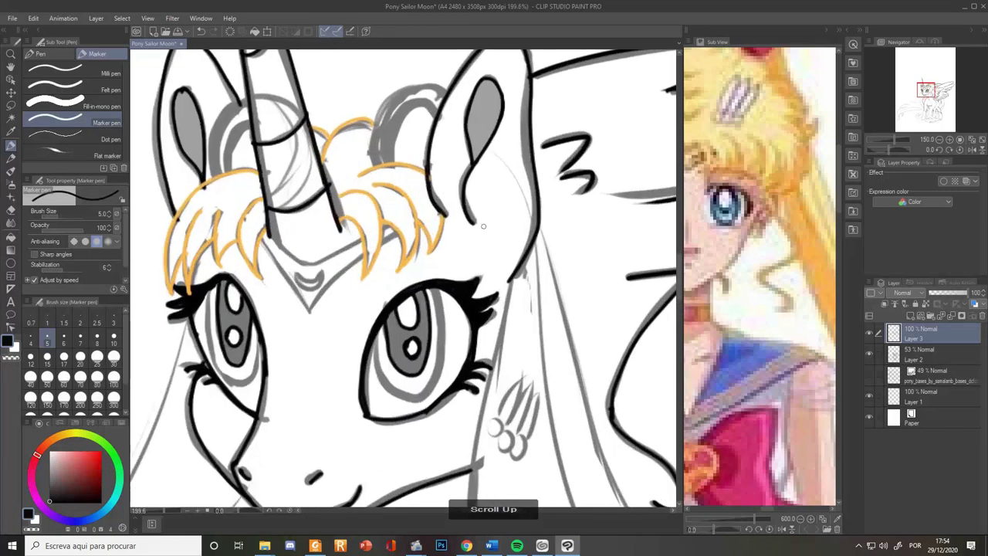
Sample the golden yellow line colour and ink the outer arcs of both hair buns beside the ears
{"action": "left_click", "coordinate": [215, 180], "text": "alt"}
{"action": "left_click_drag", "start_coordinate": [212, 178], "coordinate": [247, 101]}
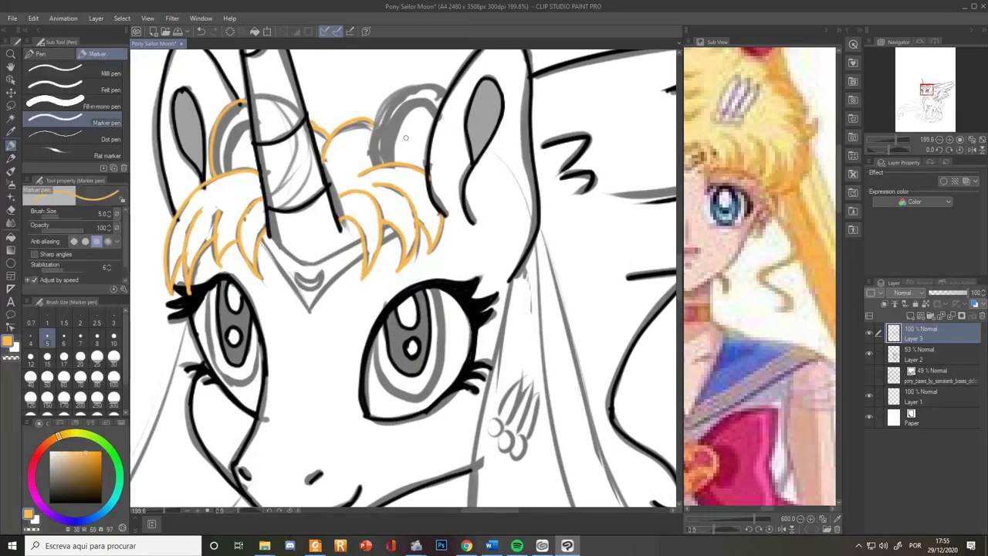
{"action": "left_click_drag", "start_coordinate": [377, 166], "coordinate": [445, 96]}
Ink the front edge of the near pigtail in golden yellow from below the ear past the cheek to the chest
{"action": "scroll", "coordinate": [454, 227], "scroll_direction": "down", "scroll_amount": 3}
{"action": "left_click_drag", "start_coordinate": [500, 381], "coordinate": [432, 243]}
{"action": "scroll", "coordinate": [432, 244], "scroll_direction": "up", "scroll_amount": 1}
{"action": "scroll", "coordinate": [435, 243], "scroll_direction": "up", "scroll_amount": 2}
{"action": "mouse_move", "coordinate": [422, 95]}
{"action": "left_mouse_down"}
{"action": "mouse_move", "coordinate": [388, 344]}
{"action": "mouse_move", "coordinate": [428, 506]}
{"action": "left_mouse_up"}
{"action": "key", "text": "ctrl+z"}
{"action": "key", "text": "ctrl+z"}
{"action": "key", "text": "ctrl+z"}
{"action": "left_click_drag", "start_coordinate": [422, 96], "coordinate": [381, 283]}
{"action": "key", "text": "ctrl+z"}
{"action": "left_click_drag", "start_coordinate": [422, 97], "coordinate": [392, 248]}
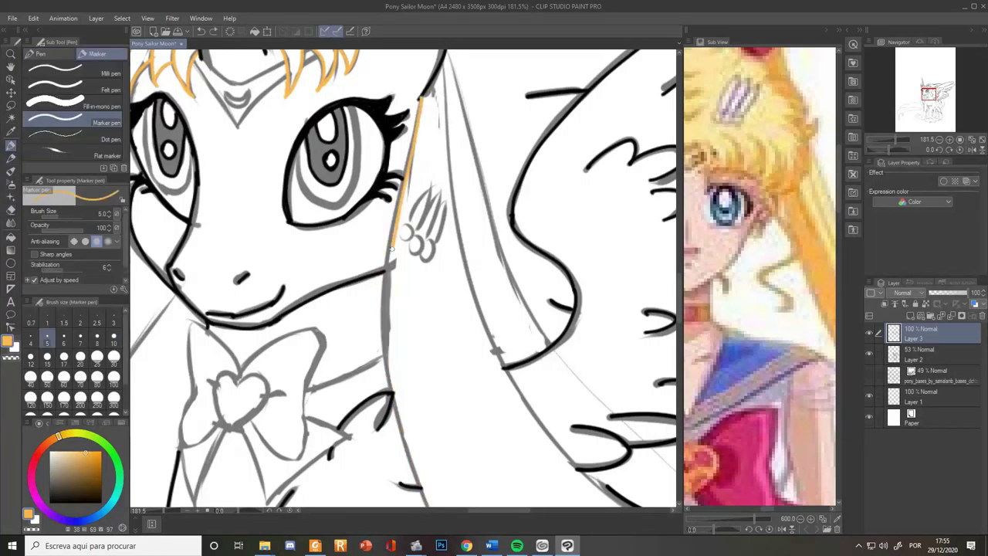
{"action": "key", "text": "ctrl+z"}
{"action": "left_click_drag", "start_coordinate": [385, 287], "coordinate": [426, 506]}
{"action": "key", "text": "ctrl+z"}
{"action": "key", "text": "ctrl+z"}
{"action": "mouse_move", "coordinate": [422, 96]}
{"action": "left_mouse_down"}
{"action": "mouse_move", "coordinate": [413, 130]}
{"action": "mouse_move", "coordinate": [425, 506]}
{"action": "left_mouse_up"}
{"action": "scroll", "coordinate": [406, 329], "scroll_direction": "down", "scroll_amount": 2}
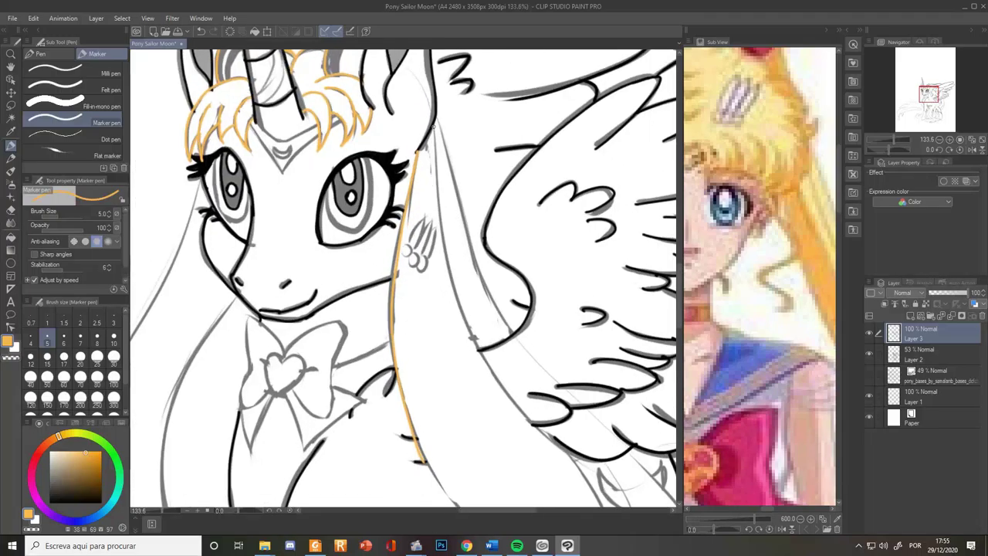
Ink the near pigtail's rear edge from the ear down past the wing, plus the shorter strand line behind it
{"action": "key", "text": "ctrl+z"}
{"action": "mouse_move", "coordinate": [433, 126]}
{"action": "left_mouse_down"}
{"action": "mouse_move", "coordinate": [532, 419]}
{"action": "mouse_move", "coordinate": [478, 357]}
{"action": "left_mouse_up"}
{"action": "key", "text": "ctrl+z"}
{"action": "key", "text": "e"}
{"action": "key", "text": "p"}
{"action": "key", "text": "ctrl+z"}
{"action": "mouse_move", "coordinate": [433, 130]}
{"action": "left_mouse_down"}
{"action": "mouse_move", "coordinate": [484, 351]}
{"action": "mouse_move", "coordinate": [594, 498]}
{"action": "left_mouse_up"}
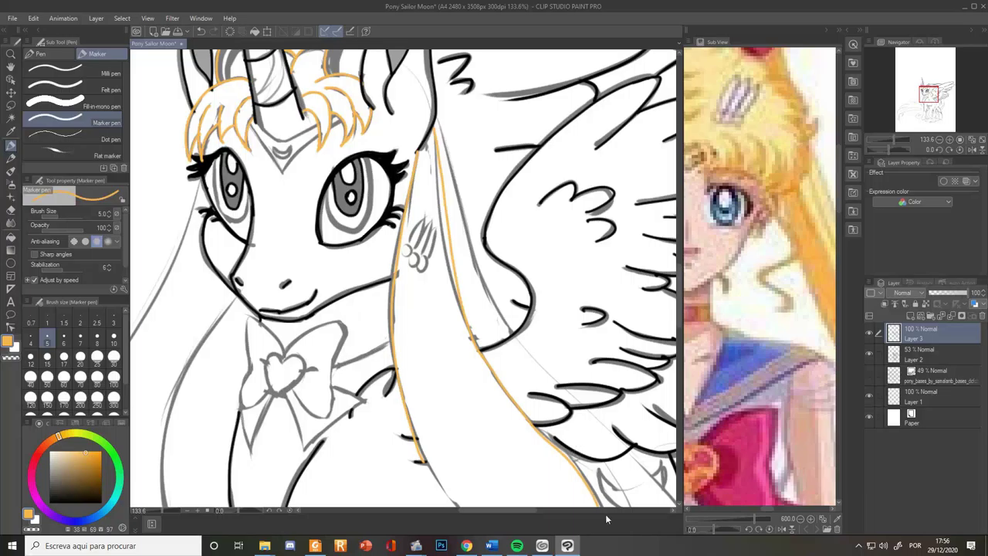
{"action": "left_click_drag", "start_coordinate": [447, 159], "coordinate": [511, 335]}
{"action": "key", "text": "ctrl+z"}
{"action": "left_click_drag", "start_coordinate": [438, 115], "coordinate": [514, 332]}
Extend the near pigtail's front edge down across the body to the belly line
{"action": "key", "text": "space"}
{"action": "mouse_move", "coordinate": [555, 377]}
{"action": "left_mouse_down"}
{"action": "mouse_move", "coordinate": [491, 269]}
{"action": "mouse_move", "coordinate": [438, 40]}
{"action": "left_mouse_up"}
{"action": "left_click_drag", "start_coordinate": [306, 117], "coordinate": [386, 270]}
Rotate the canvas to -5° and ink the near pigtail's front edge and inner strand line down to the ground
{"action": "left_click_drag", "start_coordinate": [238, 509], "coordinate": [246, 510]}
{"action": "left_click", "coordinate": [269, 509]}
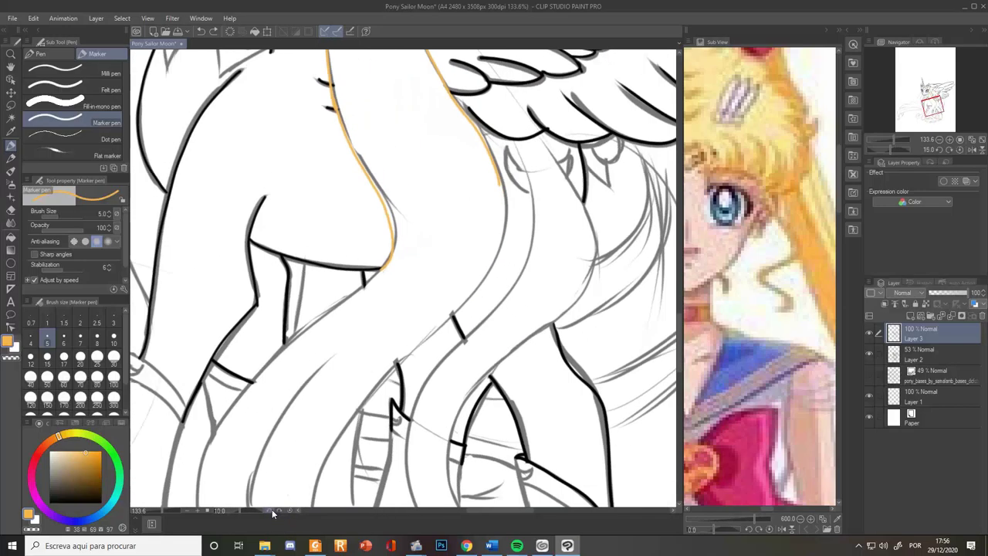
{"action": "left_click_drag", "start_coordinate": [224, 510], "coordinate": [230, 509]}
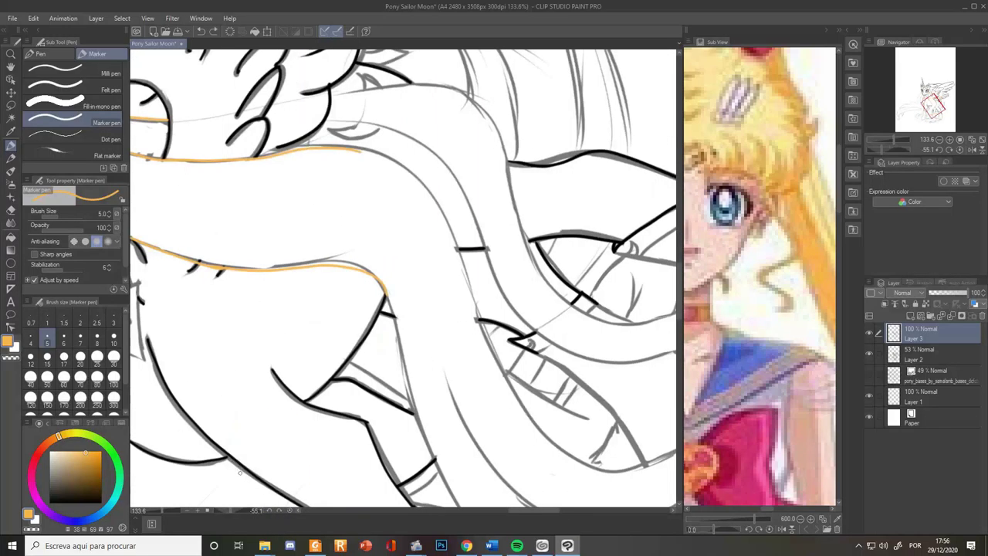
{"action": "left_click", "coordinate": [280, 510]}
{"action": "left_click_drag", "start_coordinate": [386, 309], "coordinate": [410, 165]}
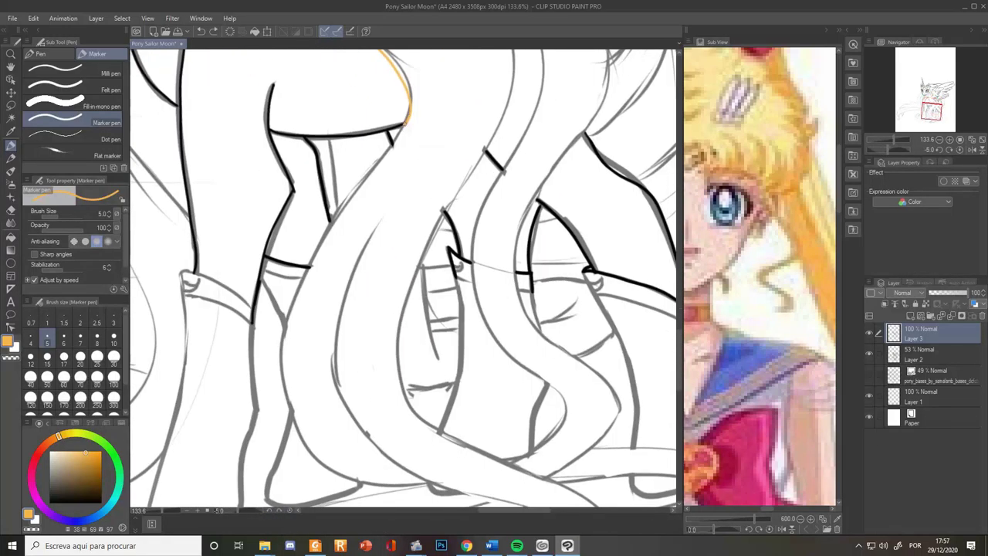
{"action": "mouse_move", "coordinate": [409, 111]}
{"action": "left_mouse_down"}
{"action": "mouse_move", "coordinate": [290, 402]}
{"action": "mouse_move", "coordinate": [383, 485]}
{"action": "left_mouse_up"}
{"action": "mouse_move", "coordinate": [376, 216]}
{"action": "left_mouse_down"}
{"action": "mouse_move", "coordinate": [361, 429]}
{"action": "mouse_move", "coordinate": [432, 484]}
{"action": "mouse_move", "coordinate": [513, 499]}
{"action": "left_mouse_up"}
Ink the inner and outer contours of the near pigtail's curled tip on the ground
{"action": "left_click_drag", "start_coordinate": [450, 463], "coordinate": [307, 309]}
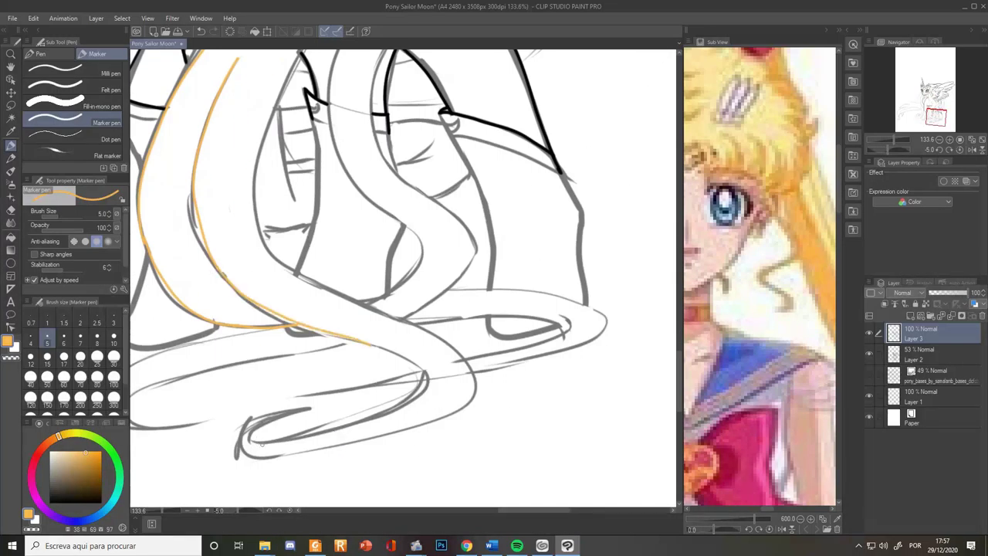
{"action": "left_click_drag", "start_coordinate": [262, 443], "coordinate": [411, 392]}
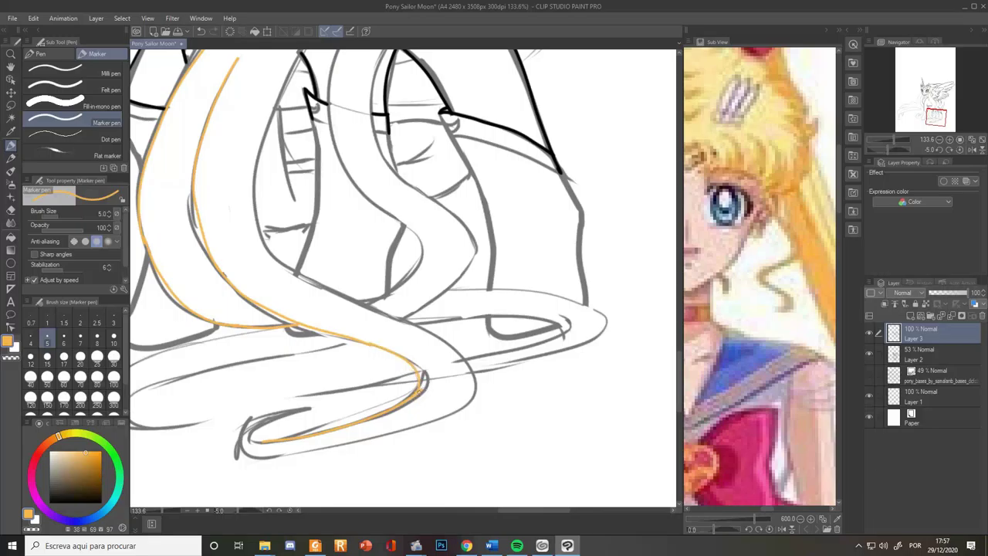
{"action": "key", "text": "ctrl+z"}
{"action": "mouse_move", "coordinate": [250, 442]}
{"action": "left_mouse_down"}
{"action": "mouse_move", "coordinate": [310, 409]}
{"action": "mouse_move", "coordinate": [245, 464]}
{"action": "left_mouse_up"}
{"action": "key", "text": "ctrl+z"}
{"action": "left_click_drag", "start_coordinate": [319, 475], "coordinate": [486, 339]}
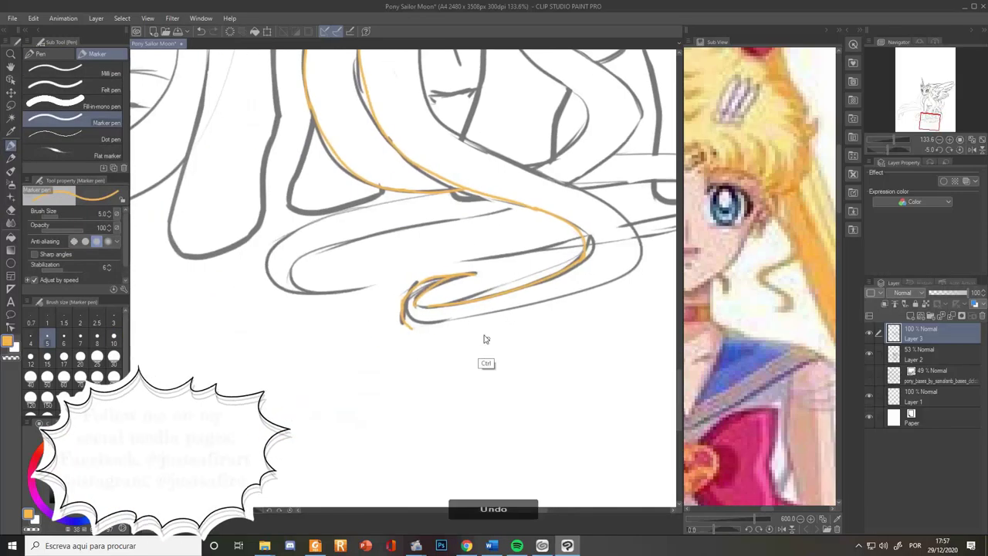
{"action": "key", "text": "ctrl+z"}
{"action": "mouse_move", "coordinate": [401, 320]}
{"action": "left_mouse_down"}
{"action": "mouse_move", "coordinate": [627, 280]}
{"action": "mouse_move", "coordinate": [457, 348]}
{"action": "left_mouse_up"}
{"action": "key", "text": "ctrl+z"}
{"action": "mouse_move", "coordinate": [270, 396]}
{"action": "left_mouse_down"}
{"action": "mouse_move", "coordinate": [446, 347]}
{"action": "mouse_move", "coordinate": [539, 481]}
{"action": "left_mouse_up"}
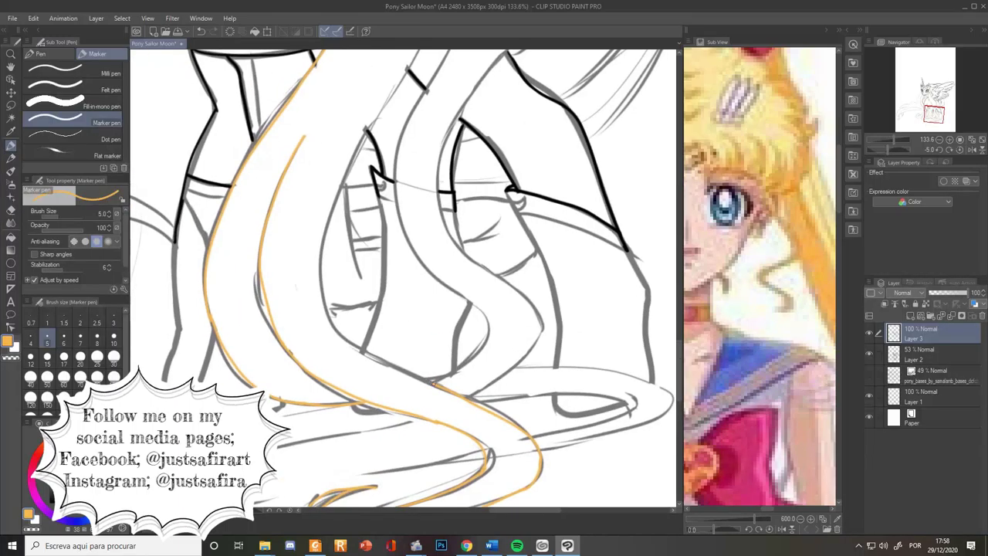
Ink the near pigtail's rear edge between the curled tip and the feathers under the wing
{"action": "left_click_drag", "start_coordinate": [435, 384], "coordinate": [344, 183]}
{"action": "key", "text": "e"}
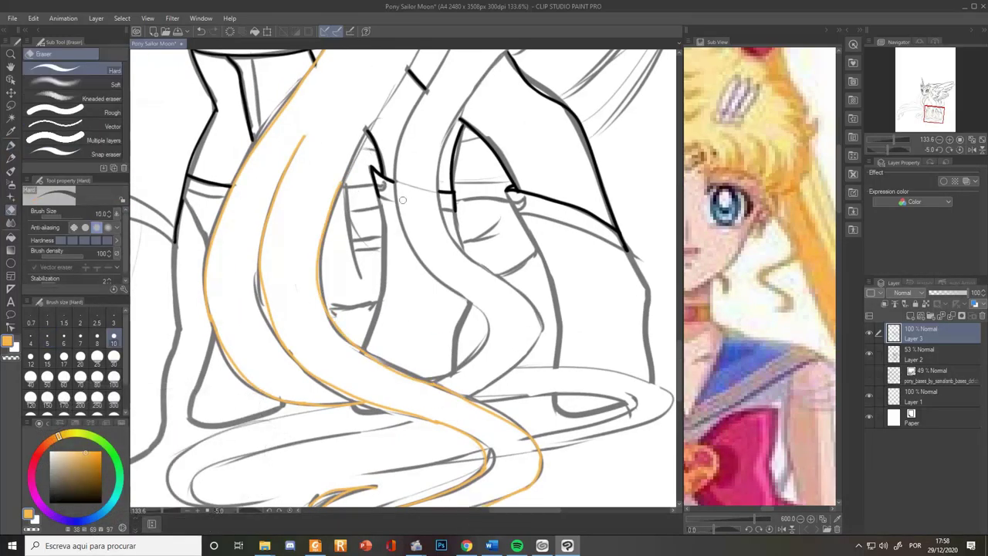
{"action": "key", "text": "p"}
{"action": "key", "text": "ctrl+z"}
{"action": "mouse_move", "coordinate": [406, 183]}
{"action": "left_mouse_down"}
{"action": "mouse_move", "coordinate": [377, 217]}
{"action": "mouse_move", "coordinate": [339, 301]}
{"action": "left_mouse_up"}
{"action": "left_click_drag", "start_coordinate": [277, 310], "coordinate": [387, 146]}
{"action": "key", "text": "ctrl+z"}
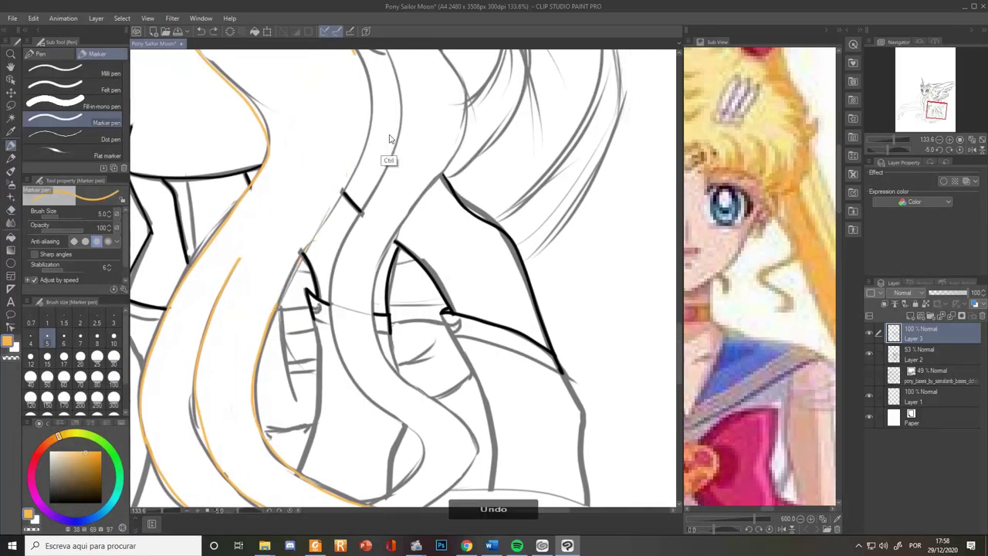
{"action": "left_click_drag", "start_coordinate": [344, 218], "coordinate": [321, 281]}
{"action": "left_click_drag", "start_coordinate": [277, 340], "coordinate": [351, 200]}
{"action": "mouse_move", "coordinate": [334, 115]}
{"action": "left_mouse_down"}
{"action": "mouse_move", "coordinate": [344, 228]}
{"action": "mouse_move", "coordinate": [392, 372]}
{"action": "mouse_move", "coordinate": [442, 254]}
{"action": "left_mouse_up"}
{"action": "key", "text": "e"}
{"action": "key", "text": "p"}
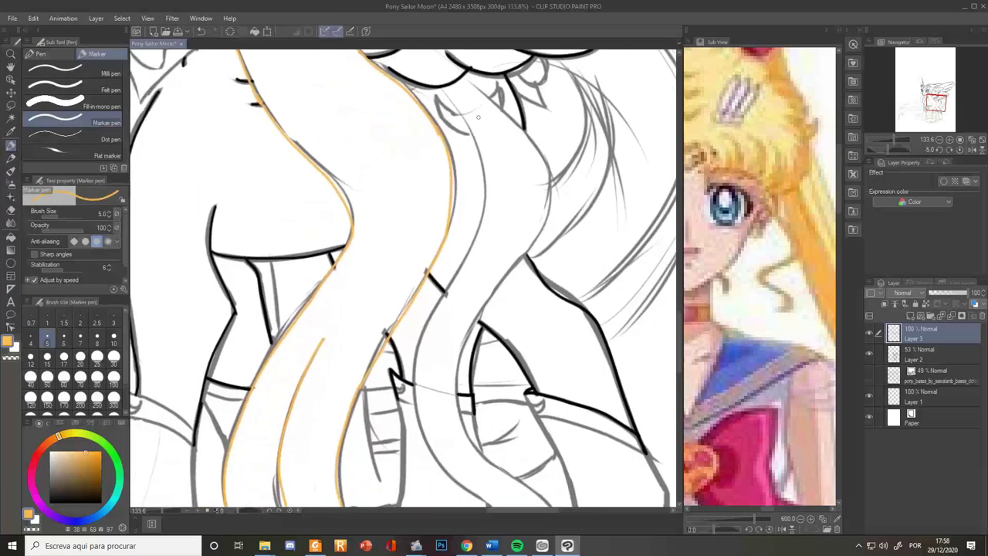
Ink the front edge of the second hair strand from beneath the wing down to where it meets the near pigtail
{"action": "left_click_drag", "start_coordinate": [466, 123], "coordinate": [437, 305]}
{"action": "key", "text": "ctrl+z"}
{"action": "key", "text": "ctrl+z"}
{"action": "left_click_drag", "start_coordinate": [441, 88], "coordinate": [445, 293]}
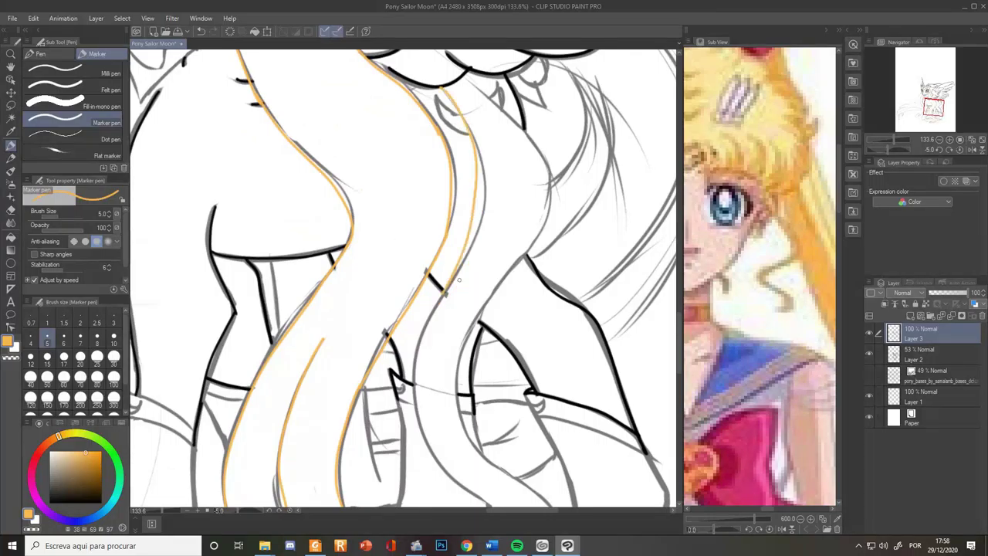
{"action": "key", "text": "ctrl+z"}
{"action": "left_click_drag", "start_coordinate": [441, 88], "coordinate": [423, 318]}
{"action": "key", "text": "ctrl+z"}
{"action": "mouse_move", "coordinate": [442, 88]}
{"action": "left_mouse_down"}
{"action": "mouse_move", "coordinate": [462, 112]}
{"action": "mouse_move", "coordinate": [437, 310]}
{"action": "mouse_move", "coordinate": [441, 304]}
{"action": "left_mouse_up"}
{"action": "key", "text": "ctrl+z"}
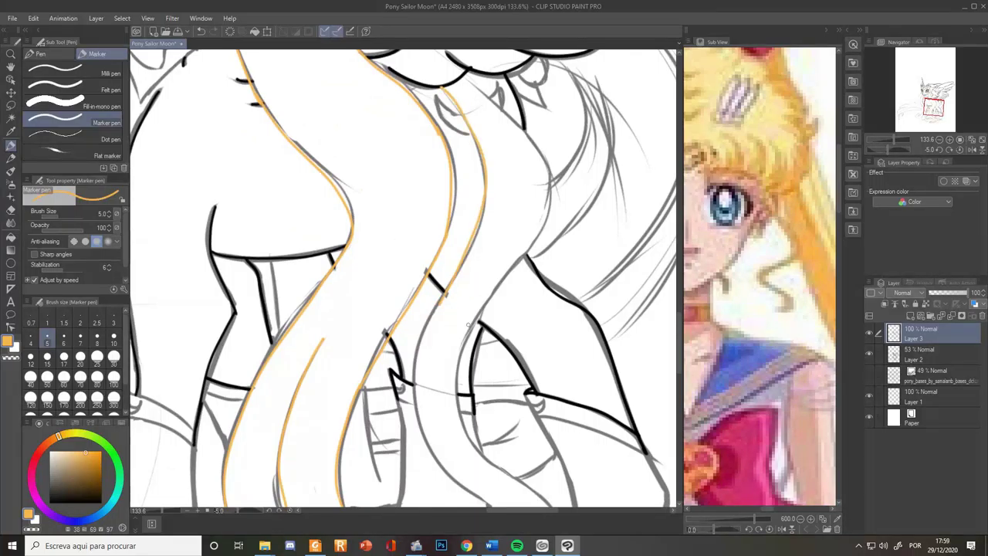
{"action": "left_click_drag", "start_coordinate": [445, 356], "coordinate": [490, 193]}
{"action": "mouse_move", "coordinate": [489, 128]}
{"action": "left_mouse_down"}
{"action": "mouse_move", "coordinate": [554, 353]}
{"action": "mouse_move", "coordinate": [462, 190]}
{"action": "mouse_move", "coordinate": [551, 374]}
{"action": "mouse_move", "coordinate": [604, 218]}
{"action": "left_mouse_up"}
{"action": "key", "text": "ctrl+z"}
Ink the outer and inner contours of the hair loop lying on the ground in front of the hooves
{"action": "left_click_drag", "start_coordinate": [488, 271], "coordinate": [286, 347]}
{"action": "key", "text": "ctrl+z"}
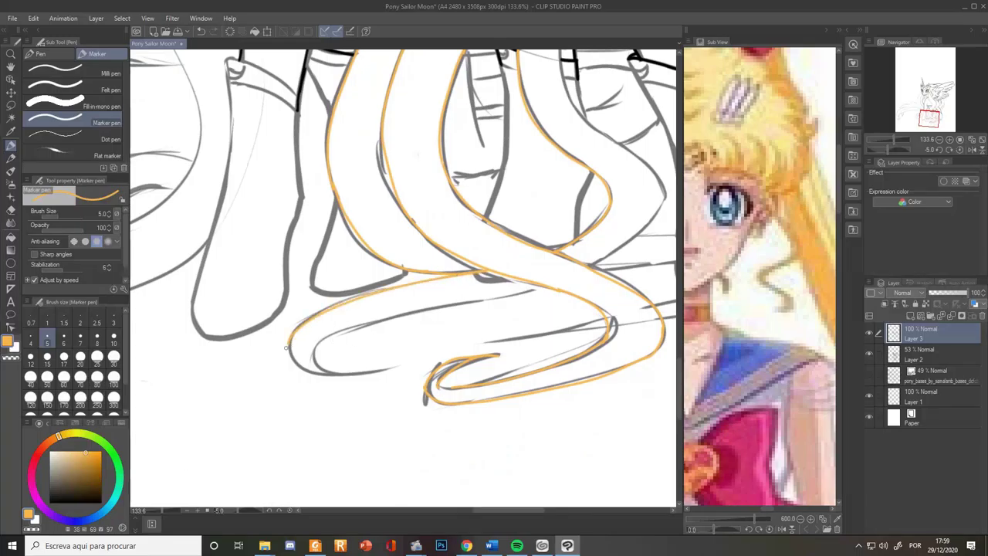
{"action": "left_click_drag", "start_coordinate": [314, 351], "coordinate": [552, 291]}
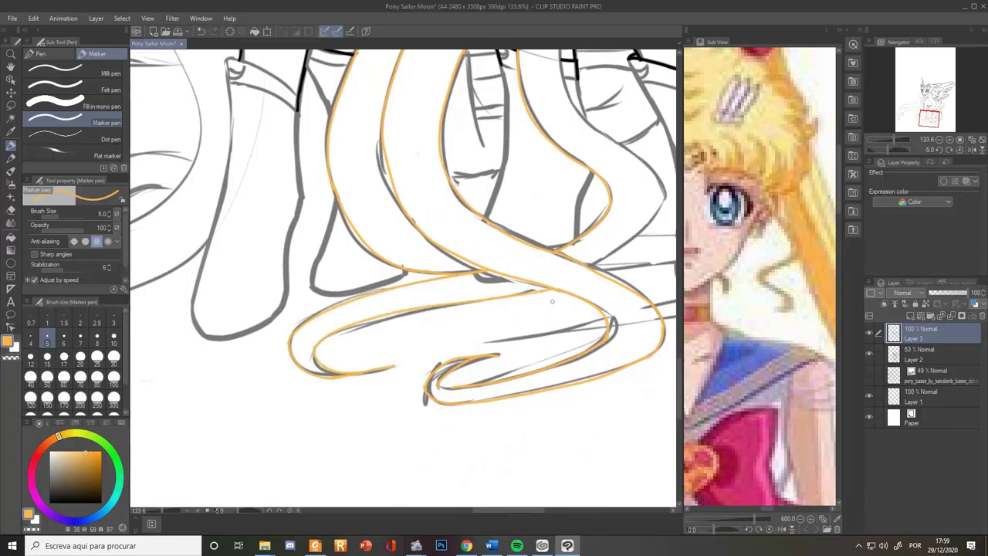
Ink the rear edge of the second hair strand between the ground and the underside of the wing
{"action": "mouse_move", "coordinate": [617, 251]}
{"action": "left_mouse_down"}
{"action": "mouse_move", "coordinate": [473, 337]}
{"action": "mouse_move", "coordinate": [519, 289]}
{"action": "left_mouse_up"}
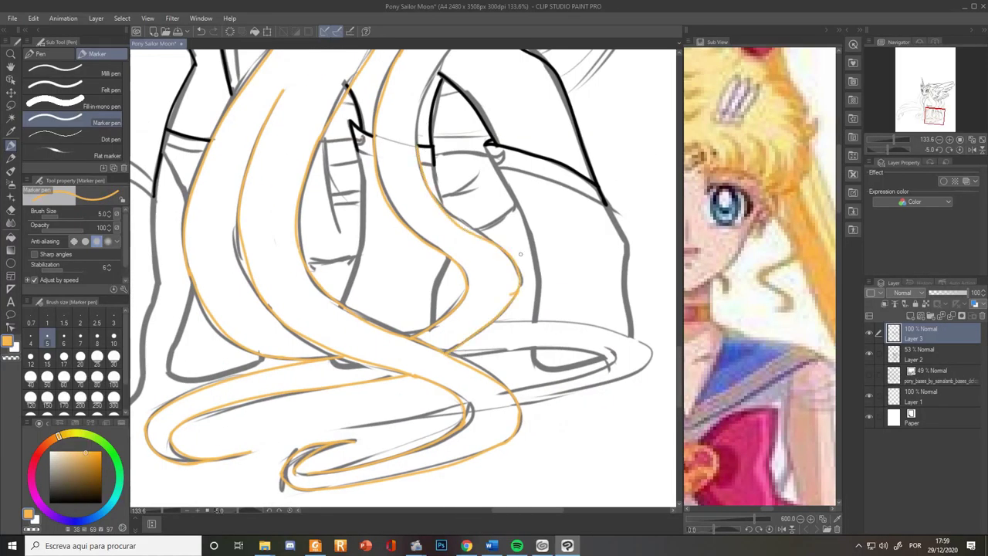
{"action": "scroll", "coordinate": [474, 204], "scroll_direction": "up", "scroll_amount": 5}
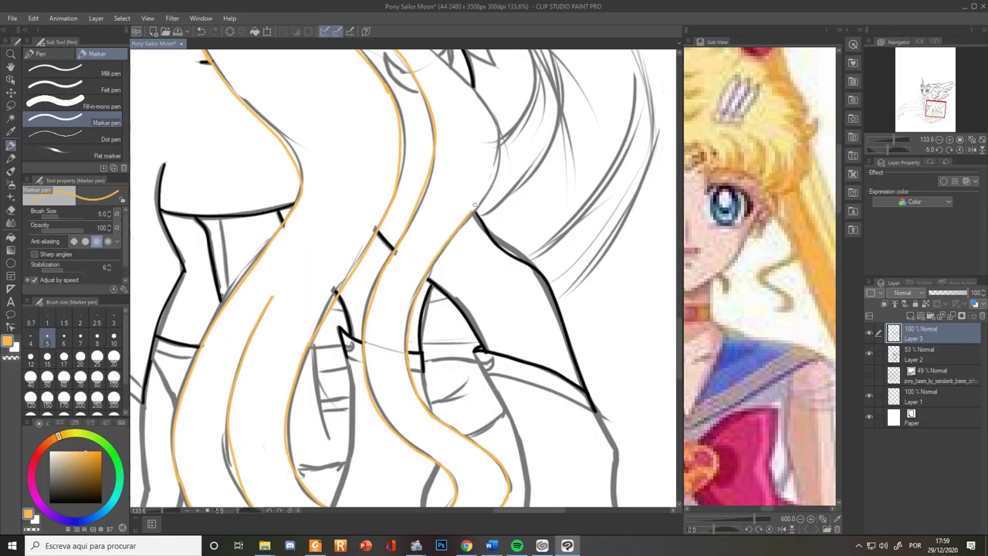
{"action": "left_click_drag", "start_coordinate": [503, 93], "coordinate": [521, 254]}
{"action": "key", "text": "ctrl+z"}
{"action": "left_click_drag", "start_coordinate": [430, 198], "coordinate": [518, 297]}
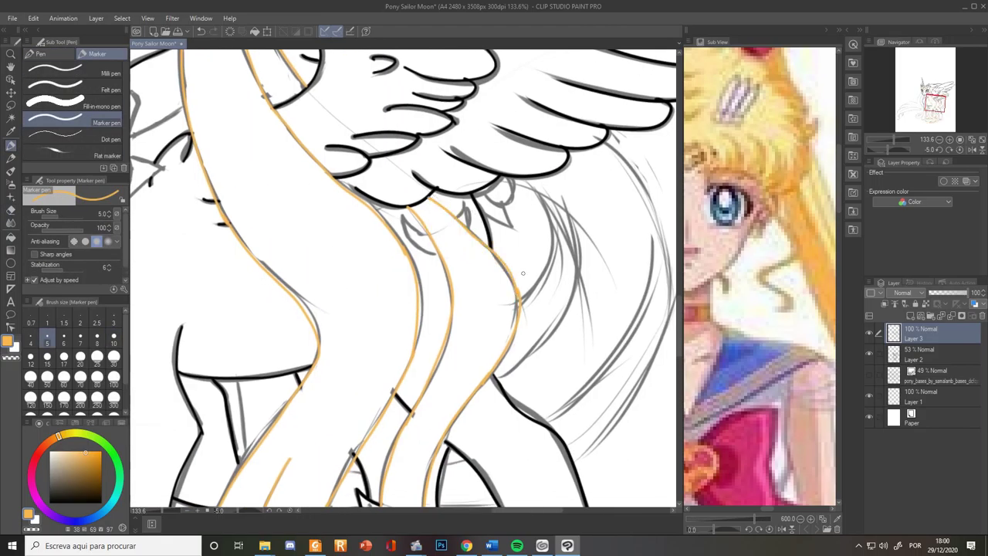
Ink both edges of the far pigtail down past the chest and erase the rough join on its outer edge
{"action": "scroll", "coordinate": [509, 279], "scroll_direction": "up", "scroll_amount": 3}
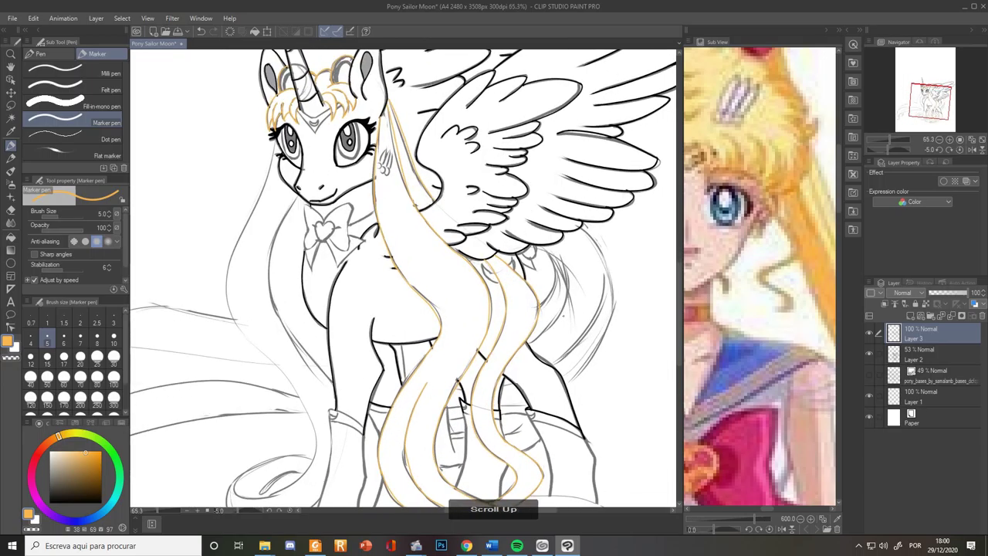
{"action": "scroll", "coordinate": [547, 240], "scroll_direction": "up", "scroll_amount": 3}
{"action": "mouse_move", "coordinate": [454, 100]}
{"action": "left_mouse_down"}
{"action": "mouse_move", "coordinate": [370, 409]}
{"action": "mouse_move", "coordinate": [443, 506]}
{"action": "left_mouse_up"}
{"action": "key", "text": "ctrl+z"}
{"action": "left_click_drag", "start_coordinate": [511, 405], "coordinate": [415, 322]}
{"action": "mouse_move", "coordinate": [399, 118]}
{"action": "left_mouse_down"}
{"action": "mouse_move", "coordinate": [461, 465]}
{"action": "mouse_move", "coordinate": [474, 280]}
{"action": "left_mouse_up"}
{"action": "key", "text": "e"}
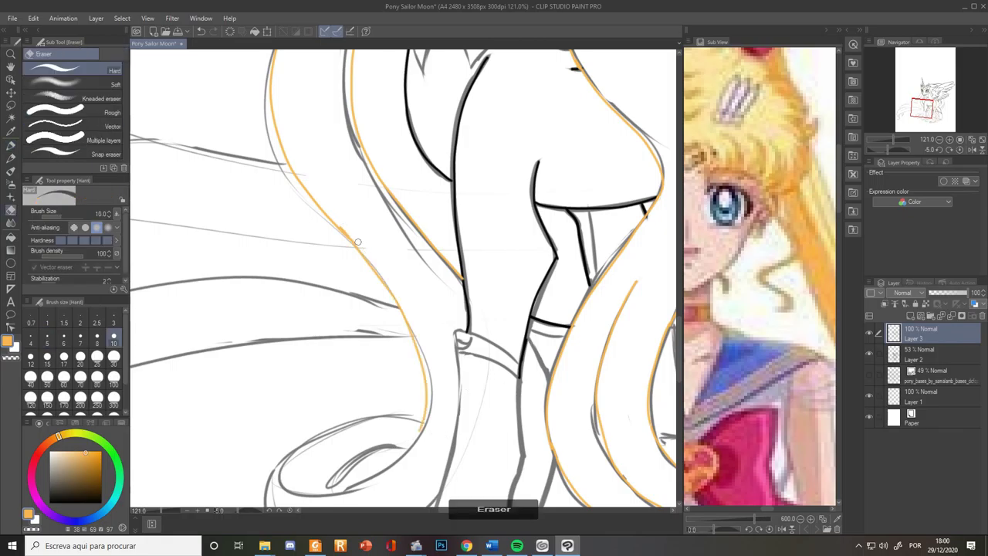
{"action": "left_click_drag", "start_coordinate": [358, 242], "coordinate": [342, 226]}
{"action": "key", "text": "p"}
Ink the inner curl and outer contour of the far pigtail's rolled tip beside the front boot
{"action": "left_click_drag", "start_coordinate": [407, 392], "coordinate": [492, 255]}
{"action": "left_click_drag", "start_coordinate": [489, 311], "coordinate": [417, 350]}
{"action": "key", "text": "ctrl+z"}
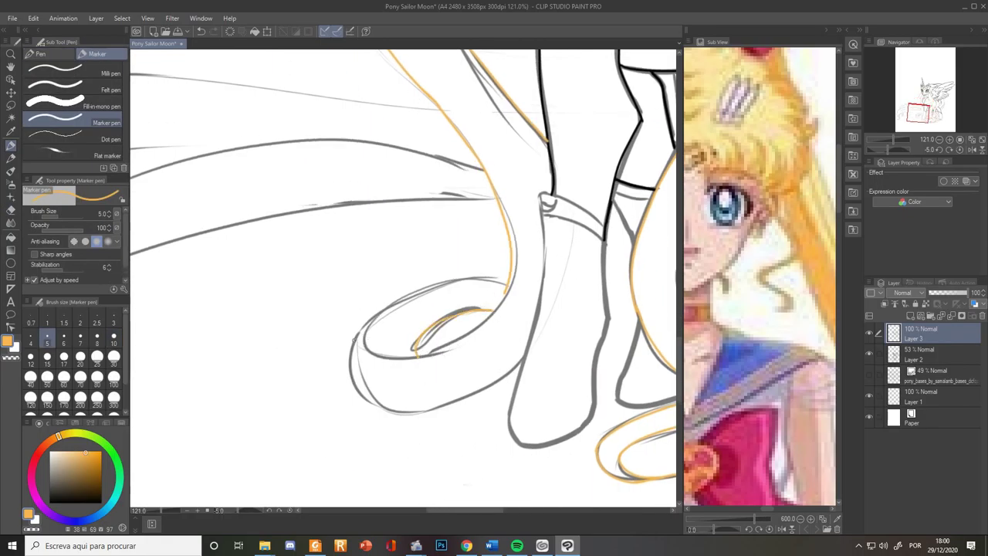
{"action": "mouse_move", "coordinate": [355, 340]}
{"action": "left_mouse_down"}
{"action": "mouse_move", "coordinate": [441, 413]}
{"action": "mouse_move", "coordinate": [520, 361]}
{"action": "left_mouse_up"}
{"action": "key", "text": "ctrl+z"}
{"action": "left_click_drag", "start_coordinate": [412, 414], "coordinate": [523, 360]}
Connect the far pigtail's edge to its inner curl with a short line and erase stray ink inside the curl
{"action": "mouse_move", "coordinate": [507, 288]}
{"action": "left_mouse_down"}
{"action": "mouse_move", "coordinate": [433, 356]}
{"action": "mouse_move", "coordinate": [393, 356]}
{"action": "mouse_move", "coordinate": [498, 301]}
{"action": "left_mouse_up"}
{"action": "key", "text": "ctrl+z"}
{"action": "key", "text": "e"}
{"action": "key", "text": "ctrl+z"}
{"action": "key", "text": "p"}
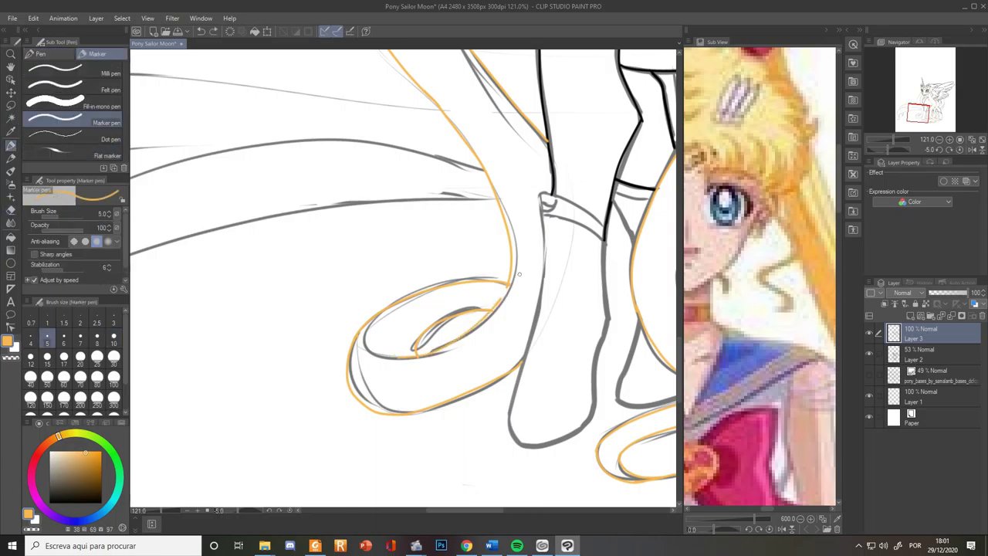
{"action": "key", "text": "e"}
{"action": "left_click_drag", "start_coordinate": [410, 356], "coordinate": [399, 354]}
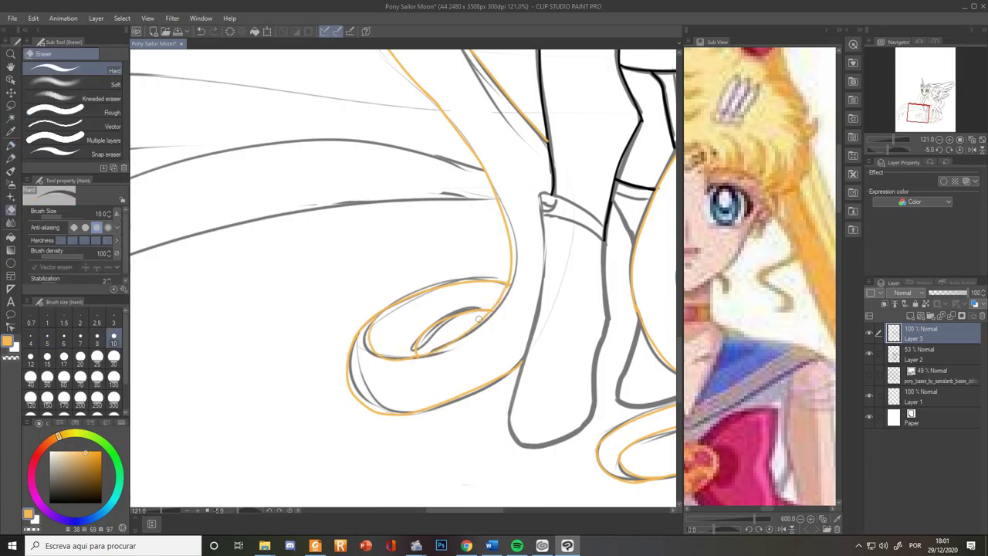
Ink the edge of the strand crossing under the near pigtail on the ground and the inner edge of the loop by the hind boot
{"action": "key", "text": "p"}
{"action": "scroll", "coordinate": [515, 279], "scroll_direction": "down", "scroll_amount": 5}
{"action": "left_click_drag", "start_coordinate": [515, 282], "coordinate": [359, 463]}
{"action": "mouse_move", "coordinate": [572, 489]}
{"action": "left_mouse_down"}
{"action": "mouse_move", "coordinate": [543, 309]}
{"action": "mouse_move", "coordinate": [530, 395]}
{"action": "mouse_move", "coordinate": [532, 326]}
{"action": "left_mouse_up"}
{"action": "scroll", "coordinate": [607, 355], "scroll_direction": "up", "scroll_amount": 5}
{"action": "left_click_drag", "start_coordinate": [494, 402], "coordinate": [392, 423]}
{"action": "key", "text": "ctrl+z"}
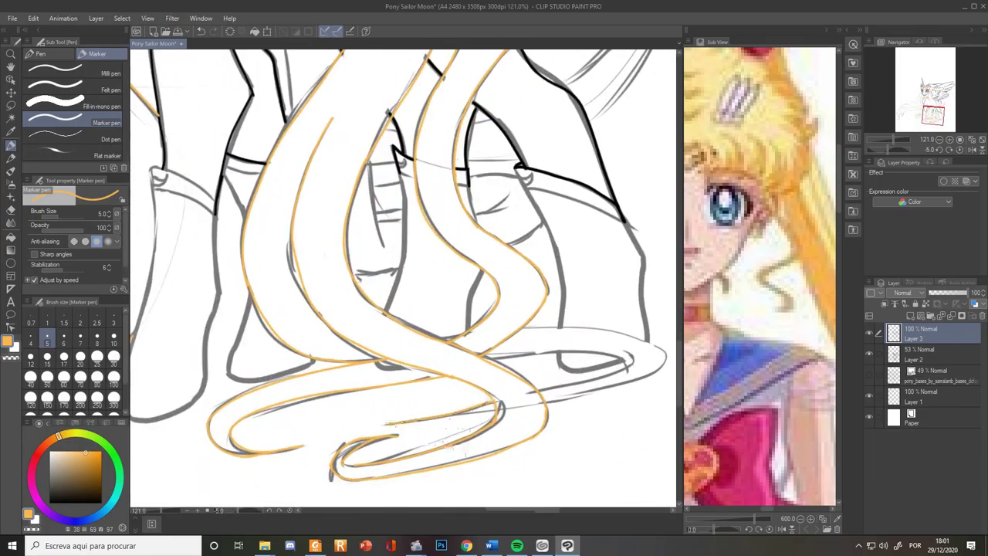
{"action": "left_click_drag", "start_coordinate": [496, 405], "coordinate": [386, 423]}
{"action": "left_click_drag", "start_coordinate": [628, 353], "coordinate": [529, 393]}
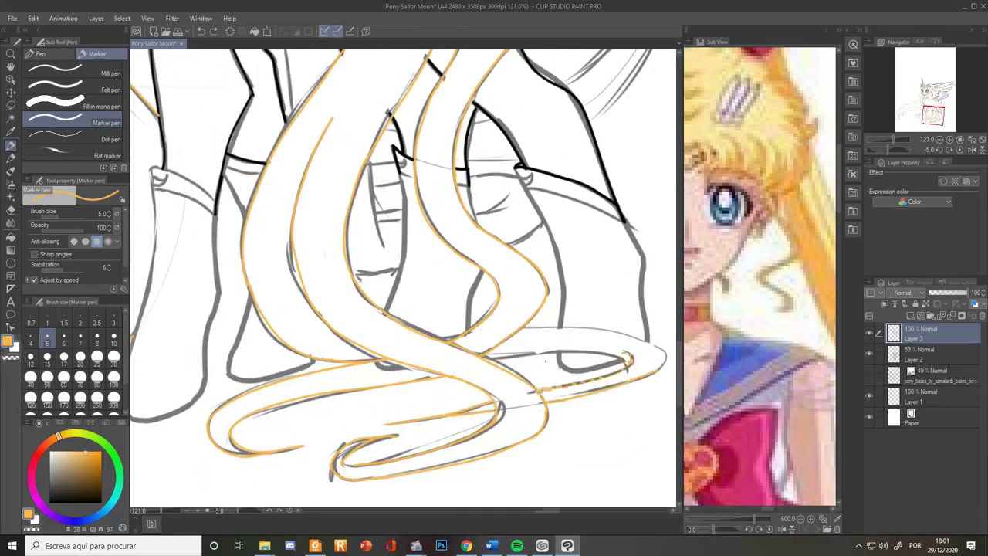
Ink the outer contour of the ground loop around the hind boot, redrawing its pointed end to follow the sketch
{"action": "mouse_move", "coordinate": [490, 357]}
{"action": "left_mouse_down"}
{"action": "mouse_move", "coordinate": [621, 363]}
{"action": "mouse_move", "coordinate": [590, 190]}
{"action": "left_mouse_up"}
{"action": "left_click_drag", "start_coordinate": [495, 147], "coordinate": [637, 166]}
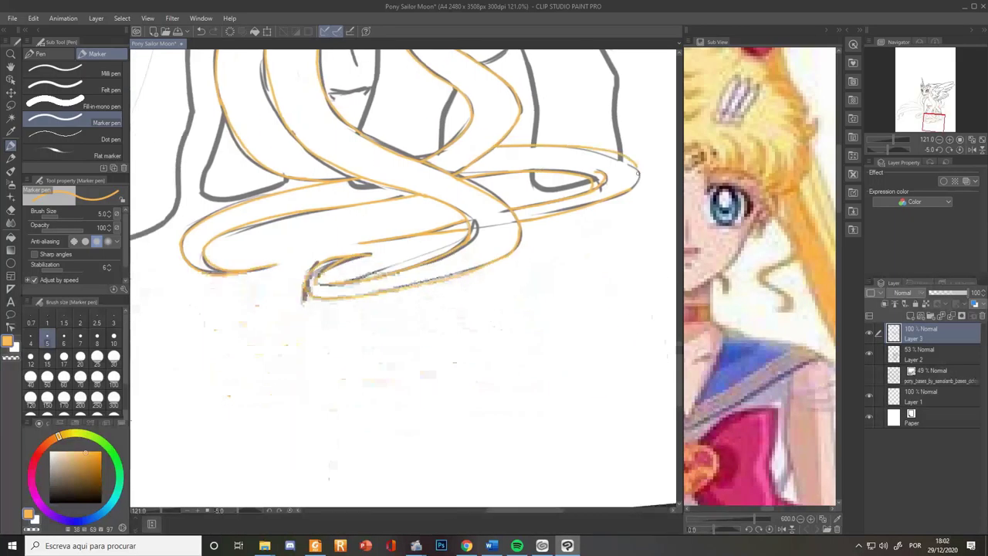
{"action": "key", "text": "ctrl+z"}
{"action": "left_click_drag", "start_coordinate": [495, 147], "coordinate": [622, 189]}
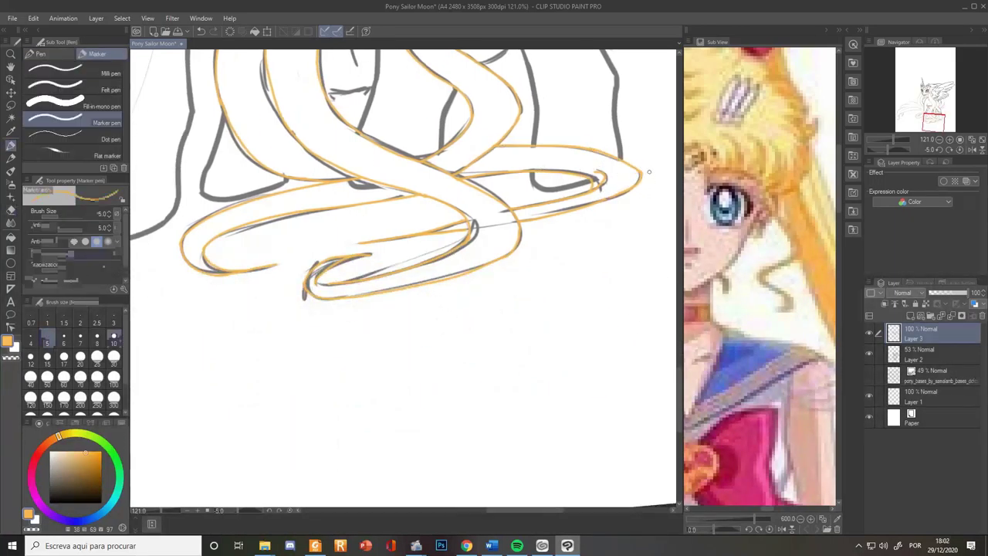
Ink the short golden edges and strand details of the hair visible between the pony's legs
{"action": "scroll", "coordinate": [617, 231], "scroll_direction": "down", "scroll_amount": 5}
{"action": "scroll", "coordinate": [589, 332], "scroll_direction": "up", "scroll_amount": 4}
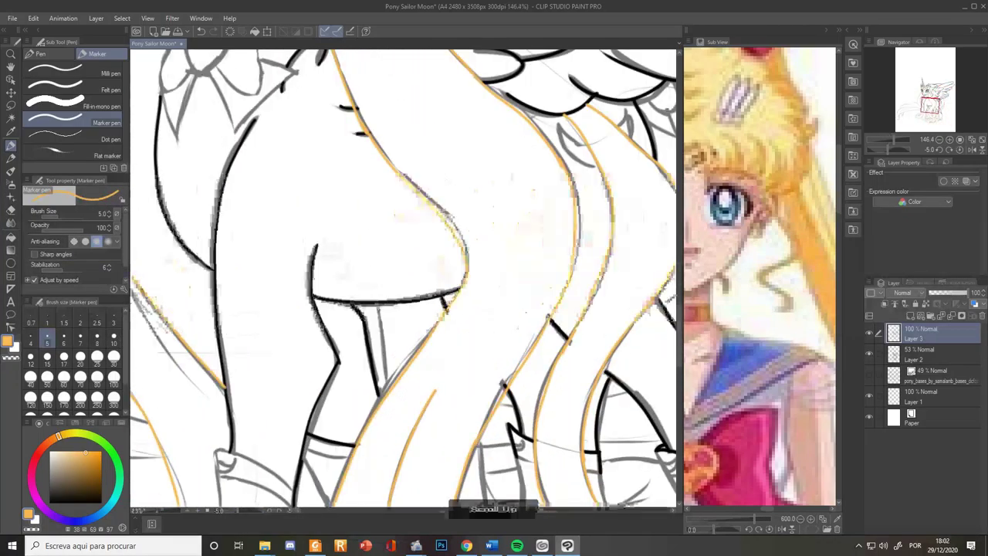
{"action": "scroll", "coordinate": [581, 280], "scroll_direction": "down", "scroll_amount": 3}
{"action": "scroll", "coordinate": [486, 303], "scroll_direction": "up", "scroll_amount": 3}
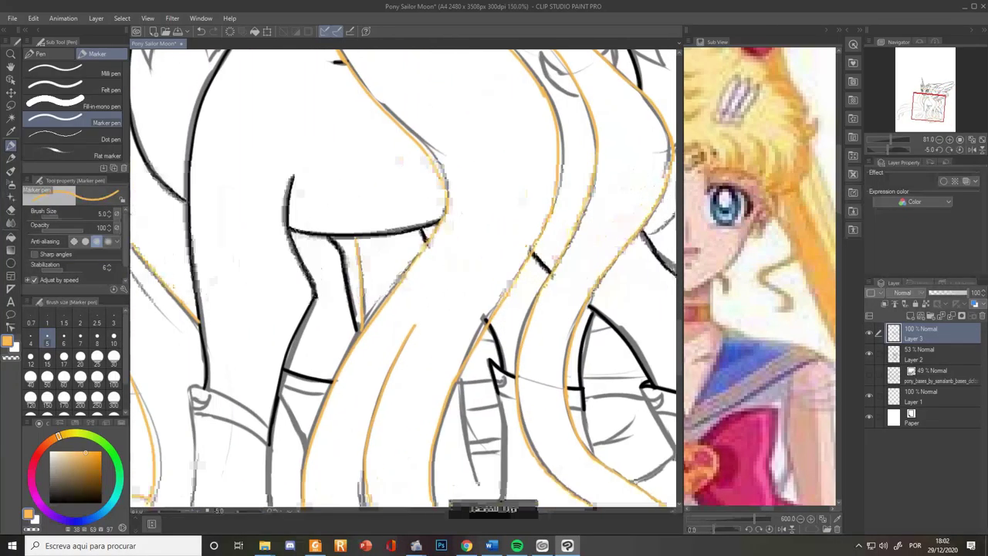
{"action": "scroll", "coordinate": [435, 308], "scroll_direction": "down", "scroll_amount": 1}
{"action": "left_click_drag", "start_coordinate": [435, 308], "coordinate": [489, 301]}
{"action": "left_click_drag", "start_coordinate": [463, 243], "coordinate": [490, 241]}
{"action": "left_click_drag", "start_coordinate": [460, 232], "coordinate": [490, 230]}
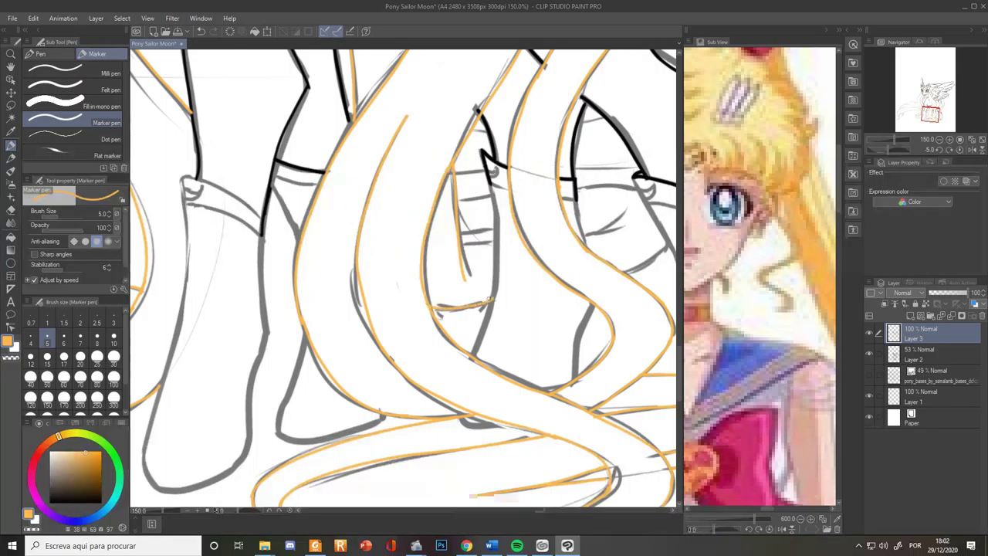
{"action": "scroll", "coordinate": [491, 243], "scroll_direction": "down", "scroll_amount": 3}
{"action": "scroll", "coordinate": [478, 239], "scroll_direction": "up", "scroll_amount": 2}
{"action": "left_click_drag", "start_coordinate": [572, 239], "coordinate": [606, 229]}
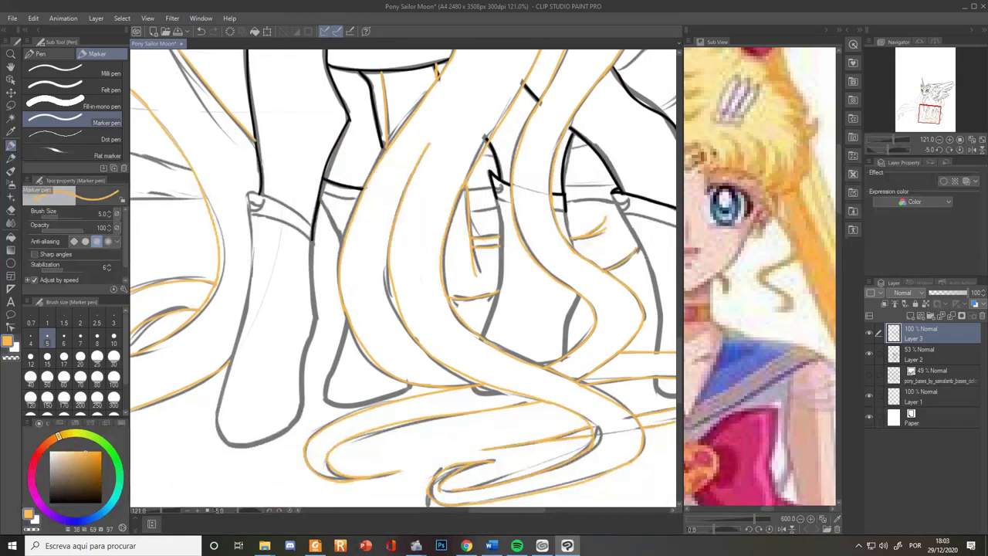
Ink the curved tail contours and inner strand lines between the underside of the wing and the hind leg
{"action": "scroll", "coordinate": [435, 308], "scroll_direction": "down", "scroll_amount": 2}
{"action": "scroll", "coordinate": [435, 308], "scroll_direction": "up", "scroll_amount": 1}
{"action": "scroll", "coordinate": [489, 210], "scroll_direction": "down", "scroll_amount": 1}
{"action": "mouse_move", "coordinate": [489, 210]}
{"action": "left_mouse_down"}
{"action": "mouse_move", "coordinate": [363, 357]}
{"action": "mouse_move", "coordinate": [377, 416]}
{"action": "left_mouse_up"}
{"action": "left_click_drag", "start_coordinate": [495, 244], "coordinate": [523, 188]}
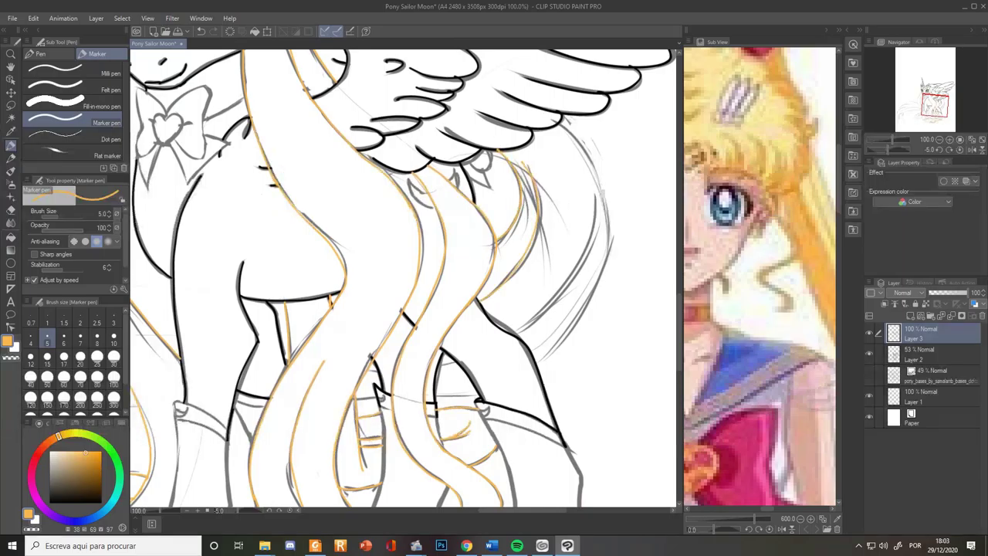
{"action": "mouse_move", "coordinate": [562, 121]}
{"action": "left_mouse_down"}
{"action": "mouse_move", "coordinate": [581, 320]}
{"action": "mouse_move", "coordinate": [569, 313]}
{"action": "mouse_move", "coordinate": [584, 304]}
{"action": "mouse_move", "coordinate": [537, 363]}
{"action": "left_mouse_up"}
{"action": "key", "text": "ctrl+z"}
{"action": "key", "text": "ctrl+z"}
{"action": "left_click_drag", "start_coordinate": [593, 193], "coordinate": [520, 334]}
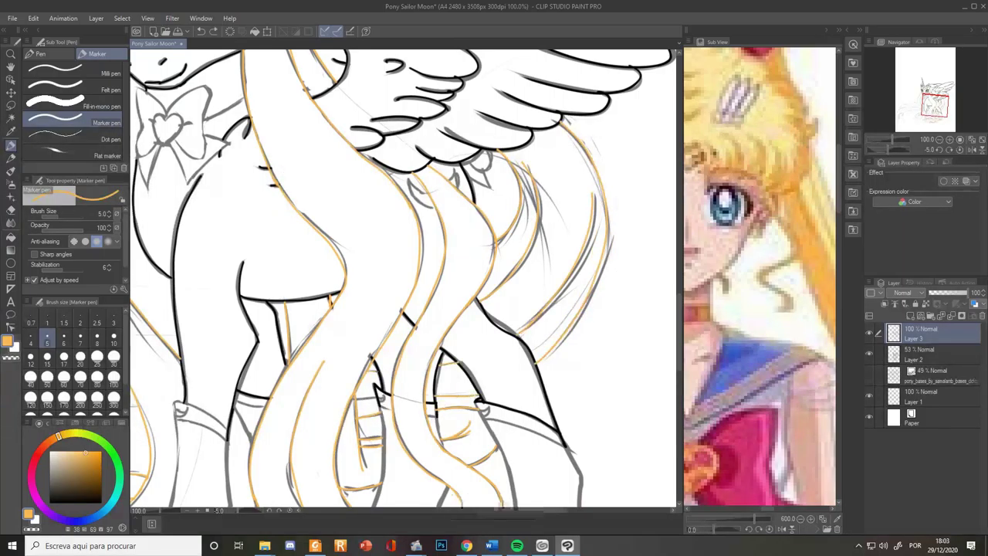
Ink the lower locks of the long hair trailing out in front of the pony, including their curled tips
{"action": "scroll", "coordinate": [505, 409], "scroll_direction": "down", "scroll_amount": 3}
{"action": "scroll", "coordinate": [494, 413], "scroll_direction": "up", "scroll_amount": 2}
{"action": "scroll", "coordinate": [494, 413], "scroll_direction": "down", "scroll_amount": 2}
{"action": "left_click_drag", "start_coordinate": [401, 401], "coordinate": [651, 279]}
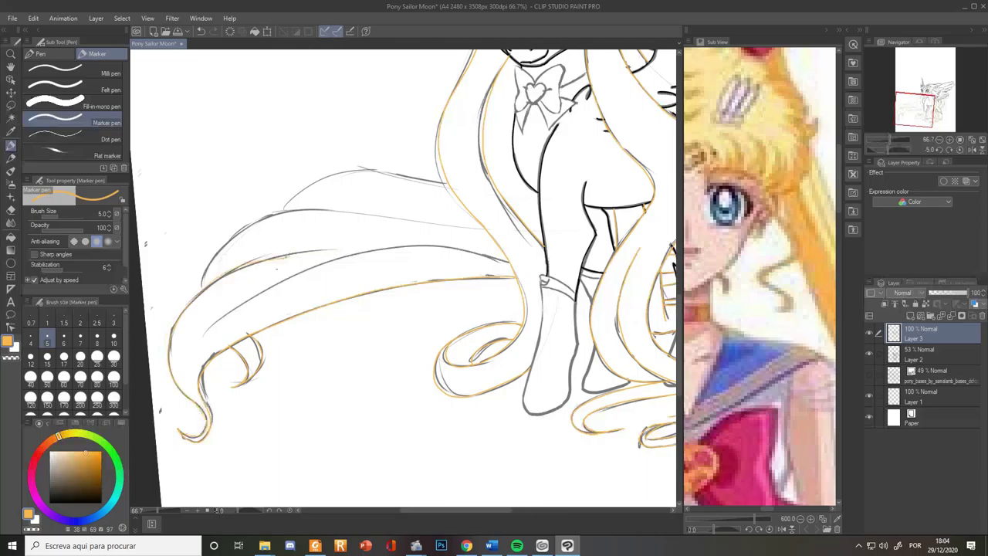
{"action": "key", "text": "e"}
{"action": "key", "text": "p"}
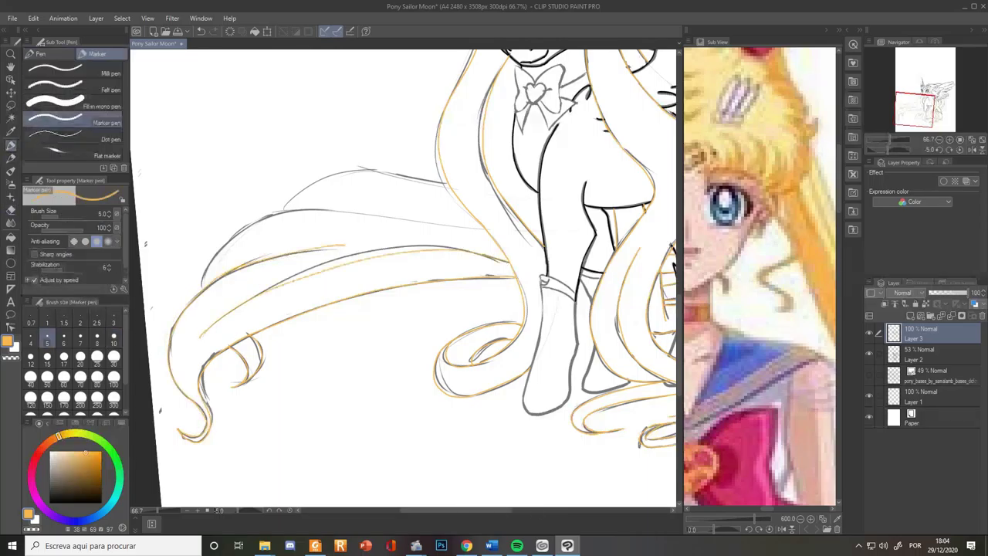
Ink the two upper locks of the long trailing hair in front of the pony and clean up their stray ends
{"action": "mouse_move", "coordinate": [202, 285]}
{"action": "left_mouse_down"}
{"action": "mouse_move", "coordinate": [312, 213]}
{"action": "mouse_move", "coordinate": [497, 227]}
{"action": "left_mouse_up"}
{"action": "left_click_drag", "start_coordinate": [483, 313], "coordinate": [598, 358]}
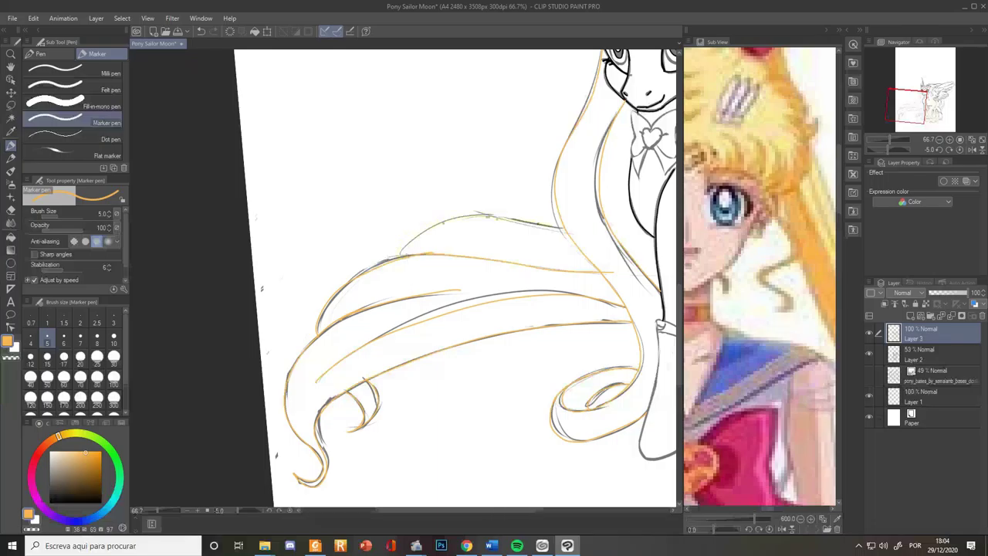
{"action": "key", "text": "e"}
{"action": "key", "text": "p"}
{"action": "scroll", "coordinate": [625, 273], "scroll_direction": "down", "scroll_amount": 6}
{"action": "left_click_drag", "start_coordinate": [618, 281], "coordinate": [355, 314]}
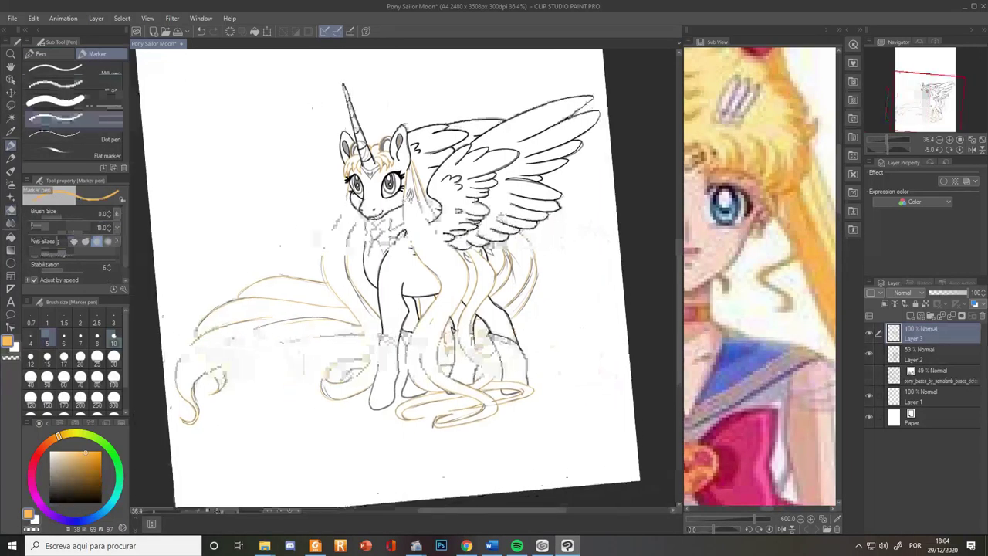
Erase the end of the trailing hair line where it overruns the pony's front leg
{"action": "scroll", "coordinate": [471, 251], "scroll_direction": "up", "scroll_amount": 4}
{"action": "left_click_drag", "start_coordinate": [450, 280], "coordinate": [428, 162]}
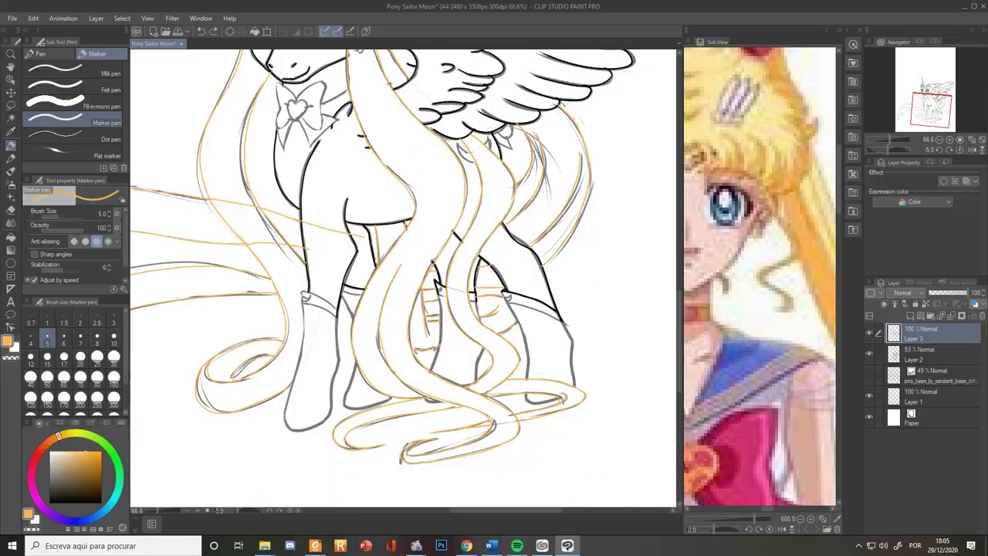
{"action": "scroll", "coordinate": [359, 235], "scroll_direction": "up", "scroll_amount": 2}
{"action": "key", "text": "e"}
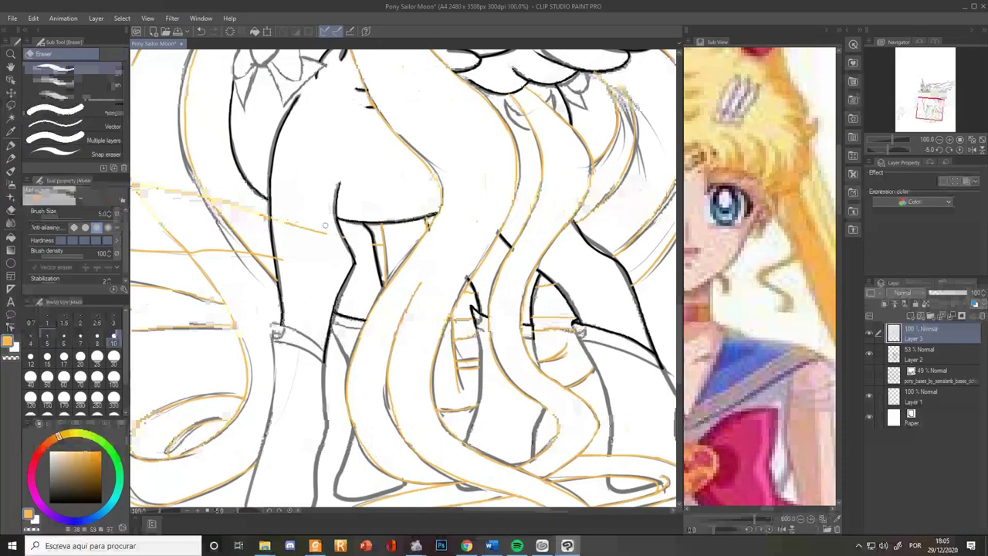
{"action": "scroll", "coordinate": [292, 247], "scroll_direction": "down", "scroll_amount": 4}
{"action": "key", "text": "p"}
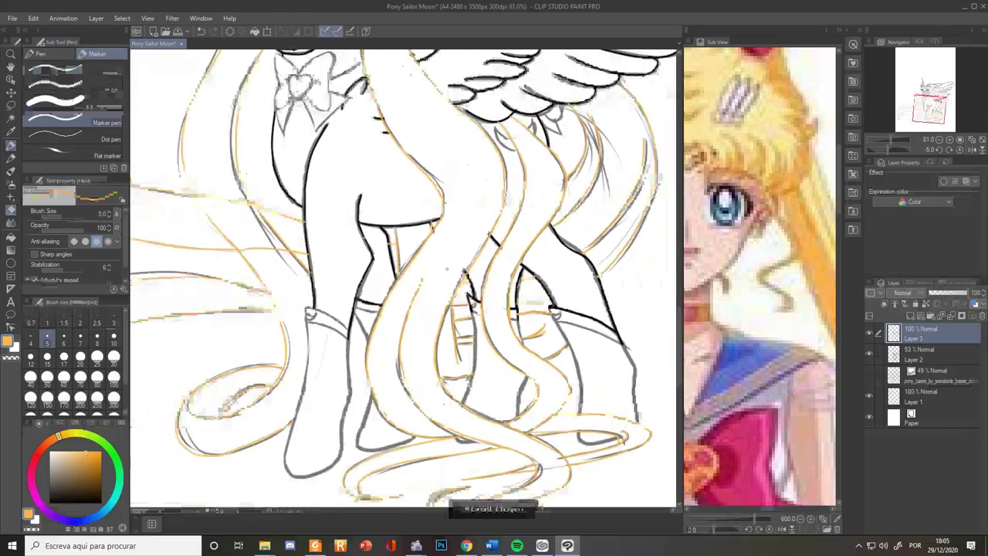
Bring the reference character's face into view and ink the V-shaped forehead tiara in a darker gold
{"action": "scroll", "coordinate": [466, 302], "scroll_direction": "up", "scroll_amount": 5}
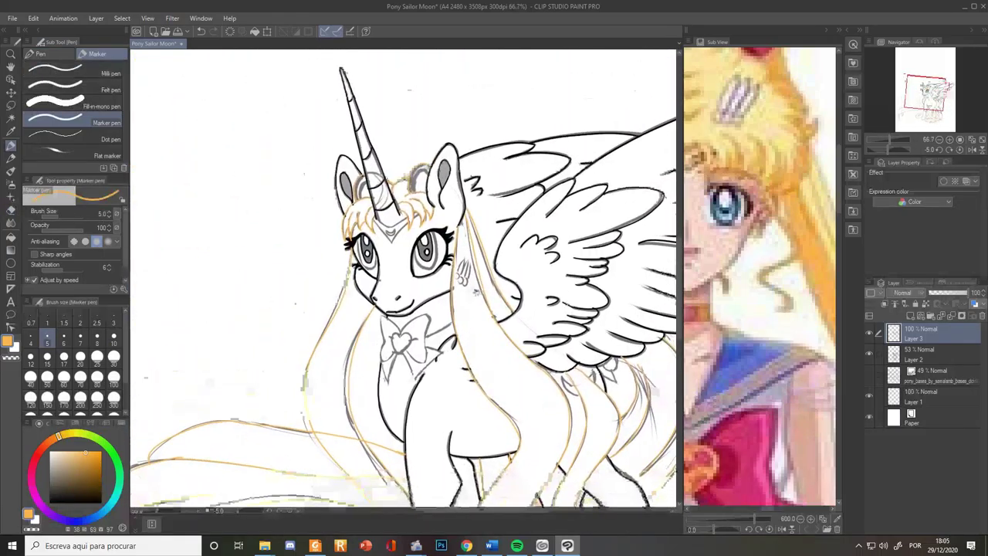
{"action": "left_click_drag", "start_coordinate": [465, 302], "coordinate": [496, 360]}
{"action": "scroll", "coordinate": [496, 360], "scroll_direction": "up", "scroll_amount": 3}
{"action": "left_click_drag", "start_coordinate": [688, 219], "coordinate": [760, 264]}
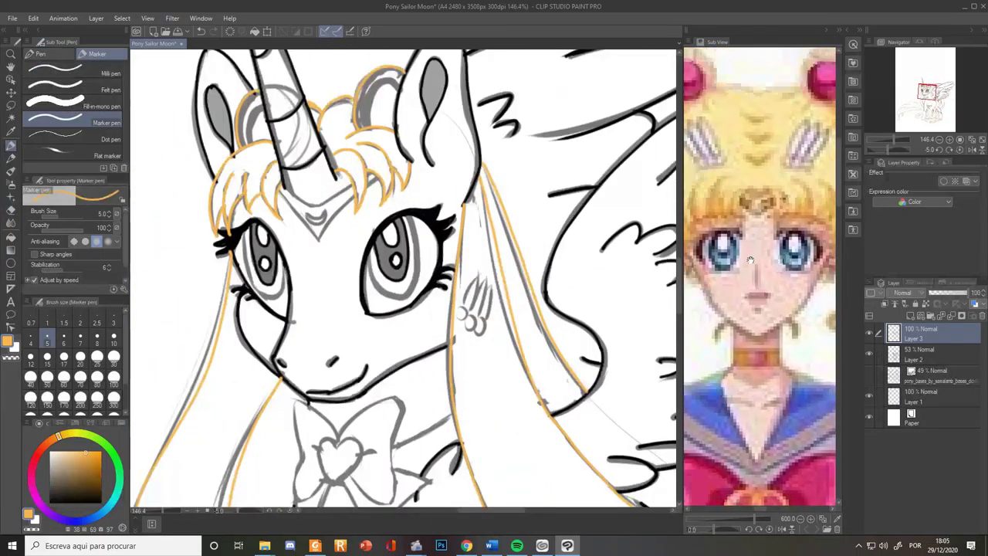
{"action": "scroll", "coordinate": [738, 263], "scroll_direction": "down", "scroll_amount": 3}
{"action": "scroll", "coordinate": [771, 199], "scroll_direction": "up", "scroll_amount": 2}
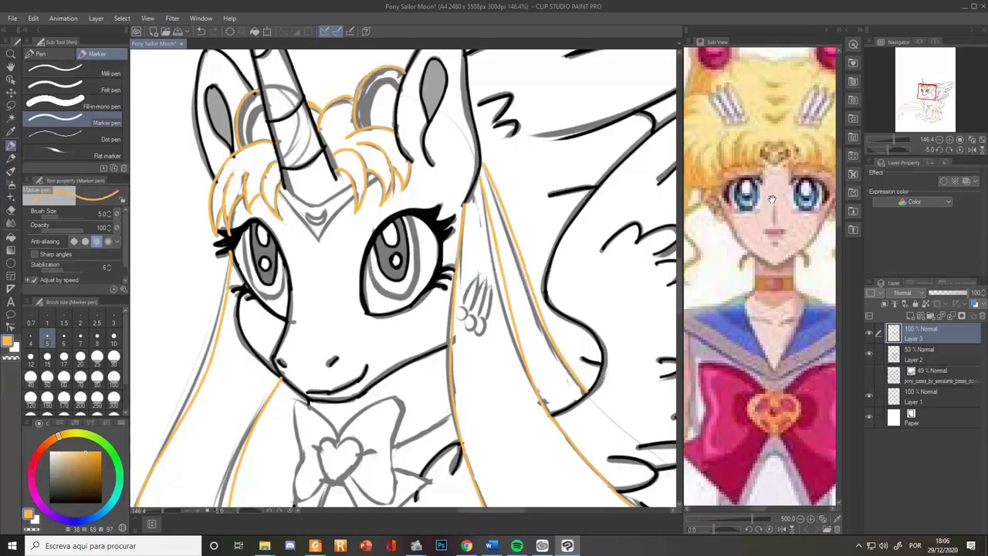
{"action": "left_click_drag", "start_coordinate": [106, 470], "coordinate": [103, 459]}
{"action": "left_click_drag", "start_coordinate": [60, 436], "coordinate": [65, 435]}
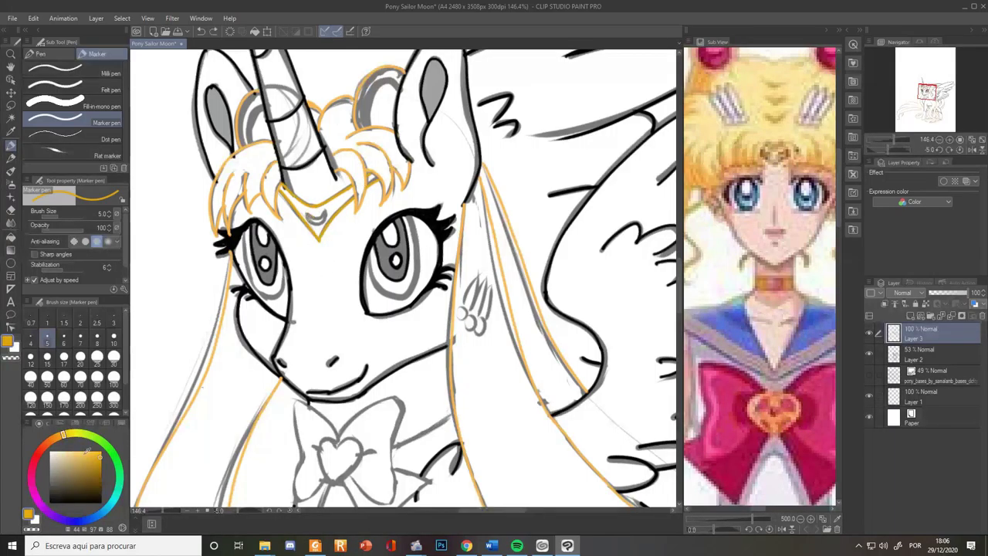
Choose a bright yellow and ink the crescent moon inside the forehead tiara
{"action": "left_click", "coordinate": [74, 434]}
{"action": "left_click", "coordinate": [101, 451]}
{"action": "left_click_drag", "start_coordinate": [307, 216], "coordinate": [327, 213]}
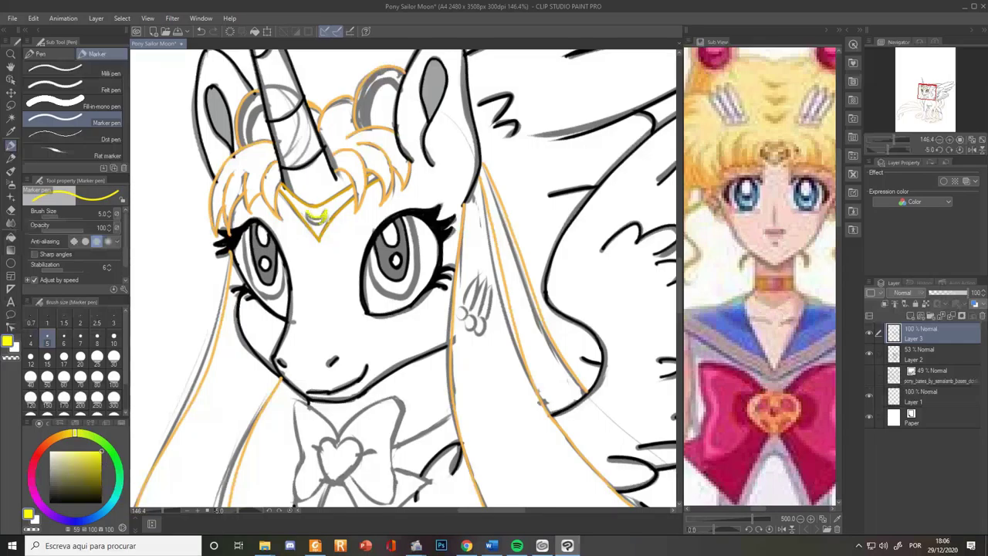
Ink the crescent mark on the pony's flank below the wing in the same bright yellow
{"action": "scroll", "coordinate": [330, 205], "scroll_direction": "down", "scroll_amount": 2}
{"action": "left_click_drag", "start_coordinate": [525, 364], "coordinate": [478, 307]}
{"action": "scroll", "coordinate": [475, 305], "scroll_direction": "up", "scroll_amount": 2}
{"action": "left_click_drag", "start_coordinate": [416, 275], "coordinate": [445, 296]}
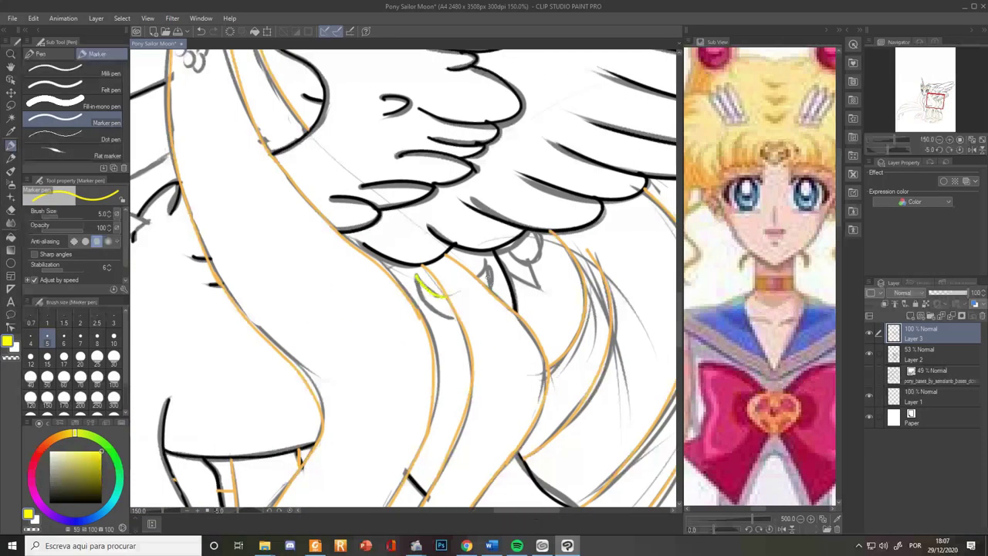
{"action": "scroll", "coordinate": [407, 253], "scroll_direction": "down", "scroll_amount": 5}
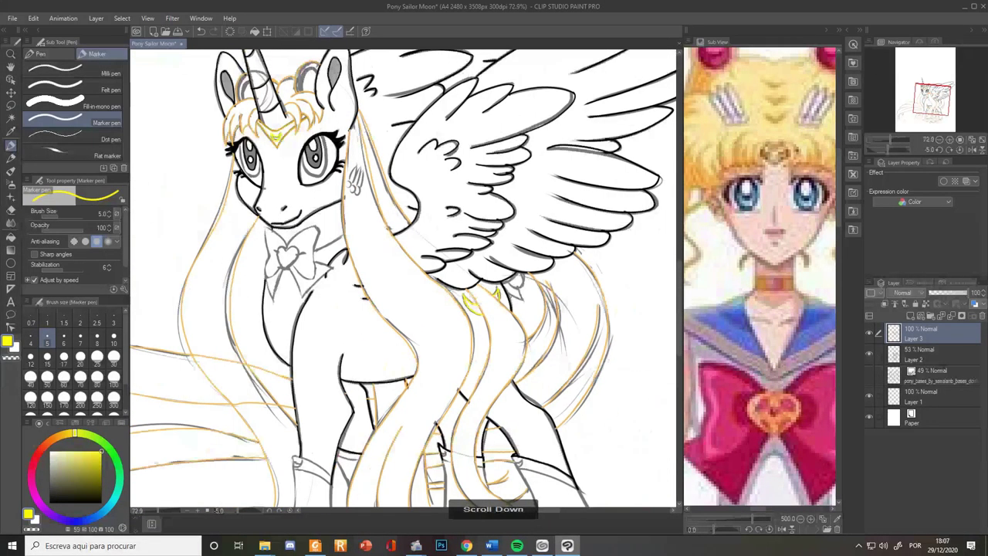
Sample dark pink from the reference's bun ornament and outline the round ornaments on both hair buns
{"action": "scroll", "coordinate": [392, 242], "scroll_direction": "up", "scroll_amount": 5}
{"action": "scroll", "coordinate": [392, 241], "scroll_direction": "up", "scroll_amount": 2}
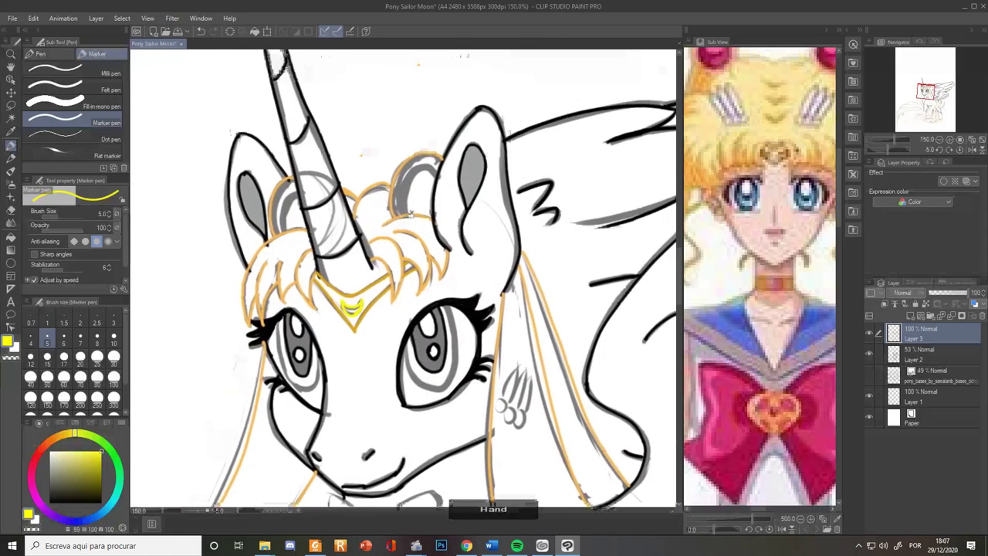
{"action": "scroll", "coordinate": [706, 157], "scroll_direction": "up", "scroll_amount": 3}
{"action": "scroll", "coordinate": [706, 156], "scroll_direction": "up", "scroll_amount": 2}
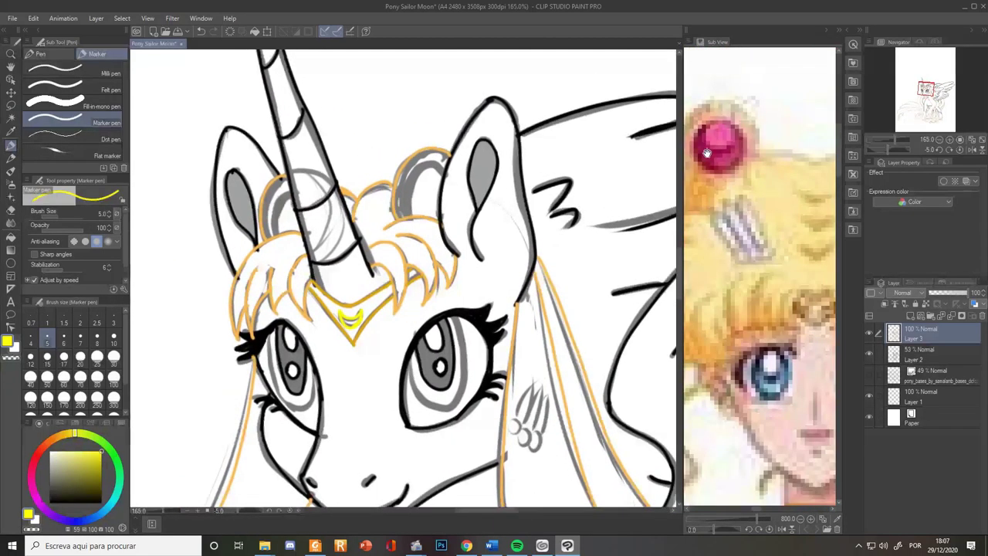
{"action": "left_click", "coordinate": [705, 154]}
{"action": "left_click_drag", "start_coordinate": [274, 231], "coordinate": [294, 196]}
{"action": "left_click_drag", "start_coordinate": [407, 189], "coordinate": [402, 218]}
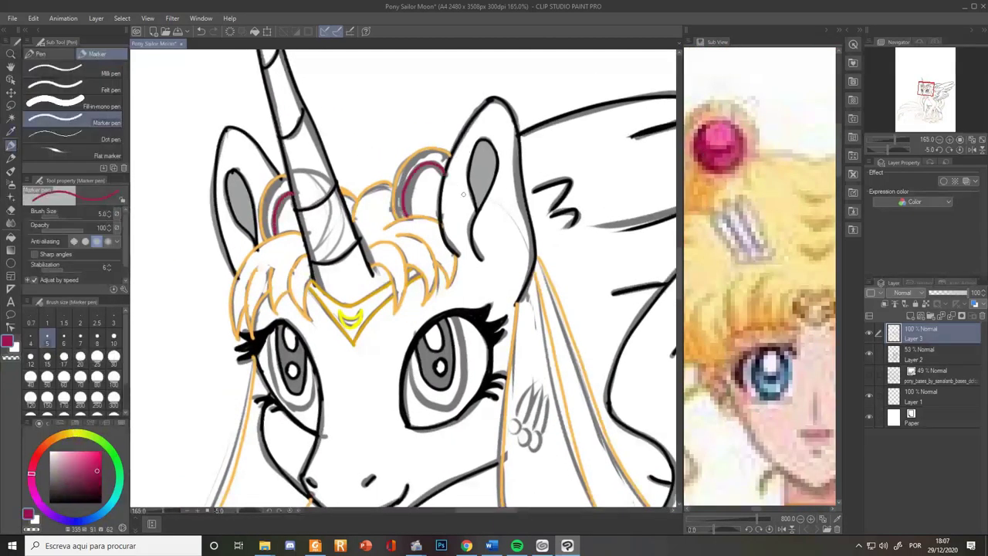
{"action": "left_click", "coordinate": [305, 207], "text": "alt"}
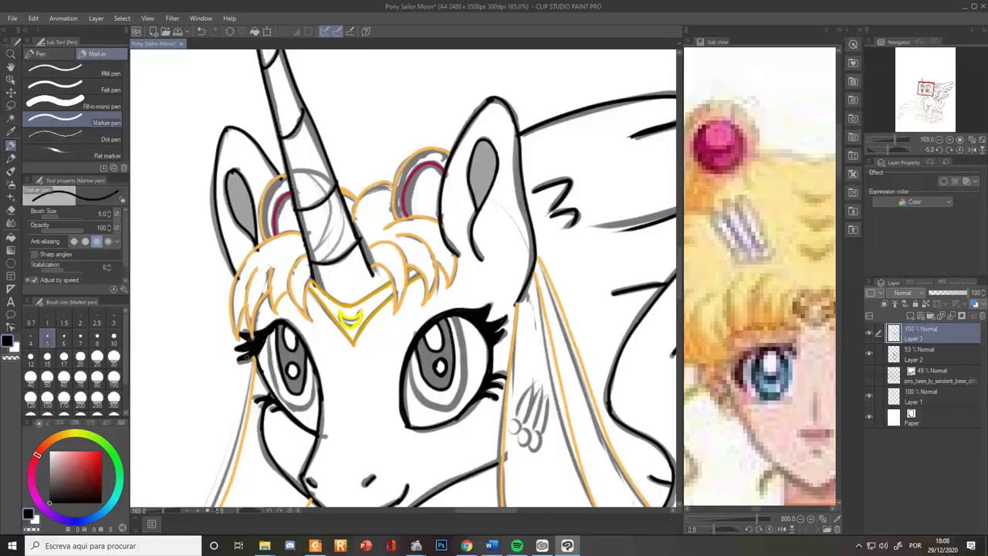
{"action": "scroll", "coordinate": [250, 350], "scroll_direction": "up", "scroll_amount": 2}
{"action": "scroll", "coordinate": [249, 350], "scroll_direction": "down", "scroll_amount": 1}
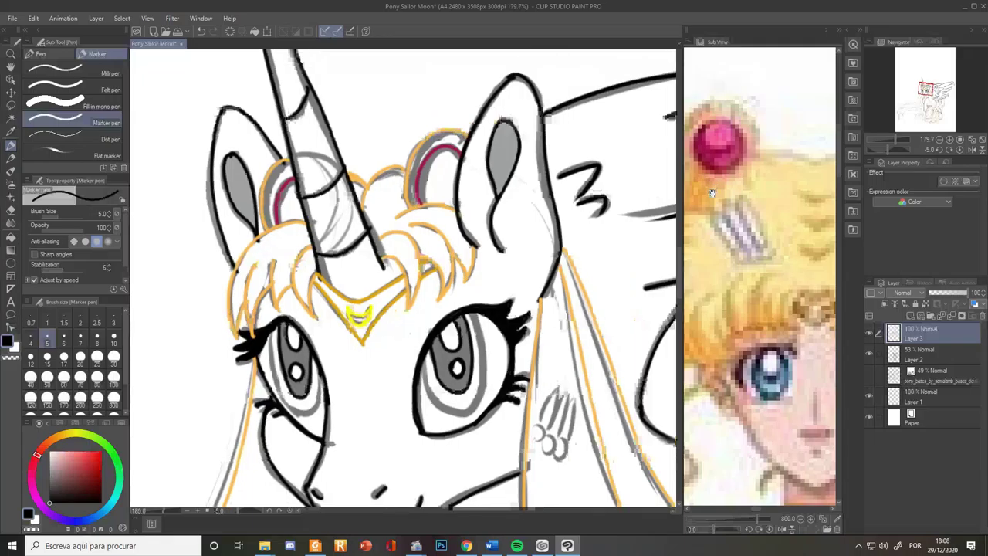
Sample the lighter pink from the reference's bun ornament and fill both hair bun ornaments with it
{"action": "left_click_drag", "start_coordinate": [624, 168], "coordinate": [597, 202]}
{"action": "left_click", "coordinate": [720, 142], "text": "alt"}
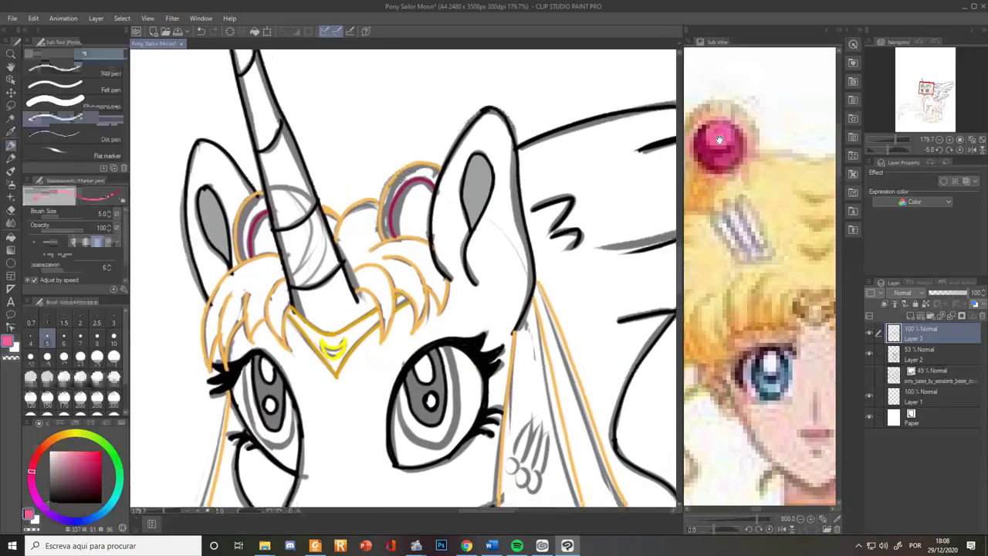
{"action": "key", "text": "g"}
{"action": "left_click", "coordinate": [264, 234]}
{"action": "left_click", "coordinate": [411, 216]}
Sample pale golden yellow from the reference's hair and fill the fringe, crown hair and both buns
{"action": "left_click", "coordinate": [786, 182], "text": "alt"}
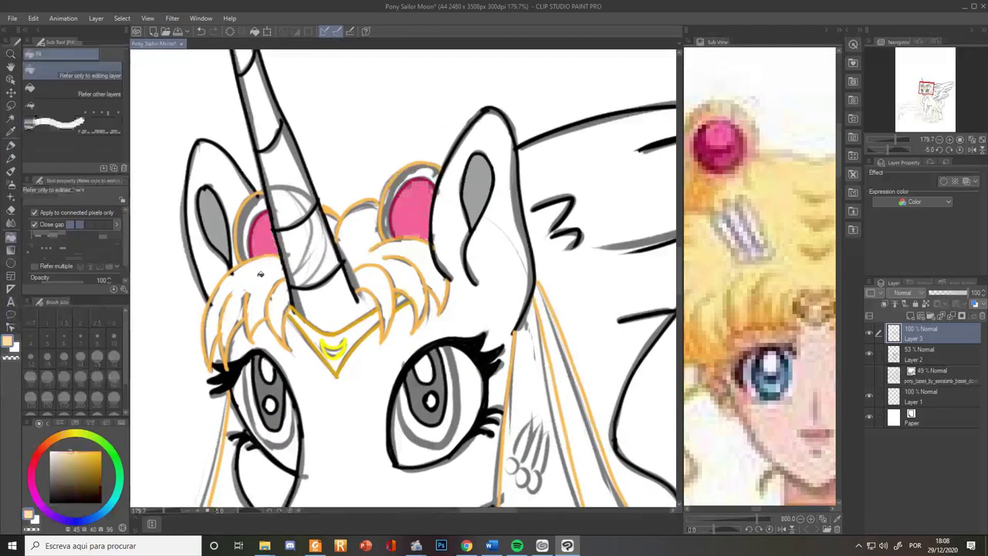
{"action": "left_click", "coordinate": [233, 301]}
{"action": "left_click", "coordinate": [242, 225]}
{"action": "left_click", "coordinate": [362, 238]}
{"action": "left_click", "coordinate": [387, 202]}
{"action": "scroll", "coordinate": [543, 318], "scroll_direction": "down", "scroll_amount": 3}
{"action": "scroll", "coordinate": [545, 315], "scroll_direction": "down", "scroll_amount": 5}
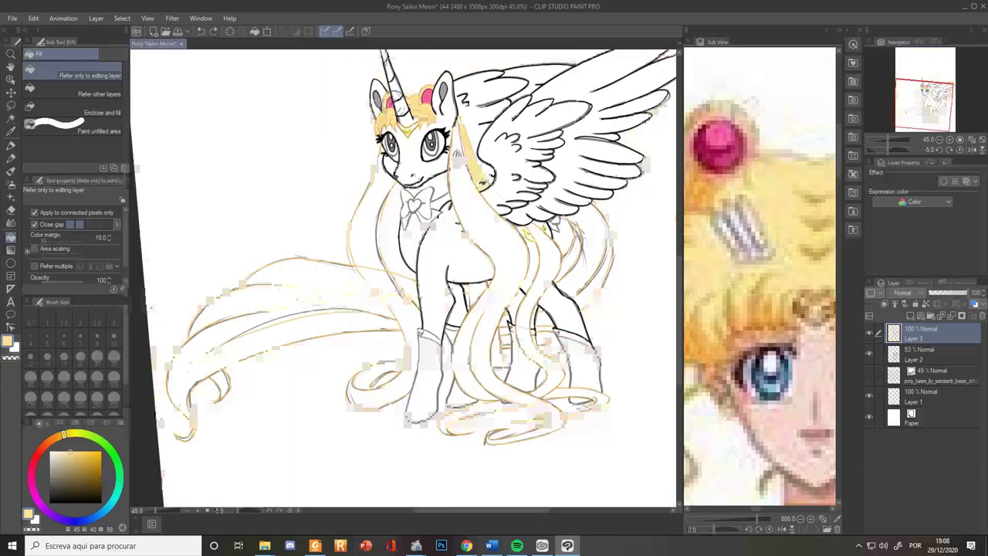
Fill the rear hair strand below the wing and its loops on the ground with the pale golden yellow
{"action": "left_click", "coordinate": [547, 270]}
{"action": "scroll", "coordinate": [542, 351], "scroll_direction": "up", "scroll_amount": 3}
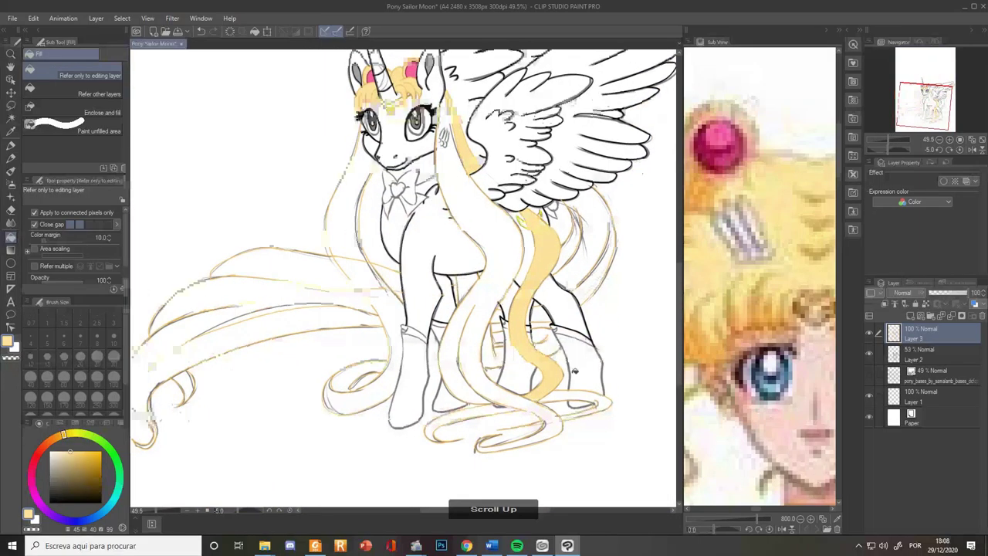
{"action": "left_click", "coordinate": [468, 422]}
{"action": "scroll", "coordinate": [496, 438], "scroll_direction": "up", "scroll_amount": 2}
{"action": "scroll", "coordinate": [541, 448], "scroll_direction": "down", "scroll_amount": 2}
{"action": "left_click", "coordinate": [585, 443]}
{"action": "scroll", "coordinate": [548, 450], "scroll_direction": "up", "scroll_amount": 2}
{"action": "scroll", "coordinate": [554, 454], "scroll_direction": "down", "scroll_amount": 3}
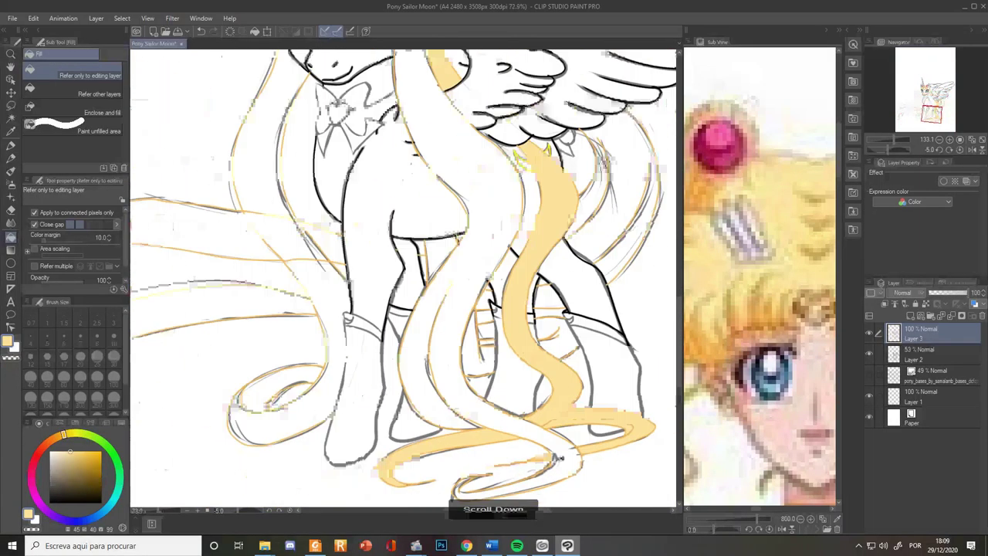
Fill the tail behind the hind leg and its patch visible between the hind legs with the pale golden yellow
{"action": "scroll", "coordinate": [556, 324], "scroll_direction": "up", "scroll_amount": 2}
{"action": "scroll", "coordinate": [556, 332], "scroll_direction": "down", "scroll_amount": 3}
{"action": "left_click", "coordinate": [615, 307]}
{"action": "left_click", "coordinate": [560, 344]}
{"action": "scroll", "coordinate": [551, 328], "scroll_direction": "up", "scroll_amount": 4}
{"action": "scroll", "coordinate": [453, 315], "scroll_direction": "down", "scroll_amount": 3}
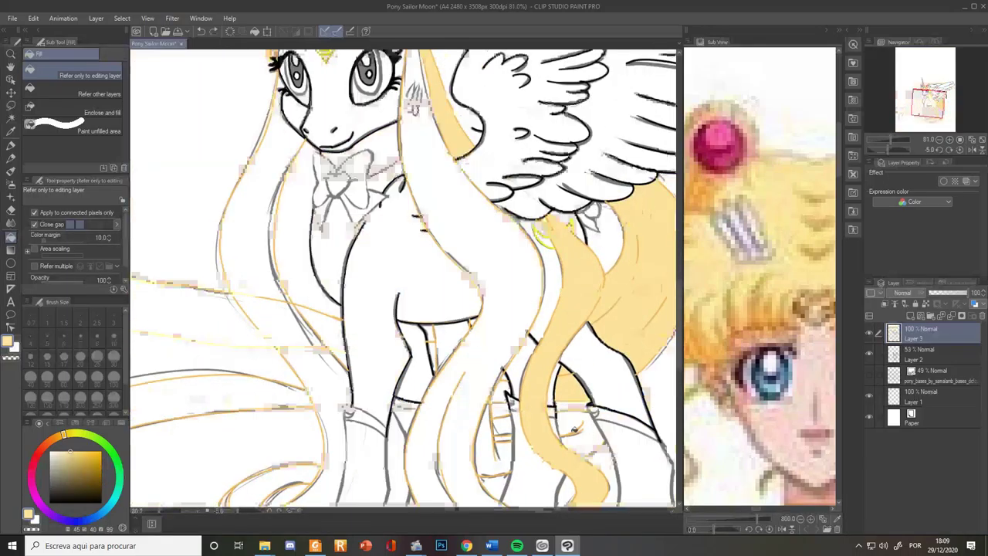
Fill the hair patches showing between the front legs and beside the chest with the pale golden yellow
{"action": "scroll", "coordinate": [454, 316], "scroll_direction": "up", "scroll_amount": 3}
{"action": "scroll", "coordinate": [433, 378], "scroll_direction": "down", "scroll_amount": 3}
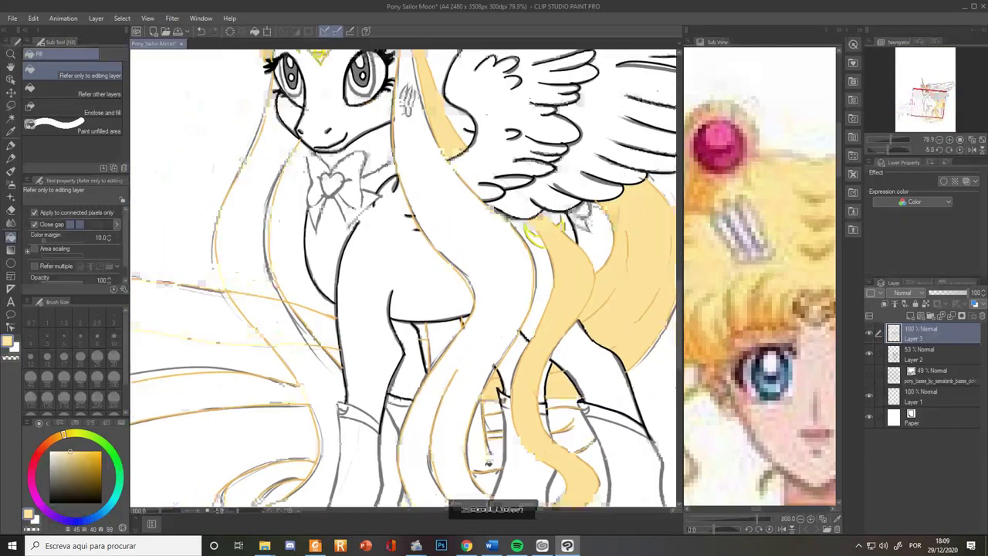
{"action": "scroll", "coordinate": [424, 328], "scroll_direction": "up", "scroll_amount": 3}
{"action": "left_click", "coordinate": [431, 321]}
{"action": "scroll", "coordinate": [428, 332], "scroll_direction": "down", "scroll_amount": 3}
{"action": "scroll", "coordinate": [371, 332], "scroll_direction": "up", "scroll_amount": 3}
{"action": "left_click", "coordinate": [299, 318]}
{"action": "scroll", "coordinate": [312, 342], "scroll_direction": "down", "scroll_amount": 3}
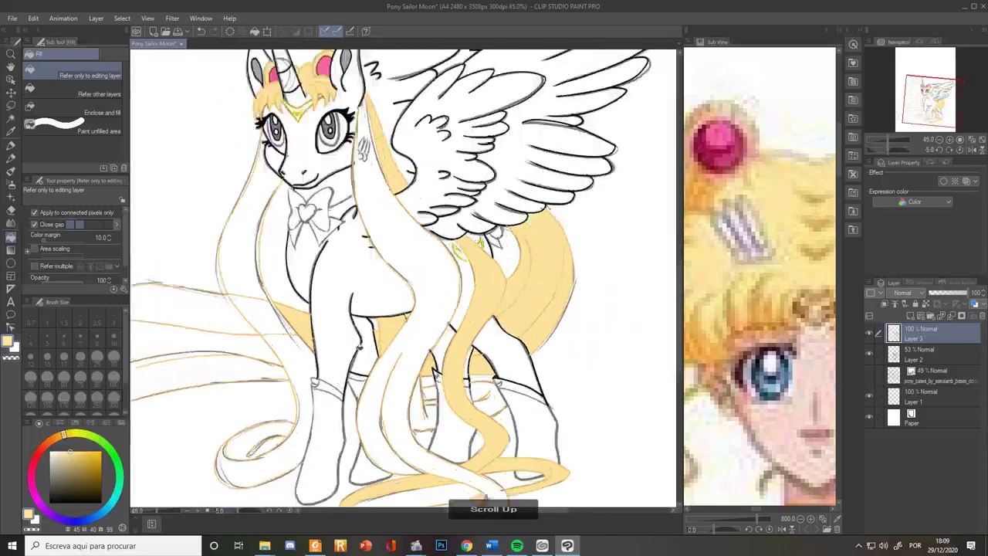
Erase the tail lines crossing the front hair strand and fill the sections of the long sweeping tail with pale golden yellow
{"action": "scroll", "coordinate": [347, 247], "scroll_direction": "up", "scroll_amount": 5}
{"action": "key", "text": "e"}
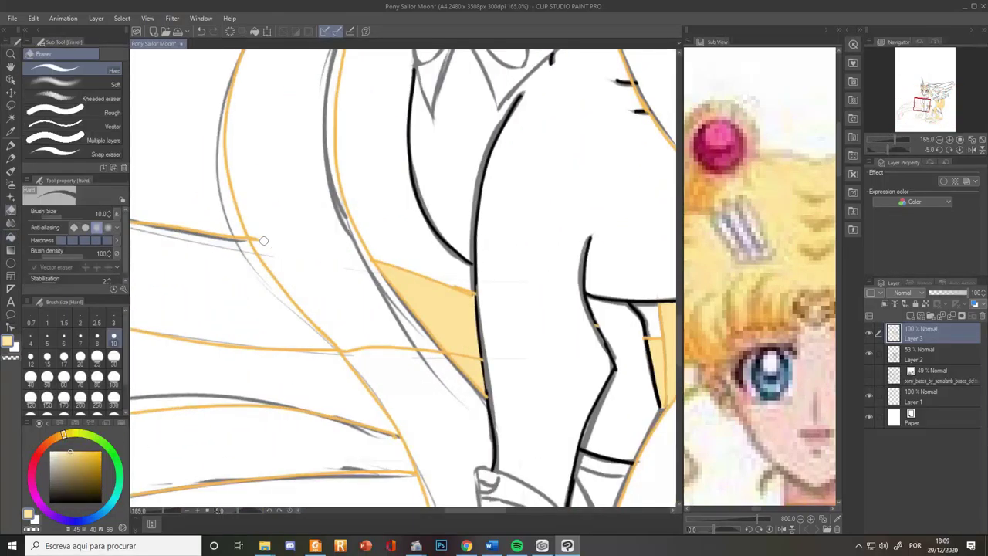
{"action": "key", "text": "g"}
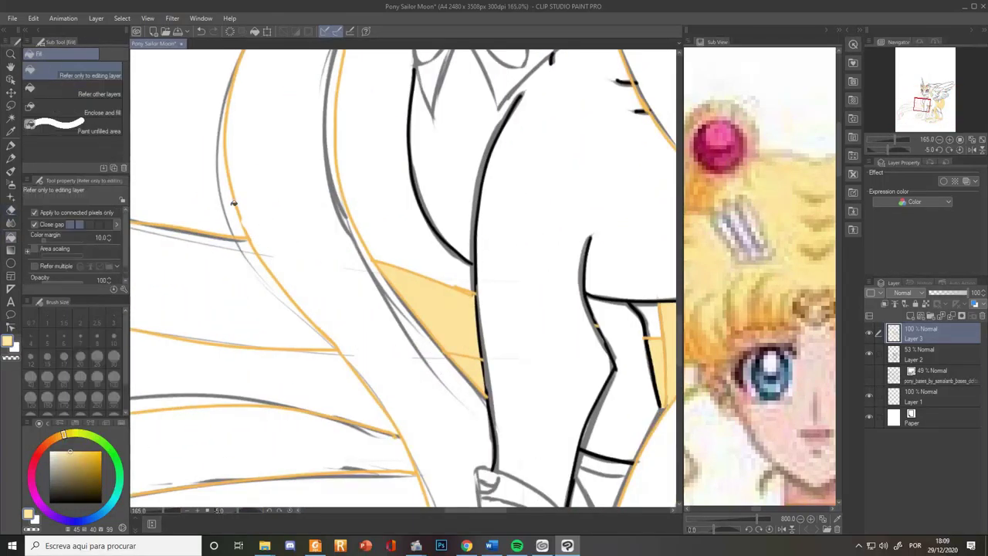
{"action": "left_click", "coordinate": [247, 290]}
{"action": "left_click", "coordinate": [298, 379]}
{"action": "left_click", "coordinate": [331, 432]}
{"action": "scroll", "coordinate": [347, 393], "scroll_direction": "down", "scroll_amount": 5}
{"action": "scroll", "coordinate": [368, 348], "scroll_direction": "up", "scroll_amount": 2}
Sample the darker blue from the reference's iris for use with the Marker pen on the pony's eyes
{"action": "mouse_move", "coordinate": [417, 298]}
{"action": "left_mouse_down"}
{"action": "mouse_move", "coordinate": [461, 234]}
{"action": "mouse_move", "coordinate": [396, 327]}
{"action": "left_mouse_up"}
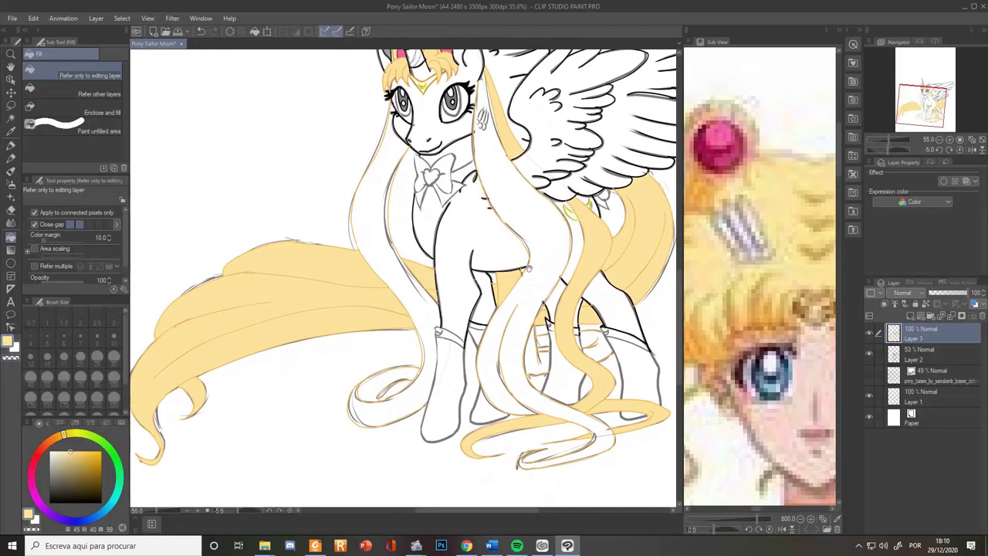
{"action": "left_click_drag", "start_coordinate": [573, 243], "coordinate": [521, 345]}
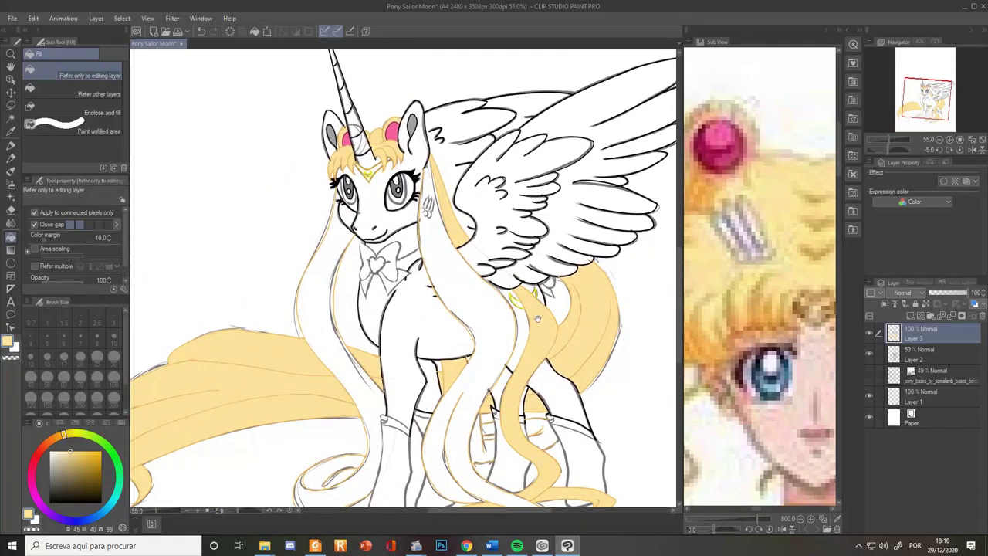
{"action": "scroll", "coordinate": [537, 318], "scroll_direction": "up", "scroll_amount": 4}
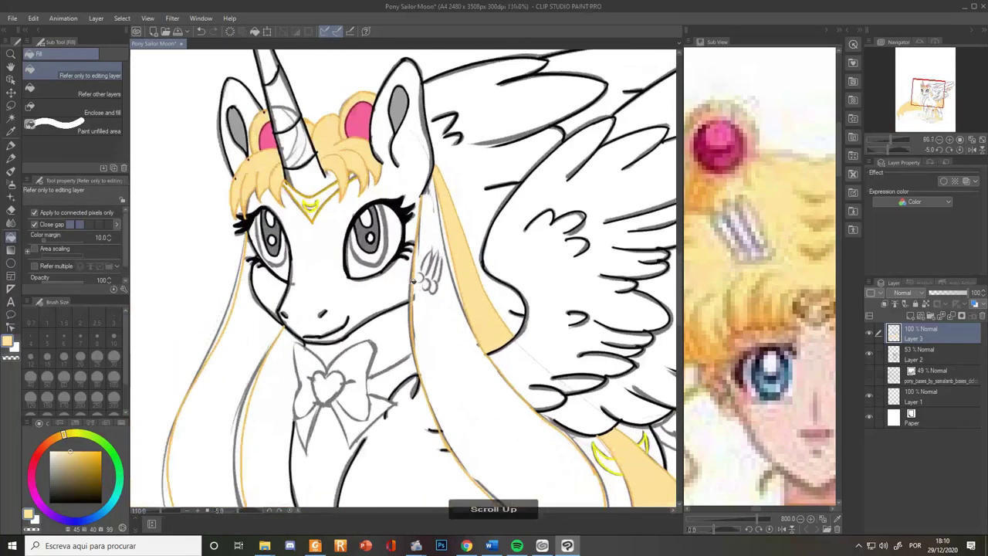
{"action": "scroll", "coordinate": [414, 285], "scroll_direction": "down", "scroll_amount": 1}
{"action": "key", "text": "i"}
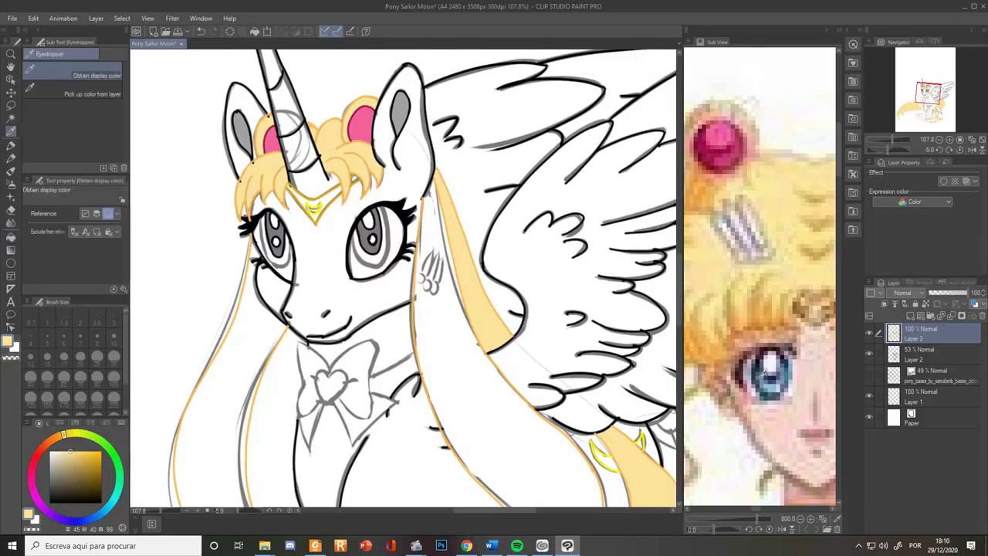
{"action": "left_click", "coordinate": [762, 378]}
{"action": "key", "text": "p"}
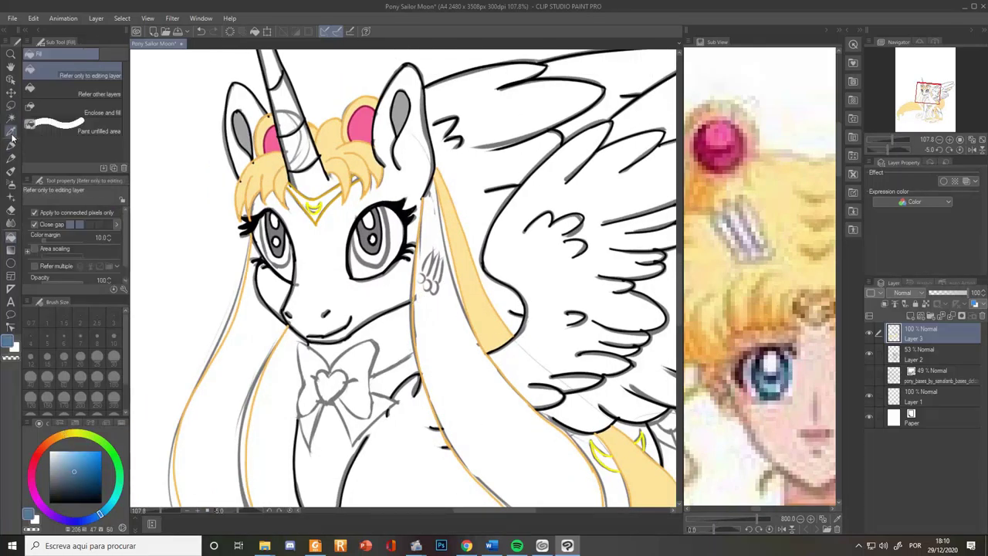
{"action": "scroll", "coordinate": [372, 219], "scroll_direction": "up", "scroll_amount": 2}
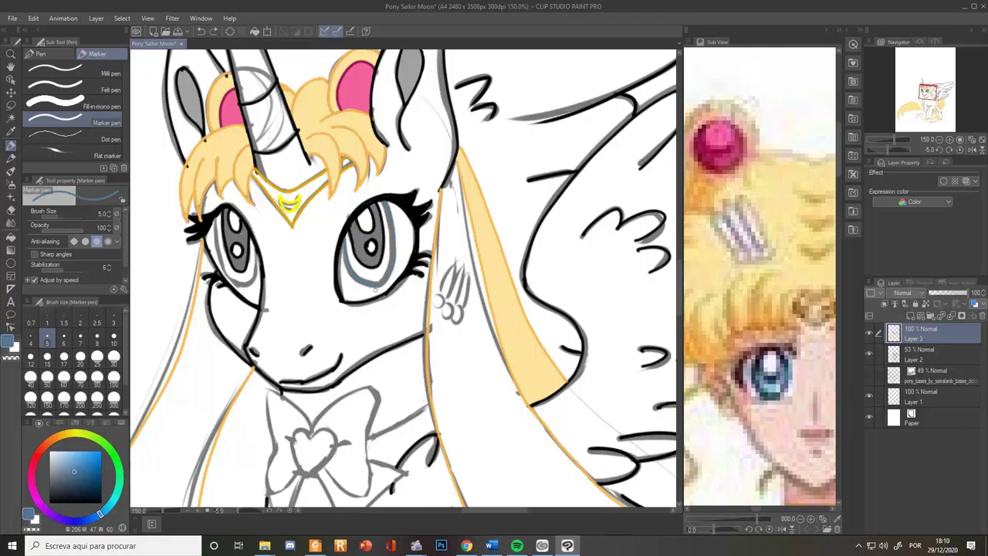
{"action": "left_click", "coordinate": [110, 212]}
{"action": "left_click", "coordinate": [109, 212]}
{"action": "left_click", "coordinate": [109, 212]}
{"action": "left_click_drag", "start_coordinate": [344, 240], "coordinate": [381, 281]}
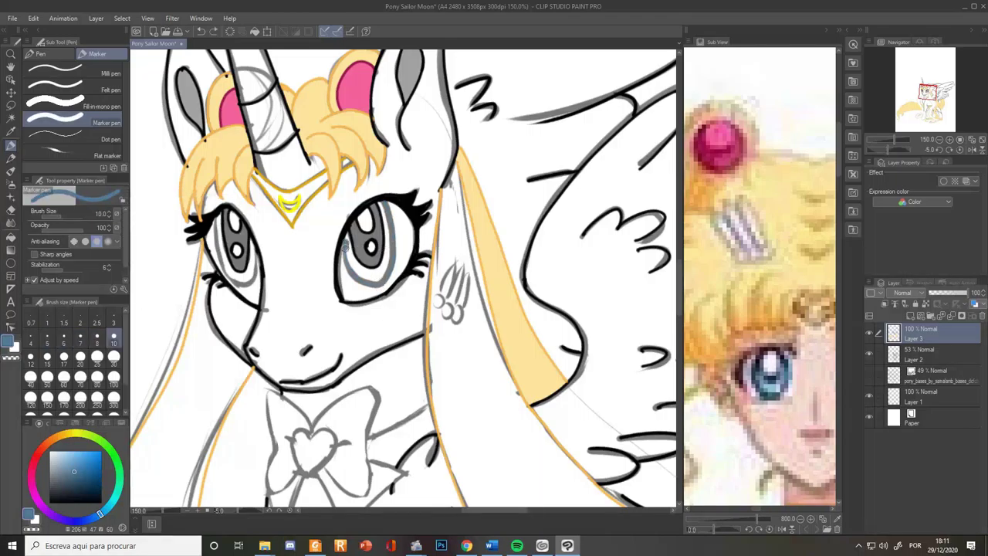
{"action": "key", "text": "ctrl+z"}
Ink the iris outlines of both eyes in the sampled blue with the Marker pen at brush size 7
{"action": "left_click", "coordinate": [109, 216]}
{"action": "left_click", "coordinate": [110, 216]}
{"action": "mouse_move", "coordinate": [344, 239]}
{"action": "left_mouse_down"}
{"action": "mouse_move", "coordinate": [378, 286]}
{"action": "mouse_move", "coordinate": [392, 229]}
{"action": "left_mouse_up"}
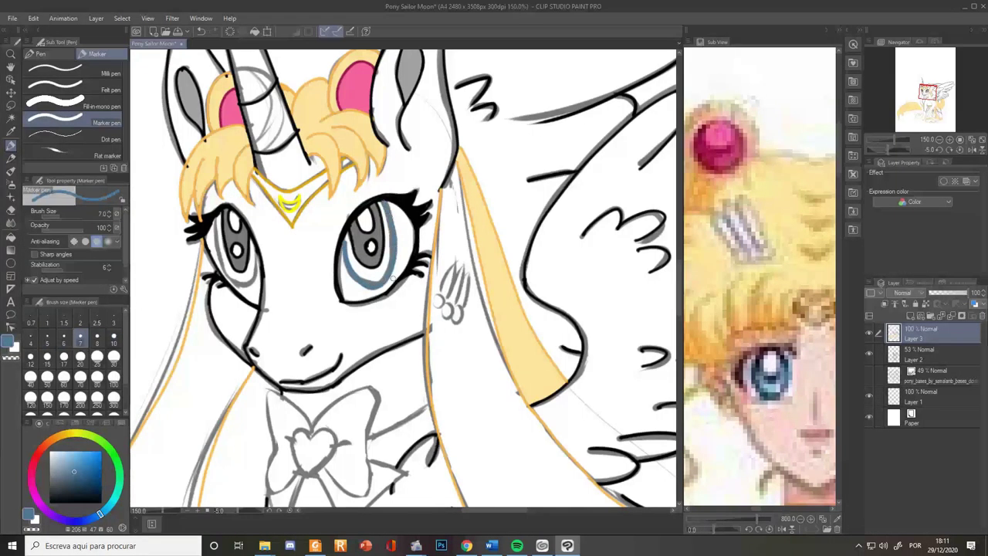
{"action": "mouse_move", "coordinate": [214, 218]}
{"action": "left_mouse_down"}
{"action": "mouse_move", "coordinate": [245, 283]}
{"action": "mouse_move", "coordinate": [224, 228]}
{"action": "mouse_move", "coordinate": [248, 283]}
{"action": "mouse_move", "coordinate": [258, 242]}
{"action": "left_mouse_up"}
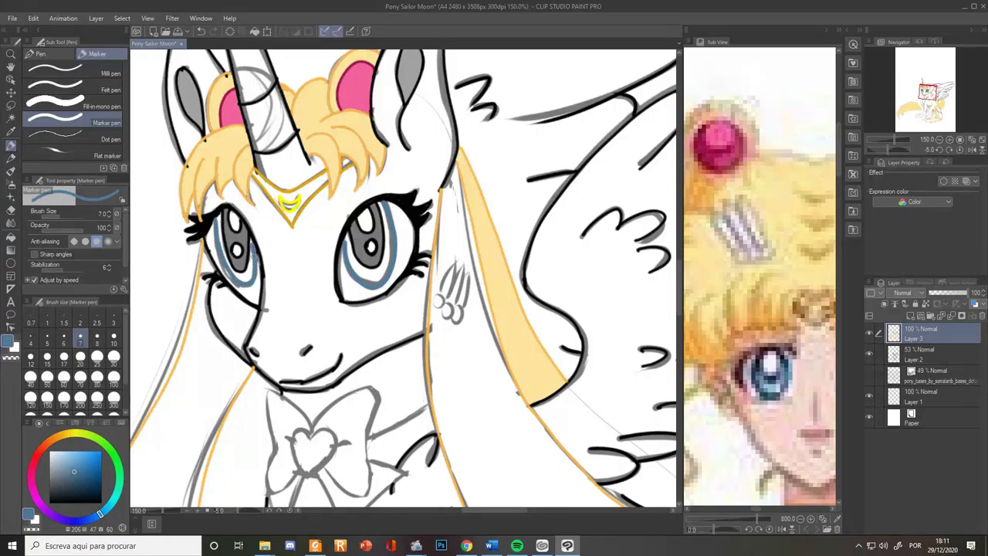
Sample the lighter blue from the reference's iris and fill the irises of both eyes with it
{"action": "scroll", "coordinate": [307, 305], "scroll_direction": "up", "scroll_amount": 2}
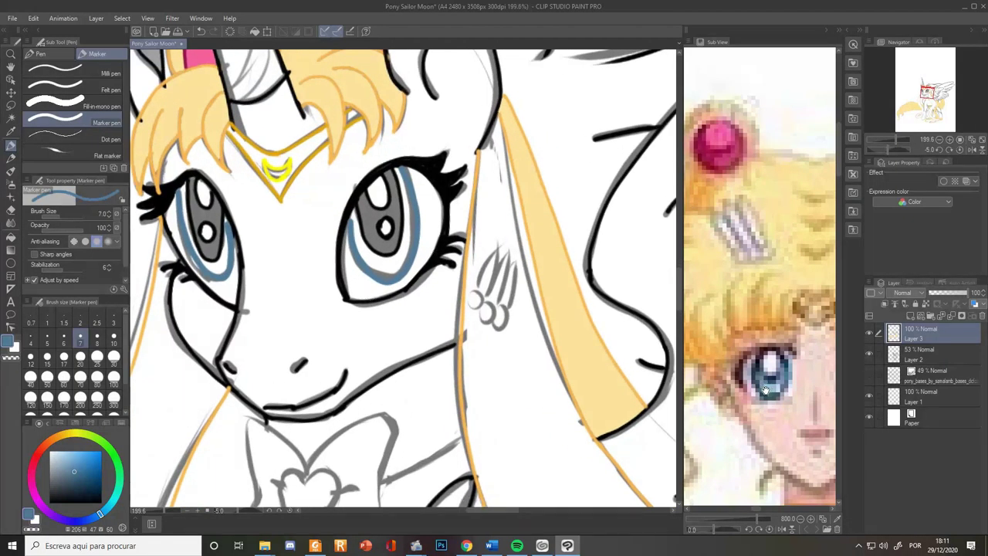
{"action": "left_click", "coordinate": [762, 392]}
{"action": "left_click", "coordinate": [11, 237]}
{"action": "left_click", "coordinate": [219, 267]}
{"action": "left_click", "coordinate": [186, 207]}
{"action": "left_click", "coordinate": [400, 273]}
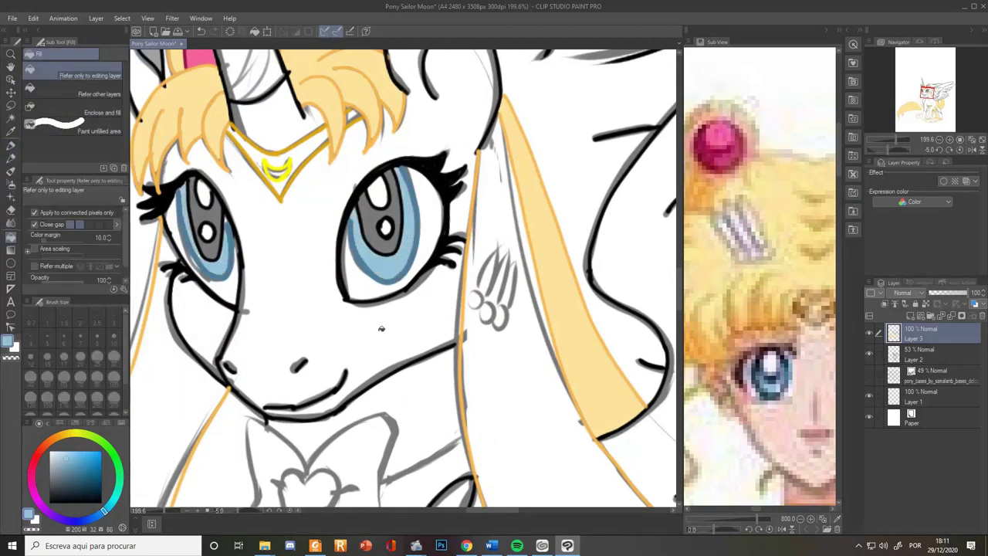
Fill both pupils with black sampled from the eye's line art and touch up their edges with the Marker pen
{"action": "right_click", "coordinate": [453, 248]}
{"action": "left_click", "coordinate": [372, 227]}
{"action": "left_click", "coordinate": [211, 216]}
{"action": "scroll", "coordinate": [267, 275], "scroll_direction": "down", "scroll_amount": 2}
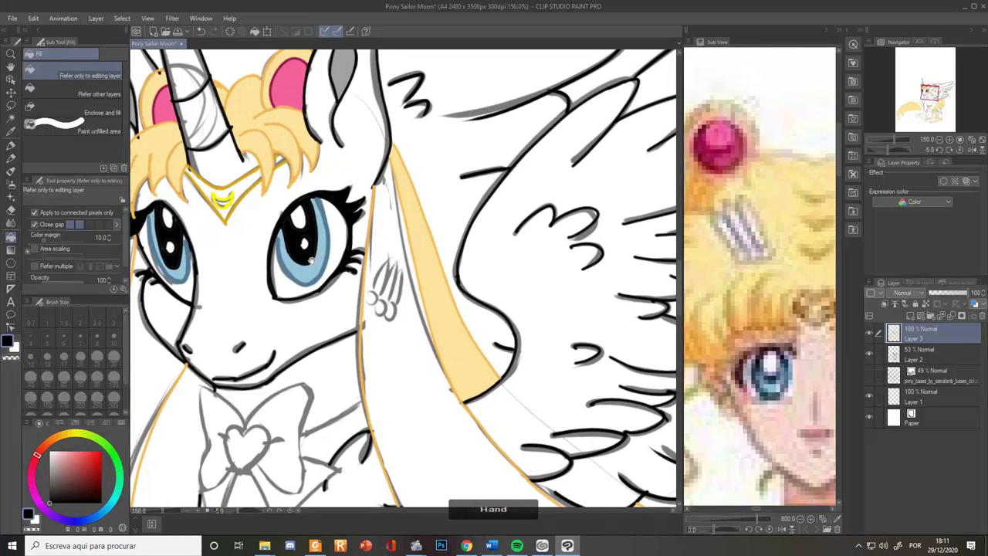
{"action": "scroll", "coordinate": [278, 270], "scroll_direction": "up", "scroll_amount": 2}
{"action": "left_click_drag", "start_coordinate": [288, 254], "coordinate": [414, 277]}
{"action": "scroll", "coordinate": [414, 276], "scroll_direction": "up", "scroll_amount": 2}
{"action": "key", "text": "p"}
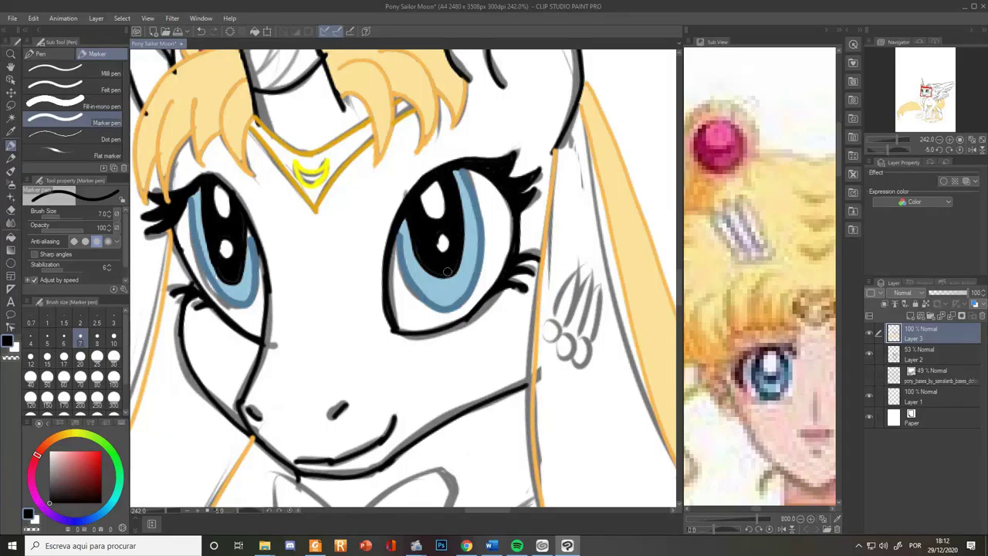
{"action": "scroll", "coordinate": [449, 264], "scroll_direction": "down", "scroll_amount": 4}
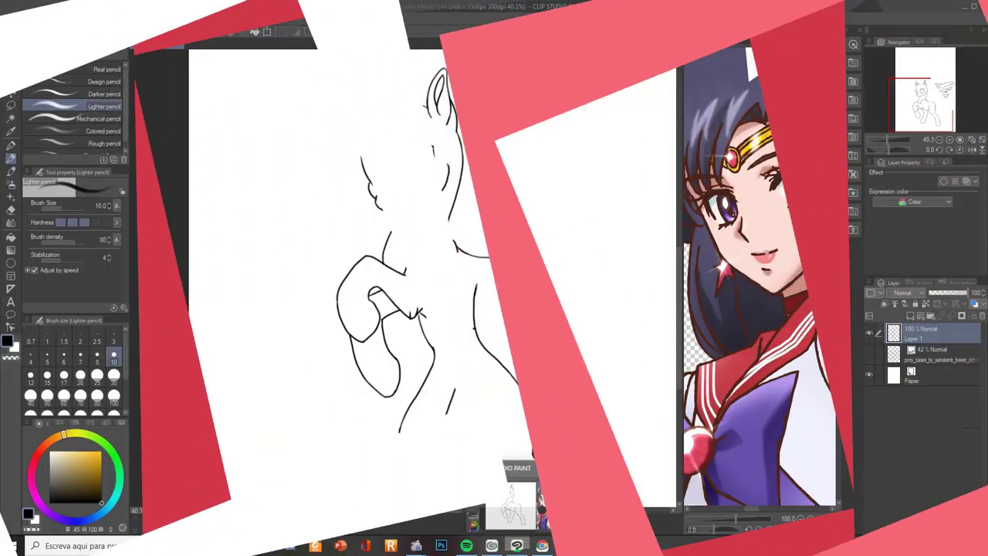
Erase the surplus construction lines at the upper corners of both eyes on the Sailor Pony Mars sketch
{"action": "scroll", "coordinate": [415, 244], "scroll_direction": "up", "scroll_amount": 4}
{"action": "key", "text": "e"}
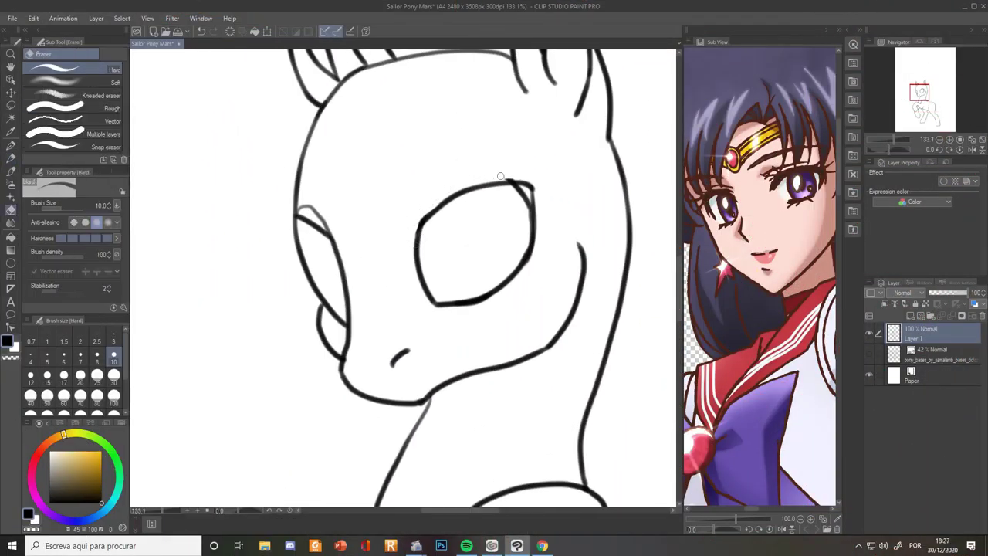
{"action": "left_click_drag", "start_coordinate": [500, 177], "coordinate": [524, 219]}
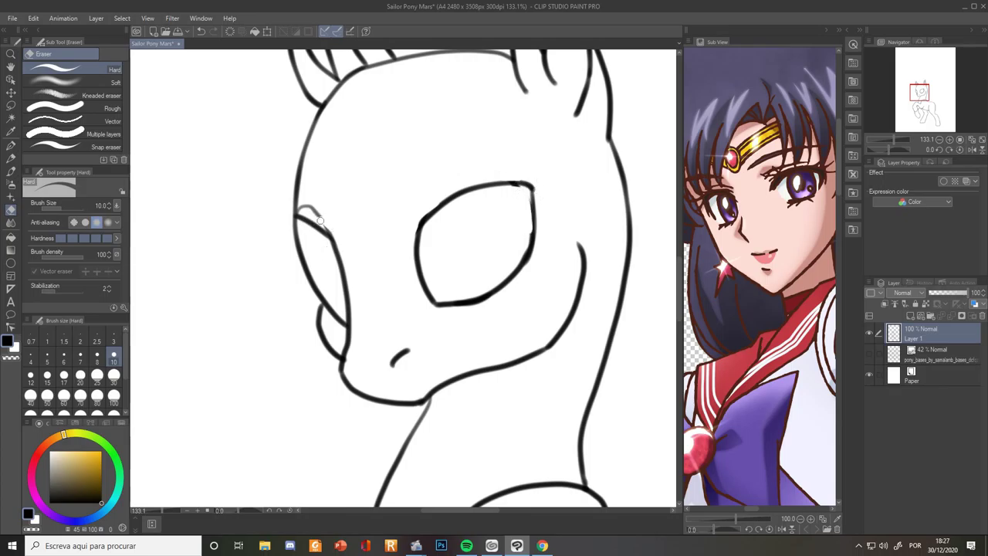
Draw upper and lower eyelashes on both eyes with the Lighter pencil at brush size 10
{"action": "key", "text": "p"}
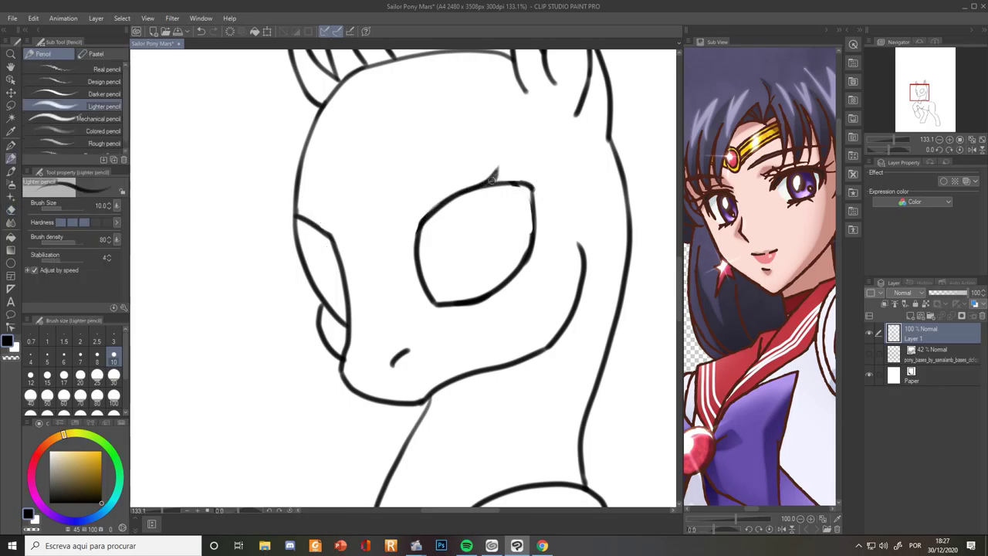
{"action": "left_click_drag", "start_coordinate": [531, 185], "coordinate": [545, 163]}
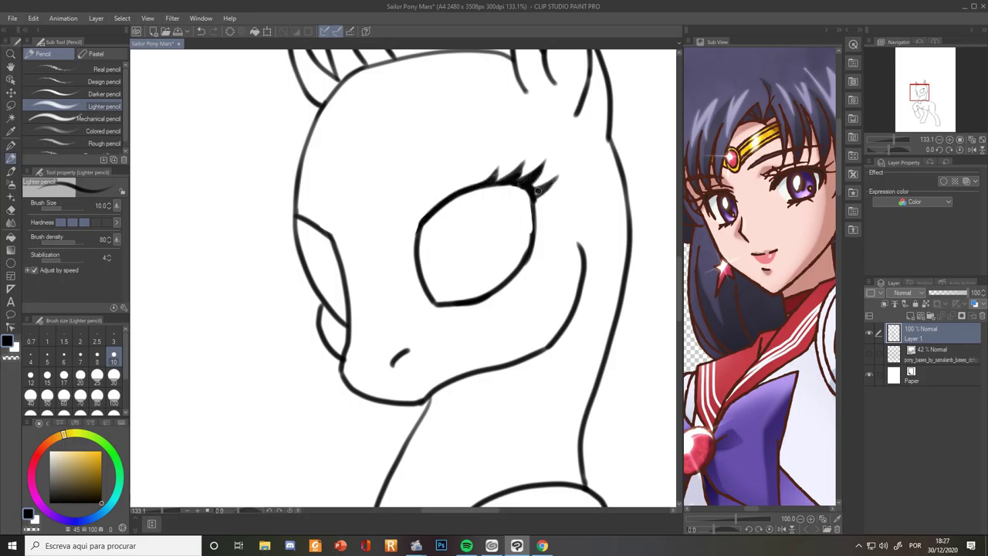
{"action": "left_click_drag", "start_coordinate": [504, 187], "coordinate": [531, 200]}
{"action": "key", "text": "ctrl+z"}
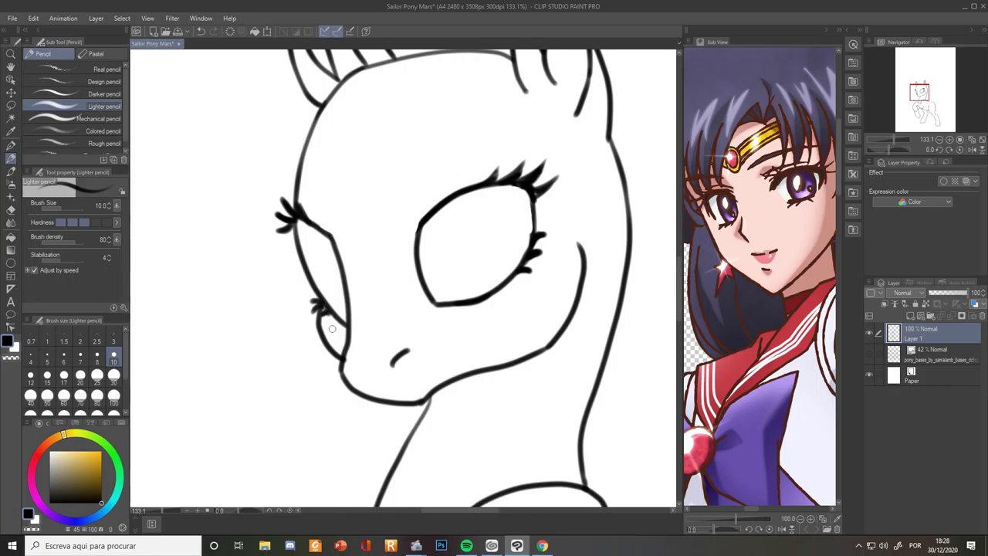
Draw the curved iris outline and the narrower pupil outline inside the near eye
{"action": "mouse_move", "coordinate": [434, 215]}
{"action": "left_mouse_down"}
{"action": "mouse_move", "coordinate": [464, 286]}
{"action": "mouse_move", "coordinate": [457, 273]}
{"action": "mouse_move", "coordinate": [510, 261]}
{"action": "left_mouse_up"}
{"action": "key", "text": "ctrl+z"}
{"action": "left_click_drag", "start_coordinate": [502, 185], "coordinate": [506, 269]}
{"action": "key", "text": "ctrl+z"}
{"action": "scroll", "coordinate": [497, 259], "scroll_direction": "up", "scroll_amount": 1}
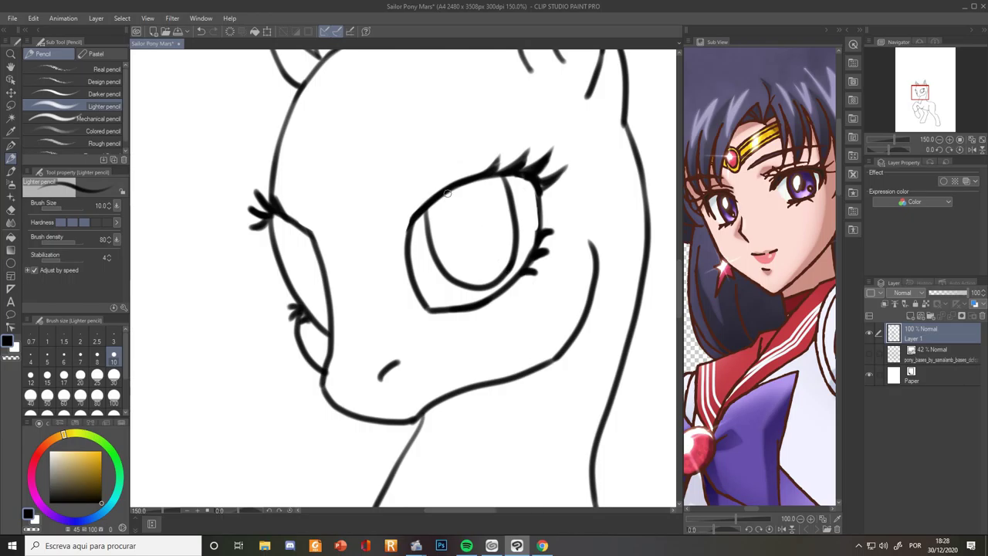
{"action": "mouse_move", "coordinate": [446, 190]}
{"action": "left_mouse_down"}
{"action": "mouse_move", "coordinate": [491, 182]}
{"action": "mouse_move", "coordinate": [485, 263]}
{"action": "left_mouse_up"}
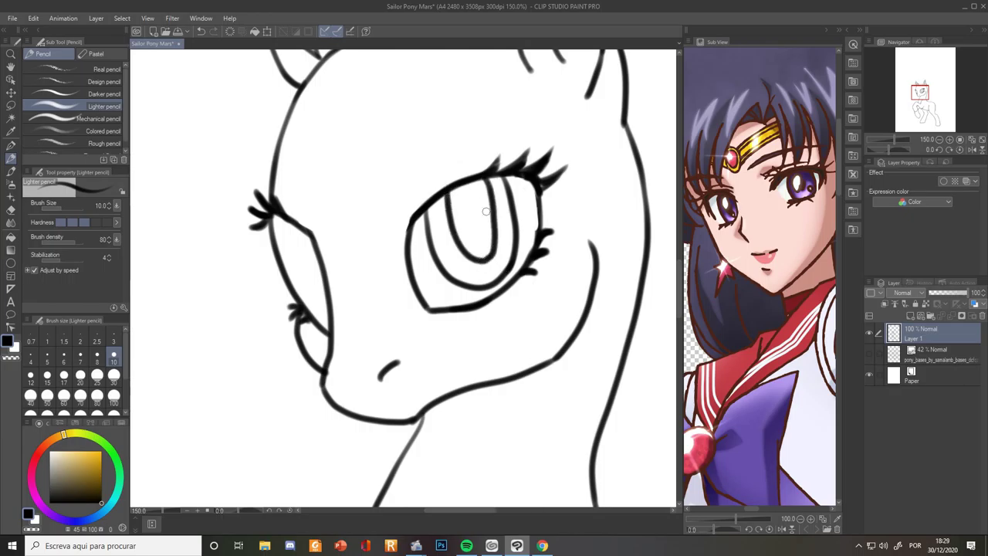
Draw a larger oval highlight above a small round one inside the near eye's pupil
{"action": "left_click_drag", "start_coordinate": [460, 188], "coordinate": [463, 193]}
{"action": "left_click_drag", "start_coordinate": [471, 231], "coordinate": [469, 233]}
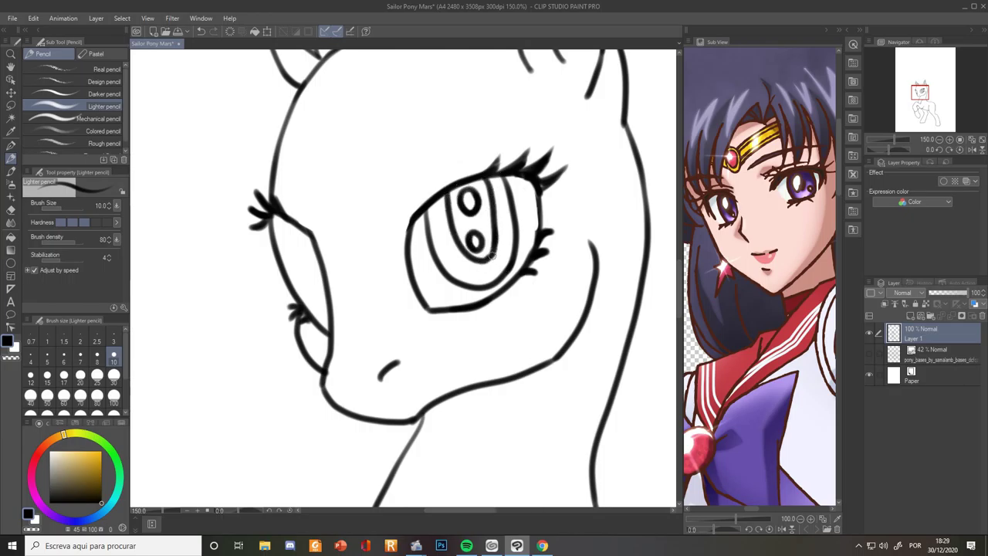
{"action": "key", "text": "ctrl+z"}
{"action": "key", "text": "ctrl+z"}
{"action": "left_click_drag", "start_coordinate": [461, 187], "coordinate": [463, 190]}
{"action": "left_click_drag", "start_coordinate": [472, 233], "coordinate": [474, 236]}
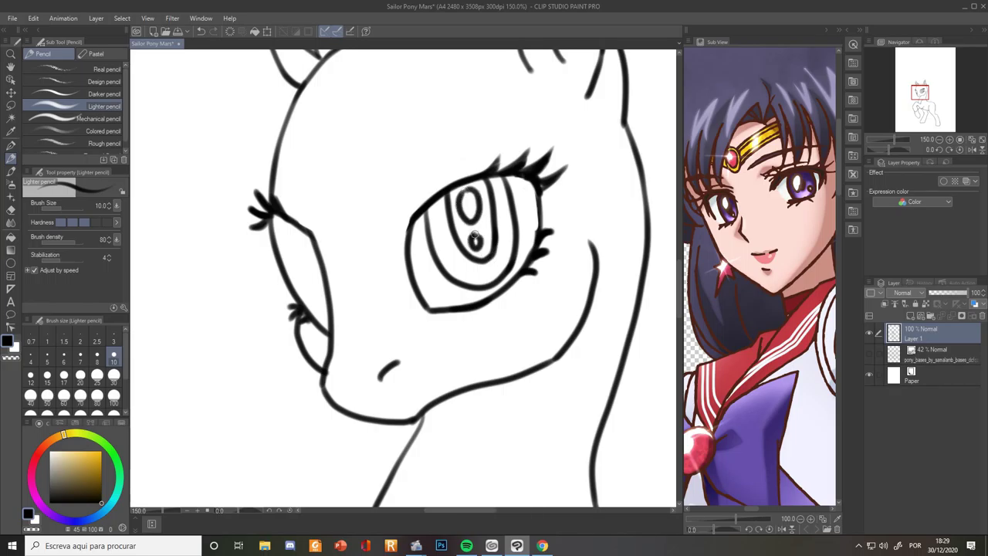
Open the finished Pony Sailor Moon picture from the artwork folder in File Explorer, check its eyes, and close both windows
{"action": "left_click", "coordinate": [264, 544]}
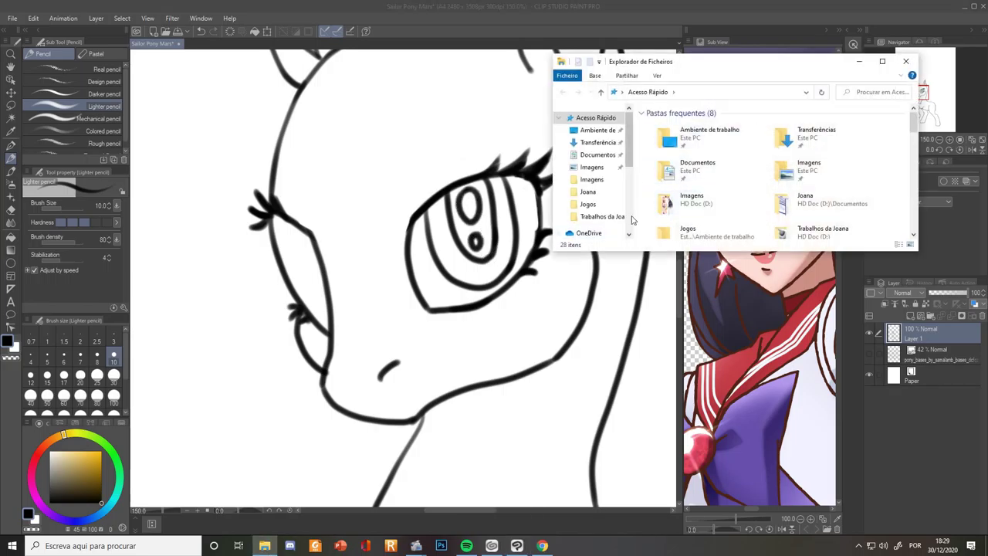
{"action": "left_click", "coordinate": [602, 220]}
{"action": "scroll", "coordinate": [826, 210], "scroll_direction": "down", "scroll_amount": 10}
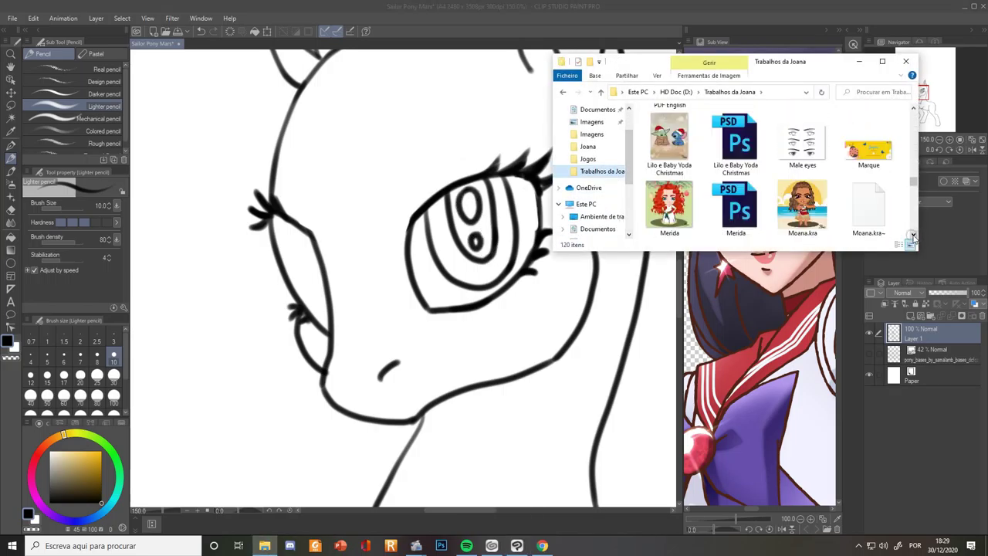
{"action": "scroll", "coordinate": [806, 212], "scroll_direction": "down", "scroll_amount": 1}
{"action": "double_click", "coordinate": [735, 204]}
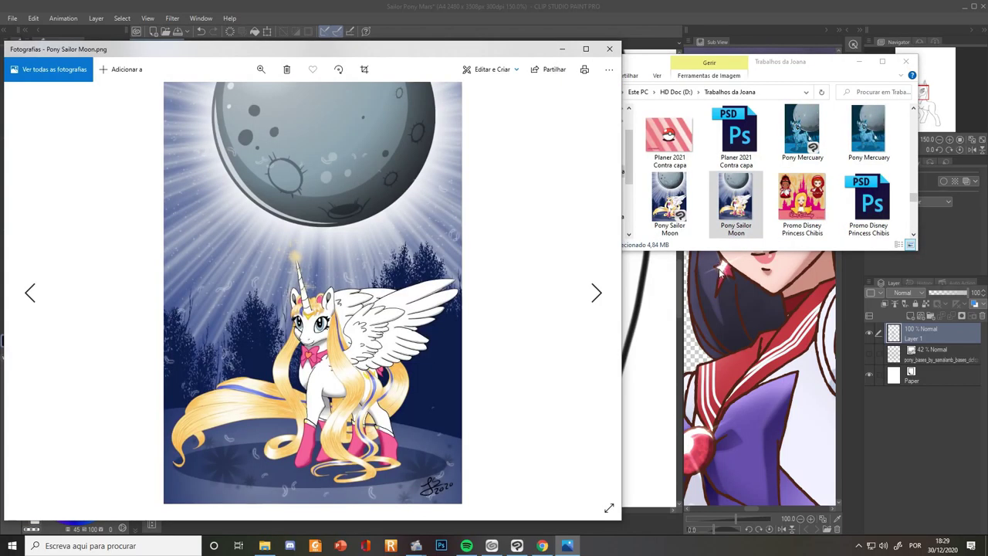
{"action": "left_click", "coordinate": [613, 48]}
{"action": "left_click", "coordinate": [909, 64]}
Erase the near eye's highlights and redraw them as an oval joined to the upper lid and a small circle below
{"action": "key", "text": "e"}
{"action": "left_click_drag", "start_coordinate": [472, 193], "coordinate": [463, 204]}
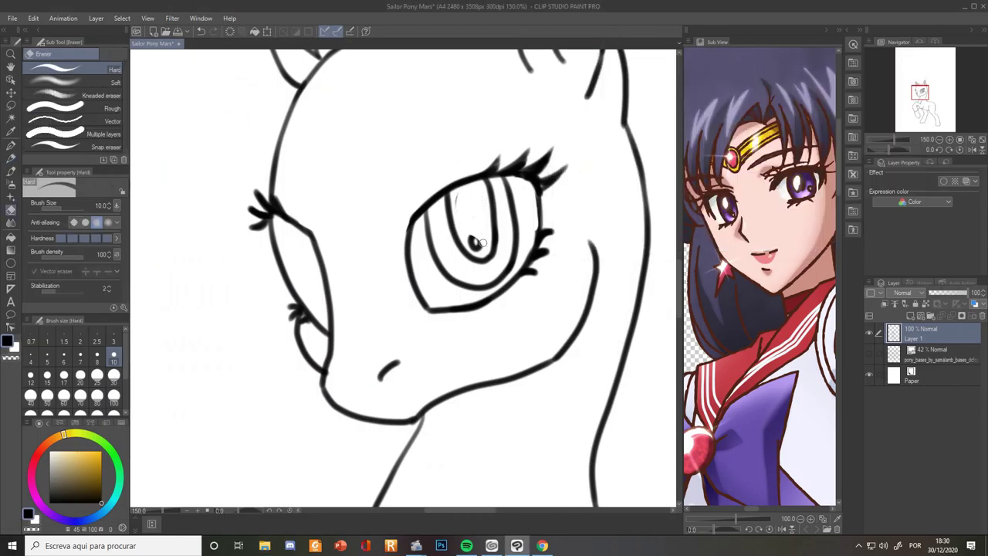
{"action": "key", "text": "e"}
{"action": "mouse_move", "coordinate": [460, 185]}
{"action": "left_mouse_down"}
{"action": "mouse_move", "coordinate": [477, 218]}
{"action": "mouse_move", "coordinate": [482, 182]}
{"action": "left_mouse_up"}
{"action": "mouse_move", "coordinate": [472, 220]}
{"action": "left_mouse_down"}
{"action": "mouse_move", "coordinate": [484, 210]}
{"action": "mouse_move", "coordinate": [475, 236]}
{"action": "mouse_move", "coordinate": [483, 189]}
{"action": "left_mouse_up"}
{"action": "key", "text": "e"}
{"action": "key", "text": "p"}
{"action": "key", "text": "e"}
{"action": "key", "text": "p"}
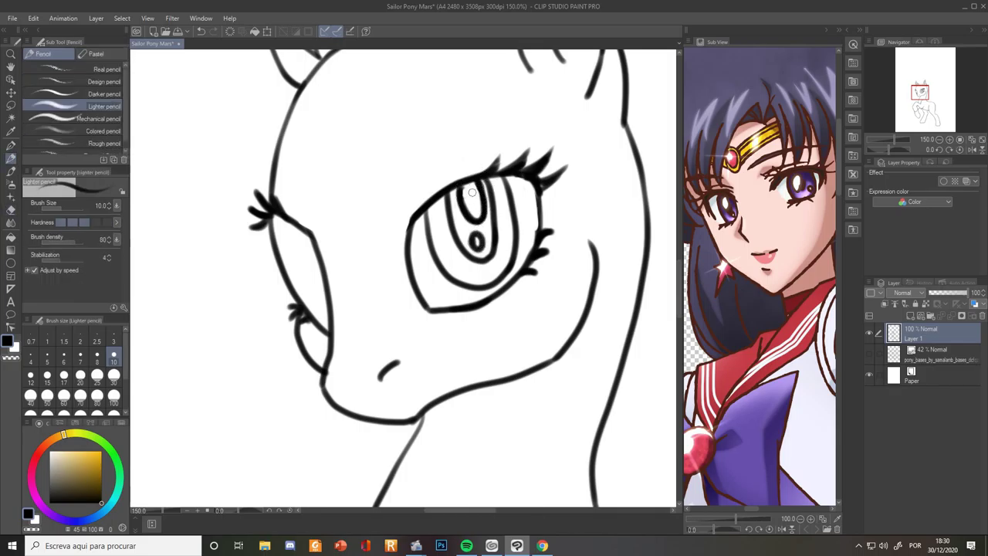
Draw the iris, pupil and two highlights inside the far eye and erase the strokes overrunning its outline
{"action": "left_click_drag", "start_coordinate": [305, 232], "coordinate": [307, 288]}
{"action": "key", "text": "ctrl+z"}
{"action": "left_click_drag", "start_coordinate": [283, 217], "coordinate": [328, 308]}
{"action": "key", "text": "ctrl+z"}
{"action": "mouse_move", "coordinate": [294, 228]}
{"action": "left_mouse_down"}
{"action": "mouse_move", "coordinate": [304, 264]}
{"action": "mouse_move", "coordinate": [315, 260]}
{"action": "mouse_move", "coordinate": [313, 283]}
{"action": "left_mouse_up"}
{"action": "key", "text": "ctrl+z"}
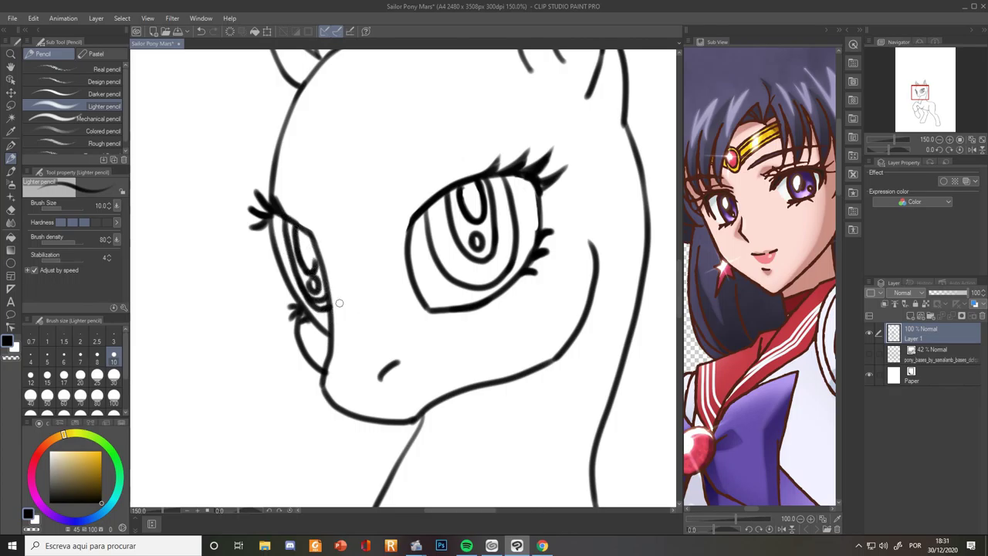
{"action": "key", "text": "e"}
{"action": "key", "text": "p"}
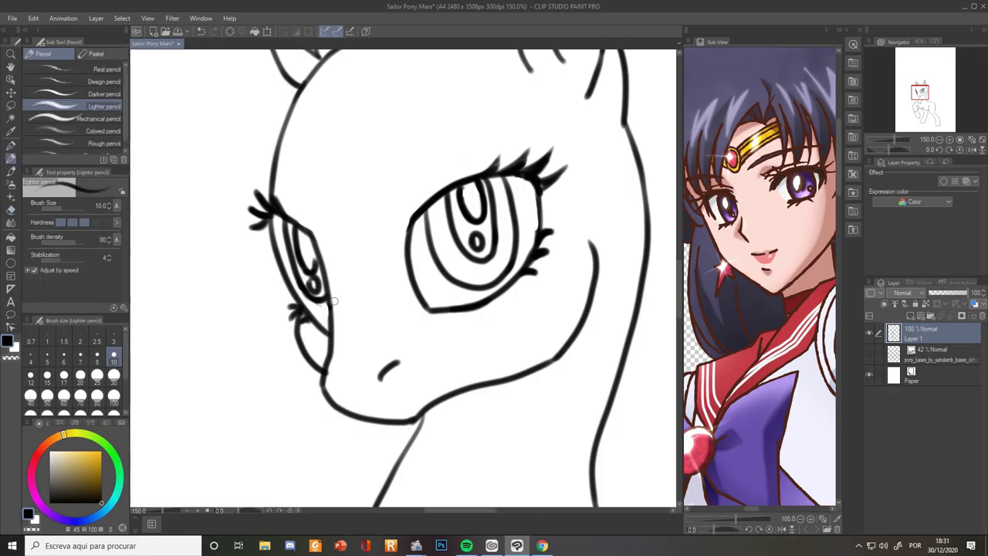
{"action": "scroll", "coordinate": [463, 379], "scroll_direction": "down", "scroll_amount": 2}
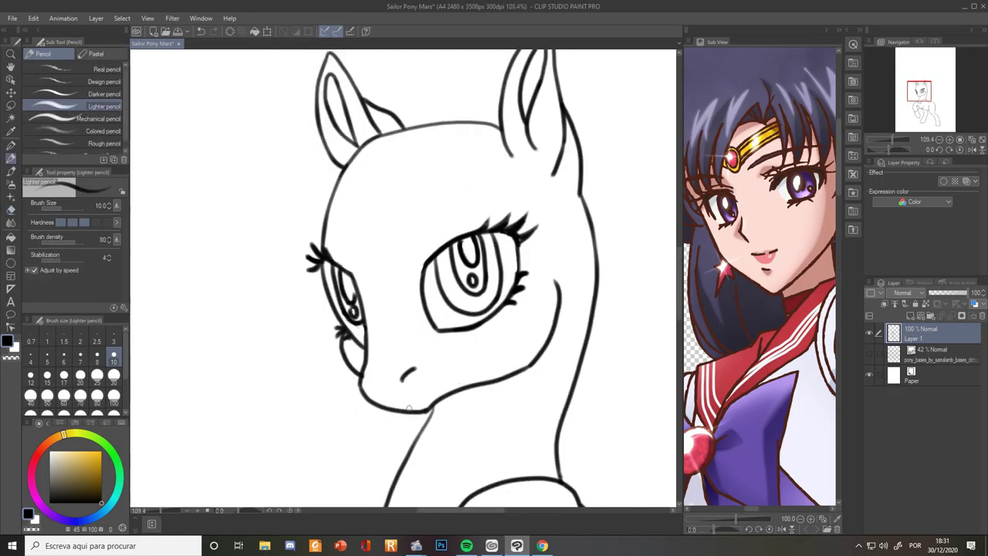
Draw the pony's smiling mouth as a short curve rising from the front of the chin
{"action": "left_click_drag", "start_coordinate": [409, 410], "coordinate": [430, 382]}
{"action": "scroll", "coordinate": [445, 416], "scroll_direction": "down", "scroll_amount": 5}
{"action": "scroll", "coordinate": [445, 416], "scroll_direction": "up", "scroll_amount": 6}
{"action": "scroll", "coordinate": [445, 418], "scroll_direction": "down", "scroll_amount": 2}
{"action": "scroll", "coordinate": [445, 418], "scroll_direction": "up", "scroll_amount": 1}
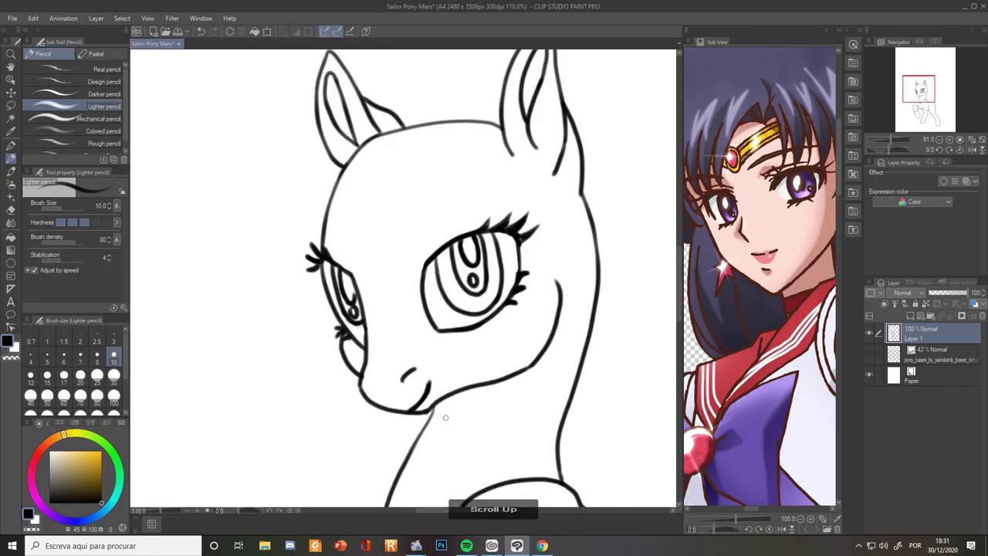
Draw the tiara's lower edge as two curves meeting in a point on the forehead between the eyes
{"action": "left_click_drag", "start_coordinate": [482, 406], "coordinate": [432, 374]}
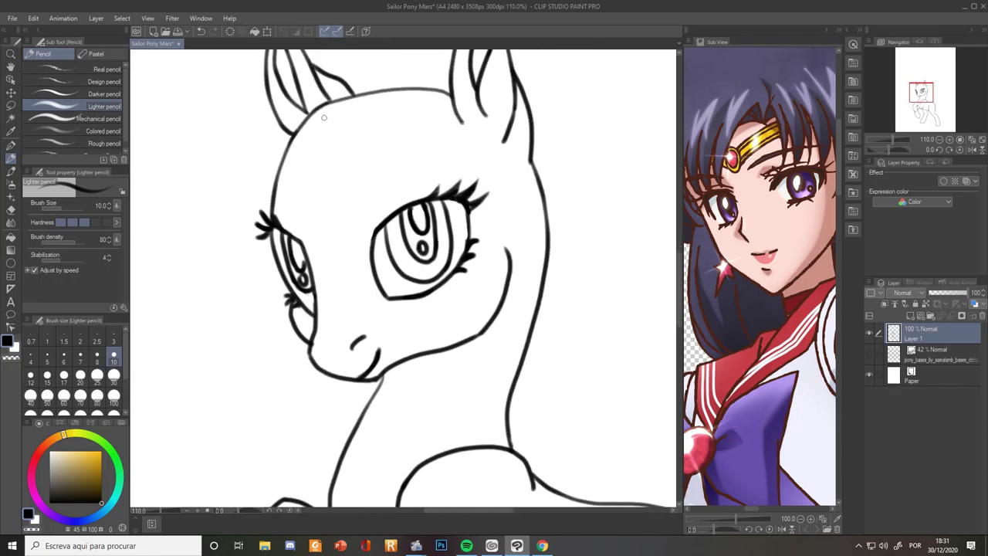
{"action": "mouse_move", "coordinate": [328, 101]}
{"action": "left_mouse_down"}
{"action": "mouse_move", "coordinate": [314, 179]}
{"action": "mouse_move", "coordinate": [324, 210]}
{"action": "mouse_move", "coordinate": [463, 123]}
{"action": "left_mouse_up"}
{"action": "key", "text": "ctrl+z"}
{"action": "key", "text": "ctrl+z"}
{"action": "left_click_drag", "start_coordinate": [340, 203], "coordinate": [461, 122]}
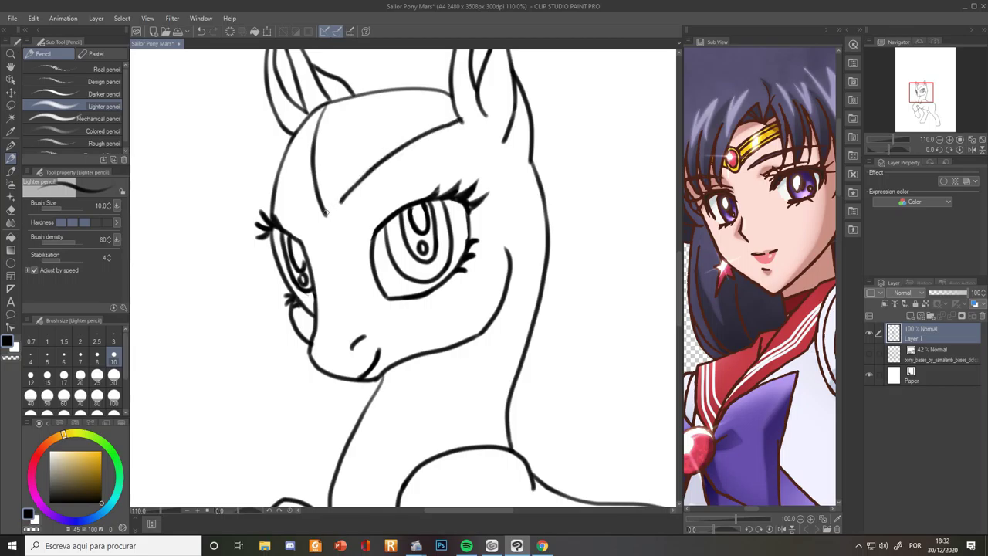
{"action": "mouse_move", "coordinate": [326, 216]}
{"action": "left_mouse_down"}
{"action": "mouse_move", "coordinate": [370, 169]}
{"action": "mouse_move", "coordinate": [332, 214]}
{"action": "left_mouse_up"}
{"action": "key", "text": "e"}
{"action": "key", "text": "e"}
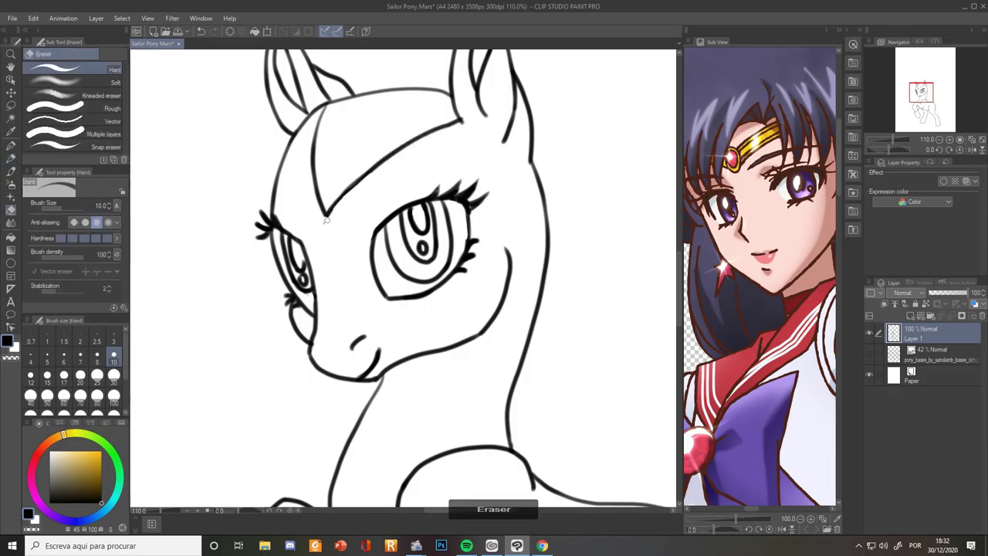
Draw the tiara's upper edge parallel to the lower one and add an oval gem at its point
{"action": "key", "text": "p"}
{"action": "mouse_move", "coordinate": [332, 174]}
{"action": "left_mouse_down"}
{"action": "mouse_move", "coordinate": [327, 106]}
{"action": "mouse_move", "coordinate": [458, 115]}
{"action": "left_mouse_up"}
{"action": "key", "text": "ctrl+z"}
{"action": "key", "text": "ctrl+z"}
{"action": "mouse_move", "coordinate": [332, 173]}
{"action": "left_mouse_down"}
{"action": "mouse_move", "coordinate": [376, 143]}
{"action": "mouse_move", "coordinate": [458, 115]}
{"action": "left_mouse_up"}
{"action": "key", "text": "ctrl+z"}
{"action": "left_click_drag", "start_coordinate": [329, 176], "coordinate": [321, 195]}
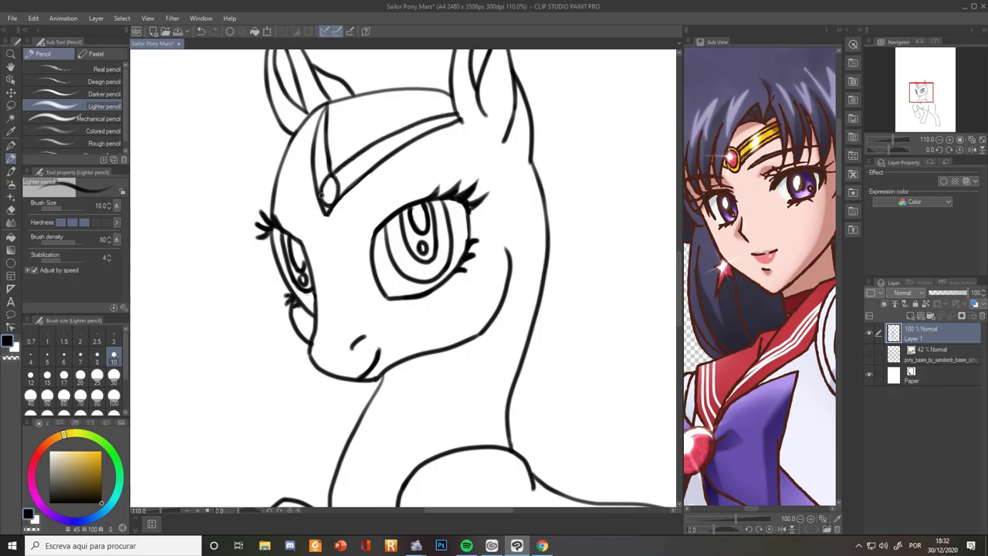
Draw additional curved lines inside the far eye along its outer edge and undo the unwanted strokes
{"action": "scroll", "coordinate": [276, 231], "scroll_direction": "up", "scroll_amount": 8}
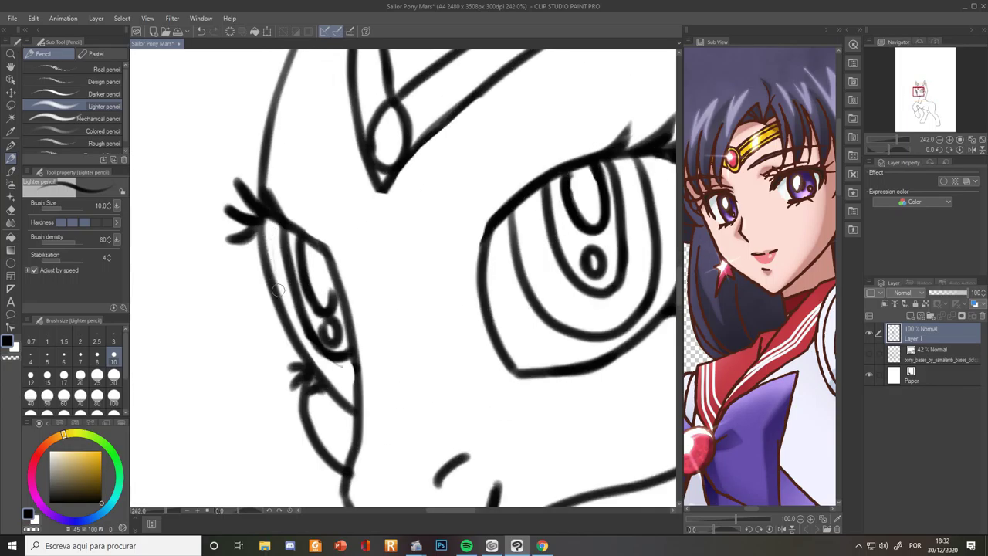
{"action": "mouse_move", "coordinate": [272, 235]}
{"action": "left_mouse_down"}
{"action": "mouse_move", "coordinate": [343, 374]}
{"action": "mouse_move", "coordinate": [356, 371]}
{"action": "left_mouse_up"}
{"action": "mouse_move", "coordinate": [310, 351]}
{"action": "left_mouse_down"}
{"action": "mouse_move", "coordinate": [274, 218]}
{"action": "mouse_move", "coordinate": [318, 305]}
{"action": "mouse_move", "coordinate": [299, 297]}
{"action": "mouse_move", "coordinate": [276, 237]}
{"action": "left_mouse_up"}
{"action": "scroll", "coordinate": [279, 217], "scroll_direction": "down", "scroll_amount": 6}
{"action": "key", "text": "ctrl+z"}
{"action": "key", "text": "ctrl+z"}
{"action": "key", "text": "ctrl+z"}
{"action": "scroll", "coordinate": [275, 225], "scroll_direction": "down", "scroll_amount": 1}
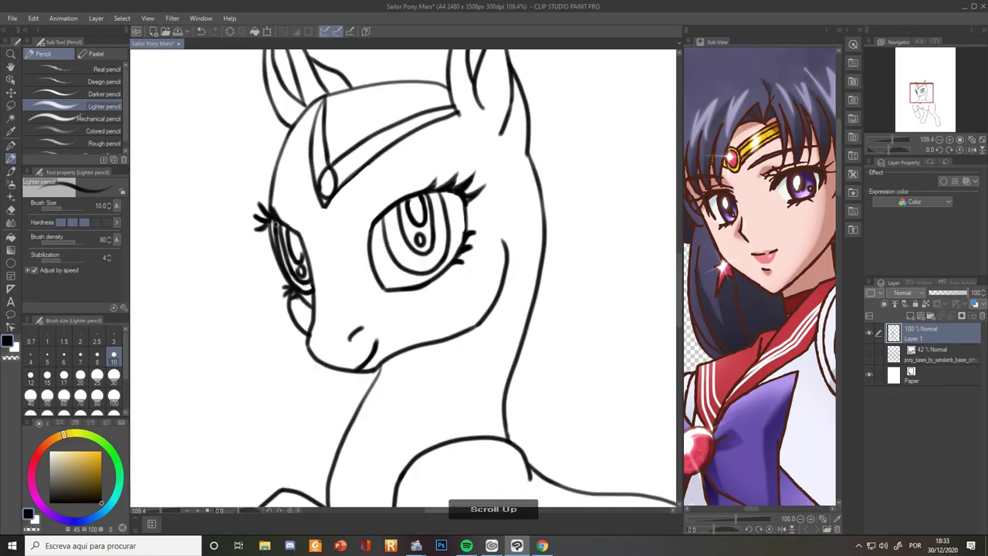
{"action": "scroll", "coordinate": [275, 225], "scroll_direction": "up", "scroll_amount": 1}
{"action": "scroll", "coordinate": [275, 224], "scroll_direction": "down", "scroll_amount": 1}
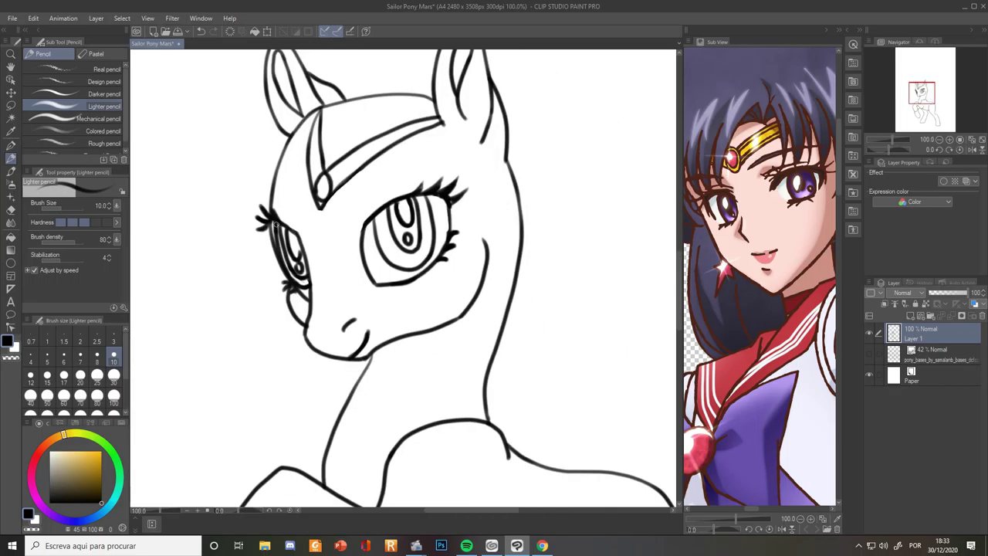
Erase the far eye's pupil and highlights and redraw the iris, pupil and highlights inside the outline
{"action": "scroll", "coordinate": [275, 225], "scroll_direction": "up", "scroll_amount": 1}
{"action": "key", "text": "e"}
{"action": "mouse_move", "coordinate": [312, 301]}
{"action": "left_mouse_down"}
{"action": "mouse_move", "coordinate": [314, 278]}
{"action": "mouse_move", "coordinate": [308, 301]}
{"action": "mouse_move", "coordinate": [289, 234]}
{"action": "mouse_move", "coordinate": [301, 282]}
{"action": "left_mouse_up"}
{"action": "key", "text": "p"}
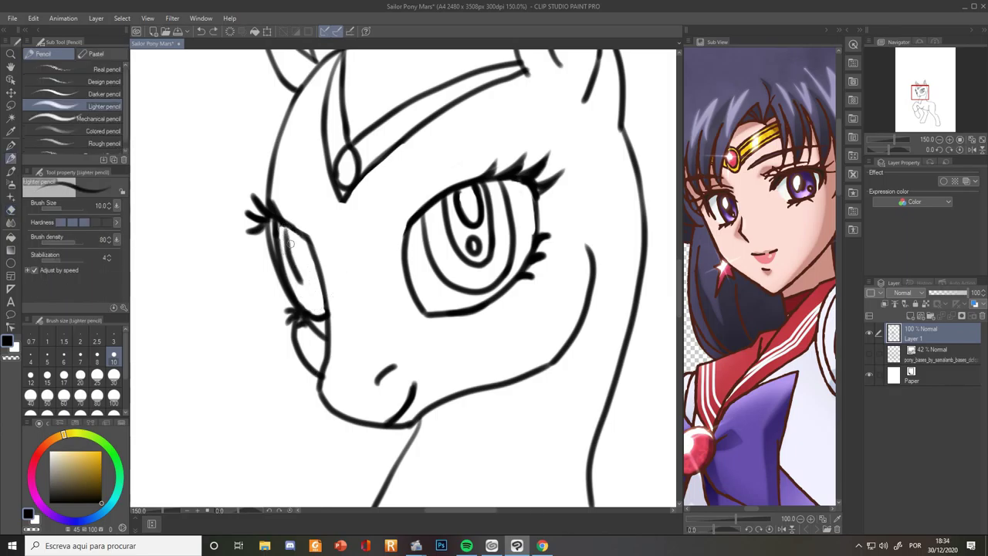
{"action": "mouse_move", "coordinate": [289, 242]}
{"action": "left_mouse_down"}
{"action": "mouse_move", "coordinate": [312, 285]}
{"action": "mouse_move", "coordinate": [296, 274]}
{"action": "mouse_move", "coordinate": [328, 298]}
{"action": "left_mouse_up"}
{"action": "mouse_move", "coordinate": [283, 219]}
{"action": "left_mouse_down"}
{"action": "mouse_move", "coordinate": [311, 285]}
{"action": "mouse_move", "coordinate": [341, 295]}
{"action": "mouse_move", "coordinate": [290, 248]}
{"action": "mouse_move", "coordinate": [304, 314]}
{"action": "mouse_move", "coordinate": [275, 270]}
{"action": "mouse_move", "coordinate": [246, 202]}
{"action": "left_mouse_up"}
{"action": "scroll", "coordinate": [289, 249], "scroll_direction": "down", "scroll_amount": 4}
{"action": "scroll", "coordinate": [289, 248], "scroll_direction": "up", "scroll_amount": 5}
{"action": "scroll", "coordinate": [324, 318], "scroll_direction": "up", "scroll_amount": 3}
{"action": "key", "text": "e"}
{"action": "key", "text": "p"}
{"action": "key", "text": "ctrl+z"}
{"action": "mouse_move", "coordinate": [332, 315]}
{"action": "left_mouse_down"}
{"action": "mouse_move", "coordinate": [305, 304]}
{"action": "mouse_move", "coordinate": [246, 186]}
{"action": "mouse_move", "coordinate": [246, 161]}
{"action": "left_mouse_up"}
{"action": "left_click_drag", "start_coordinate": [248, 159], "coordinate": [253, 215]}
{"action": "scroll", "coordinate": [285, 282], "scroll_direction": "down", "scroll_amount": 5}
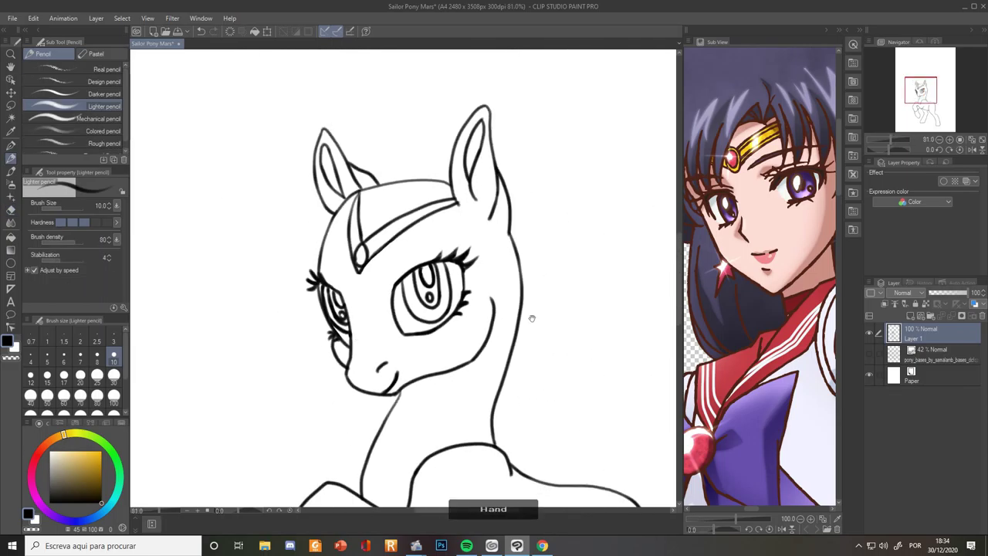
{"action": "scroll", "coordinate": [486, 356], "scroll_direction": "up", "scroll_amount": 1}
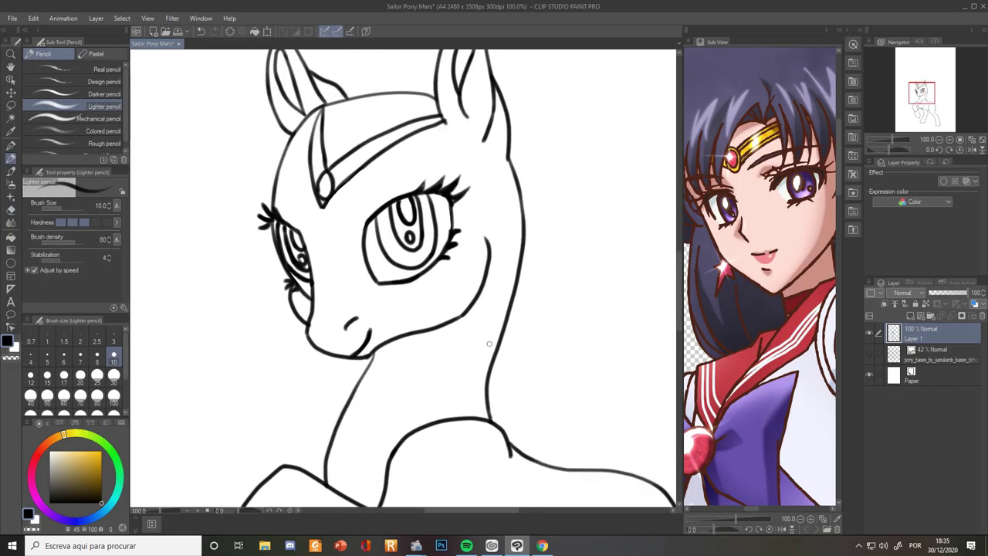
{"action": "scroll", "coordinate": [489, 344], "scroll_direction": "down", "scroll_amount": 2}
{"action": "scroll", "coordinate": [490, 343], "scroll_direction": "up", "scroll_amount": 2}
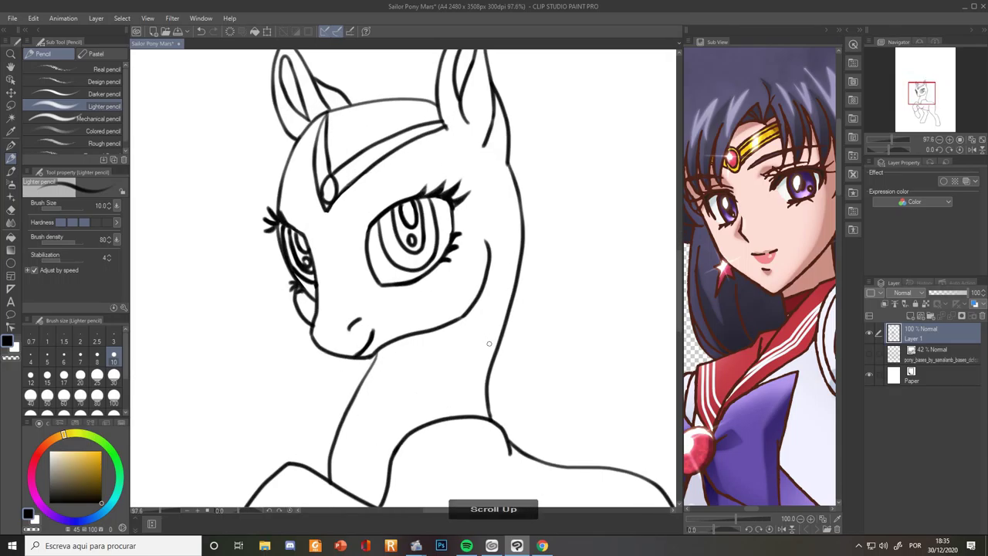
{"action": "mouse_move", "coordinate": [389, 130]}
{"action": "left_mouse_down"}
{"action": "mouse_move", "coordinate": [409, 115]}
{"action": "mouse_move", "coordinate": [357, 250]}
{"action": "left_mouse_up"}
{"action": "key", "text": "ctrl+z"}
{"action": "key", "text": "ctrl+z"}
{"action": "key", "text": "ctrl+z"}
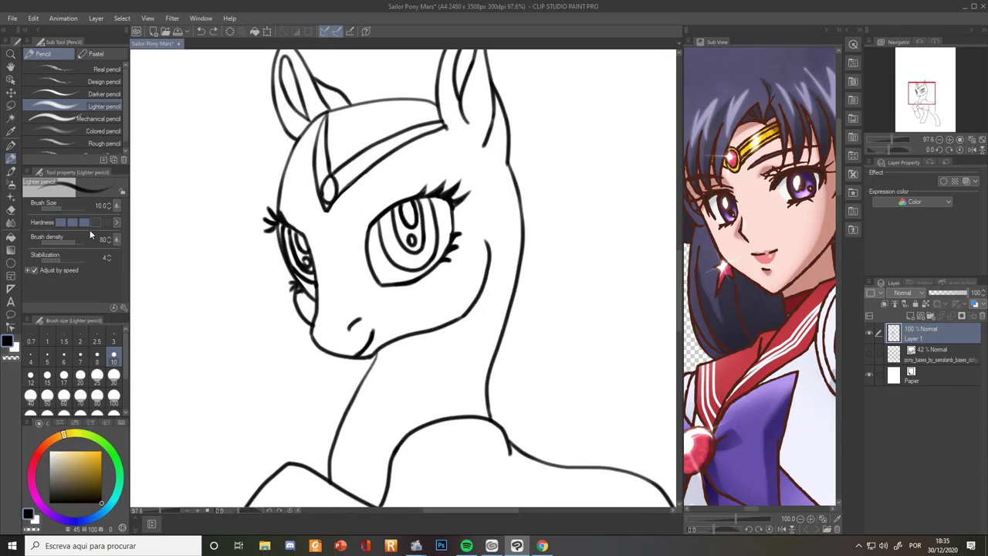
Reduce the pencil's brush size to 8 and draw a curled fringe lock from the forehead down to the far eye
{"action": "key", "text": "bracketleft"}
{"action": "mouse_move", "coordinate": [378, 133]}
{"action": "left_mouse_down"}
{"action": "mouse_move", "coordinate": [342, 263]}
{"action": "mouse_move", "coordinate": [305, 248]}
{"action": "left_mouse_up"}
{"action": "key", "text": "ctrl+z"}
{"action": "key", "text": "ctrl+z"}
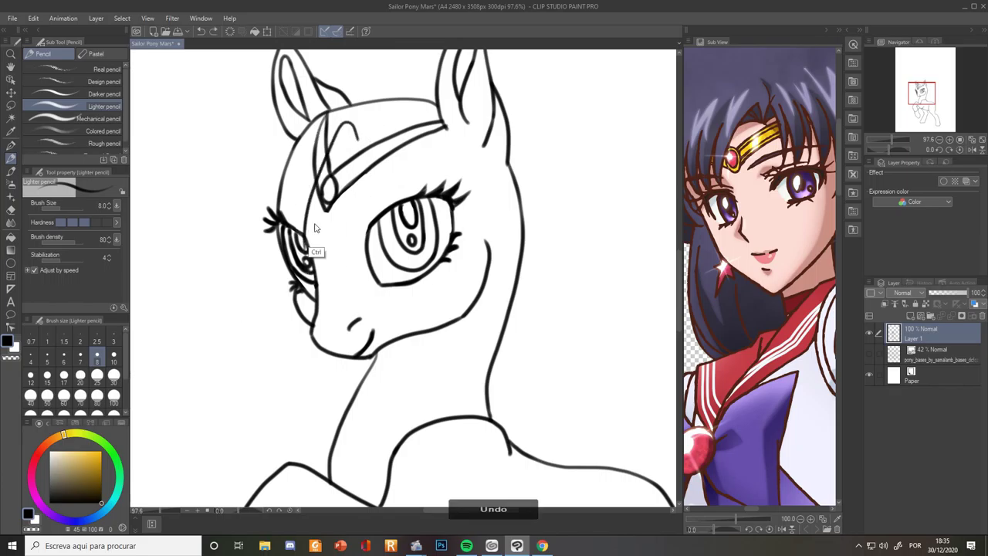
{"action": "scroll", "coordinate": [760, 179], "scroll_direction": "down", "scroll_amount": 2}
{"action": "scroll", "coordinate": [760, 179], "scroll_direction": "up", "scroll_amount": 2}
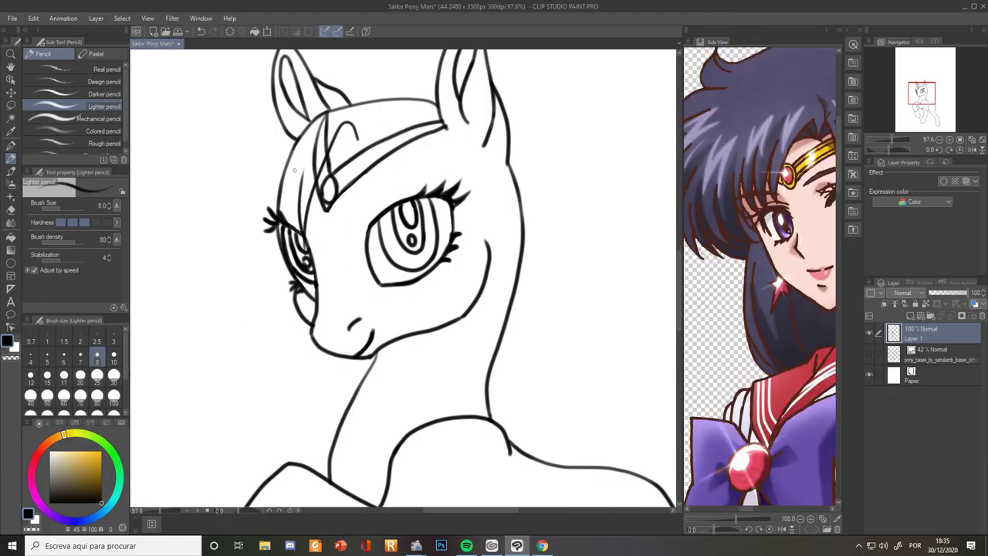
Draw thin pointed fringe strands hanging over the forehead's far side down to the far eye's lashes
{"action": "key", "text": "ctrl+z"}
{"action": "mouse_move", "coordinate": [287, 239]}
{"action": "left_mouse_down"}
{"action": "mouse_move", "coordinate": [303, 163]}
{"action": "mouse_move", "coordinate": [271, 216]}
{"action": "left_mouse_up"}
{"action": "left_click_drag", "start_coordinate": [290, 179], "coordinate": [279, 212]}
{"action": "key", "text": "ctrl+z"}
{"action": "key", "text": "ctrl+z"}
{"action": "left_click_drag", "start_coordinate": [280, 167], "coordinate": [275, 211]}
{"action": "left_click_drag", "start_coordinate": [289, 183], "coordinate": [278, 215]}
{"action": "scroll", "coordinate": [761, 184], "scroll_direction": "down", "scroll_amount": 1}
{"action": "key", "text": "ctrl+z"}
{"action": "left_click_drag", "start_coordinate": [278, 150], "coordinate": [262, 209]}
{"action": "left_click_drag", "start_coordinate": [272, 183], "coordinate": [263, 210]}
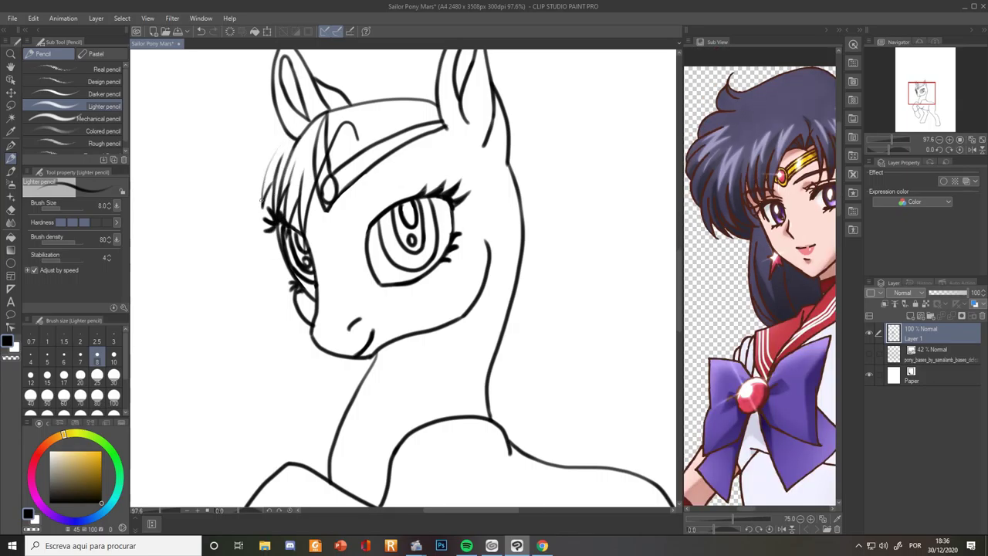
Outline the hair over the far ear's base and the crown, with a small upturned tuft beside the ear
{"action": "mouse_move", "coordinate": [287, 137]}
{"action": "left_mouse_down"}
{"action": "mouse_move", "coordinate": [305, 121]}
{"action": "mouse_move", "coordinate": [272, 148]}
{"action": "mouse_move", "coordinate": [334, 103]}
{"action": "mouse_move", "coordinate": [287, 143]}
{"action": "mouse_move", "coordinate": [306, 112]}
{"action": "mouse_move", "coordinate": [346, 95]}
{"action": "mouse_move", "coordinate": [433, 177]}
{"action": "left_mouse_up"}
{"action": "key", "text": "ctrl+z"}
{"action": "key", "text": "ctrl+z"}
{"action": "key", "text": "ctrl+z"}
{"action": "key", "text": "space"}
{"action": "mouse_move", "coordinate": [358, 142]}
{"action": "left_mouse_down"}
{"action": "mouse_move", "coordinate": [363, 182]}
{"action": "mouse_move", "coordinate": [409, 173]}
{"action": "mouse_move", "coordinate": [473, 187]}
{"action": "left_mouse_up"}
{"action": "scroll", "coordinate": [473, 186], "scroll_direction": "up", "scroll_amount": 1}
{"action": "scroll", "coordinate": [470, 187], "scroll_direction": "down", "scroll_amount": 2}
{"action": "scroll", "coordinate": [795, 214], "scroll_direction": "down", "scroll_amount": 2}
{"action": "scroll", "coordinate": [801, 214], "scroll_direction": "up", "scroll_amount": 3}
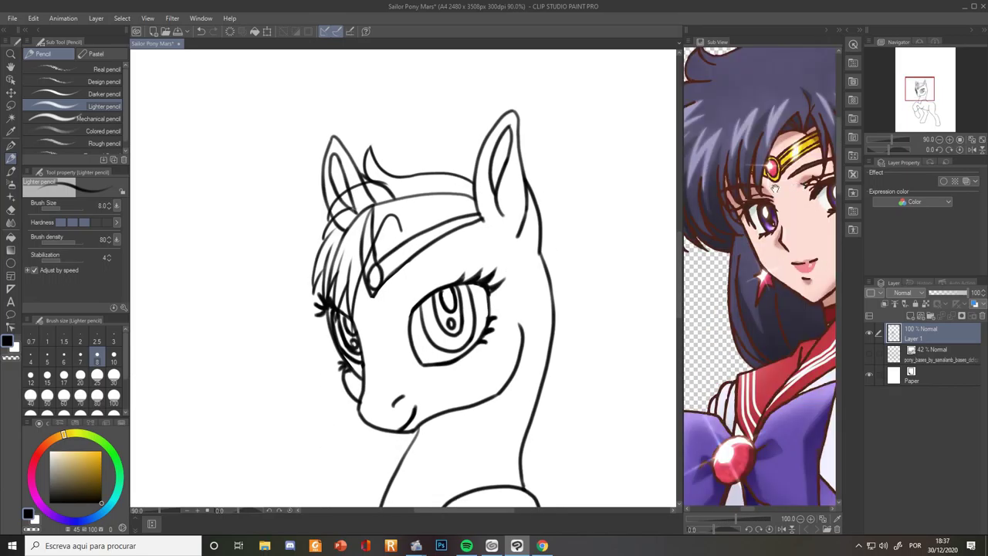
Undo the crown's hair outline and redraw it with rounded bumps from the tuft to the near ear
{"action": "key", "text": "ctrl+z"}
{"action": "mouse_move", "coordinate": [406, 177]}
{"action": "left_mouse_down"}
{"action": "mouse_move", "coordinate": [439, 170]}
{"action": "mouse_move", "coordinate": [451, 182]}
{"action": "left_mouse_up"}
{"action": "key", "text": "ctrl+z"}
{"action": "key", "text": "ctrl+z"}
{"action": "scroll", "coordinate": [771, 160], "scroll_direction": "down", "scroll_amount": 2}
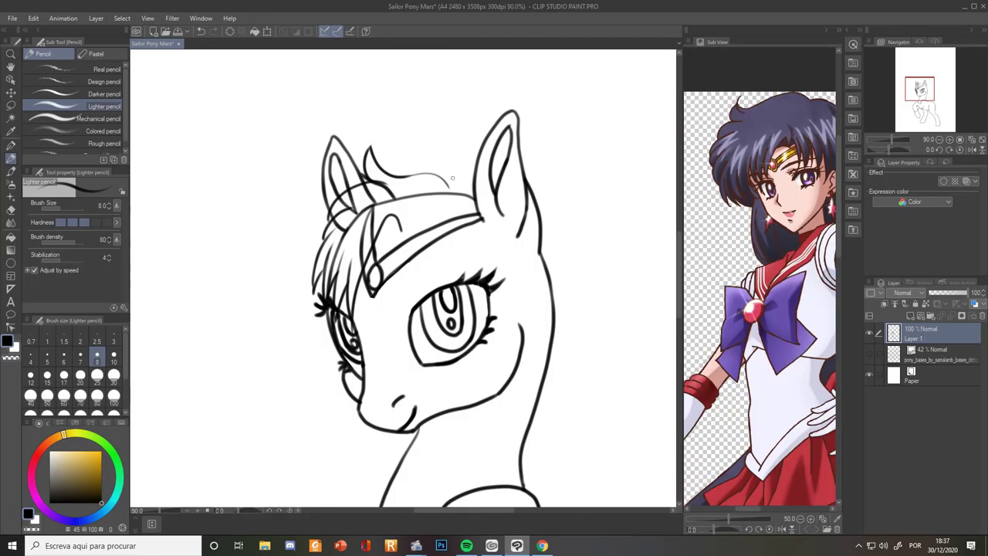
{"action": "scroll", "coordinate": [479, 185], "scroll_direction": "up", "scroll_amount": 1}
Erase the head outline and the tiara's far side where the fringe covers them
{"action": "key", "text": "e"}
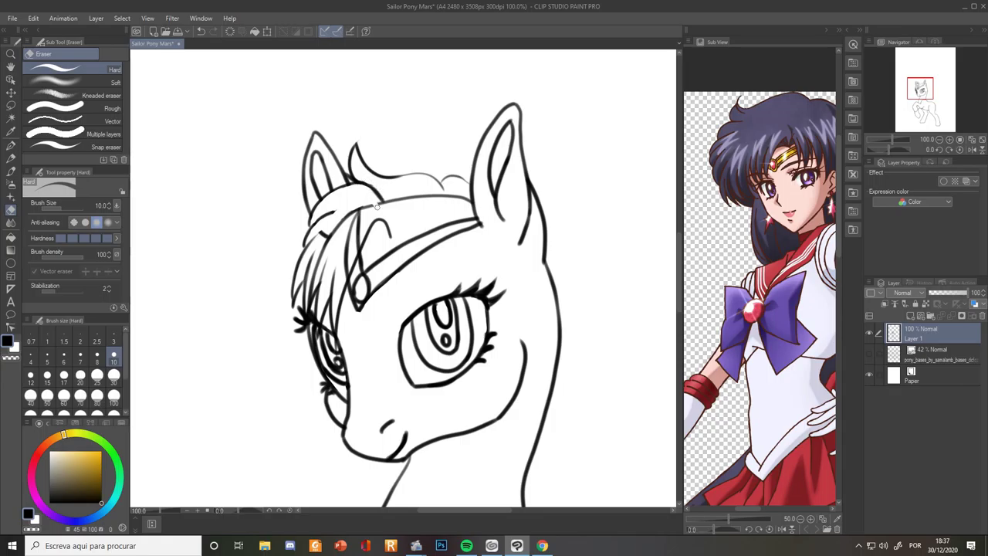
{"action": "mouse_move", "coordinate": [370, 209]}
{"action": "left_mouse_down"}
{"action": "mouse_move", "coordinate": [349, 241]}
{"action": "mouse_move", "coordinate": [329, 236]}
{"action": "left_mouse_up"}
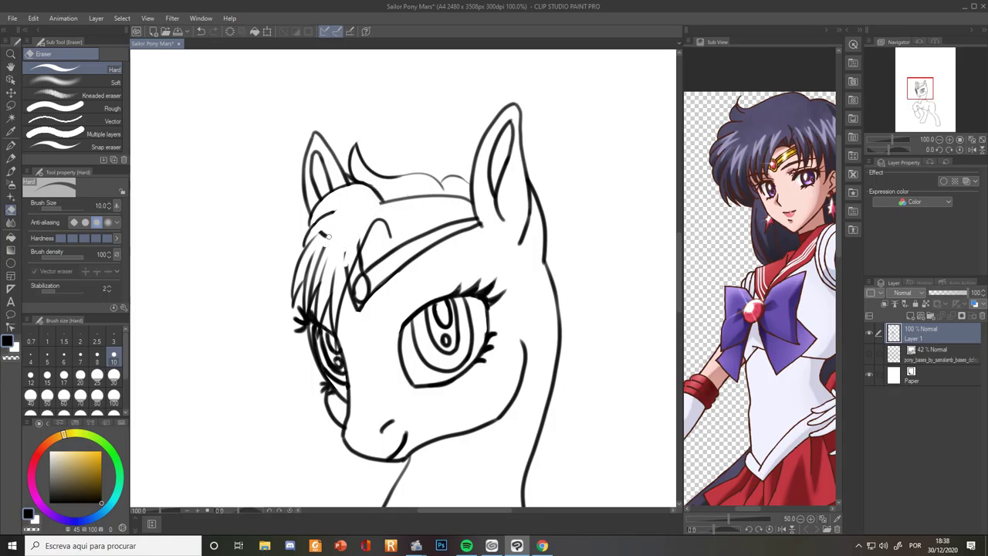
{"action": "left_click_drag", "start_coordinate": [313, 287], "coordinate": [311, 300]}
{"action": "left_click_drag", "start_coordinate": [346, 266], "coordinate": [344, 276]}
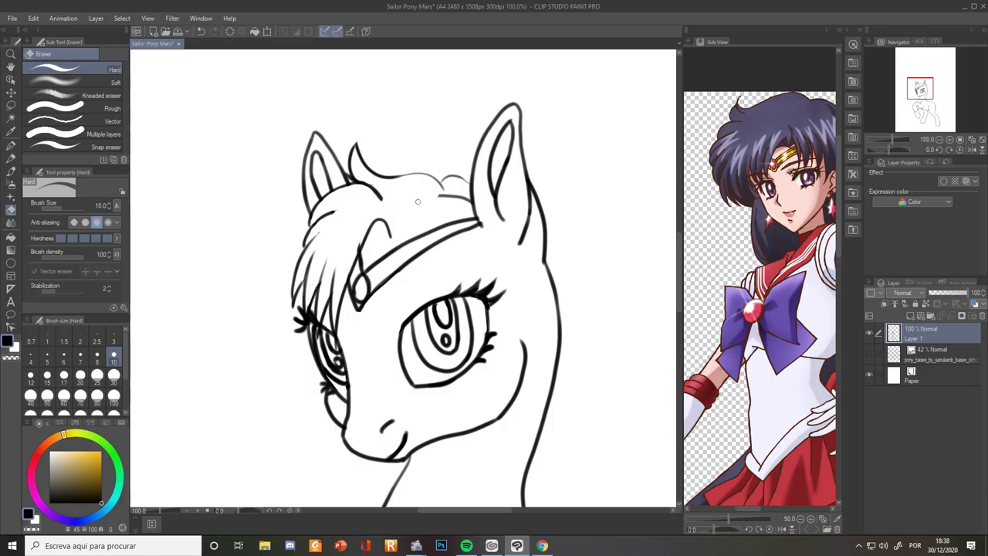
Draw small curved fringe locks around the parting above the tiara and undo the strands crossing the forehead
{"action": "left_click", "coordinate": [11, 158]}
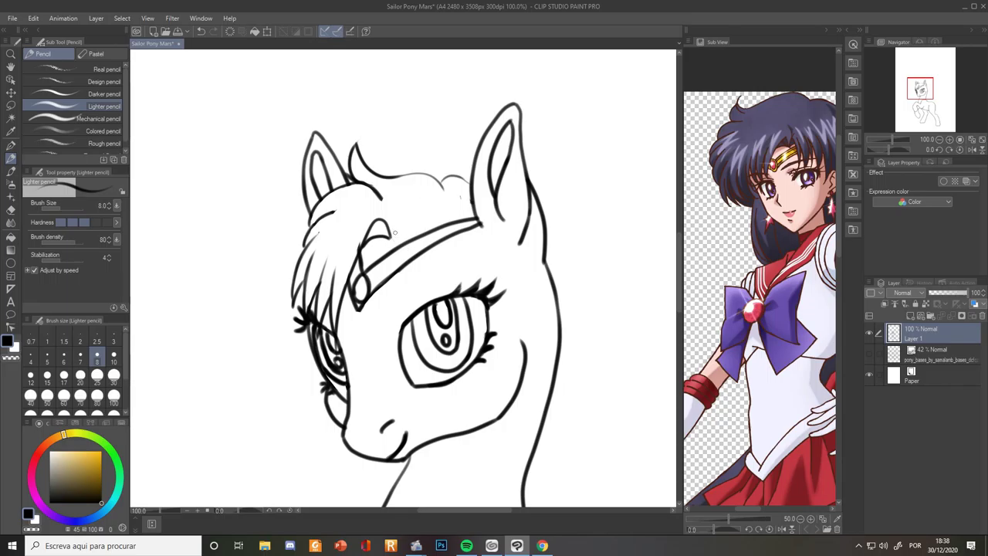
{"action": "left_click_drag", "start_coordinate": [409, 221], "coordinate": [425, 279]}
{"action": "left_click_drag", "start_coordinate": [422, 239], "coordinate": [422, 308]}
{"action": "key", "text": "ctrl+z"}
{"action": "key", "text": "ctrl+z"}
{"action": "key", "text": "ctrl+z"}
{"action": "left_click_drag", "start_coordinate": [409, 222], "coordinate": [423, 309]}
{"action": "key", "text": "ctrl+z"}
{"action": "key", "text": "ctrl+z"}
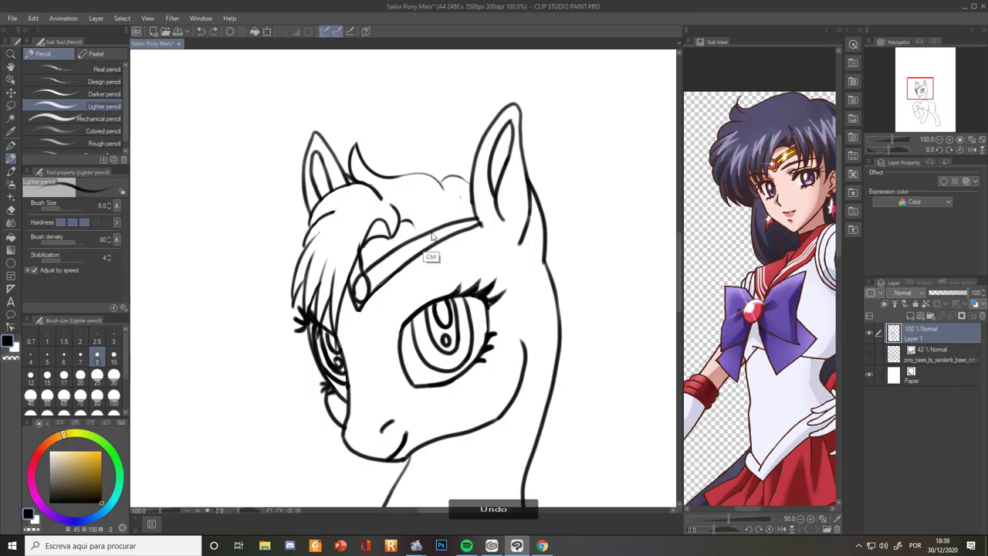
Draw pointed fringe strands crossing the tiara toward the near eye's upper lid
{"action": "left_click_drag", "start_coordinate": [408, 220], "coordinate": [423, 285]}
{"action": "left_click_drag", "start_coordinate": [429, 224], "coordinate": [422, 286]}
{"action": "key", "text": "ctrl+z"}
{"action": "mouse_move", "coordinate": [392, 237]}
{"action": "left_mouse_down"}
{"action": "mouse_move", "coordinate": [420, 235]}
{"action": "mouse_move", "coordinate": [453, 293]}
{"action": "left_mouse_up"}
{"action": "left_click_drag", "start_coordinate": [434, 244], "coordinate": [450, 293]}
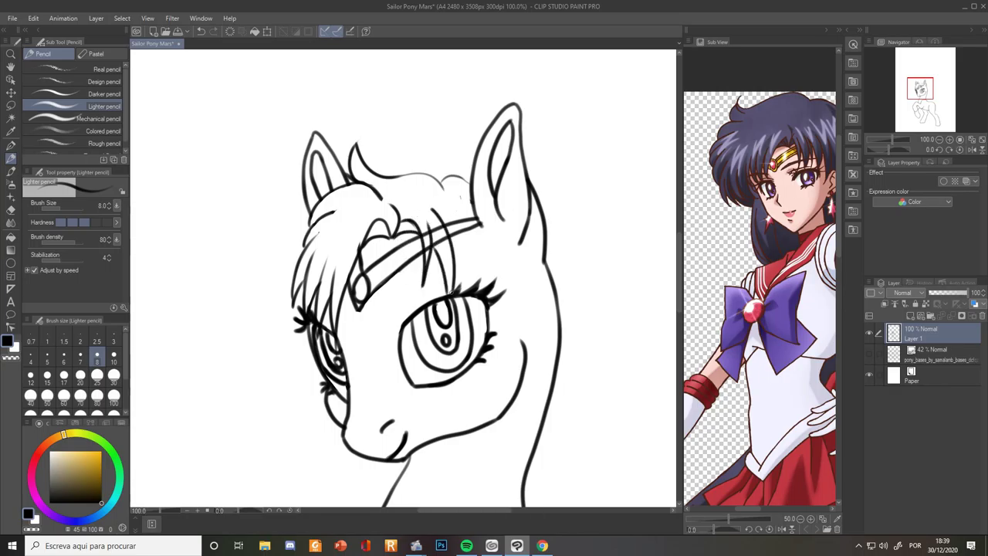
{"action": "key", "text": "ctrl+z"}
Compare the reference's fringe and draw another pointed strand reaching the near eye's outer lashes
{"action": "left_click_drag", "start_coordinate": [764, 179], "coordinate": [722, 178]}
{"action": "mouse_move", "coordinate": [459, 214]}
{"action": "left_mouse_down"}
{"action": "mouse_move", "coordinate": [454, 252]}
{"action": "mouse_move", "coordinate": [475, 284]}
{"action": "left_mouse_up"}
{"action": "left_click_drag", "start_coordinate": [459, 258], "coordinate": [475, 289]}
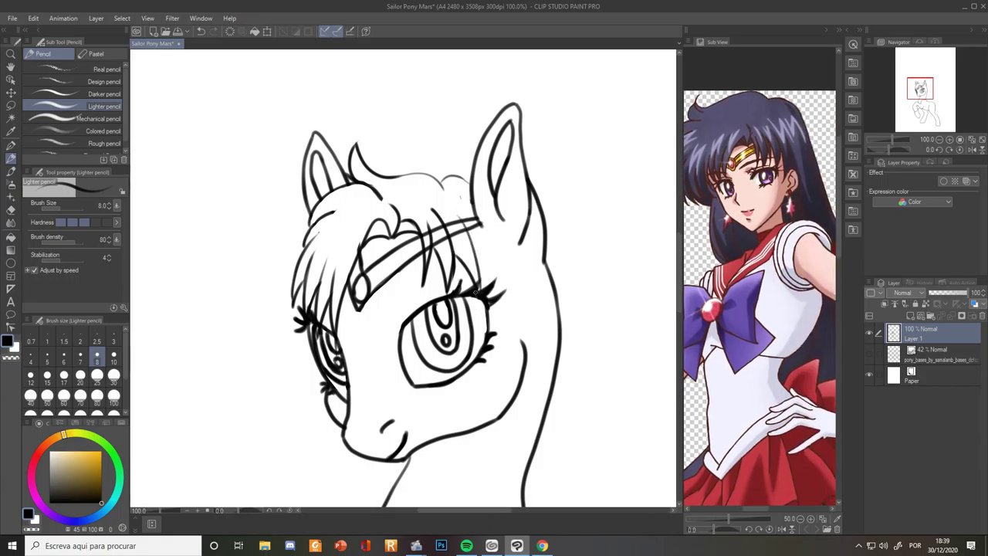
{"action": "left_click", "coordinate": [11, 210]}
{"action": "key", "text": "ctrl+z"}
{"action": "key", "text": "ctrl+z"}
{"action": "left_click", "coordinate": [11, 159]}
{"action": "left_click_drag", "start_coordinate": [457, 209], "coordinate": [474, 287]}
{"action": "key", "text": "ctrl+z"}
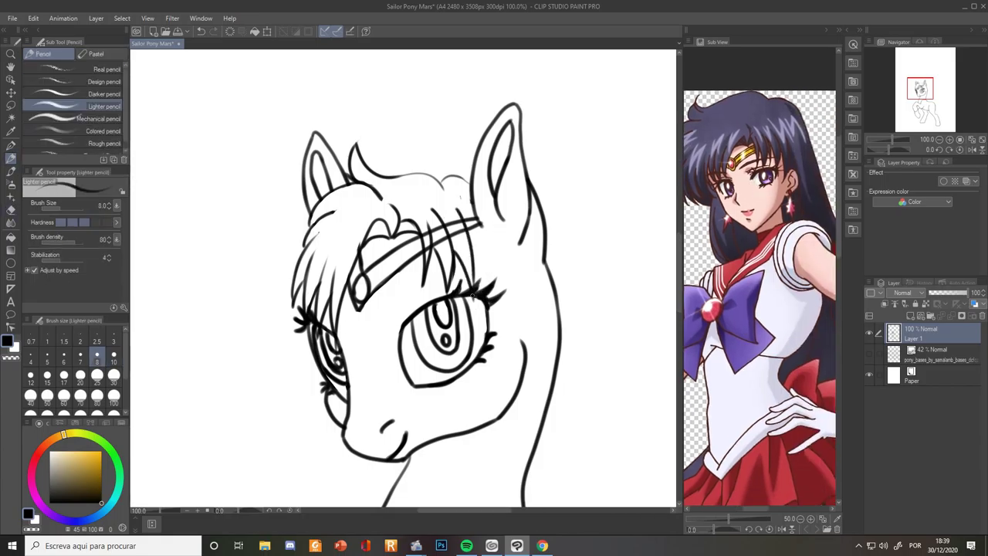
Draw the outermost fringe strand beside the near ear and smooth the crown's outline between the tuft and the ear
{"action": "left_click_drag", "start_coordinate": [481, 222], "coordinate": [503, 325]}
{"action": "left_click_drag", "start_coordinate": [474, 264], "coordinate": [502, 327]}
{"action": "mouse_move", "coordinate": [398, 177]}
{"action": "left_mouse_down"}
{"action": "mouse_move", "coordinate": [470, 182]}
{"action": "mouse_move", "coordinate": [455, 179]}
{"action": "left_mouse_up"}
Erase the tiara lines running through the near-side fringe and redraw the upper ends of its strands
{"action": "key", "text": "e"}
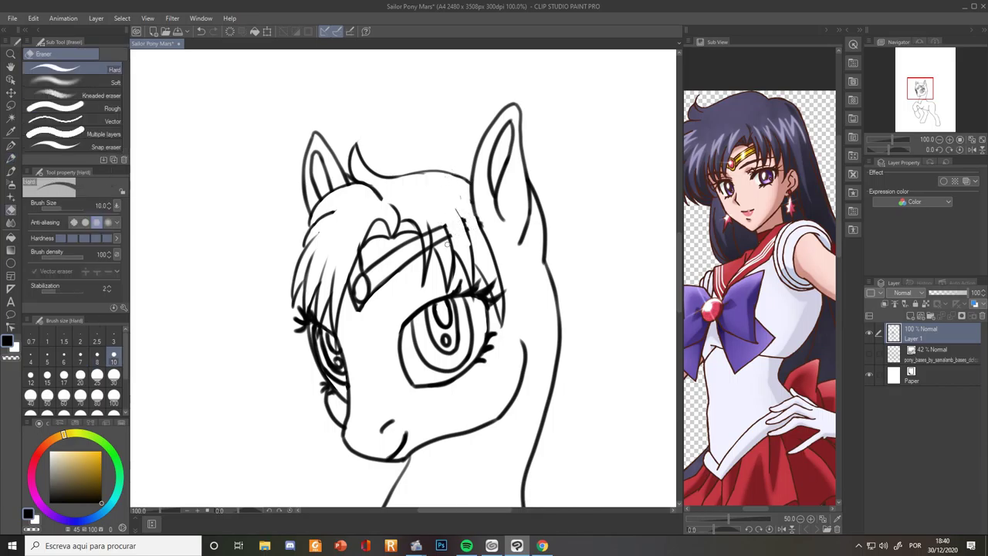
{"action": "mouse_move", "coordinate": [447, 245]}
{"action": "left_mouse_down"}
{"action": "mouse_move", "coordinate": [436, 231]}
{"action": "mouse_move", "coordinate": [453, 253]}
{"action": "left_mouse_up"}
{"action": "key", "text": "p"}
{"action": "left_click_drag", "start_coordinate": [463, 214], "coordinate": [473, 253]}
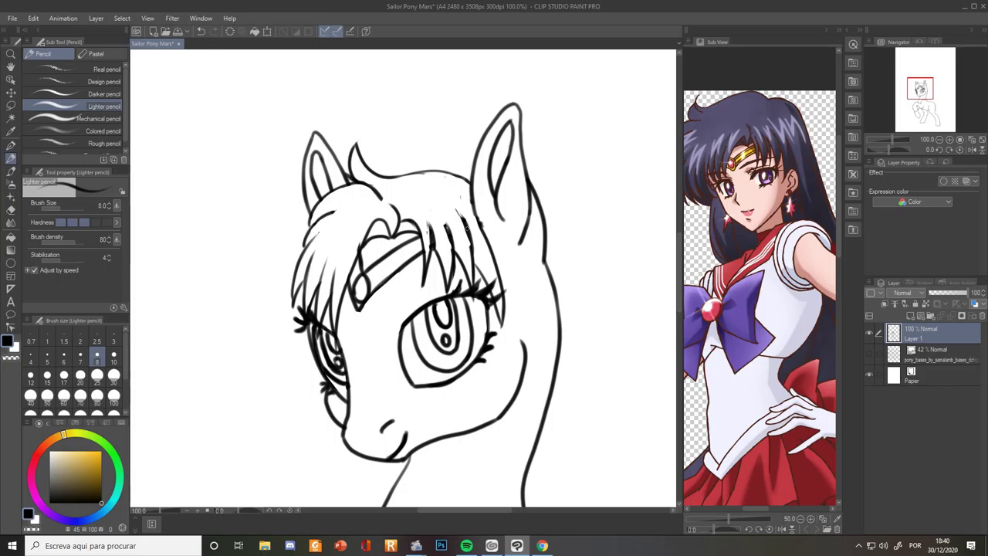
Check the full-length reference and draw a long hair line from behind the near ear down past the neck
{"action": "scroll", "coordinate": [749, 247], "scroll_direction": "down", "scroll_amount": 4}
{"action": "scroll", "coordinate": [749, 247], "scroll_direction": "up", "scroll_amount": 2}
{"action": "scroll", "coordinate": [749, 247], "scroll_direction": "down", "scroll_amount": 2}
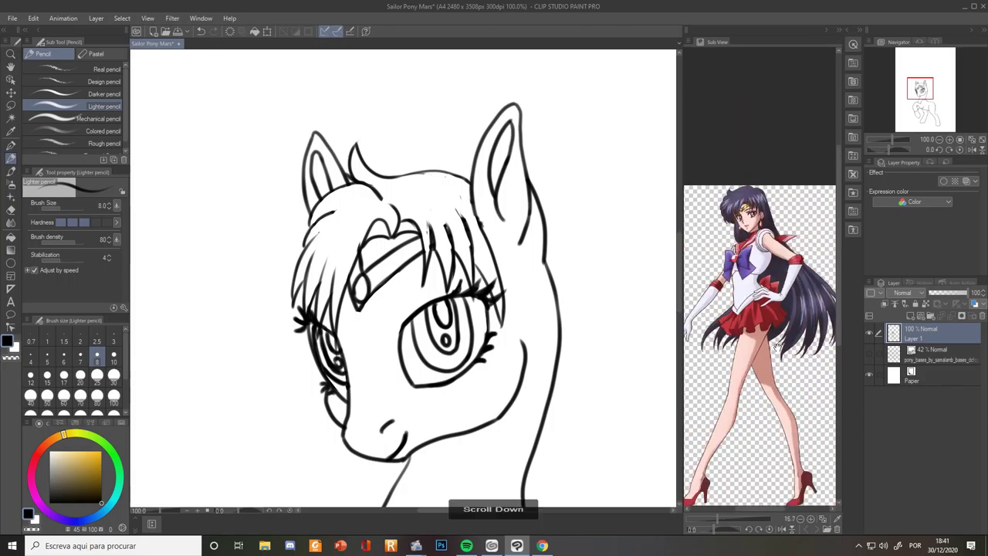
{"action": "left_click_drag", "start_coordinate": [571, 405], "coordinate": [558, 351]}
{"action": "scroll", "coordinate": [558, 351], "scroll_direction": "down", "scroll_amount": 5}
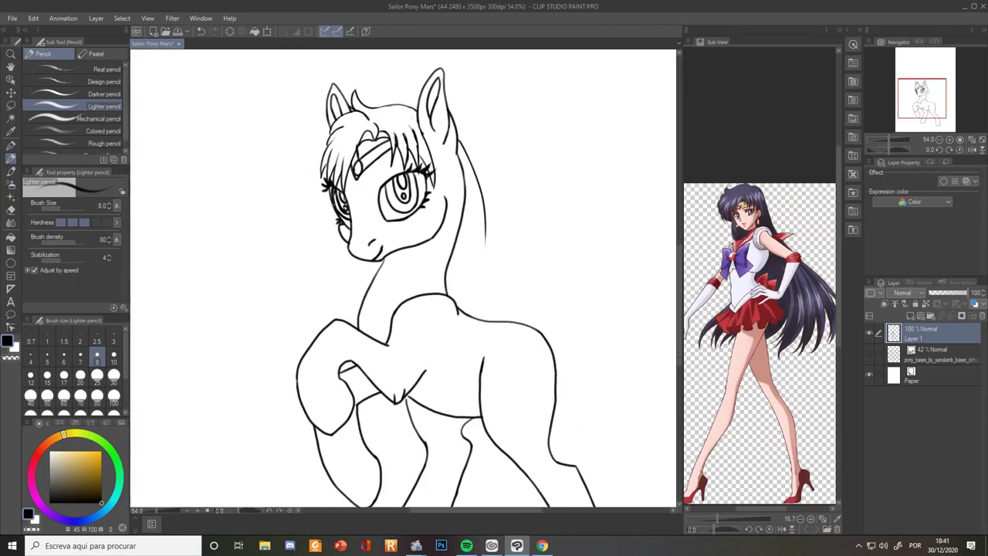
Try to draw the long hair falling from behind the far cheek in front of the raised foreleg
{"action": "left_click_drag", "start_coordinate": [337, 216], "coordinate": [225, 375]}
{"action": "left_click_drag", "start_coordinate": [342, 236], "coordinate": [270, 359]}
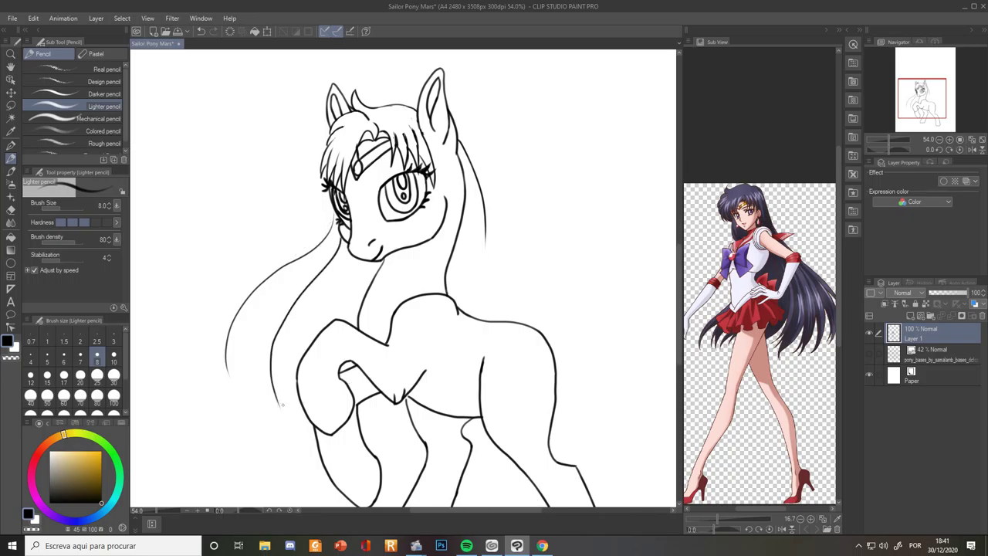
{"action": "scroll", "coordinate": [290, 420], "scroll_direction": "down", "scroll_amount": 4}
{"action": "scroll", "coordinate": [289, 417], "scroll_direction": "up", "scroll_amount": 3}
{"action": "left_click_drag", "start_coordinate": [284, 397], "coordinate": [313, 297]}
{"action": "left_click_drag", "start_coordinate": [312, 286], "coordinate": [337, 356]}
{"action": "scroll", "coordinate": [362, 339], "scroll_direction": "up", "scroll_amount": 2}
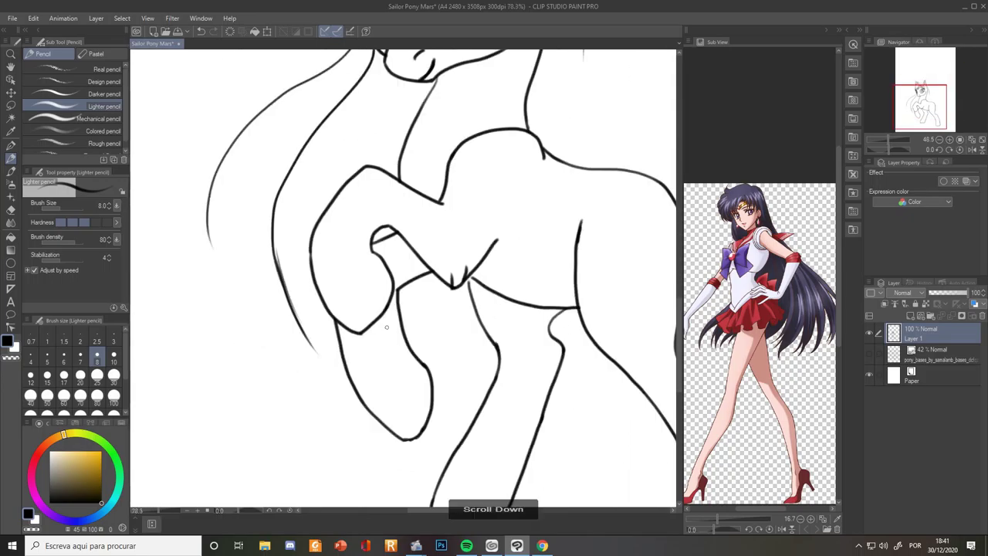
{"action": "scroll", "coordinate": [463, 266], "scroll_direction": "down", "scroll_amount": 6}
{"action": "scroll", "coordinate": [451, 206], "scroll_direction": "up", "scroll_amount": 5}
{"action": "left_click_drag", "start_coordinate": [438, 204], "coordinate": [258, 408]}
{"action": "key", "text": "ctrl+z"}
{"action": "key", "text": "ctrl+z"}
{"action": "key", "text": "ctrl+z"}
{"action": "key", "text": "ctrl+z"}
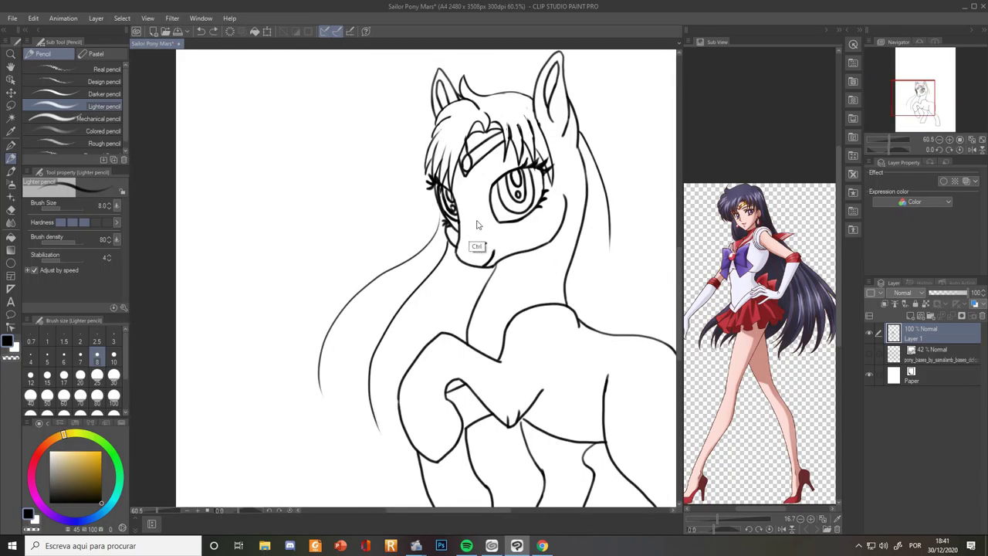
Try to draw the far-side hair as a wide curve sweeping outward from the cheek with shorter strands inside it
{"action": "left_click_drag", "start_coordinate": [439, 214], "coordinate": [255, 417]}
{"action": "scroll", "coordinate": [278, 432], "scroll_direction": "down", "scroll_amount": 2}
{"action": "scroll", "coordinate": [436, 375], "scroll_direction": "up", "scroll_amount": 1}
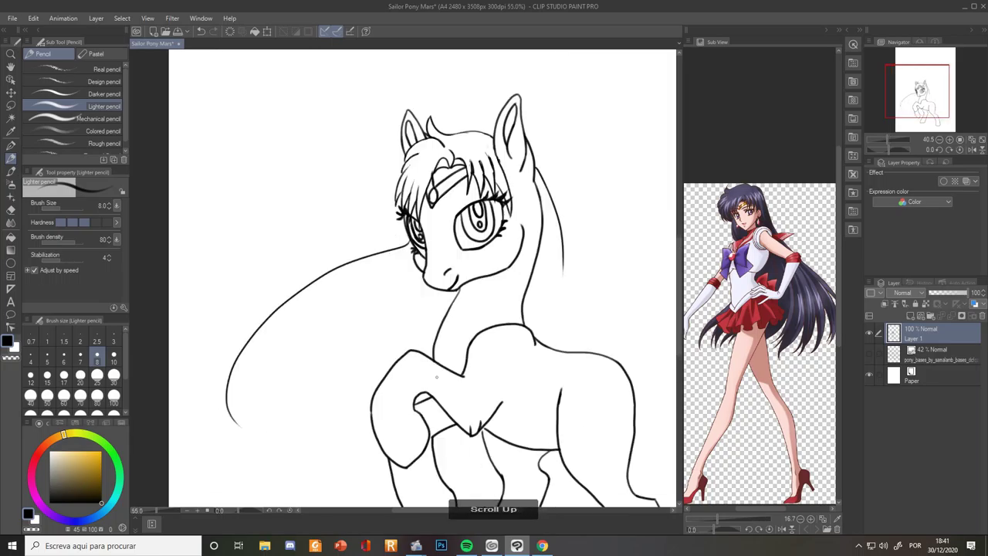
{"action": "left_click_drag", "start_coordinate": [330, 301], "coordinate": [308, 482]}
{"action": "scroll", "coordinate": [279, 401], "scroll_direction": "up", "scroll_amount": 2}
{"action": "left_click_drag", "start_coordinate": [228, 425], "coordinate": [288, 333]}
{"action": "scroll", "coordinate": [298, 339], "scroll_direction": "down", "scroll_amount": 2}
{"action": "left_click_drag", "start_coordinate": [446, 378], "coordinate": [446, 238]}
{"action": "scroll", "coordinate": [446, 238], "scroll_direction": "down", "scroll_amount": 3}
{"action": "scroll", "coordinate": [446, 239], "scroll_direction": "up", "scroll_amount": 1}
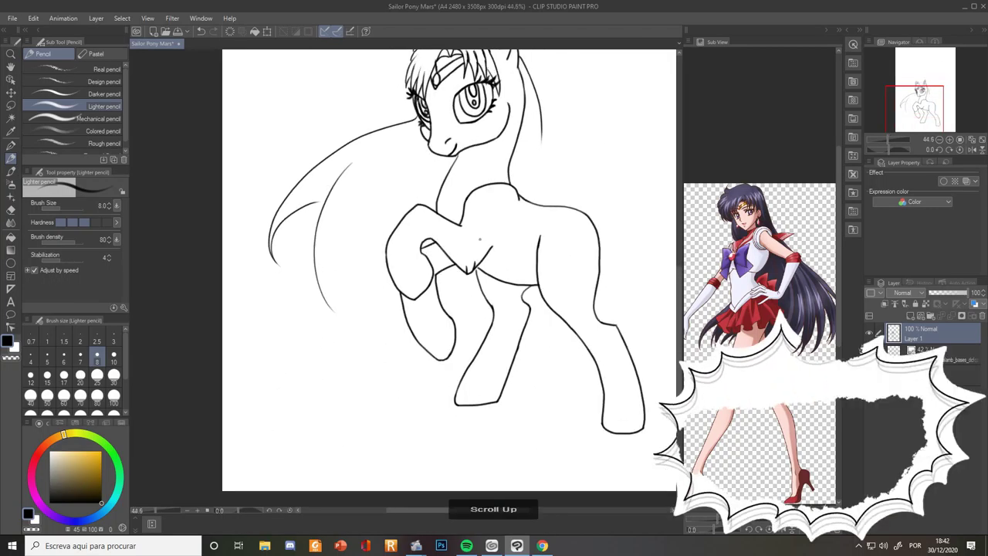
{"action": "key", "text": "ctrl+z"}
{"action": "key", "text": "ctrl+z"}
{"action": "key", "text": "ctrl+z"}
Draw the long hair flowing outward from behind the far cheek as three curved strands with pointed tips beside the raised forelegs
{"action": "left_click_drag", "start_coordinate": [421, 118], "coordinate": [290, 269]}
{"action": "mouse_move", "coordinate": [399, 155]}
{"action": "left_mouse_down"}
{"action": "mouse_move", "coordinate": [326, 366]}
{"action": "mouse_move", "coordinate": [354, 287]}
{"action": "left_mouse_up"}
{"action": "left_click_drag", "start_coordinate": [287, 265], "coordinate": [351, 190]}
{"action": "left_click_drag", "start_coordinate": [367, 223], "coordinate": [359, 354]}
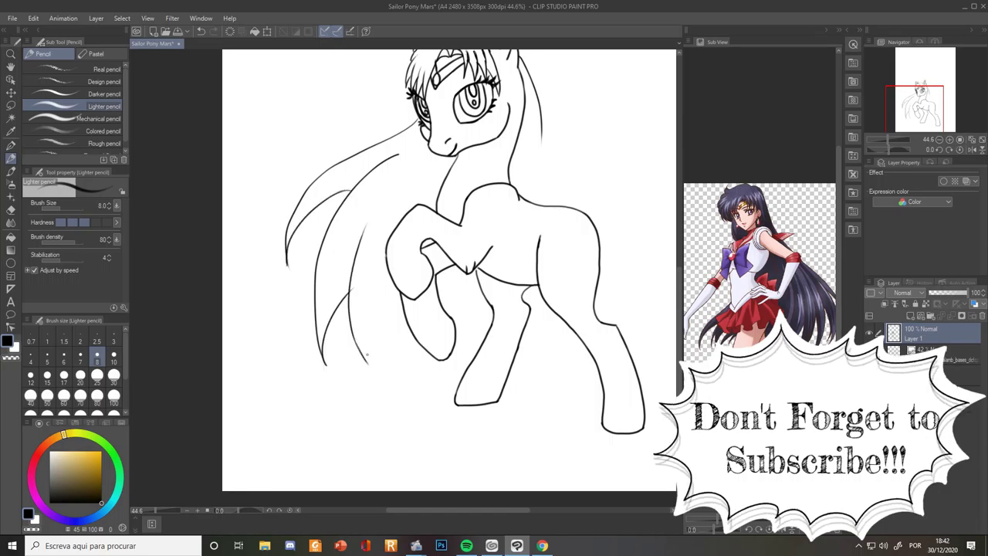
{"action": "scroll", "coordinate": [548, 117], "scroll_direction": "up", "scroll_amount": 1}
{"action": "scroll", "coordinate": [548, 117], "scroll_direction": "down", "scroll_amount": 1}
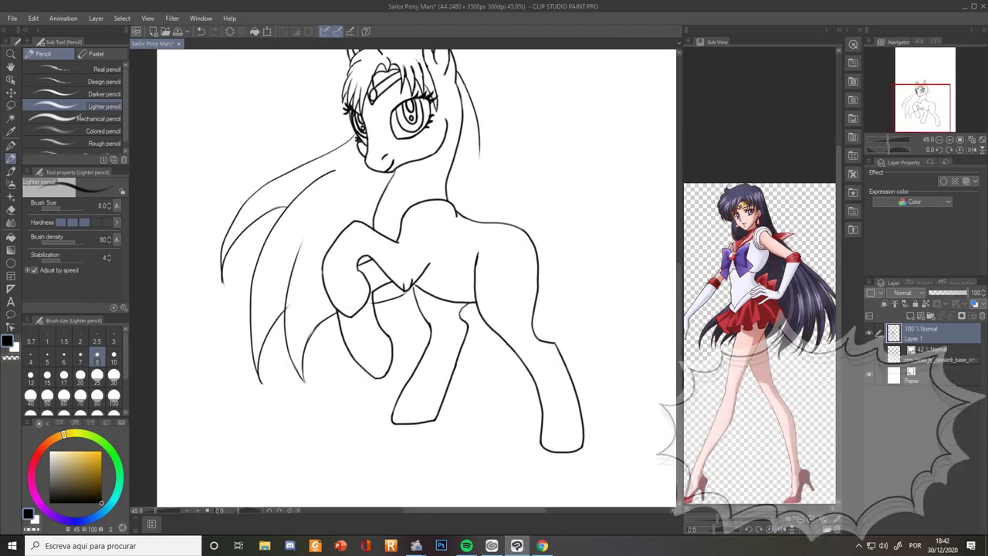
Extend the near-side hair line down to the pony's back and try a long strand falling across its body
{"action": "left_click_drag", "start_coordinate": [477, 165], "coordinate": [467, 219]}
{"action": "mouse_move", "coordinate": [446, 164]}
{"action": "left_mouse_down"}
{"action": "mouse_move", "coordinate": [460, 296]}
{"action": "mouse_move", "coordinate": [492, 362]}
{"action": "left_mouse_up"}
{"action": "mouse_move", "coordinate": [491, 352]}
{"action": "left_mouse_down"}
{"action": "mouse_move", "coordinate": [453, 232]}
{"action": "mouse_move", "coordinate": [468, 162]}
{"action": "left_mouse_up"}
{"action": "key", "text": "ctrl+z"}
{"action": "key", "text": "ctrl+z"}
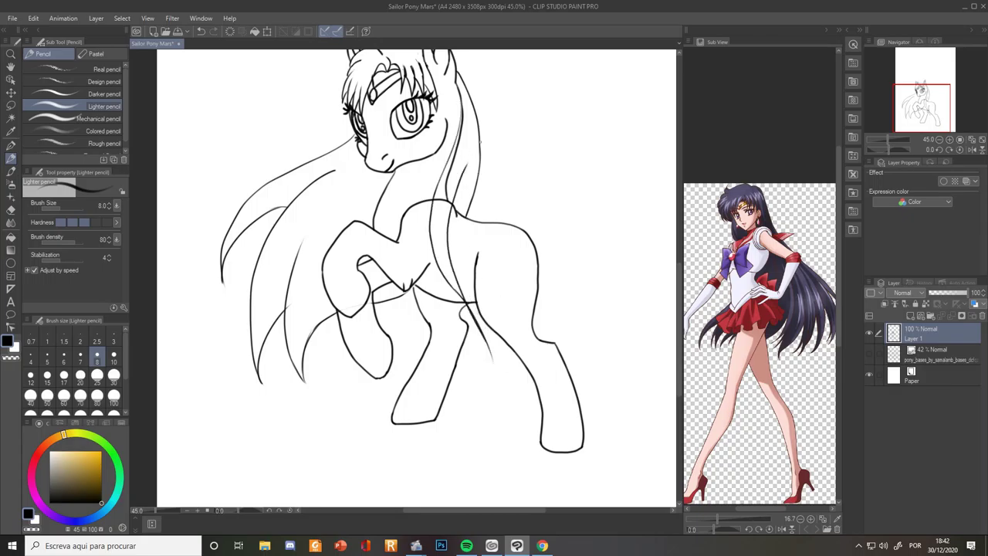
{"action": "key", "text": "ctrl+z"}
Draw the inner edge of the near-side hair from behind the ear down along the neck
{"action": "mouse_move", "coordinate": [454, 82]}
{"action": "left_mouse_down"}
{"action": "mouse_move", "coordinate": [465, 193]}
{"action": "mouse_move", "coordinate": [459, 185]}
{"action": "left_mouse_up"}
{"action": "key", "text": "ctrl+z"}
{"action": "key", "text": "ctrl+z"}
{"action": "key", "text": "ctrl+z"}
{"action": "mouse_move", "coordinate": [454, 85]}
{"action": "left_mouse_down"}
{"action": "mouse_move", "coordinate": [450, 191]}
{"action": "mouse_move", "coordinate": [446, 177]}
{"action": "left_mouse_up"}
{"action": "key", "text": "ctrl+z"}
{"action": "left_click_drag", "start_coordinate": [452, 93], "coordinate": [454, 82]}
{"action": "key", "text": "ctrl+z"}
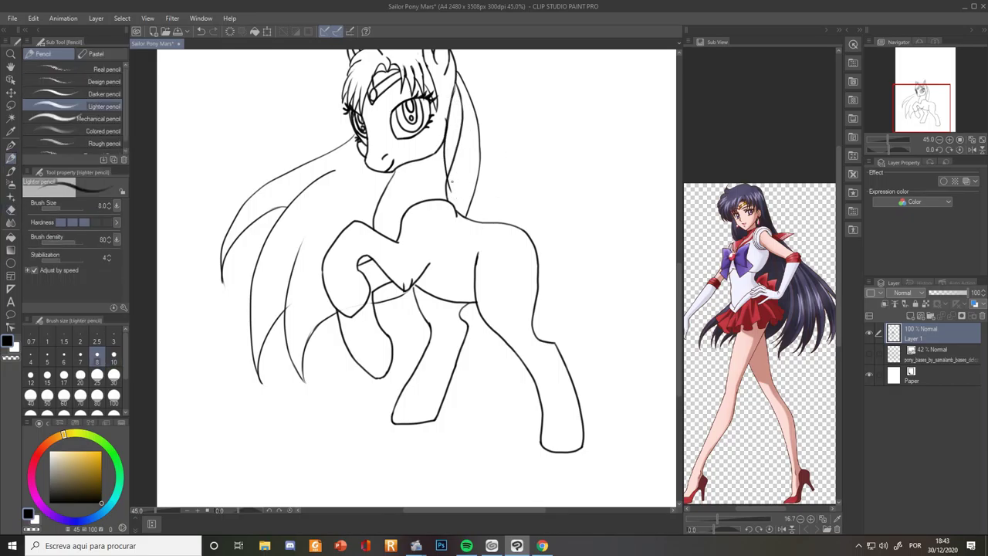
Add hair strand lines between the raised forelegs and the chest, and erase the overlapping line where the near-side hair meets the neck
{"action": "key", "text": "ctrl+minus"}
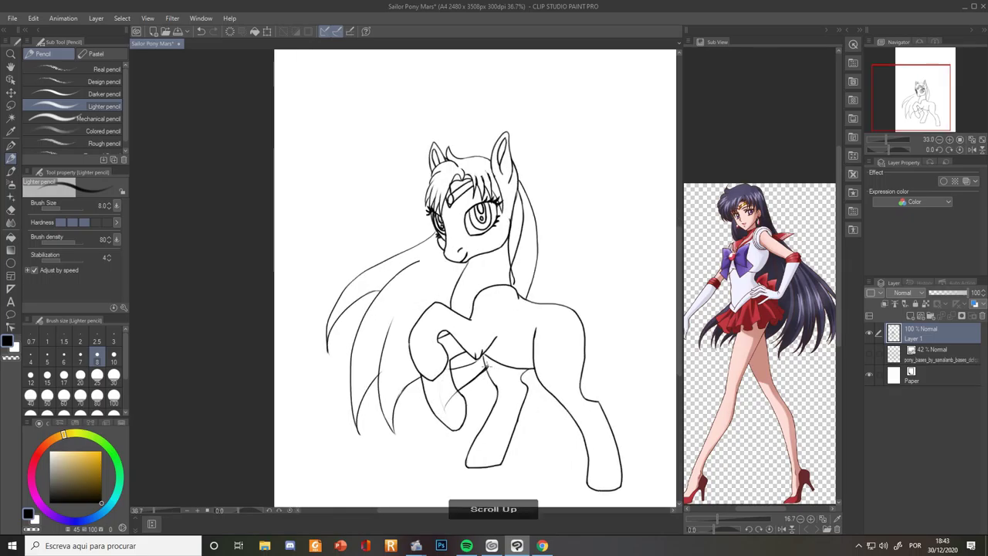
{"action": "key", "text": "ctrl+plus"}
{"action": "key", "text": "ctrl+plus"}
{"action": "key", "text": "e"}
{"action": "key", "text": "p"}
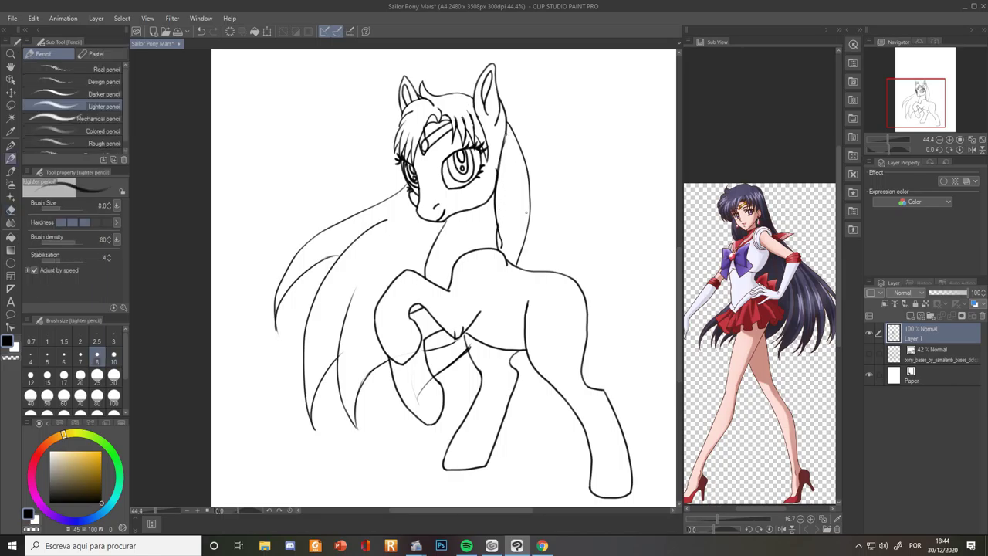
Draw a long tail arching from the rump and sweeping down across the hind leg in pointed strands
{"action": "key", "text": "ctrl+minus"}
{"action": "mouse_move", "coordinate": [488, 224]}
{"action": "left_mouse_down"}
{"action": "mouse_move", "coordinate": [565, 265]}
{"action": "mouse_move", "coordinate": [438, 370]}
{"action": "left_mouse_up"}
{"action": "key", "text": "ctrl+z"}
{"action": "mouse_move", "coordinate": [438, 368]}
{"action": "left_mouse_down"}
{"action": "mouse_move", "coordinate": [499, 307]}
{"action": "mouse_move", "coordinate": [488, 387]}
{"action": "left_mouse_up"}
{"action": "key", "text": "ctrl+z"}
{"action": "mouse_move", "coordinate": [531, 236]}
{"action": "left_mouse_down"}
{"action": "mouse_move", "coordinate": [490, 416]}
{"action": "mouse_move", "coordinate": [542, 308]}
{"action": "left_mouse_up"}
{"action": "left_click_drag", "start_coordinate": [564, 223], "coordinate": [539, 314]}
Erase the hind leg lines crossing the tail and redraw the joins between the tail's lower strands
{"action": "key", "text": "e"}
{"action": "key", "text": "ctrl+z"}
{"action": "left_click_drag", "start_coordinate": [558, 240], "coordinate": [555, 259]}
{"action": "key", "text": "p"}
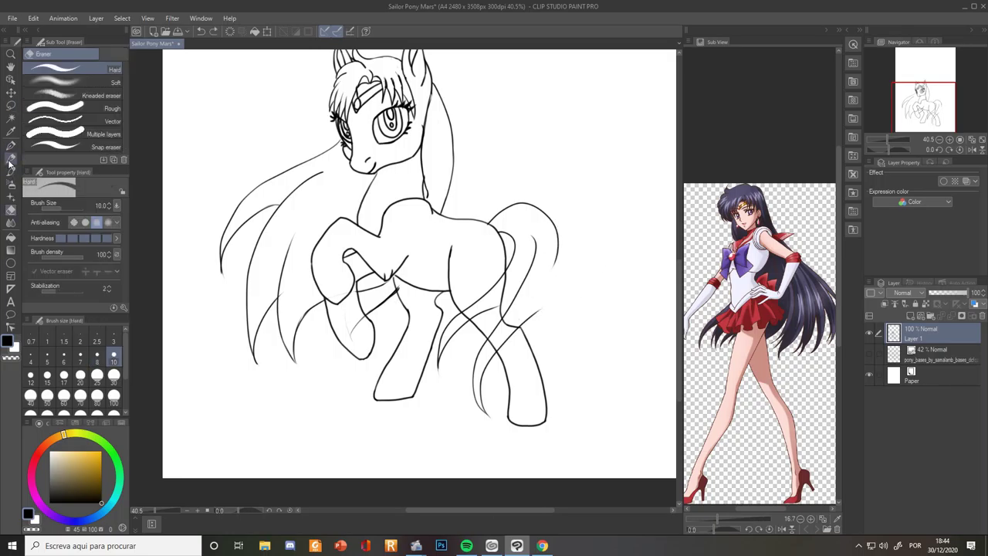
{"action": "key", "text": "ctrl+z"}
{"action": "mouse_move", "coordinate": [487, 310]}
{"action": "left_mouse_down"}
{"action": "mouse_move", "coordinate": [446, 390]}
{"action": "mouse_move", "coordinate": [492, 329]}
{"action": "left_mouse_up"}
{"action": "scroll", "coordinate": [537, 303], "scroll_direction": "up", "scroll_amount": 2}
{"action": "key", "text": "e"}
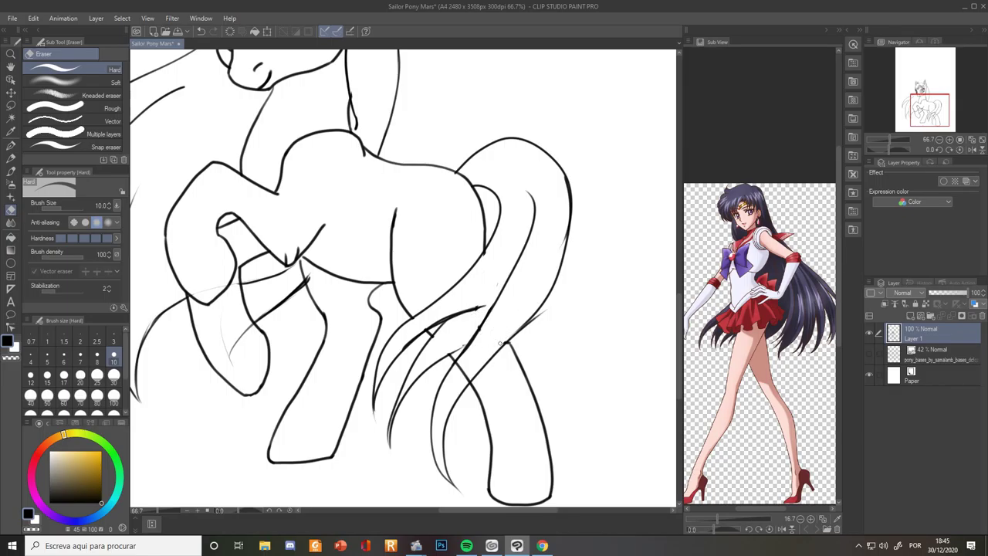
{"action": "scroll", "coordinate": [545, 307], "scroll_direction": "down", "scroll_amount": 2}
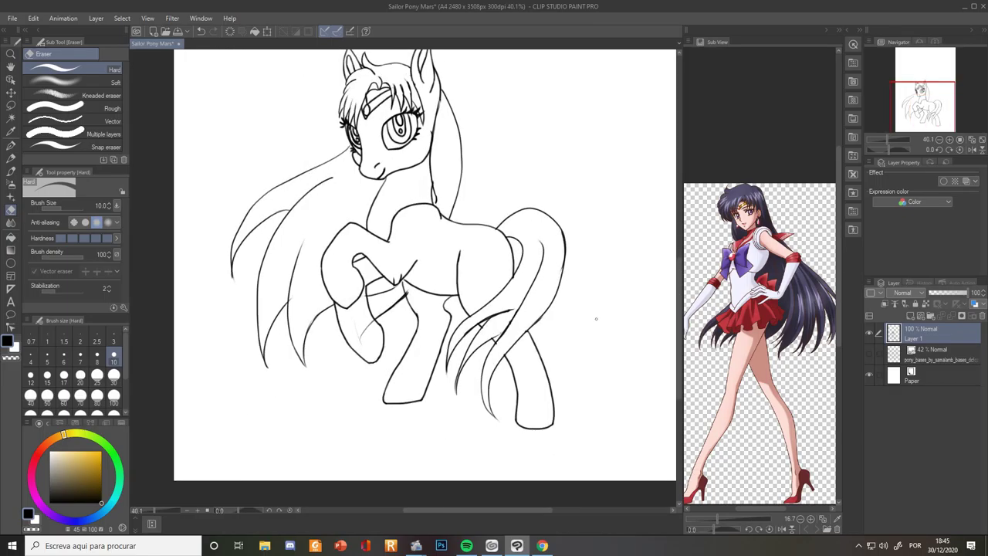
{"action": "scroll", "coordinate": [596, 318], "scroll_direction": "down", "scroll_amount": 2}
{"action": "scroll", "coordinate": [542, 221], "scroll_direction": "up", "scroll_amount": 3}
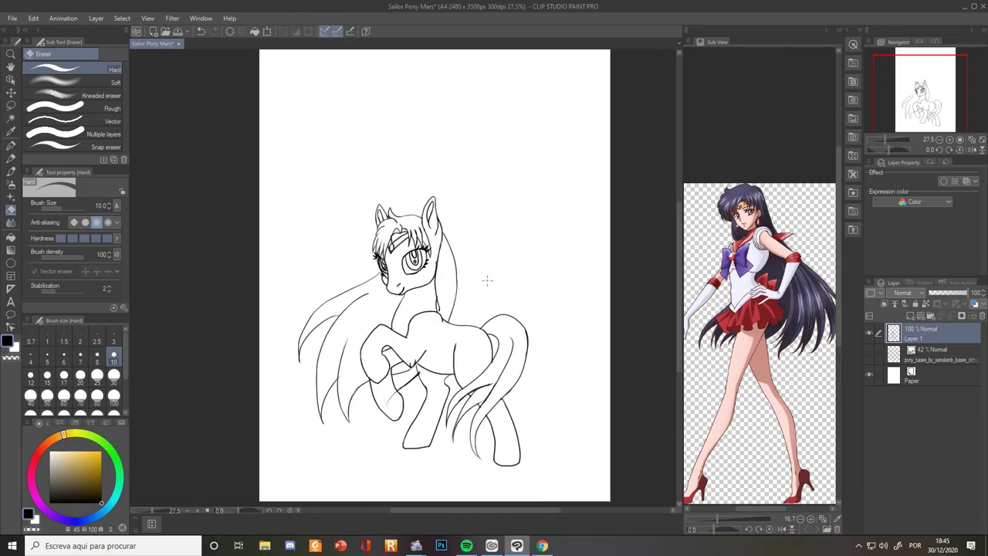
Draw a choker band around the neck just beneath the chin and clean up its upper edge
{"action": "scroll", "coordinate": [487, 280], "scroll_direction": "up", "scroll_amount": 4}
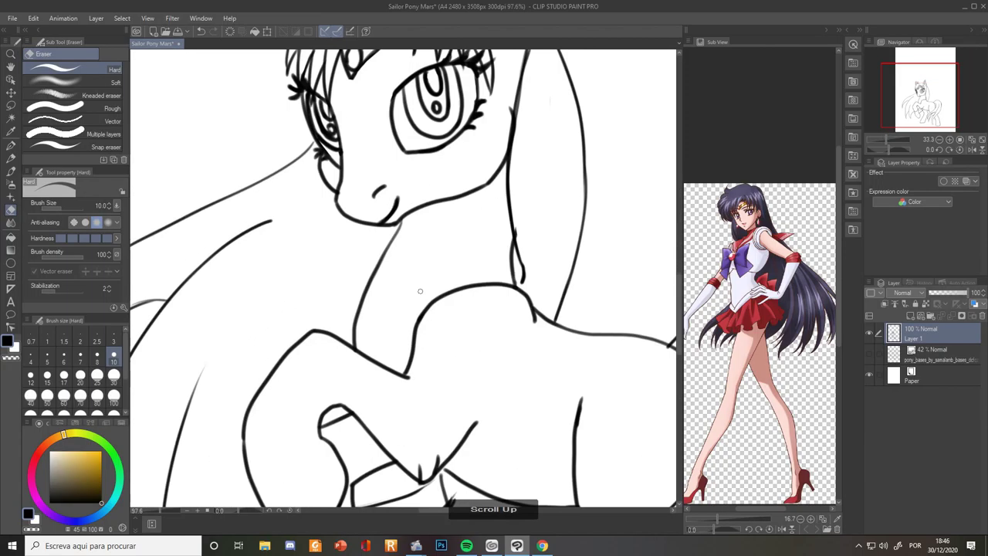
{"action": "left_click", "coordinate": [11, 158]}
{"action": "mouse_move", "coordinate": [383, 257]}
{"action": "left_mouse_down"}
{"action": "mouse_move", "coordinate": [424, 264]}
{"action": "mouse_move", "coordinate": [509, 210]}
{"action": "left_mouse_up"}
{"action": "key", "text": "ctrl+z"}
{"action": "key", "text": "ctrl+z"}
{"action": "left_click_drag", "start_coordinate": [397, 233], "coordinate": [507, 190]}
{"action": "left_click_drag", "start_coordinate": [392, 238], "coordinate": [477, 210]}
{"action": "key", "text": "e"}
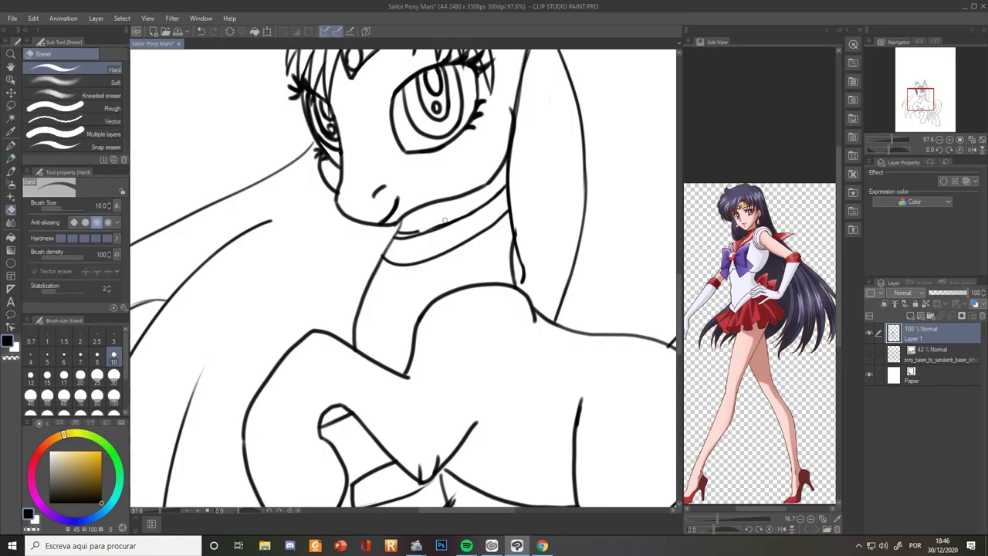
Draw a round brooch at the front of the choker with a bow loop on each side
{"action": "key", "text": "p"}
{"action": "scroll", "coordinate": [450, 220], "scroll_direction": "down", "scroll_amount": 2}
{"action": "scroll", "coordinate": [450, 220], "scroll_direction": "up", "scroll_amount": 2}
{"action": "left_click_drag", "start_coordinate": [398, 238], "coordinate": [397, 265]}
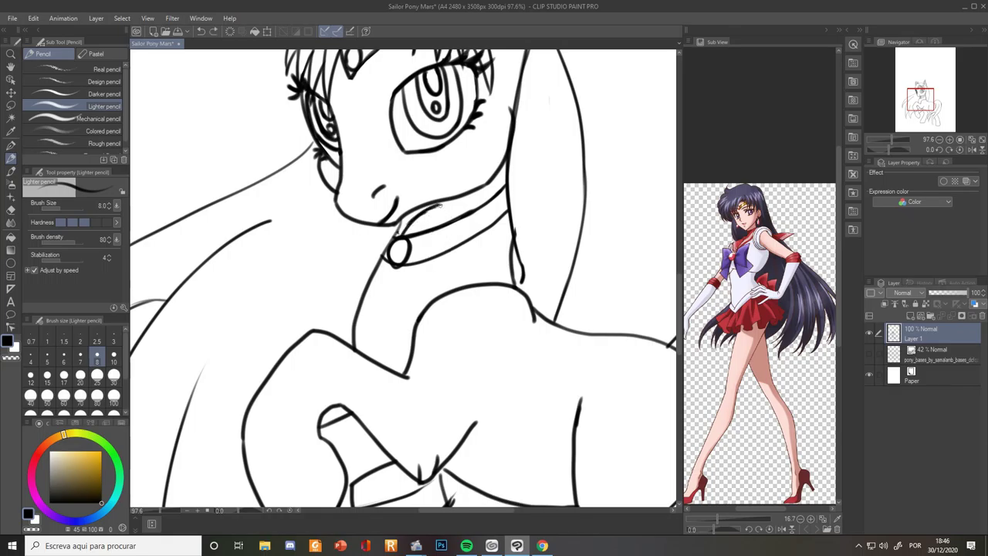
{"action": "mouse_move", "coordinate": [437, 202]}
{"action": "left_mouse_down"}
{"action": "mouse_move", "coordinate": [429, 275]}
{"action": "mouse_move", "coordinate": [399, 261]}
{"action": "left_mouse_up"}
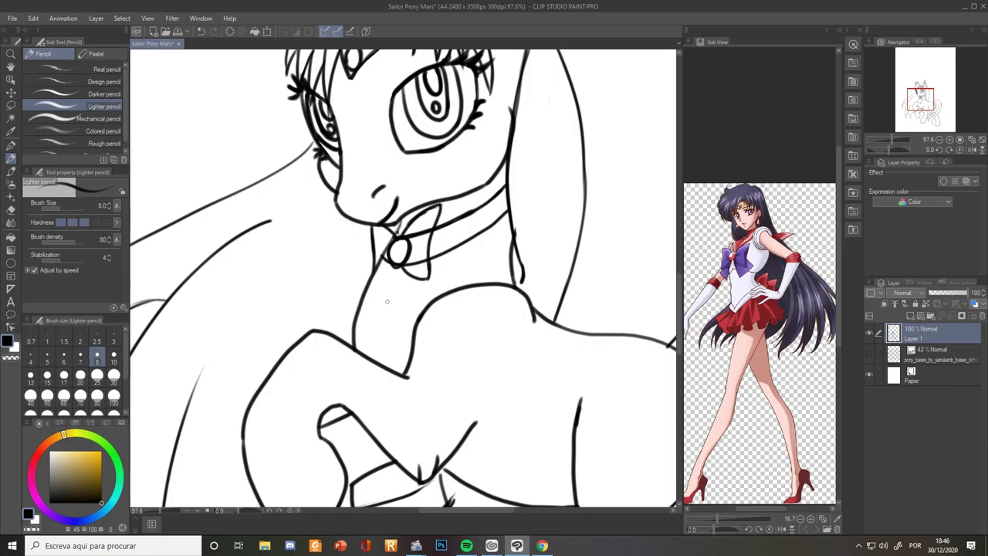
{"action": "key", "text": "ctrl+z"}
{"action": "left_click_drag", "start_coordinate": [394, 233], "coordinate": [374, 265]}
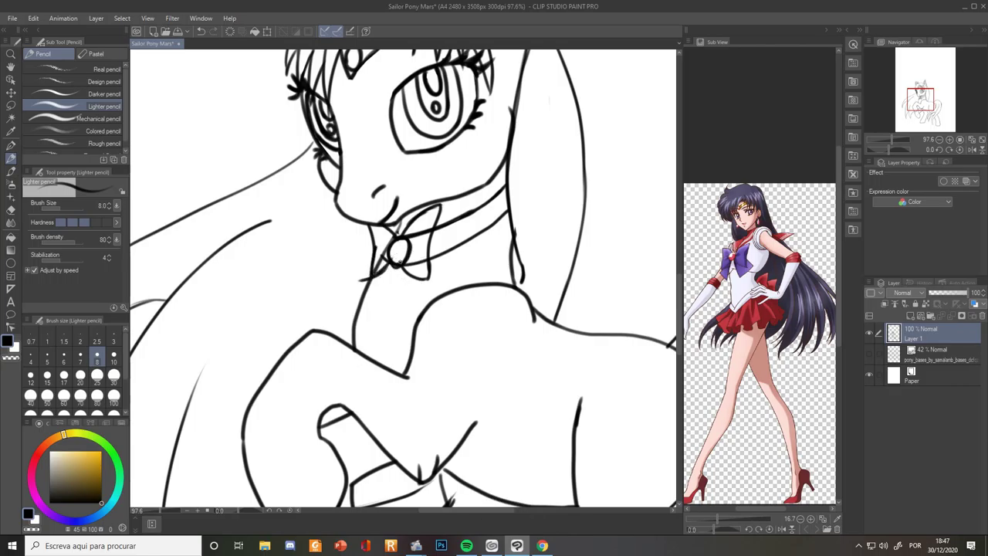
Draw the bow's pointed ribbon ends beneath the brooch and erase the choker lines running through the bow
{"action": "key", "text": "ctrl+z"}
{"action": "key", "text": "ctrl+z"}
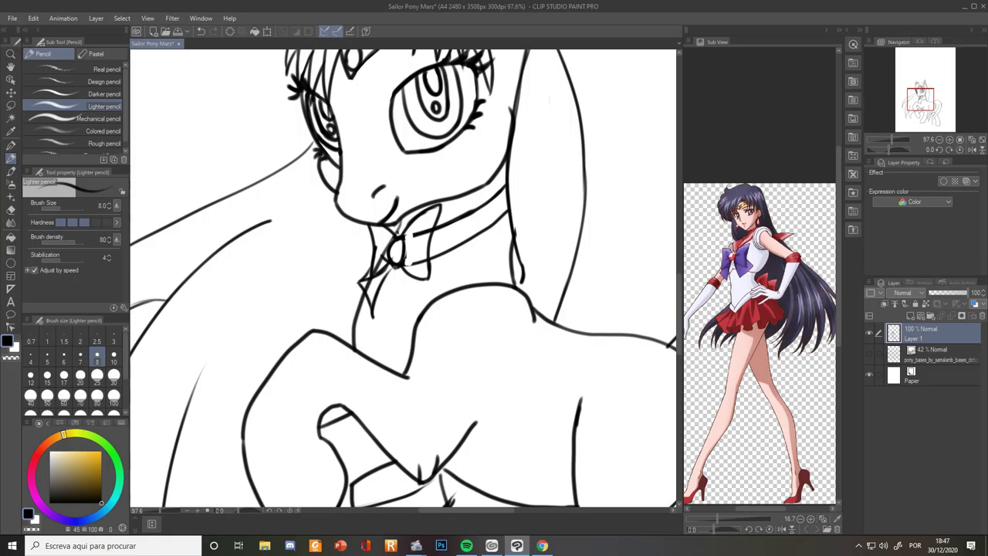
{"action": "key", "text": "ctrl+z"}
{"action": "left_click_drag", "start_coordinate": [360, 281], "coordinate": [396, 268]}
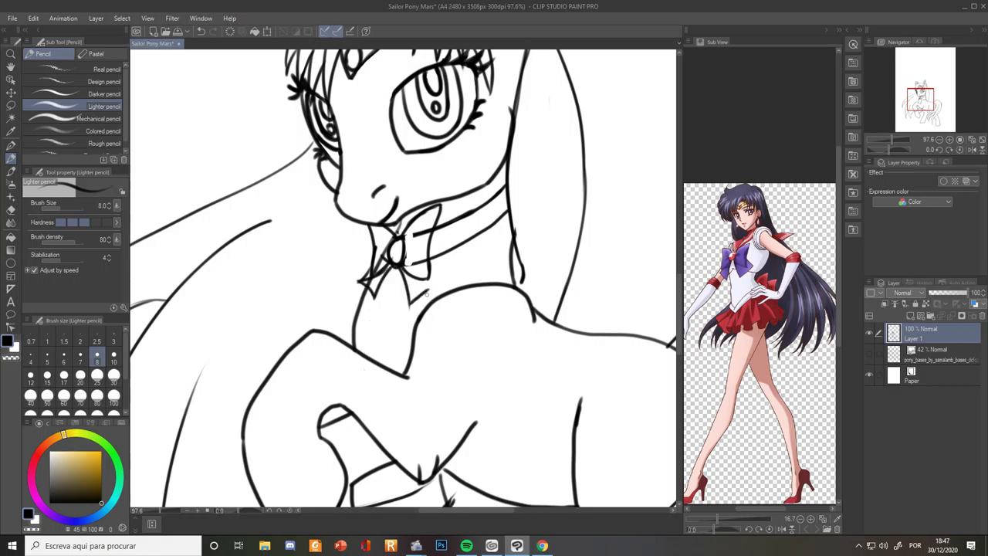
{"action": "key", "text": "e"}
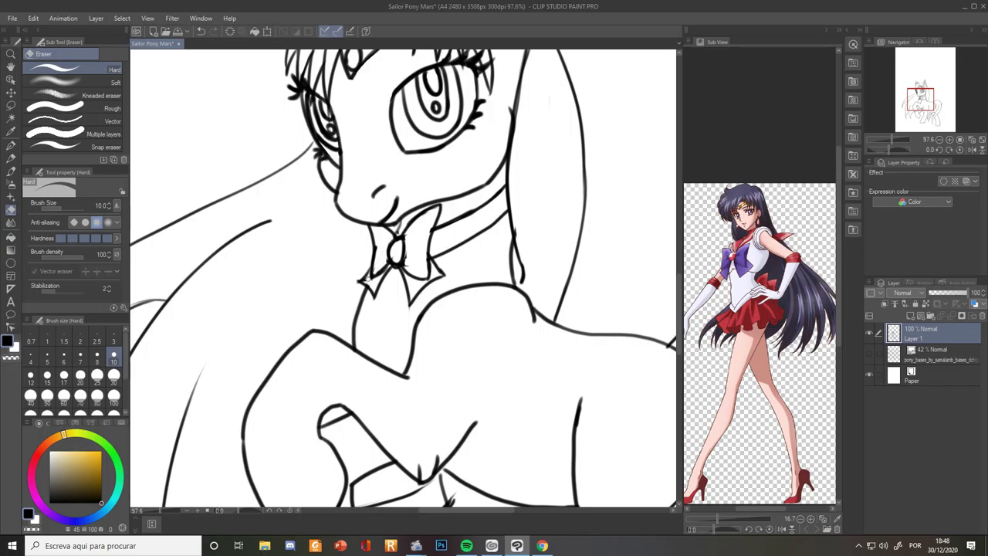
Draw a bow knot with two loops at the base of the tail and erase the tail line inside it
{"action": "key", "text": "p"}
{"action": "scroll", "coordinate": [387, 252], "scroll_direction": "down", "scroll_amount": 7}
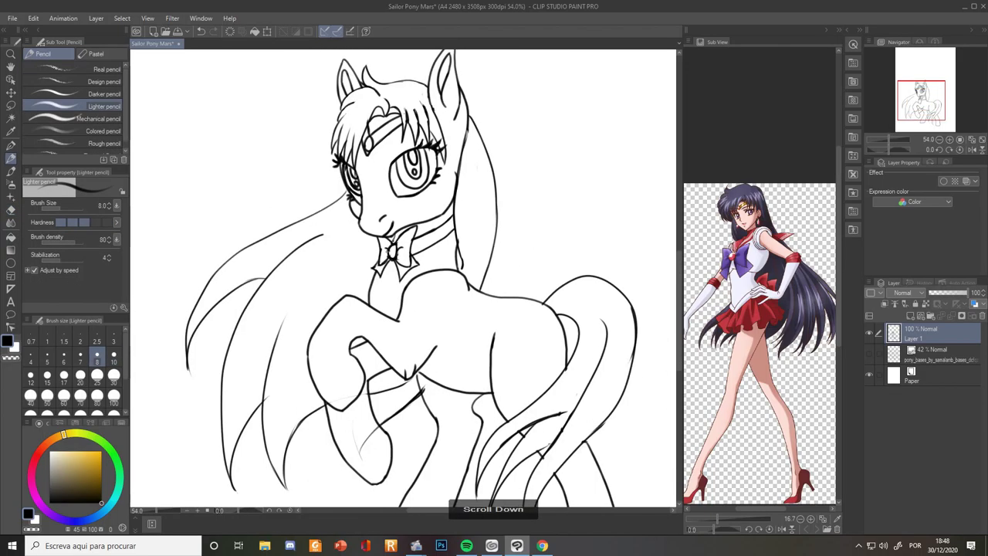
{"action": "left_click_drag", "start_coordinate": [575, 453], "coordinate": [502, 408]}
{"action": "scroll", "coordinate": [503, 408], "scroll_direction": "up", "scroll_amount": 5}
{"action": "left_click_drag", "start_coordinate": [522, 307], "coordinate": [529, 371]}
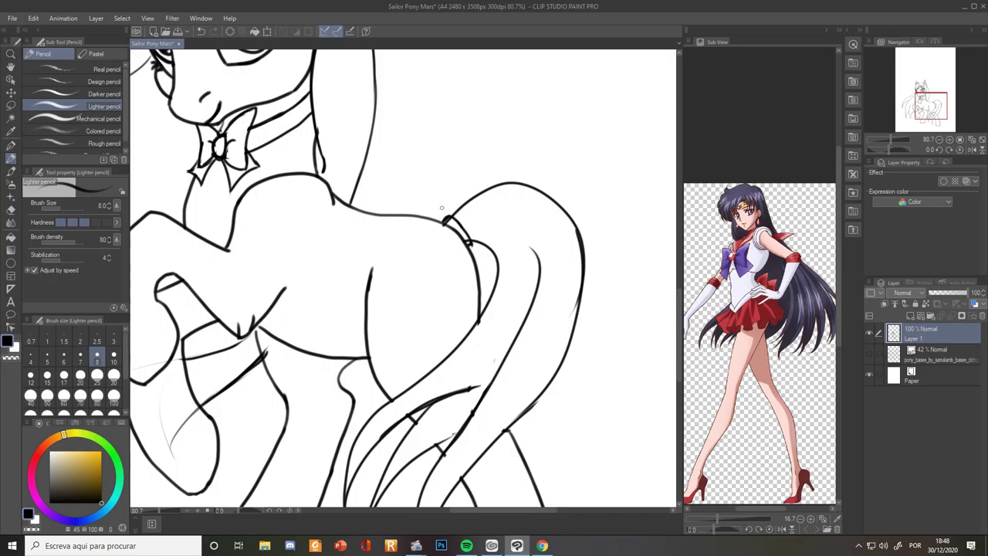
{"action": "left_click_drag", "start_coordinate": [445, 179], "coordinate": [489, 241]}
{"action": "mouse_move", "coordinate": [467, 241]}
{"action": "left_mouse_down"}
{"action": "mouse_move", "coordinate": [428, 183]}
{"action": "mouse_move", "coordinate": [467, 244]}
{"action": "mouse_move", "coordinate": [469, 201]}
{"action": "left_mouse_up"}
{"action": "key", "text": "e"}
{"action": "key", "text": "e"}
{"action": "key", "text": "e"}
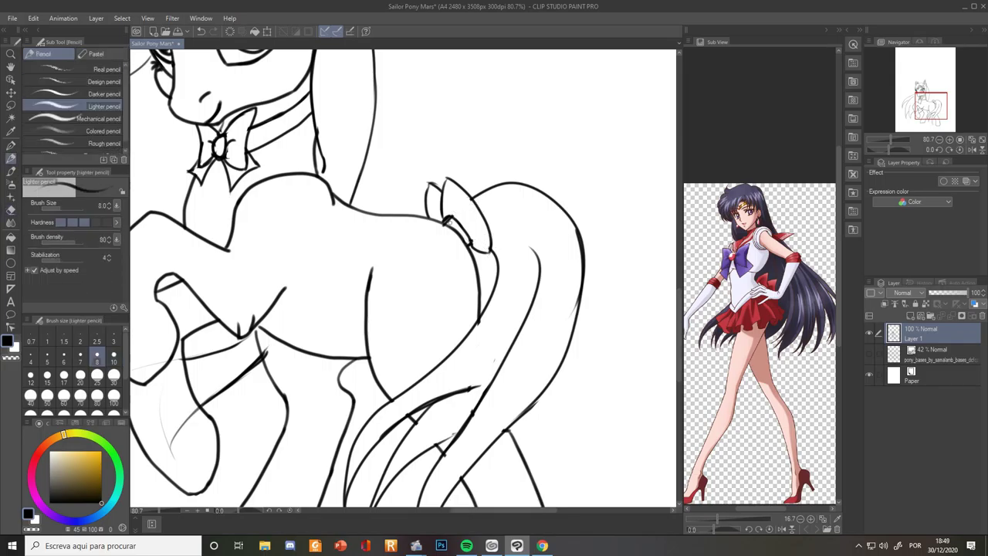
Draw the tail bow's ribbon ends hanging from its knot over the rump and tail
{"action": "key", "text": "e"}
{"action": "key", "text": "e"}
{"action": "key", "text": "ctrl+z"}
{"action": "key", "text": "p"}
{"action": "left_click_drag", "start_coordinate": [470, 236], "coordinate": [502, 265]}
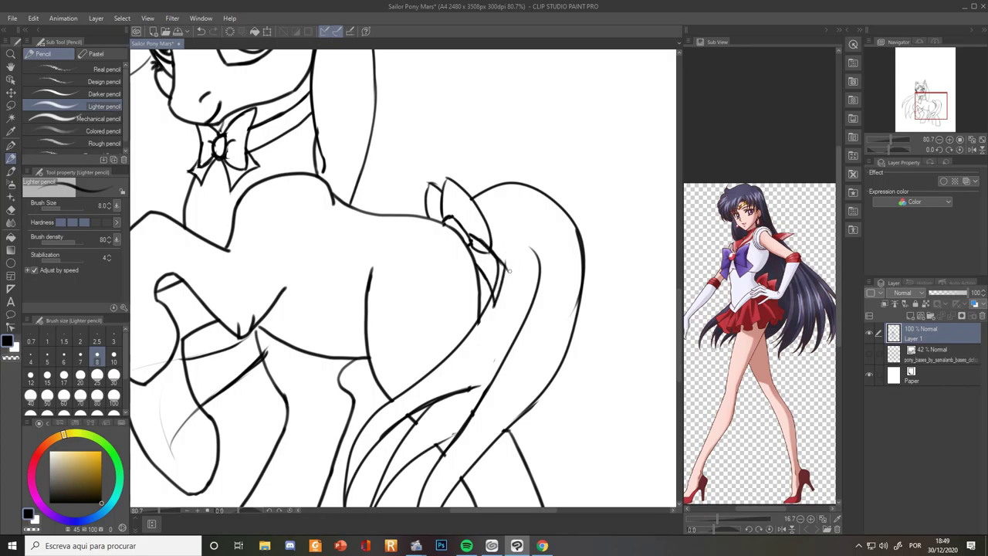
{"action": "key", "text": "e"}
{"action": "key", "text": "e"}
Draw a shoe over the near raised foreleg's hoof, with a curved upper edge and an outline around the hoof
{"action": "scroll", "coordinate": [486, 263], "scroll_direction": "down", "scroll_amount": 2}
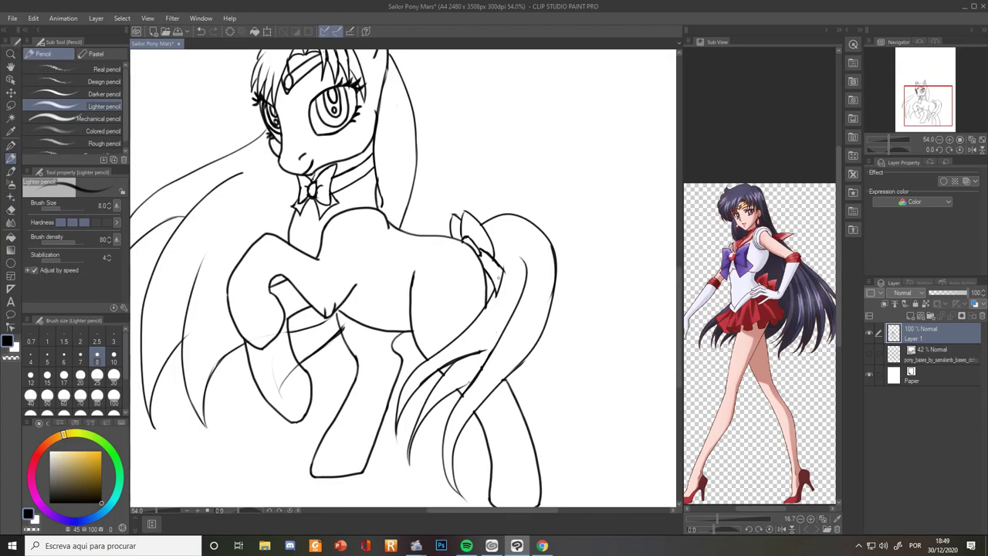
{"action": "scroll", "coordinate": [257, 338], "scroll_direction": "up", "scroll_amount": 2}
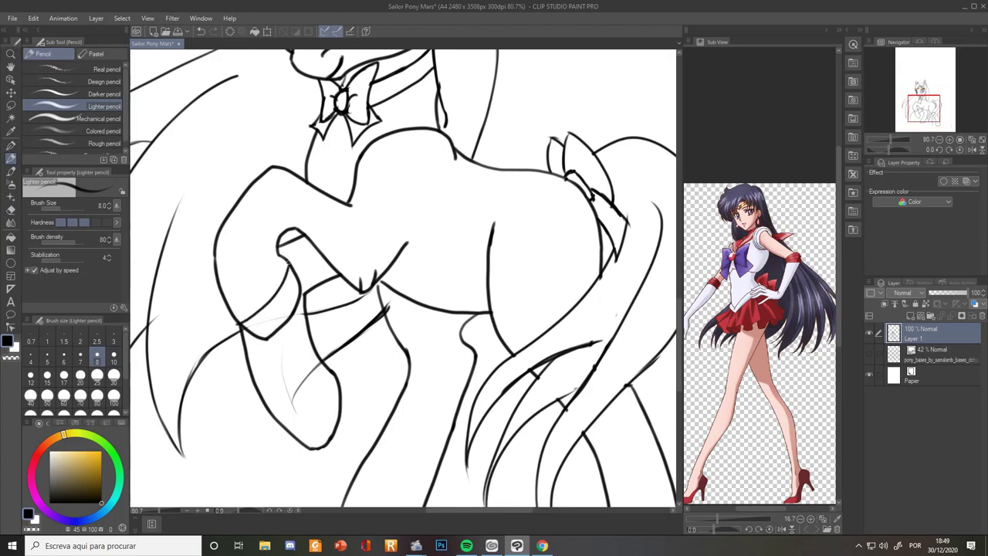
{"action": "key", "text": "e"}
{"action": "key", "text": "ctrl+z"}
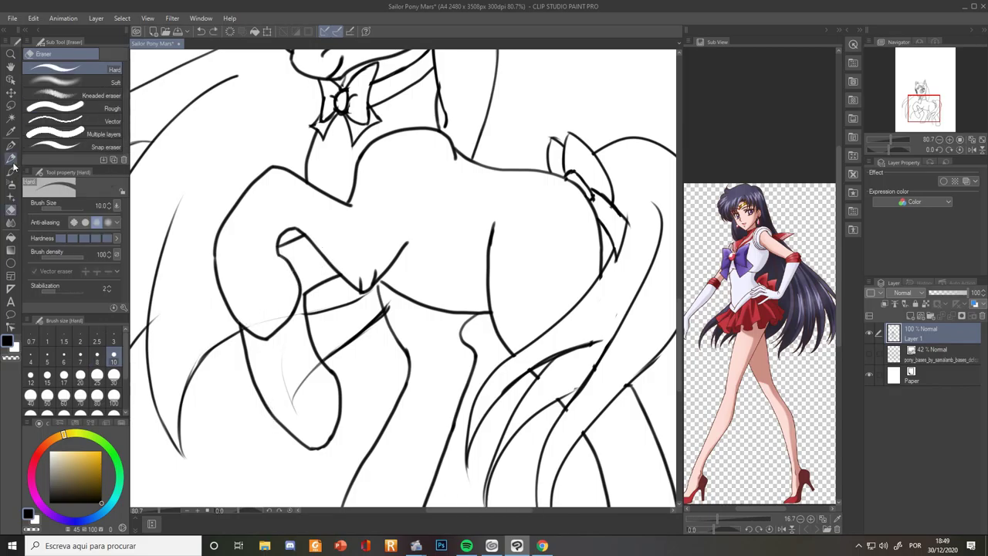
{"action": "left_click", "coordinate": [11, 158]}
{"action": "mouse_move", "coordinate": [294, 271]}
{"action": "left_mouse_down"}
{"action": "mouse_move", "coordinate": [239, 326]}
{"action": "mouse_move", "coordinate": [277, 335]}
{"action": "left_mouse_up"}
{"action": "key", "text": "ctrl+z"}
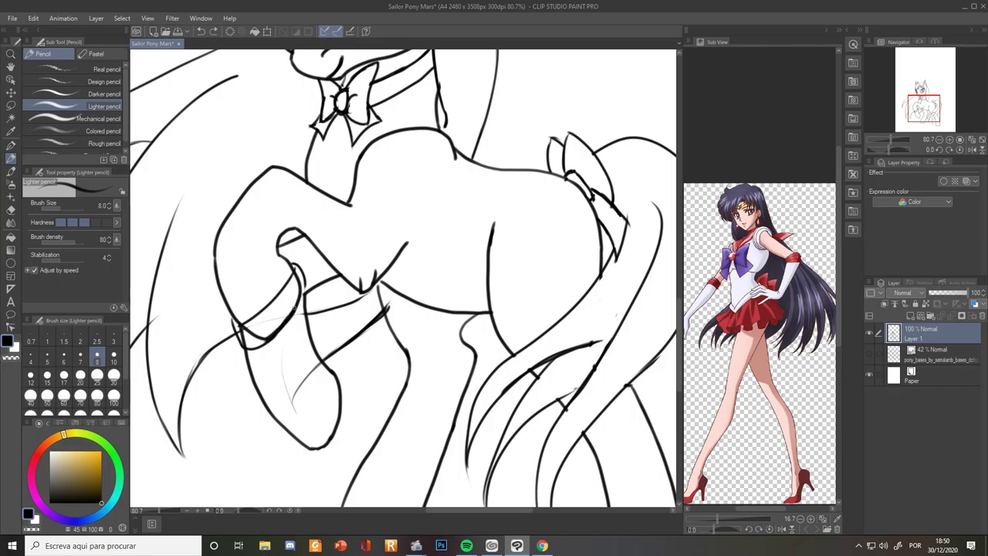
Erase the old hoof outline and stray lines inside the near foreleg's shoe
{"action": "key", "text": "e"}
{"action": "left_click_drag", "start_coordinate": [243, 344], "coordinate": [248, 329]}
{"action": "key", "text": "e"}
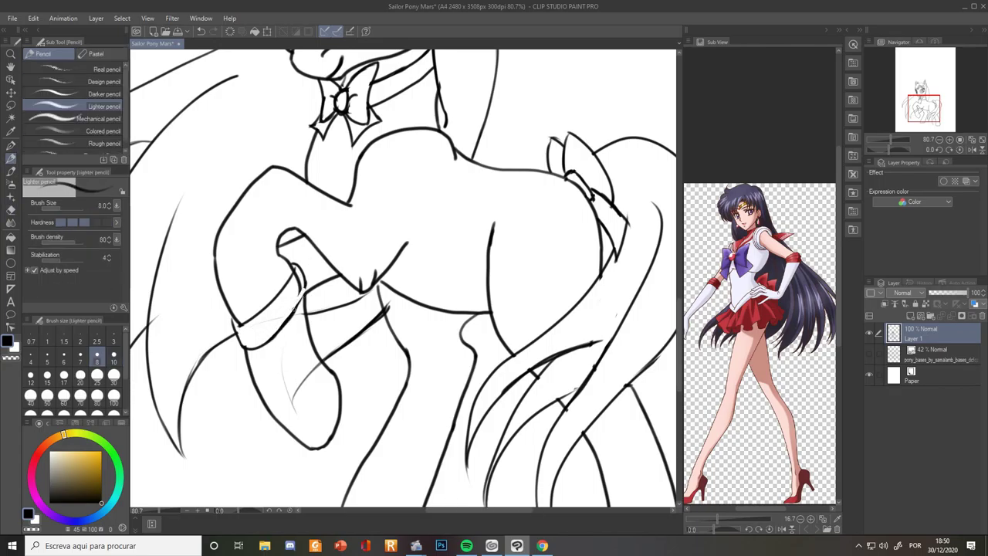
{"action": "key", "text": "e"}
{"action": "mouse_move", "coordinate": [302, 292]}
{"action": "left_mouse_down"}
{"action": "mouse_move", "coordinate": [297, 277]}
{"action": "mouse_move", "coordinate": [289, 318]}
{"action": "left_mouse_up"}
{"action": "key", "text": "e"}
{"action": "key", "text": "e"}
{"action": "key", "text": "e"}
Redraw the upper edge of the near foreleg's shoe where it meets the front of the leg
{"action": "key", "text": "ctrl+0"}
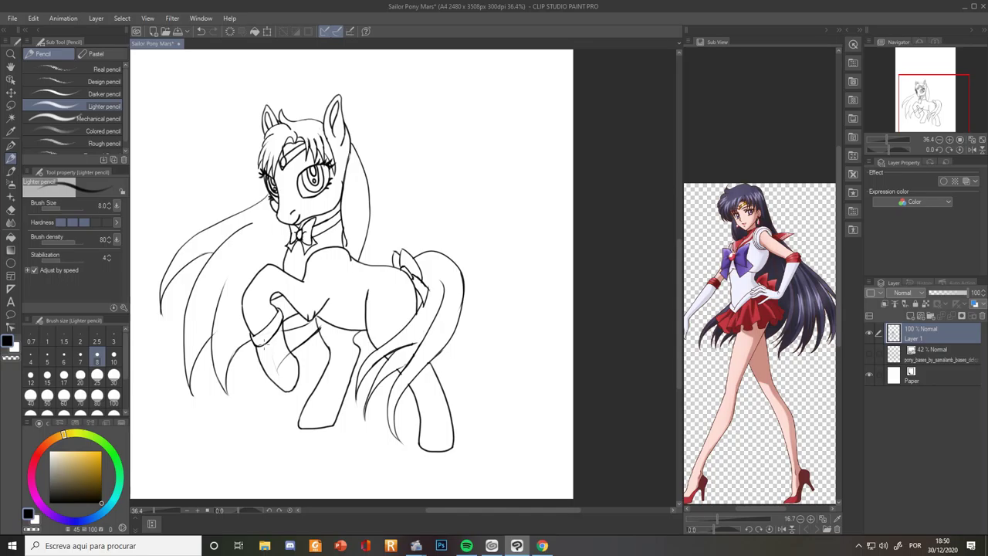
{"action": "scroll", "coordinate": [293, 377], "scroll_direction": "down", "scroll_amount": 2}
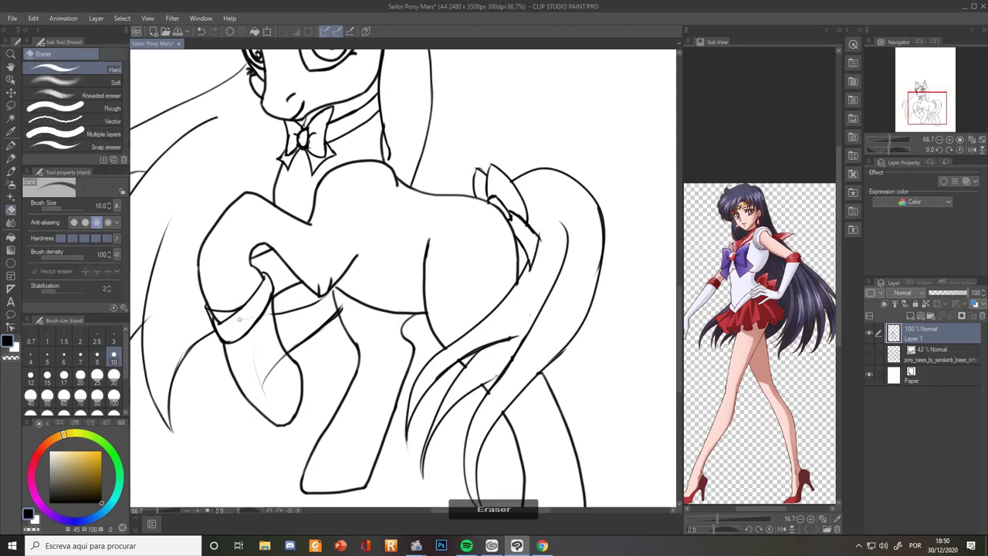
{"action": "scroll", "coordinate": [266, 302], "scroll_direction": "up", "scroll_amount": 5}
{"action": "key", "text": "ctrl+z"}
{"action": "left_click_drag", "start_coordinate": [216, 309], "coordinate": [251, 285]}
{"action": "key", "text": "e"}
{"action": "key", "text": "e"}
Draw a matching shoe over the far raised foreleg's hoof and erase the old hoof outline inside it
{"action": "scroll", "coordinate": [405, 282], "scroll_direction": "down", "scroll_amount": 8}
{"action": "scroll", "coordinate": [321, 336], "scroll_direction": "up", "scroll_amount": 9}
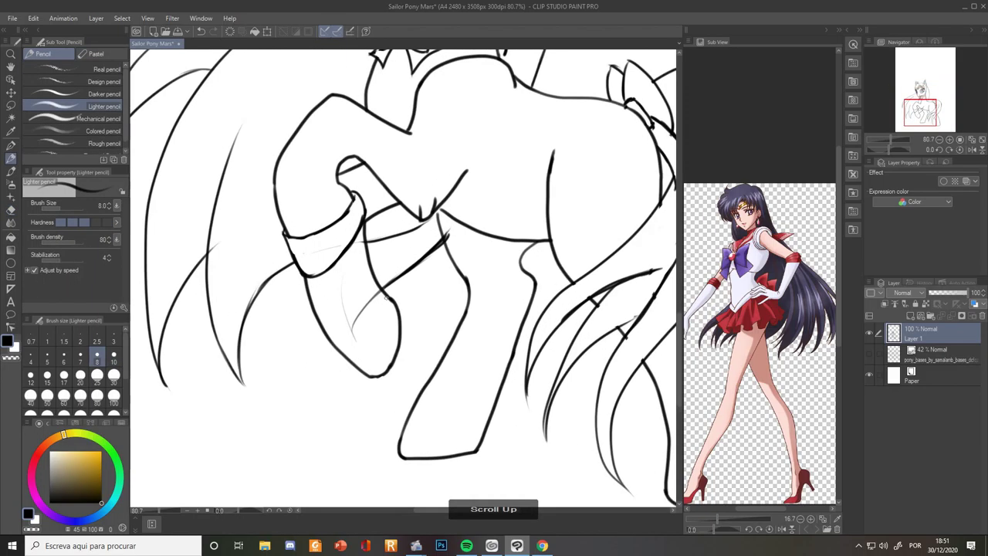
{"action": "left_click_drag", "start_coordinate": [388, 298], "coordinate": [351, 368]}
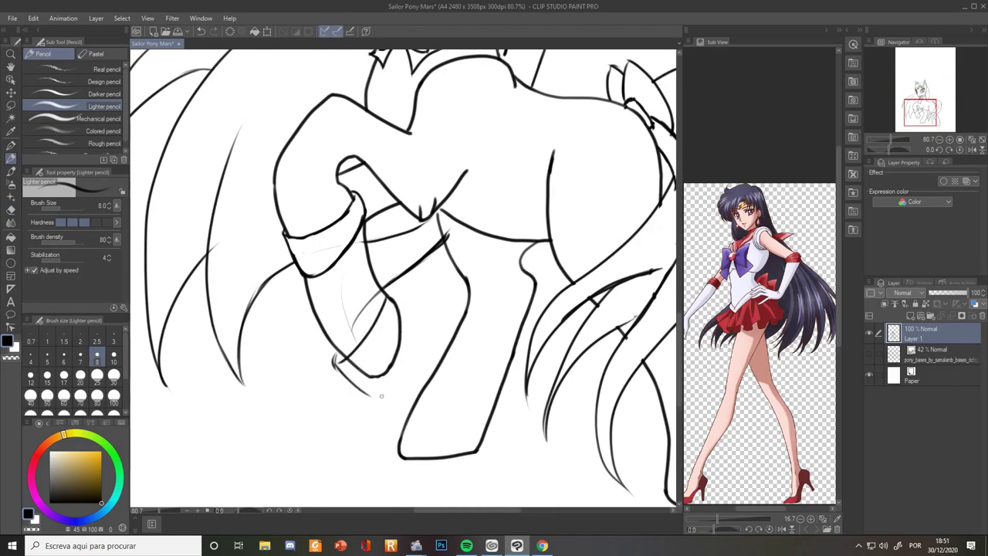
{"action": "left_click_drag", "start_coordinate": [396, 358], "coordinate": [399, 306]}
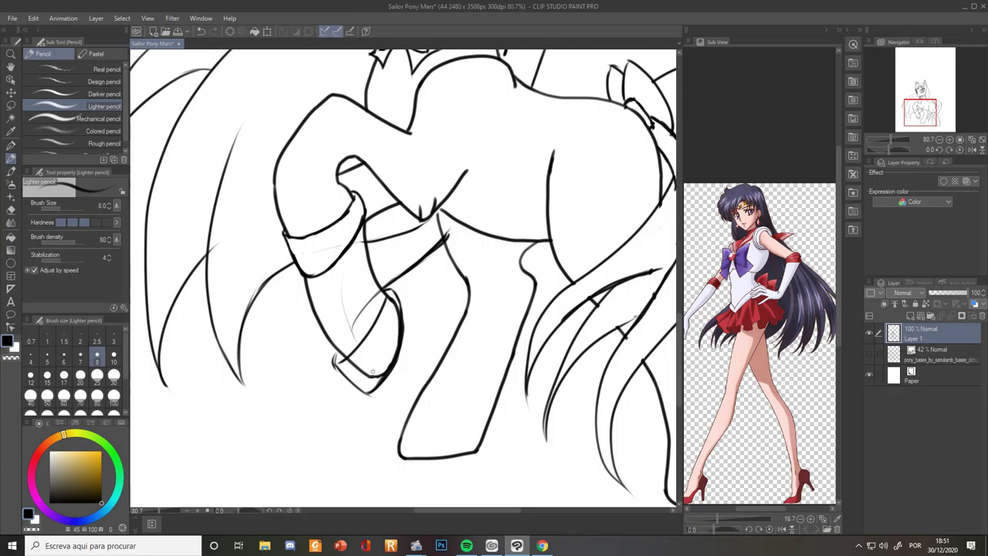
{"action": "key", "text": "e"}
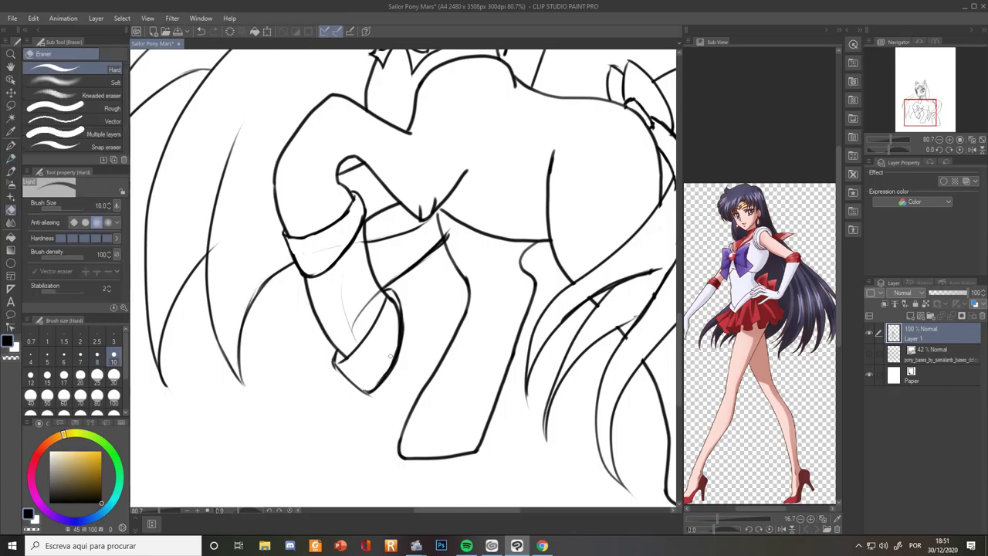
Redraw the upper edge of the far raised foreleg's shoe as a curve and erase the old edge lines inside it
{"action": "key", "text": "p"}
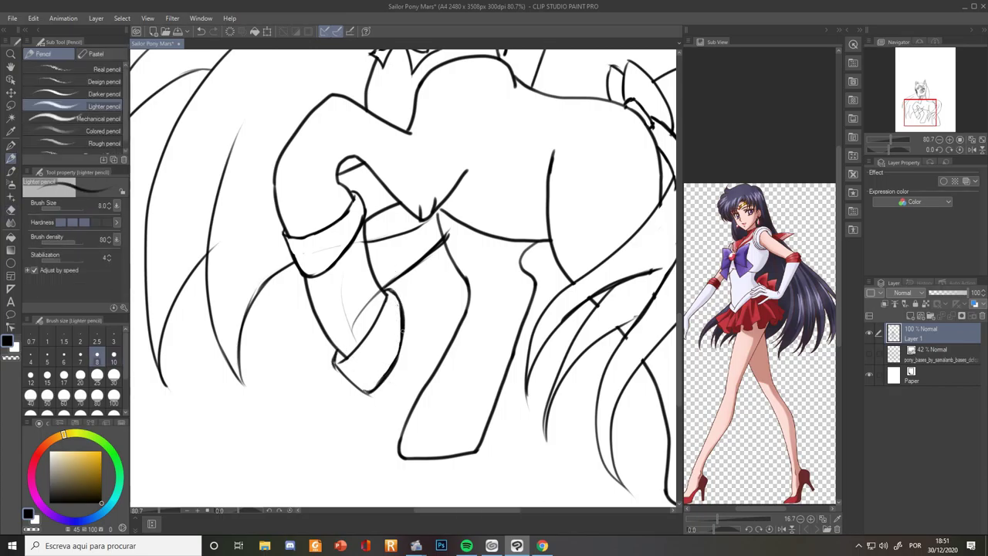
{"action": "scroll", "coordinate": [402, 332], "scroll_direction": "down", "scroll_amount": 3}
{"action": "scroll", "coordinate": [455, 369], "scroll_direction": "up", "scroll_amount": 2}
{"action": "left_click_drag", "start_coordinate": [388, 293], "coordinate": [366, 351]}
{"action": "key", "text": "ctrl+z"}
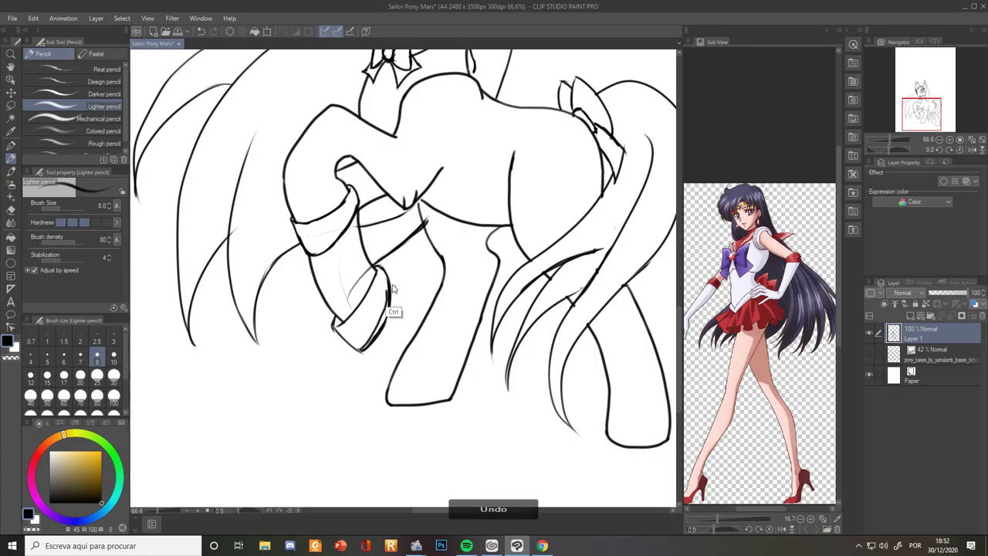
{"action": "scroll", "coordinate": [348, 339], "scroll_direction": "up", "scroll_amount": 3}
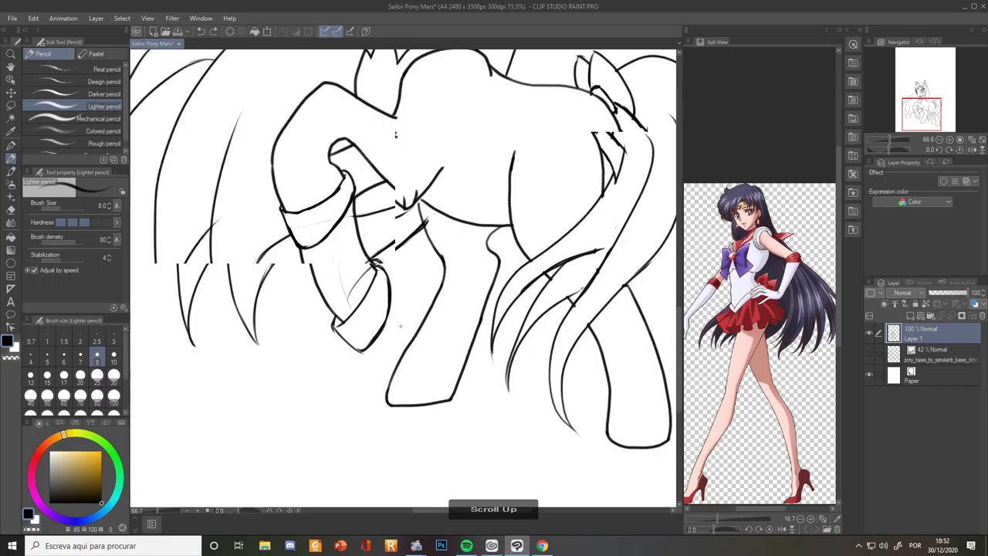
{"action": "scroll", "coordinate": [348, 340], "scroll_direction": "down", "scroll_amount": 1}
{"action": "key", "text": "ctrl+z"}
{"action": "key", "text": "ctrl+z"}
{"action": "key", "text": "ctrl+z"}
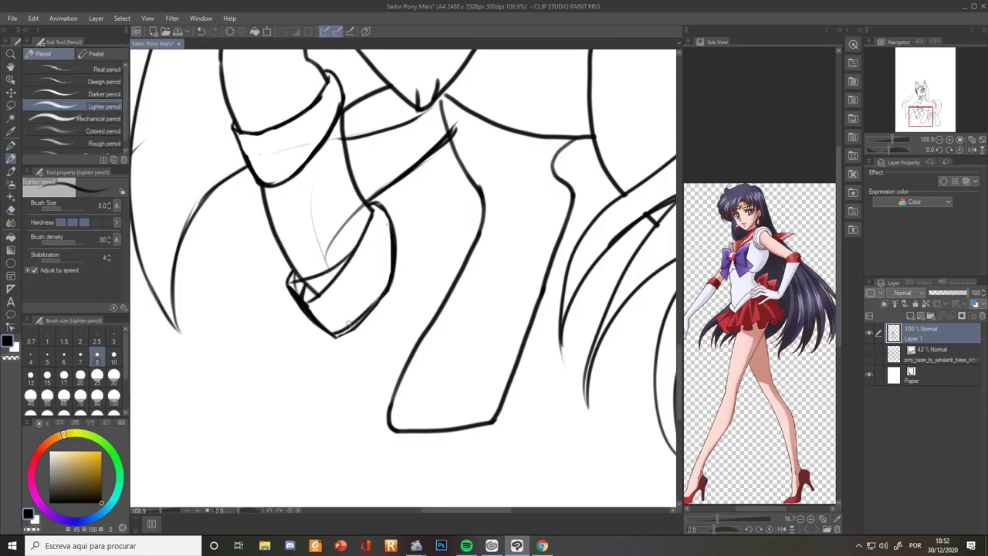
{"action": "key", "text": "e"}
{"action": "mouse_move", "coordinate": [311, 313]}
{"action": "left_mouse_down"}
{"action": "mouse_move", "coordinate": [298, 292]}
{"action": "mouse_move", "coordinate": [317, 318]}
{"action": "left_mouse_up"}
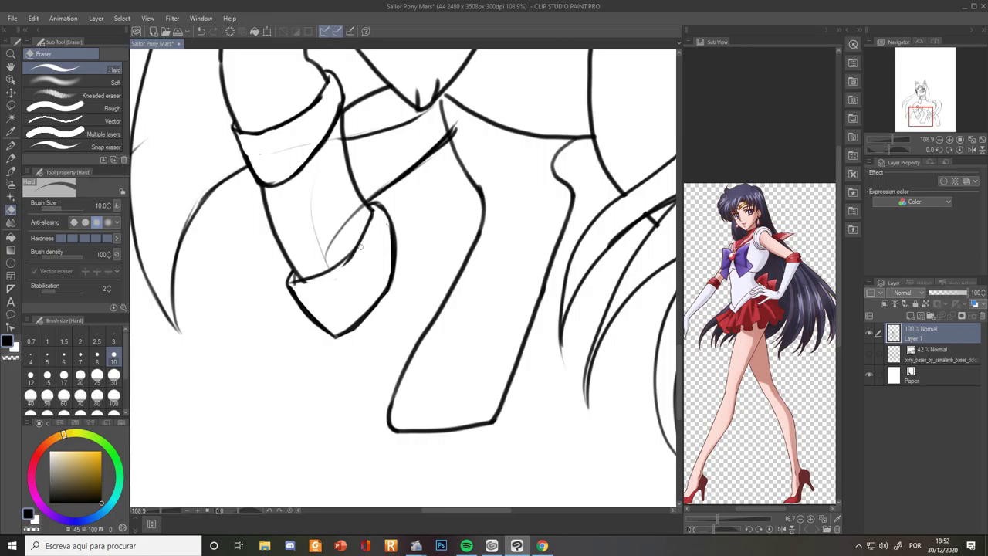
Round off the tip of the far raised foreleg's shoe and thin its thick outer outline
{"action": "key", "text": "p"}
{"action": "key", "text": "e"}
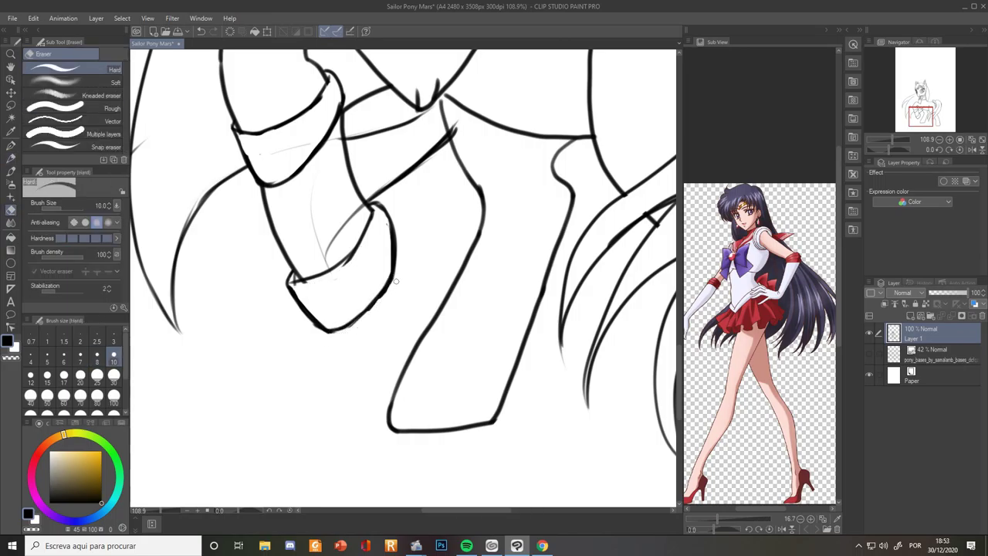
{"action": "key", "text": "p"}
{"action": "scroll", "coordinate": [309, 279], "scroll_direction": "down", "scroll_amount": 3}
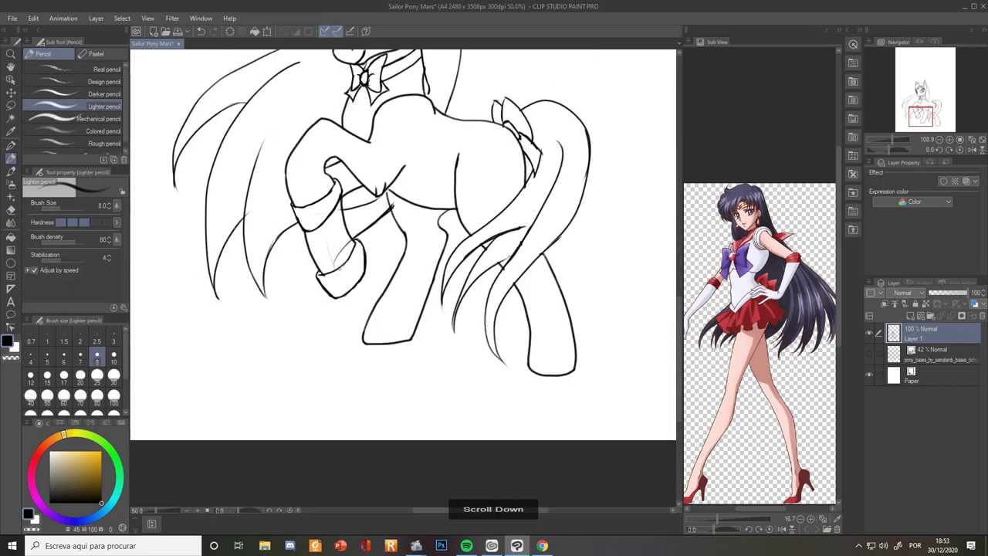
{"action": "scroll", "coordinate": [332, 278], "scroll_direction": "up", "scroll_amount": 2}
{"action": "scroll", "coordinate": [348, 282], "scroll_direction": "down", "scroll_amount": 2}
{"action": "scroll", "coordinate": [368, 287], "scroll_direction": "up", "scroll_amount": 1}
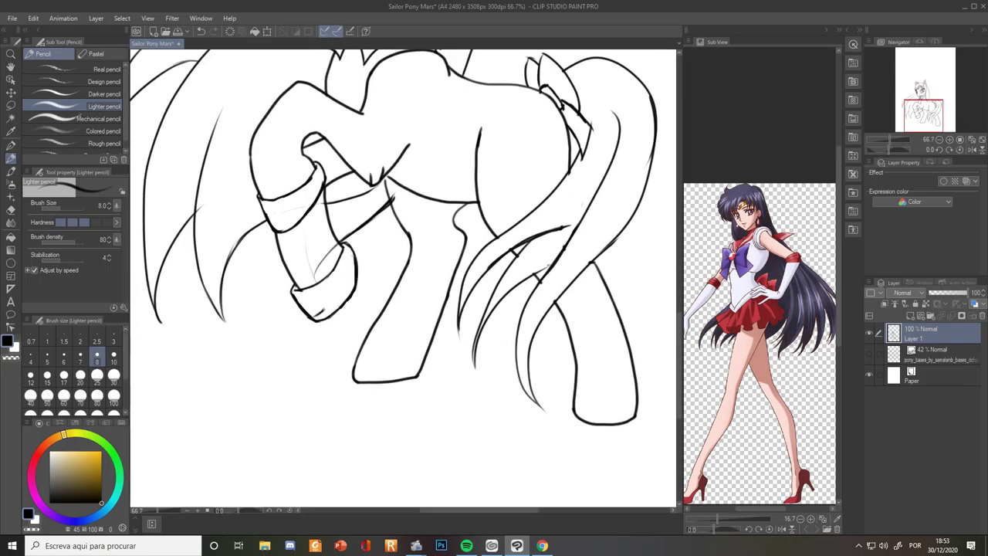
{"action": "key", "text": "e"}
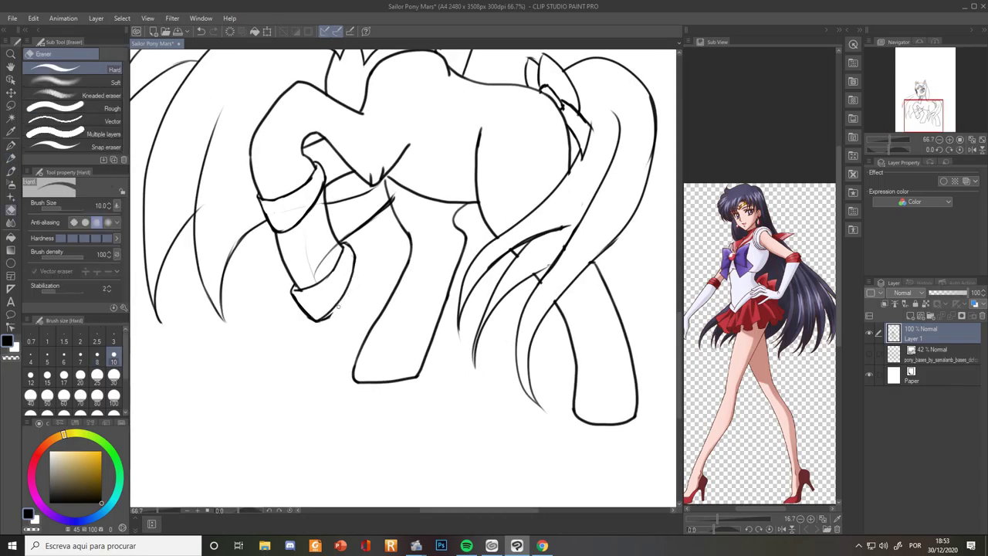
{"action": "key", "text": "p"}
Draw a shoe over the forward hind leg's hoof, with a curved upper edge and an outline around the hoof
{"action": "scroll", "coordinate": [329, 315], "scroll_direction": "down", "scroll_amount": 2}
{"action": "scroll", "coordinate": [329, 316], "scroll_direction": "up", "scroll_amount": 2}
{"action": "scroll", "coordinate": [330, 316], "scroll_direction": "down", "scroll_amount": 2}
{"action": "scroll", "coordinate": [376, 331], "scroll_direction": "up", "scroll_amount": 1}
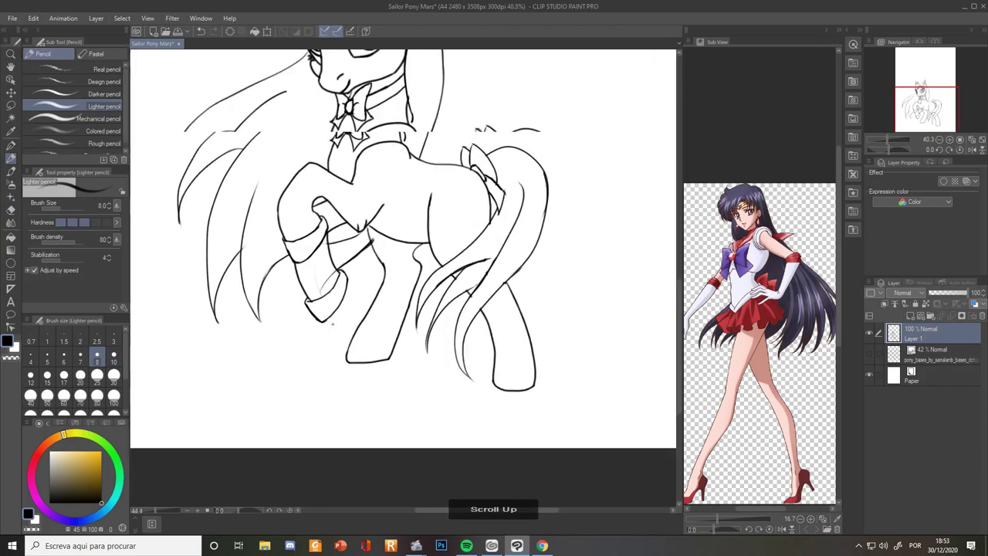
{"action": "scroll", "coordinate": [394, 348], "scroll_direction": "down", "scroll_amount": 1}
{"action": "key", "text": "space"}
{"action": "scroll", "coordinate": [417, 366], "scroll_direction": "up", "scroll_amount": 2}
{"action": "left_click_drag", "start_coordinate": [336, 271], "coordinate": [413, 289]}
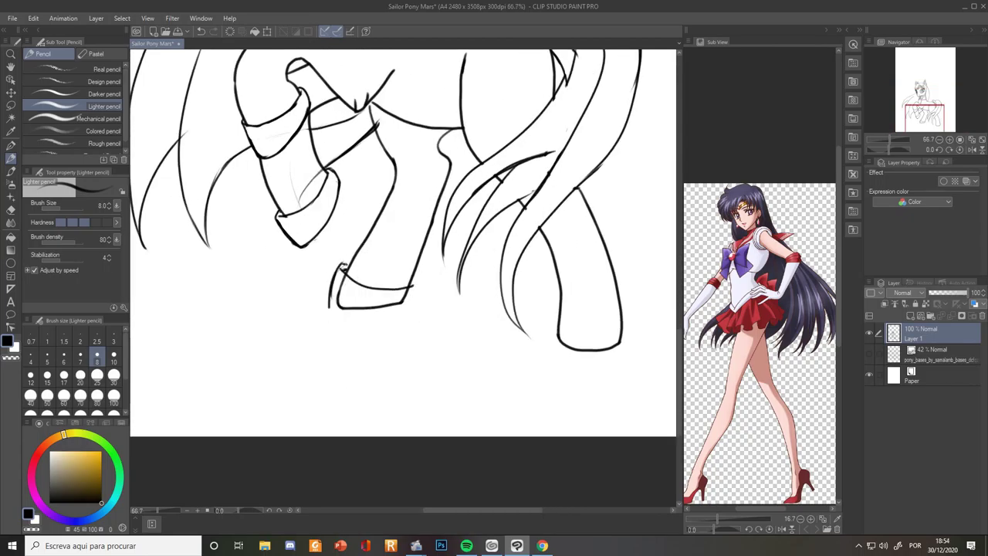
{"action": "key", "text": "ctrl+z"}
{"action": "left_click_drag", "start_coordinate": [346, 264], "coordinate": [331, 297]}
{"action": "key", "text": "ctrl+z"}
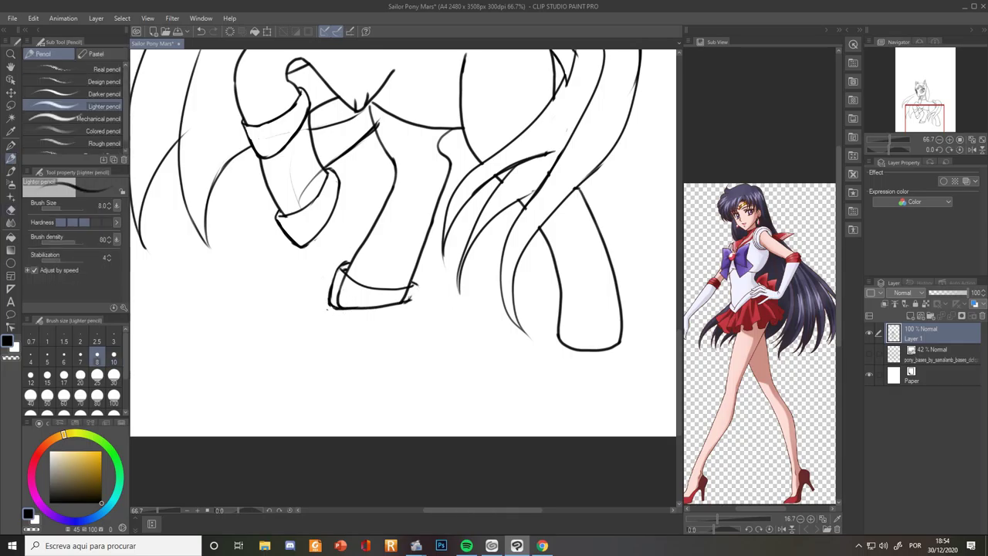
Redraw the upper edge of the forward hind leg's shoe from its front corner to its back corner
{"action": "scroll", "coordinate": [362, 281], "scroll_direction": "up", "scroll_amount": 2}
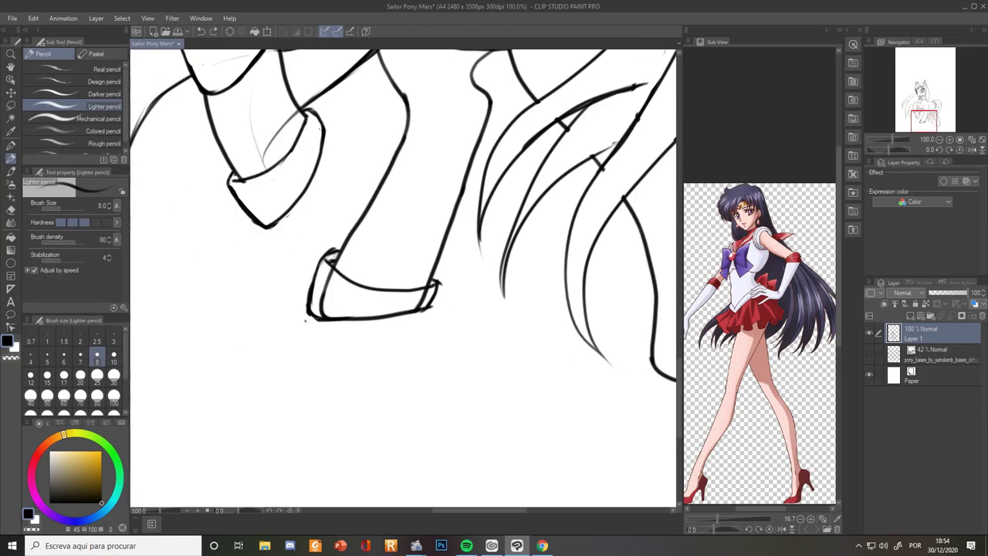
{"action": "left_click_drag", "start_coordinate": [328, 250], "coordinate": [436, 282]}
{"action": "scroll", "coordinate": [352, 236], "scroll_direction": "down", "scroll_amount": 3}
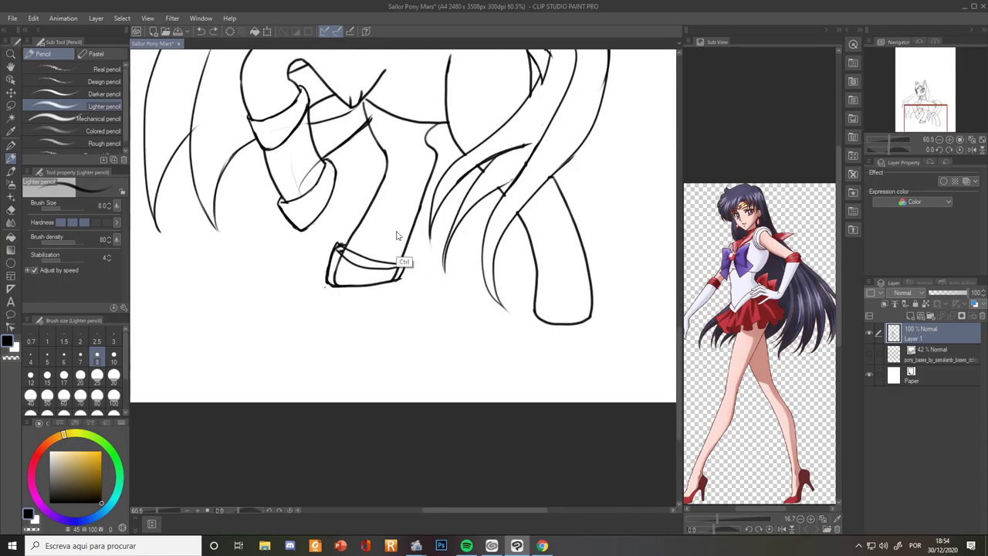
{"action": "scroll", "coordinate": [378, 270], "scroll_direction": "down", "scroll_amount": 2}
{"action": "scroll", "coordinate": [379, 270], "scroll_direction": "up", "scroll_amount": 3}
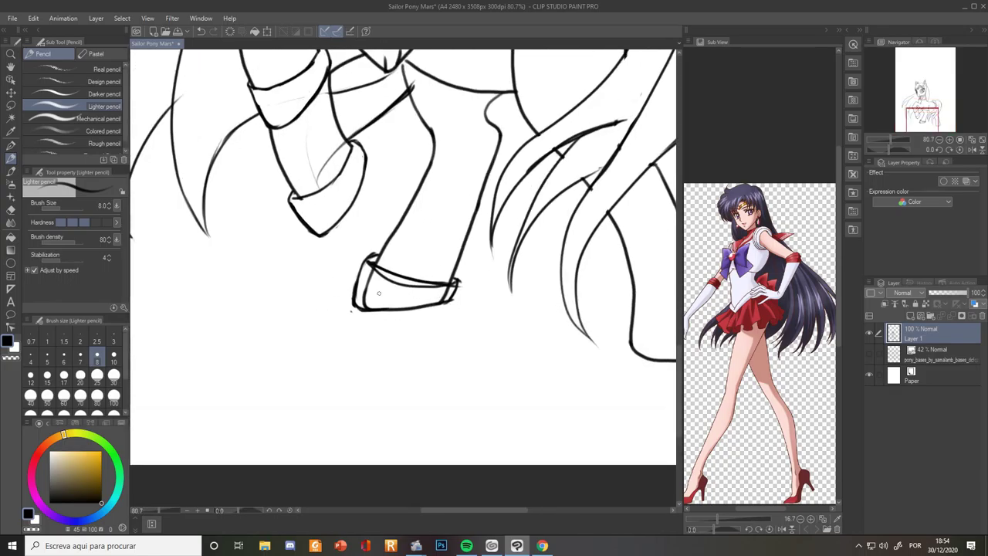
Erase the old hoof outline inside the forward hind leg's shoe and redraw the shoe's back corner
{"action": "key", "text": "e"}
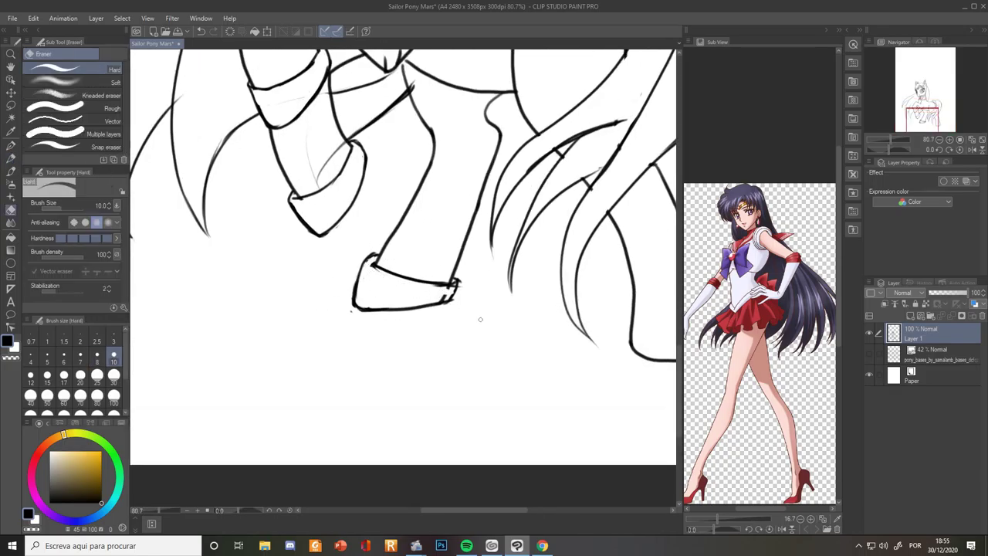
{"action": "key", "text": "p"}
{"action": "left_click_drag", "start_coordinate": [456, 280], "coordinate": [457, 295]}
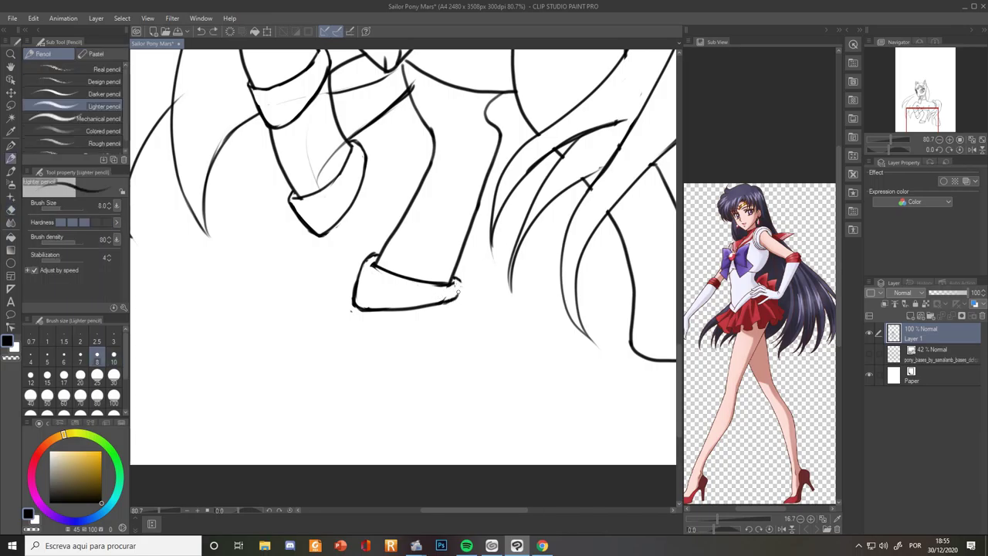
Draw a matching shoe over the rear hind leg's hoof, with a sloping upper edge and an outline around the hoof
{"action": "scroll", "coordinate": [385, 271], "scroll_direction": "down", "scroll_amount": 4}
{"action": "scroll", "coordinate": [424, 231], "scroll_direction": "up", "scroll_amount": 2}
{"action": "scroll", "coordinate": [572, 370], "scroll_direction": "up", "scroll_amount": 3}
{"action": "scroll", "coordinate": [572, 344], "scroll_direction": "down", "scroll_amount": 4}
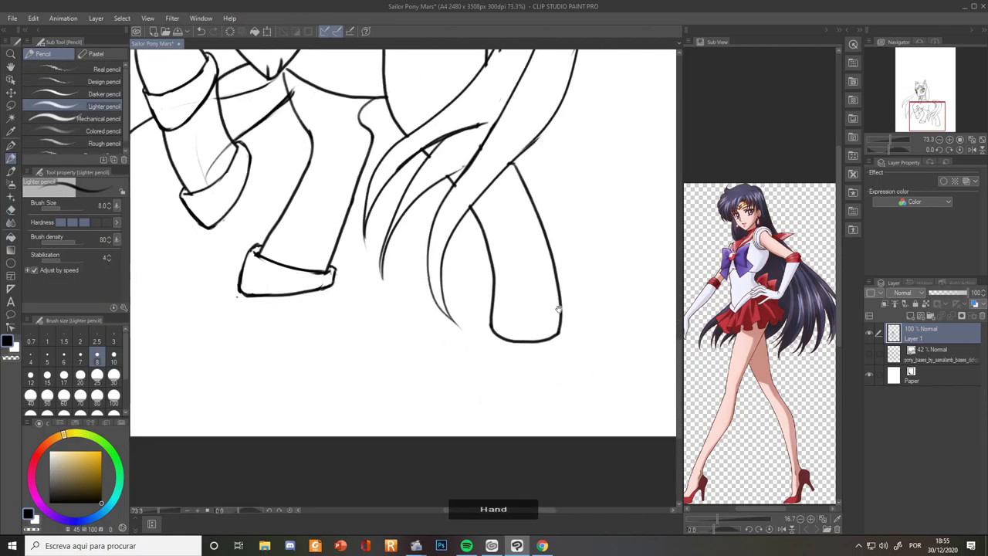
{"action": "scroll", "coordinate": [572, 344], "scroll_direction": "up", "scroll_amount": 4}
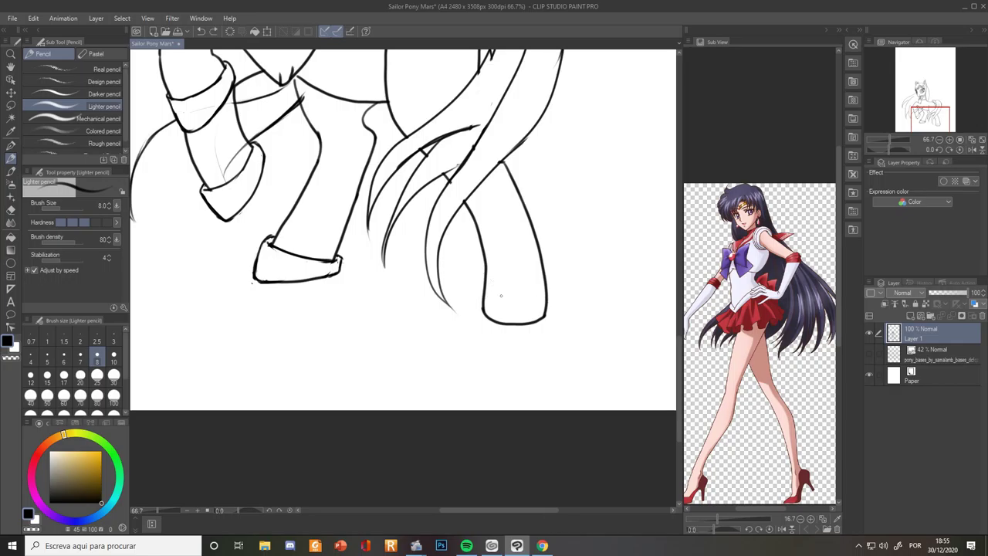
{"action": "key", "text": "ctrl+z"}
{"action": "key", "text": "ctrl+z"}
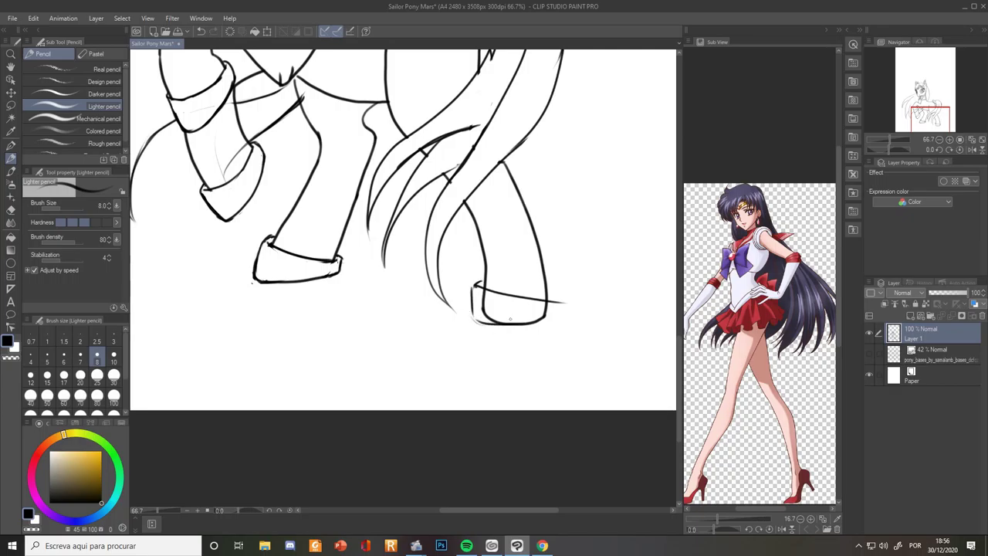
{"action": "scroll", "coordinate": [501, 316], "scroll_direction": "up", "scroll_amount": 2}
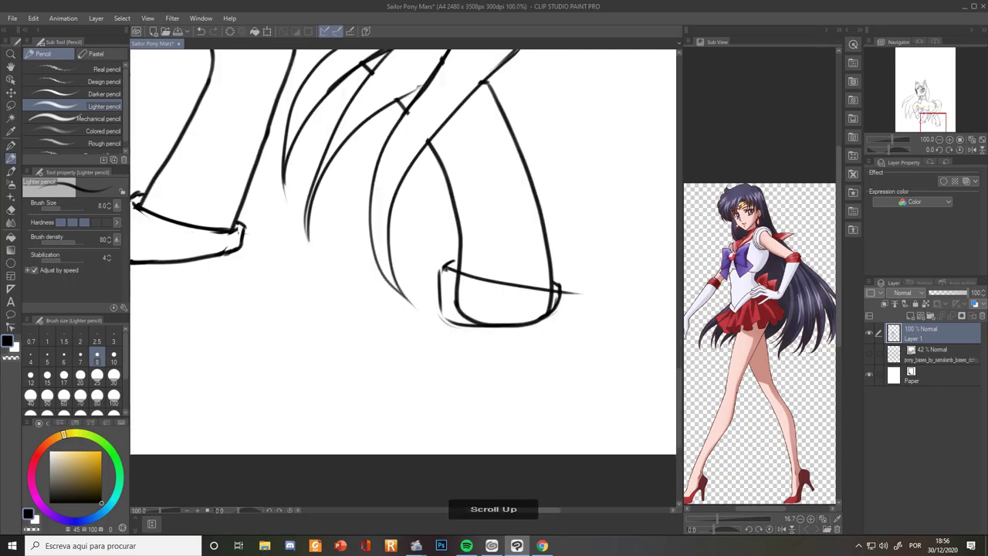
Erase the old hoof outline inside the rear hind leg's shoe, along both its front and back
{"action": "key", "text": "e"}
{"action": "scroll", "coordinate": [444, 297], "scroll_direction": "up", "scroll_amount": 2}
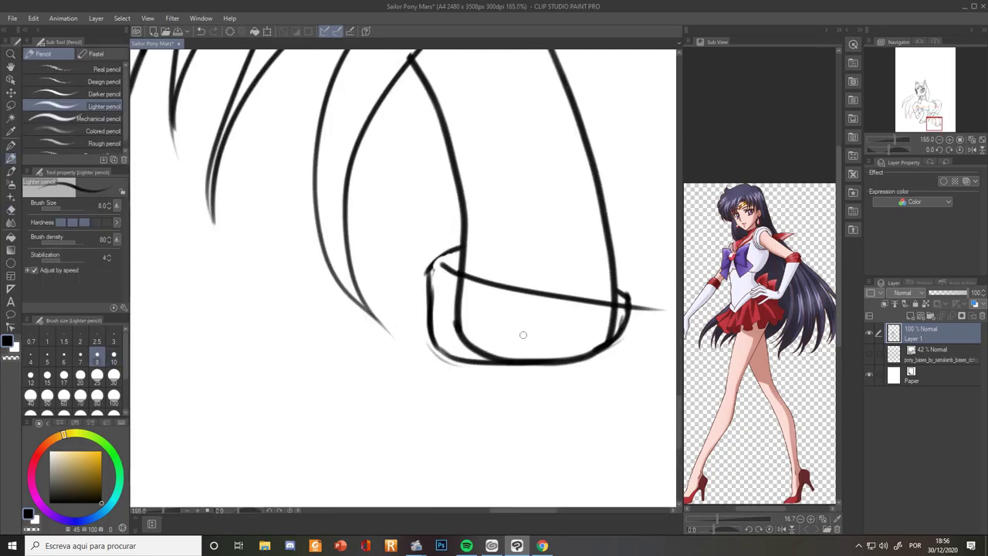
{"action": "scroll", "coordinate": [523, 335], "scroll_direction": "up", "scroll_amount": 1}
{"action": "mouse_move", "coordinate": [474, 286]}
{"action": "left_mouse_down"}
{"action": "mouse_move", "coordinate": [451, 319]}
{"action": "mouse_move", "coordinate": [455, 348]}
{"action": "mouse_move", "coordinate": [509, 372]}
{"action": "left_mouse_up"}
{"action": "key", "text": "p"}
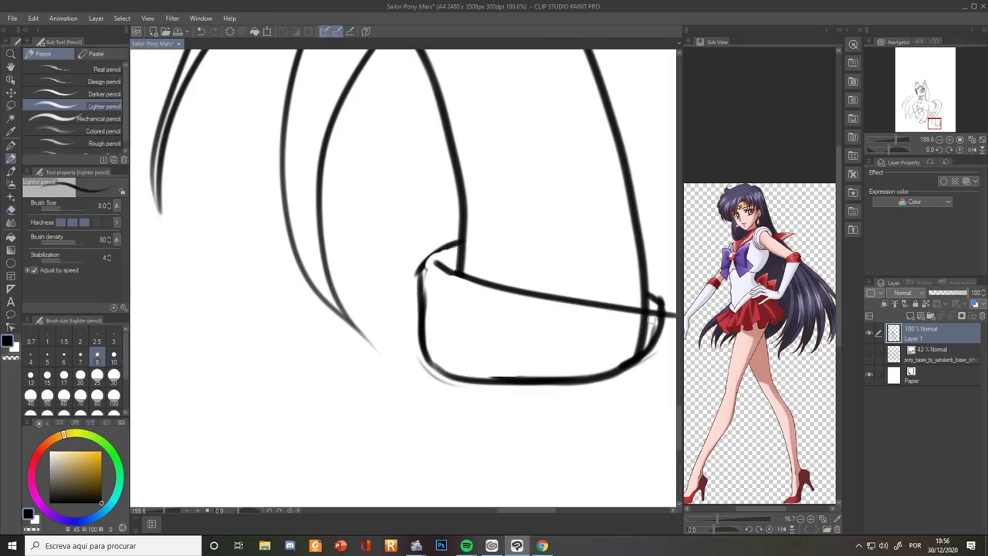
{"action": "key", "text": "e"}
{"action": "left_click_drag", "start_coordinate": [632, 353], "coordinate": [652, 311]}
{"action": "key", "text": "p"}
{"action": "scroll", "coordinate": [602, 327], "scroll_direction": "down", "scroll_amount": 1}
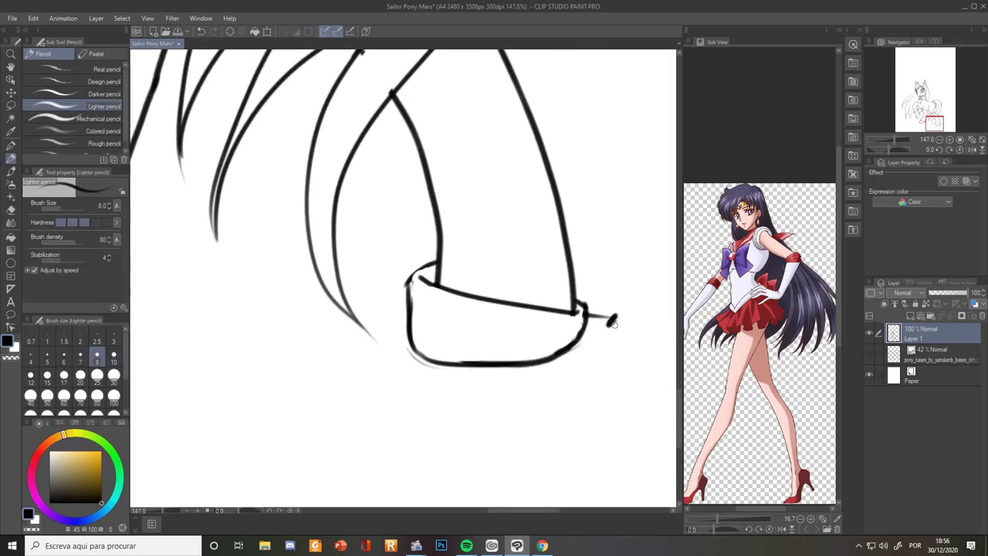
Erase the upper edge line overshooting the rear hind leg's shoe and redraw the shoe's back corner
{"action": "key", "text": "e"}
{"action": "left_click_drag", "start_coordinate": [414, 349], "coordinate": [423, 359]}
{"action": "scroll", "coordinate": [449, 372], "scroll_direction": "down", "scroll_amount": 4}
{"action": "key", "text": "p"}
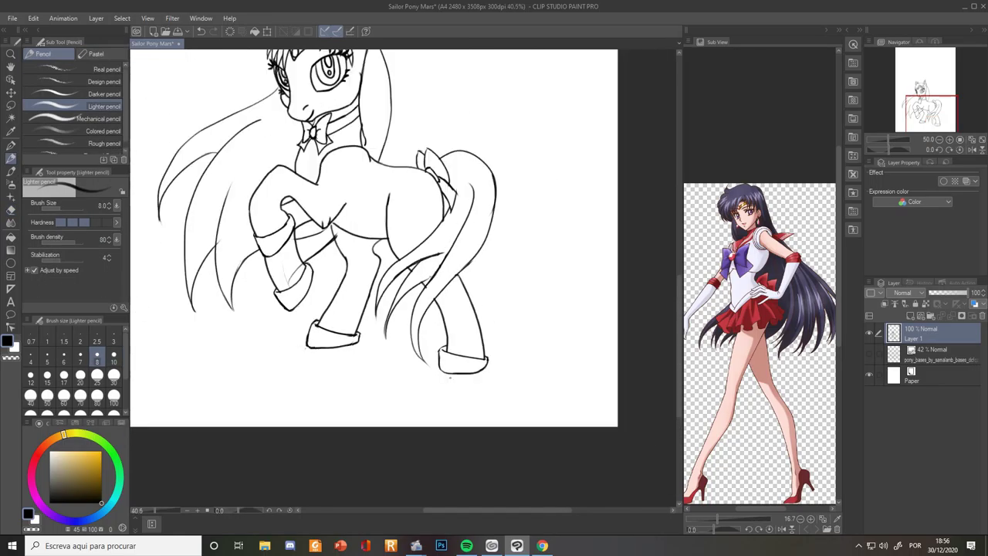
{"action": "scroll", "coordinate": [455, 363], "scroll_direction": "up", "scroll_amount": 1}
{"action": "scroll", "coordinate": [450, 376], "scroll_direction": "up", "scroll_amount": 3}
{"action": "left_click_drag", "start_coordinate": [511, 330], "coordinate": [543, 329]}
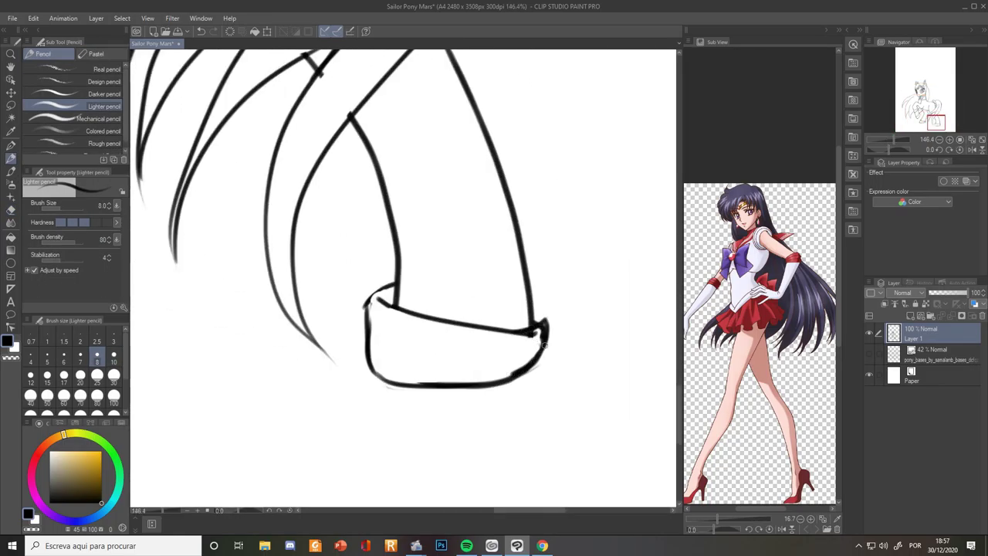
{"action": "scroll", "coordinate": [546, 318], "scroll_direction": "down", "scroll_amount": 5}
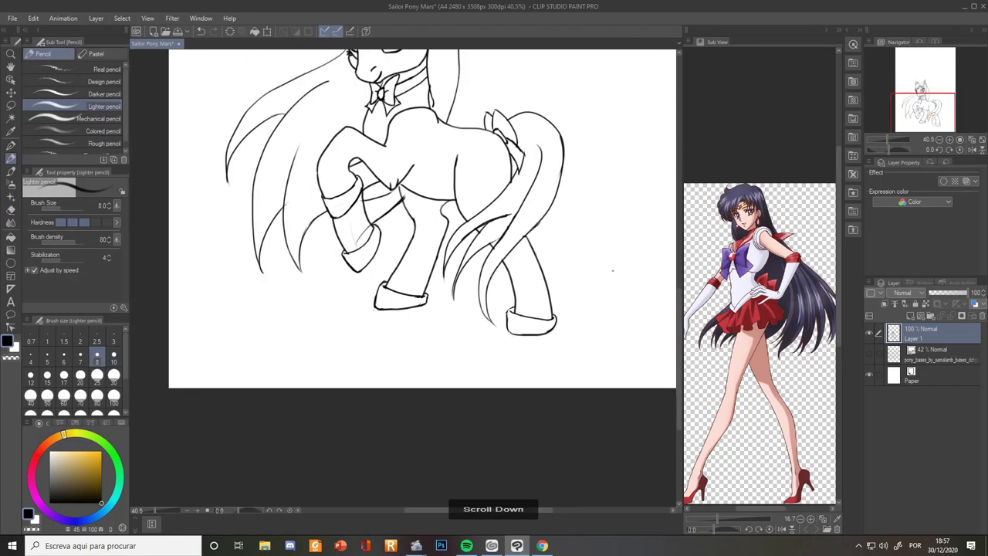
Touch up the front outline of the rear hind leg's shoe with the eraser and pencil
{"action": "scroll", "coordinate": [604, 305], "scroll_direction": "up", "scroll_amount": 6}
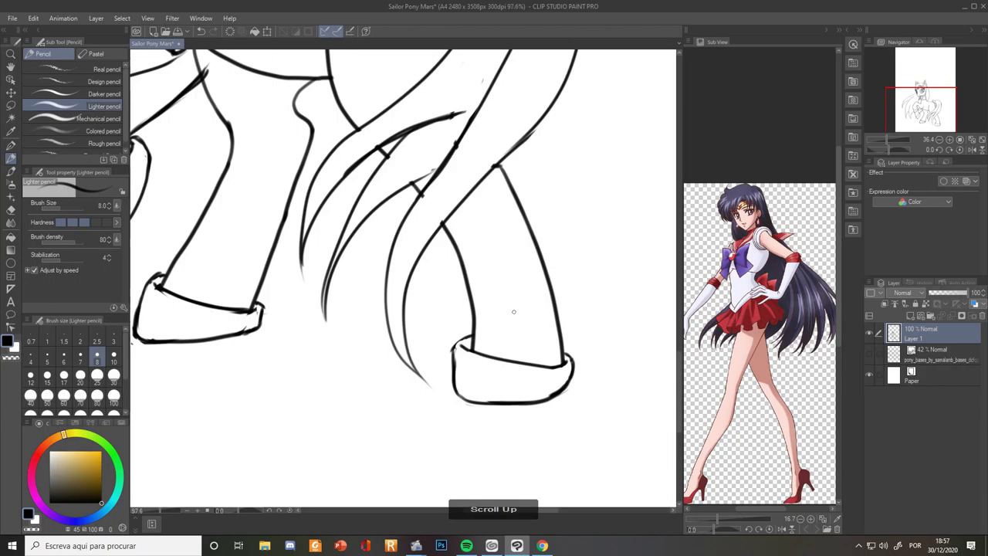
{"action": "key", "text": "e"}
{"action": "left_click_drag", "start_coordinate": [442, 366], "coordinate": [438, 349]}
{"action": "key", "text": "p"}
{"action": "scroll", "coordinate": [512, 300], "scroll_direction": "down", "scroll_amount": 4}
{"action": "left_click_drag", "start_coordinate": [426, 388], "coordinate": [472, 318]}
{"action": "scroll", "coordinate": [496, 301], "scroll_direction": "up", "scroll_amount": 3}
{"action": "key", "text": "e"}
{"action": "scroll", "coordinate": [610, 340], "scroll_direction": "down", "scroll_amount": 5}
{"action": "key", "text": "p"}
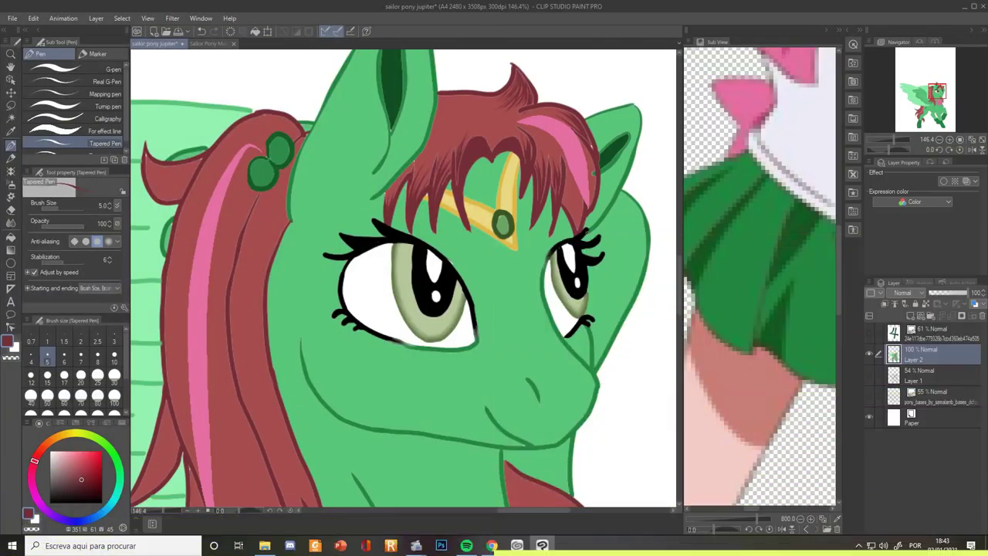
In the sailor pony jupiter drawing, paint dark red strands in the fringe beside the pink streak
{"action": "scroll", "coordinate": [593, 116], "scroll_direction": "up", "scroll_amount": 5}
{"action": "scroll", "coordinate": [594, 116], "scroll_direction": "down", "scroll_amount": 2}
{"action": "scroll", "coordinate": [585, 267], "scroll_direction": "up", "scroll_amount": 3}
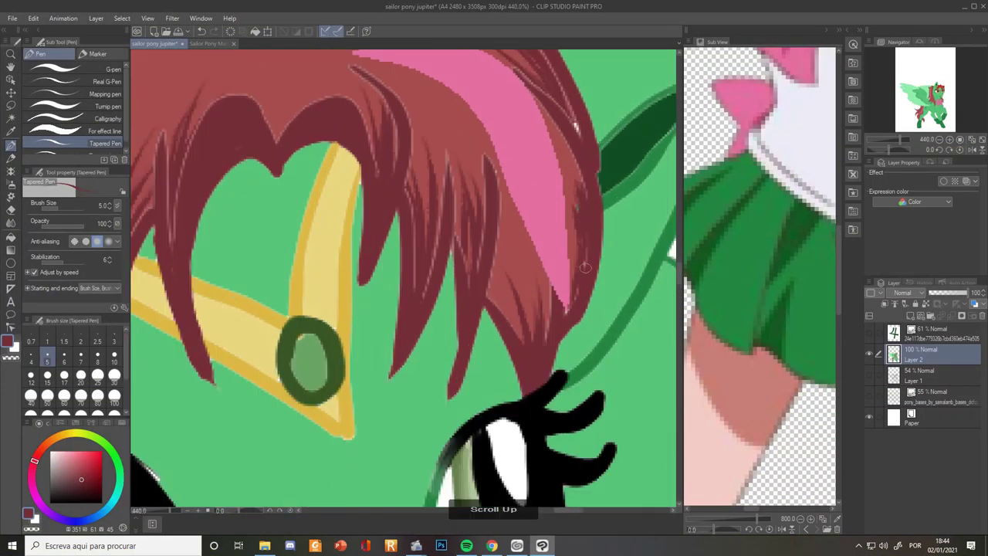
{"action": "scroll", "coordinate": [579, 140], "scroll_direction": "down", "scroll_amount": 4}
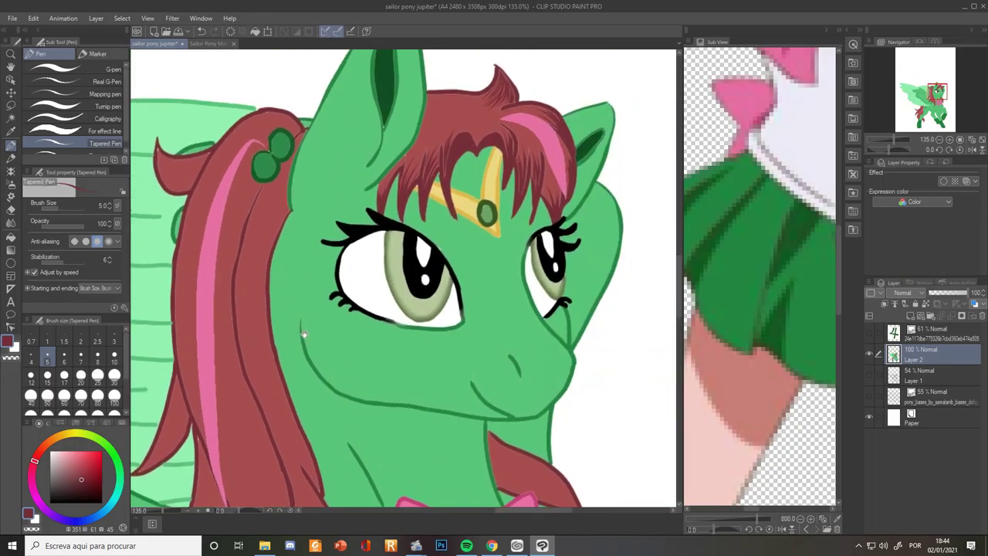
Select the red sections of the Jupiter pony's ponytail with Auto select, referring to all layers
{"action": "scroll", "coordinate": [418, 304], "scroll_direction": "up", "scroll_amount": 1}
{"action": "key", "text": "w"}
{"action": "left_click", "coordinate": [430, 365]}
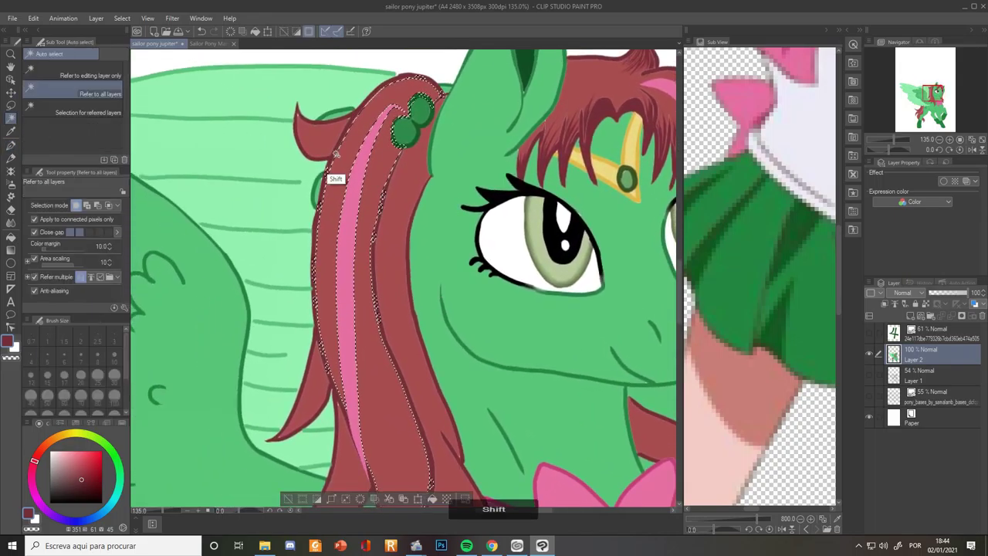
{"action": "left_click_drag", "start_coordinate": [431, 364], "coordinate": [440, 417]}
{"action": "left_click", "coordinate": [439, 335], "text": "shift"}
{"action": "scroll", "coordinate": [439, 335], "scroll_direction": "down", "scroll_amount": 1}
{"action": "scroll", "coordinate": [440, 239], "scroll_direction": "up", "scroll_amount": 2}
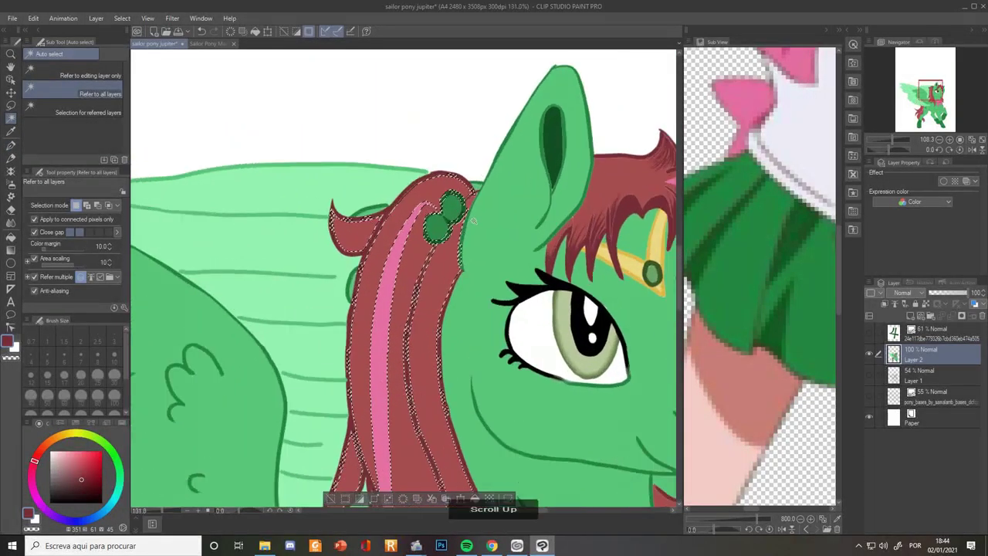
Paint dark red strands with the Tapered Pen in the front section of the ponytail, just below the green hair ties
{"action": "left_click", "coordinate": [11, 144]}
{"action": "scroll", "coordinate": [470, 197], "scroll_direction": "up", "scroll_amount": 6}
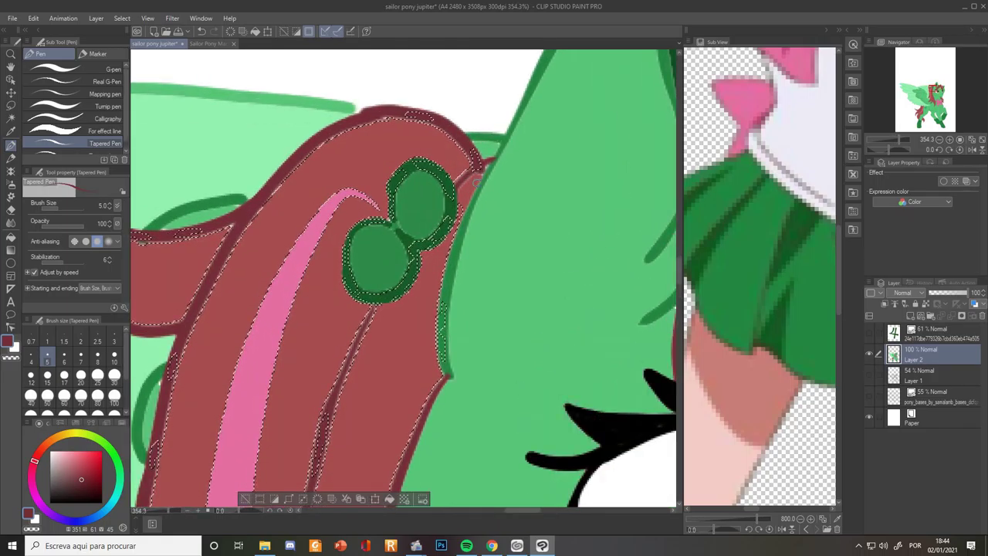
{"action": "key", "text": "w"}
{"action": "key", "text": "p"}
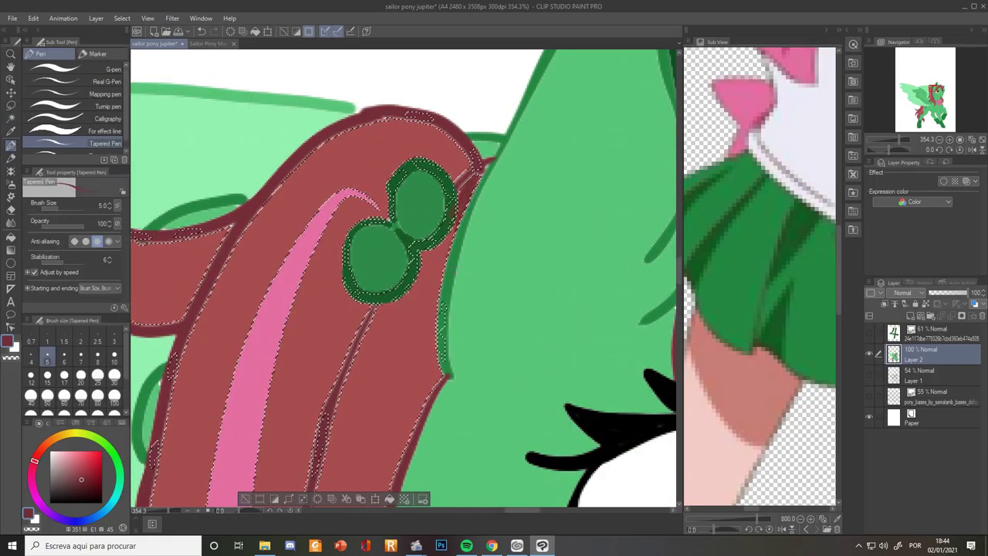
{"action": "scroll", "coordinate": [401, 278], "scroll_direction": "down", "scroll_amount": 3}
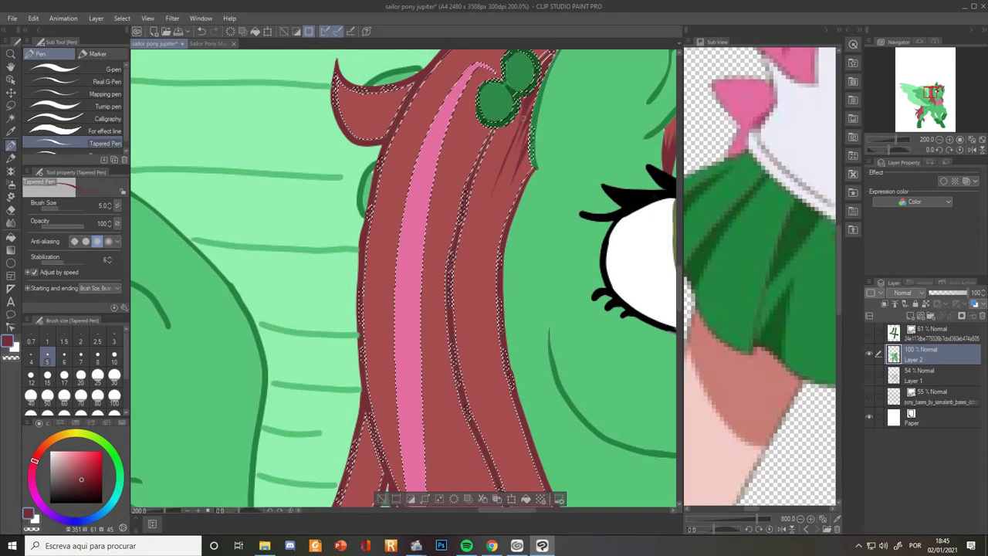
{"action": "left_click_drag", "start_coordinate": [523, 118], "coordinate": [490, 241]}
{"action": "mouse_move", "coordinate": [510, 127]}
{"action": "left_mouse_down"}
{"action": "mouse_move", "coordinate": [472, 232]}
{"action": "mouse_move", "coordinate": [482, 270]}
{"action": "mouse_move", "coordinate": [458, 280]}
{"action": "left_mouse_up"}
{"action": "left_click_drag", "start_coordinate": [506, 139], "coordinate": [471, 289]}
{"action": "scroll", "coordinate": [518, 144], "scroll_direction": "up", "scroll_amount": 1}
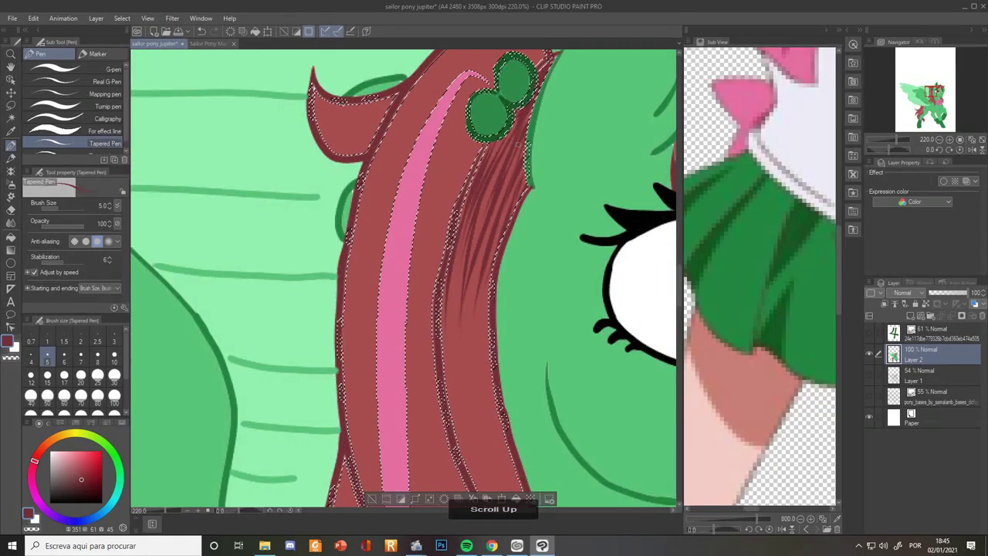
Paint dark red strands over the crown of the ponytail, curving down behind the pink streak
{"action": "scroll", "coordinate": [401, 278], "scroll_direction": "up", "scroll_amount": 3}
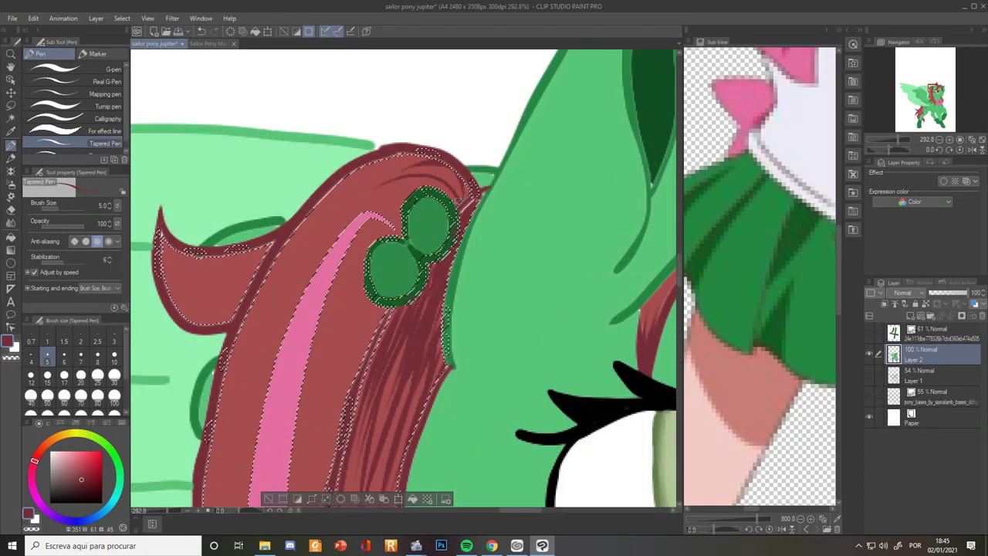
{"action": "left_click_drag", "start_coordinate": [416, 167], "coordinate": [297, 270]}
{"action": "left_click_drag", "start_coordinate": [378, 180], "coordinate": [257, 336]}
{"action": "left_click_drag", "start_coordinate": [354, 212], "coordinate": [286, 301]}
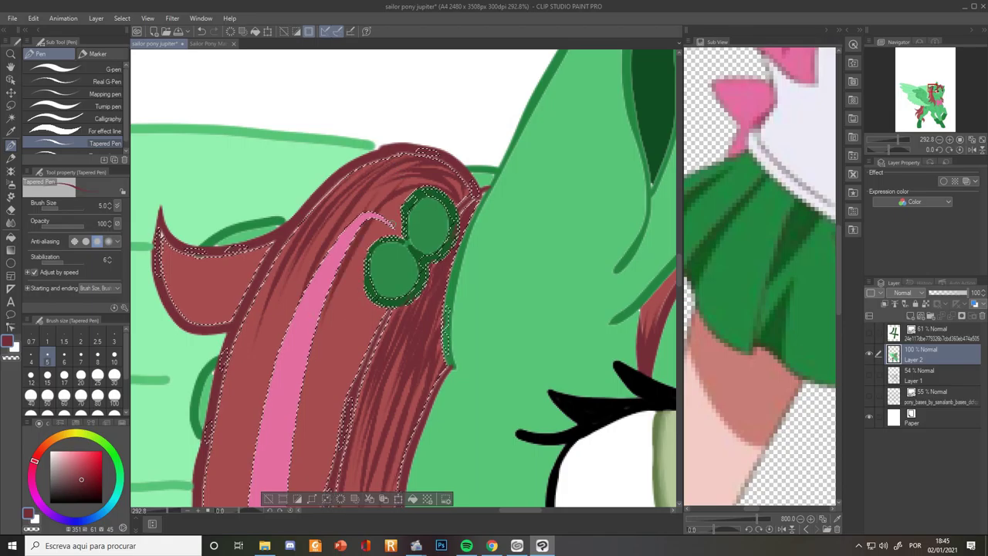
Paint dark red strands in the ponytail section between the pink streak and the inner dividing line
{"action": "left_click_drag", "start_coordinate": [364, 246], "coordinate": [325, 362]}
{"action": "left_click_drag", "start_coordinate": [365, 297], "coordinate": [337, 382]}
{"action": "left_click_drag", "start_coordinate": [355, 270], "coordinate": [321, 369]}
{"action": "scroll", "coordinate": [351, 265], "scroll_direction": "down", "scroll_amount": 4}
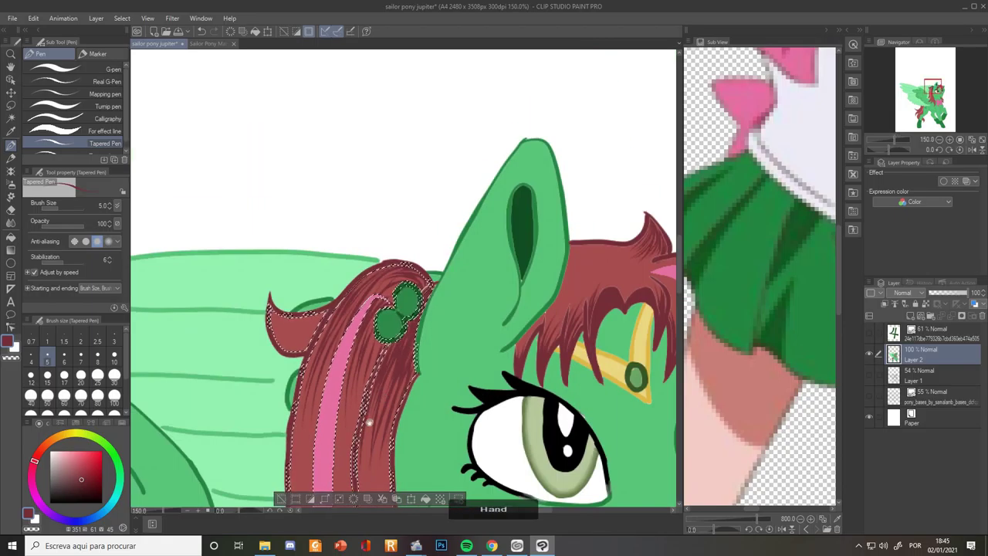
Paint dark red strands in the small curled flick at the back of the ponytail
{"action": "scroll", "coordinate": [380, 373], "scroll_direction": "up", "scroll_amount": 2}
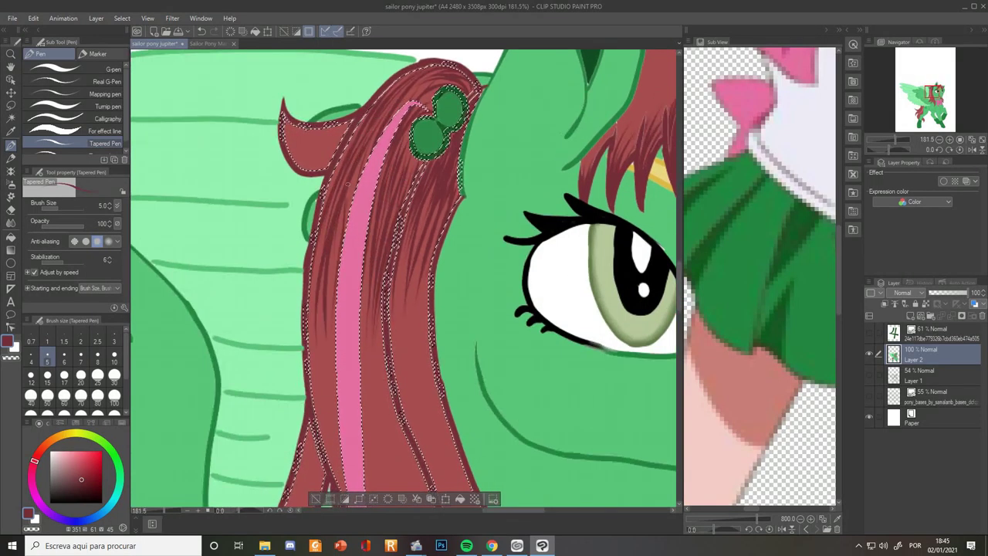
{"action": "scroll", "coordinate": [316, 115], "scroll_direction": "up", "scroll_amount": 3}
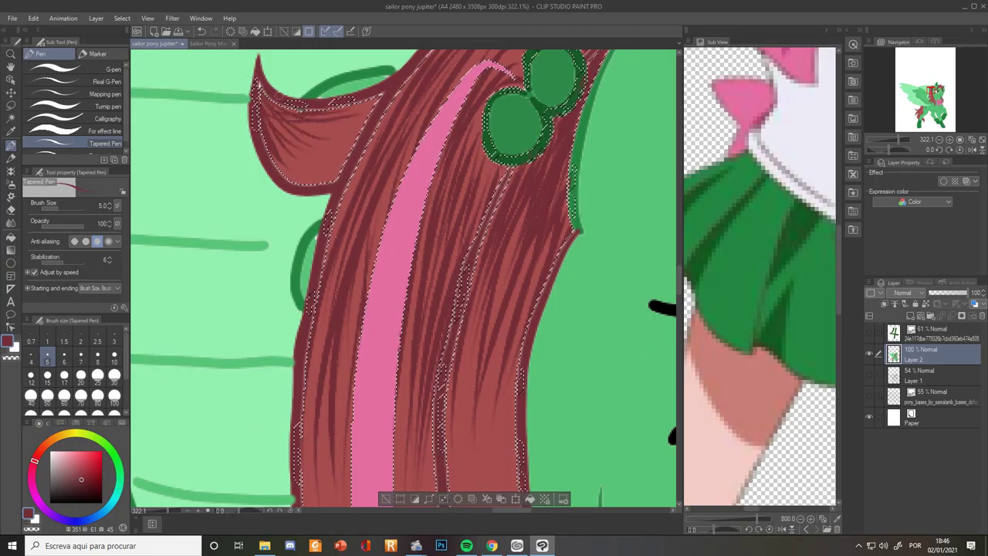
{"action": "mouse_move", "coordinate": [272, 112]}
{"action": "left_mouse_down"}
{"action": "mouse_move", "coordinate": [340, 165]}
{"action": "mouse_move", "coordinate": [318, 167]}
{"action": "left_mouse_up"}
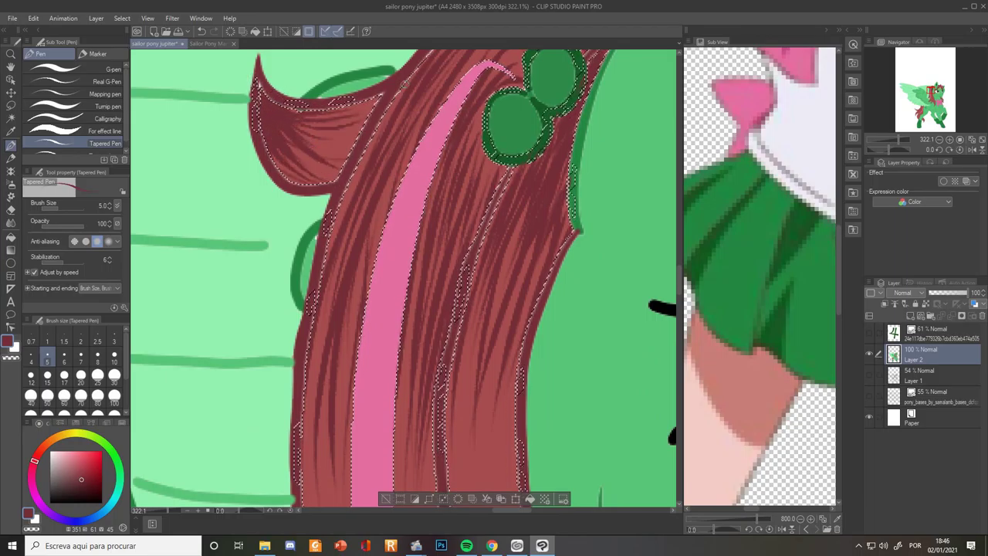
Paint dark red strands up from the tip of the ponytail's front lock and darken the tip solidly
{"action": "scroll", "coordinate": [494, 371], "scroll_direction": "down", "scroll_amount": 4}
{"action": "scroll", "coordinate": [472, 348], "scroll_direction": "up", "scroll_amount": 2}
{"action": "scroll", "coordinate": [471, 348], "scroll_direction": "up", "scroll_amount": 3}
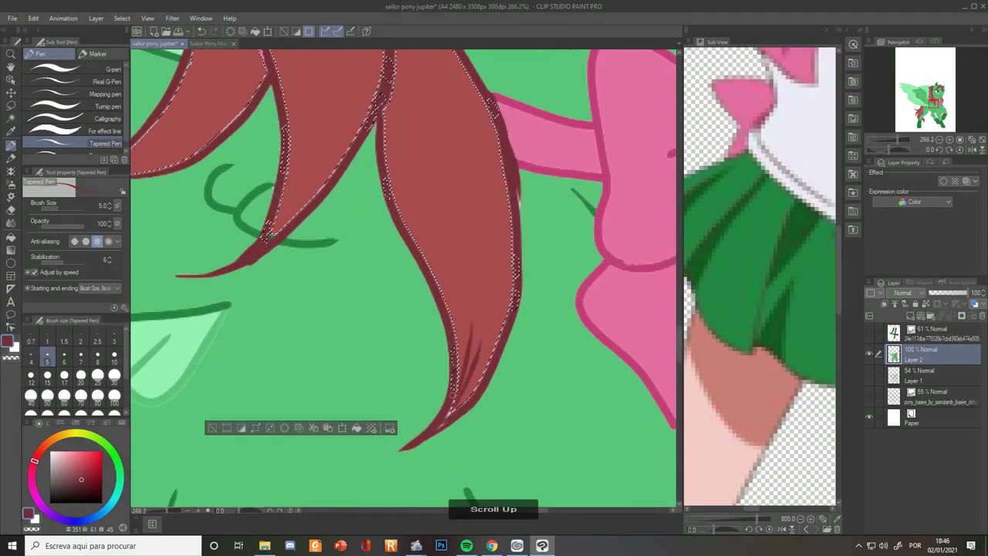
{"action": "scroll", "coordinate": [405, 161], "scroll_direction": "down", "scroll_amount": 3}
{"action": "scroll", "coordinate": [479, 166], "scroll_direction": "up", "scroll_amount": 2}
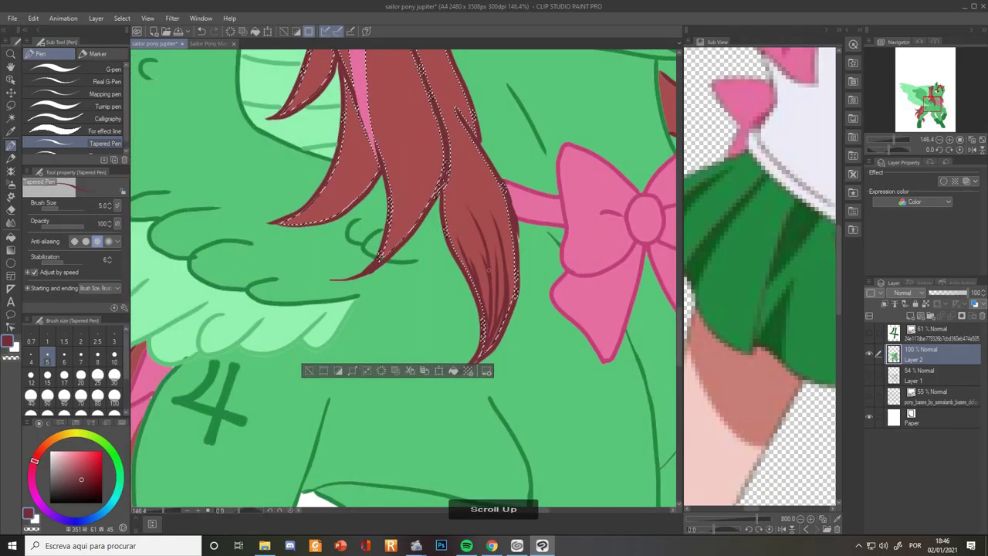
{"action": "scroll", "coordinate": [457, 226], "scroll_direction": "down", "scroll_amount": 3}
{"action": "scroll", "coordinate": [456, 226], "scroll_direction": "up", "scroll_amount": 4}
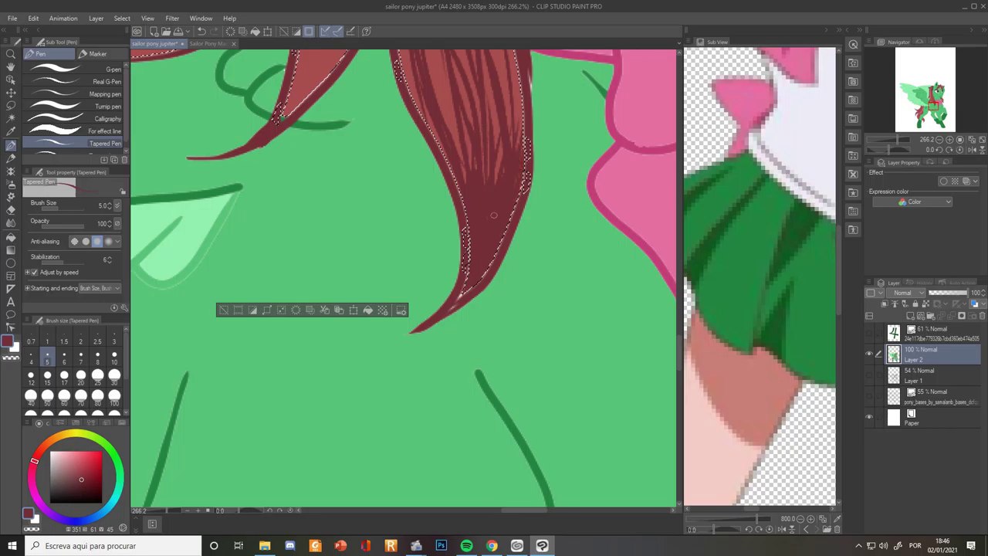
Extend the dark red strands up the front lock and into the small pointed lock above it
{"action": "scroll", "coordinate": [493, 215], "scroll_direction": "down", "scroll_amount": 2}
{"action": "scroll", "coordinate": [509, 232], "scroll_direction": "down", "scroll_amount": 2}
{"action": "scroll", "coordinate": [506, 192], "scroll_direction": "up", "scroll_amount": 2}
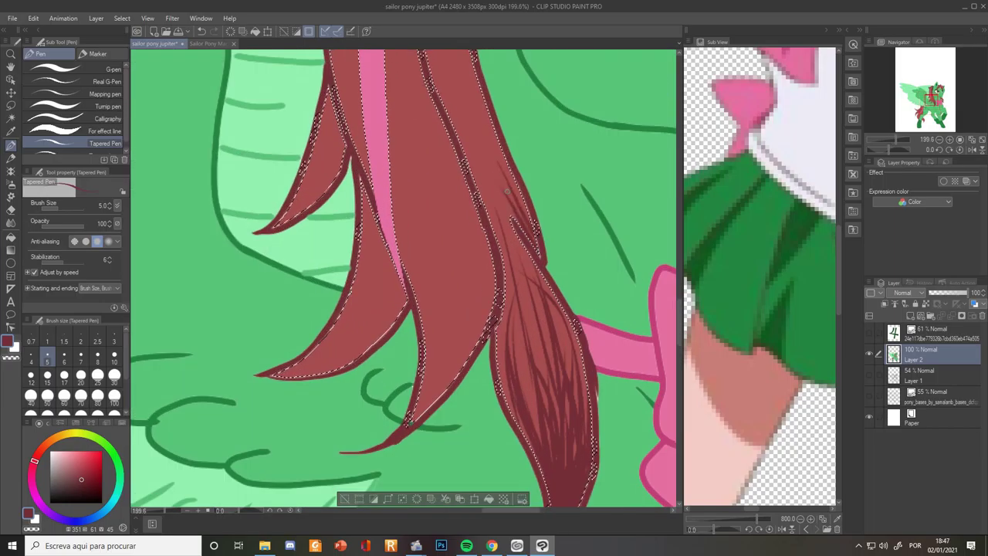
{"action": "scroll", "coordinate": [375, 346], "scroll_direction": "down", "scroll_amount": 2}
{"action": "scroll", "coordinate": [423, 373], "scroll_direction": "up", "scroll_amount": 2}
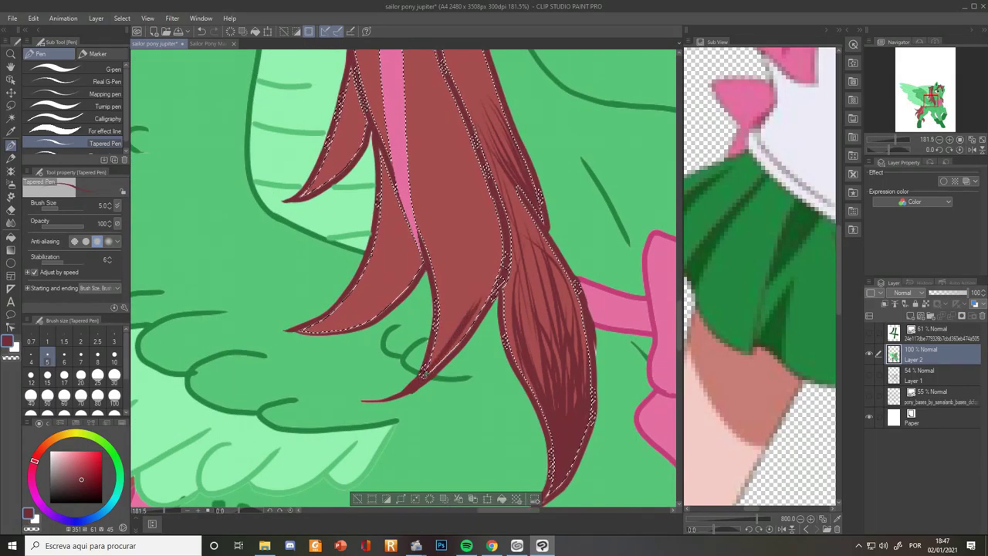
Paint dark red strands up from the tip of the ponytail's middle lock, beside the end of the pink streak
{"action": "left_click_drag", "start_coordinate": [465, 220], "coordinate": [434, 350]}
{"action": "left_click_drag", "start_coordinate": [418, 158], "coordinate": [437, 301]}
{"action": "mouse_move", "coordinate": [440, 141]}
{"action": "left_mouse_down"}
{"action": "mouse_move", "coordinate": [448, 309]}
{"action": "mouse_move", "coordinate": [456, 309]}
{"action": "left_mouse_up"}
{"action": "left_click_drag", "start_coordinate": [470, 152], "coordinate": [425, 373]}
{"action": "scroll", "coordinate": [426, 373], "scroll_direction": "down", "scroll_amount": 2}
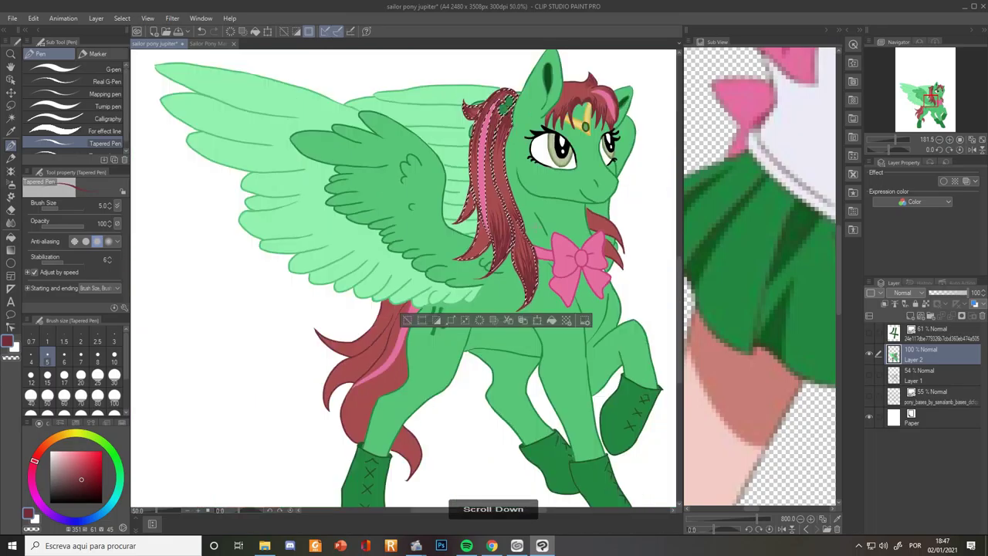
Paint dark red strands in the long lock directly behind the end of the pink streak
{"action": "scroll", "coordinate": [504, 360], "scroll_direction": "up", "scroll_amount": 3}
{"action": "mouse_move", "coordinate": [382, 305]}
{"action": "left_mouse_down"}
{"action": "mouse_move", "coordinate": [465, 224]}
{"action": "mouse_move", "coordinate": [477, 232]}
{"action": "left_mouse_up"}
{"action": "left_click_drag", "start_coordinate": [423, 288], "coordinate": [468, 199]}
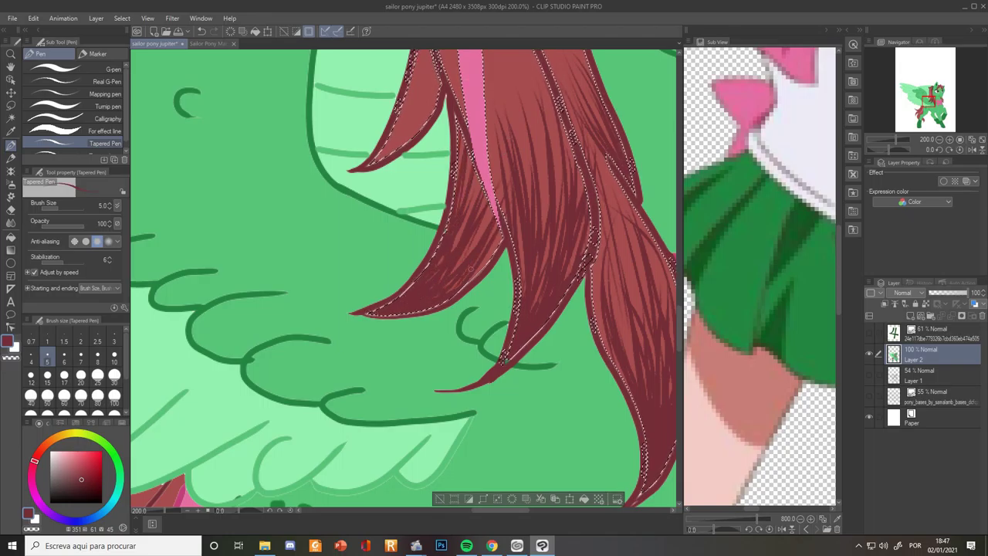
{"action": "scroll", "coordinate": [470, 269], "scroll_direction": "down", "scroll_amount": 3}
Paint dark red strands in the small rearmost lock of the ponytail and clear the selection
{"action": "scroll", "coordinate": [436, 167], "scroll_direction": "up", "scroll_amount": 5}
{"action": "left_click_drag", "start_coordinate": [351, 251], "coordinate": [440, 123]}
{"action": "left_click_drag", "start_coordinate": [366, 245], "coordinate": [463, 116]}
{"action": "scroll", "coordinate": [432, 255], "scroll_direction": "down", "scroll_amount": 5}
{"action": "scroll", "coordinate": [421, 262], "scroll_direction": "up", "scroll_amount": 3}
{"action": "left_click_drag", "start_coordinate": [401, 287], "coordinate": [446, 189]}
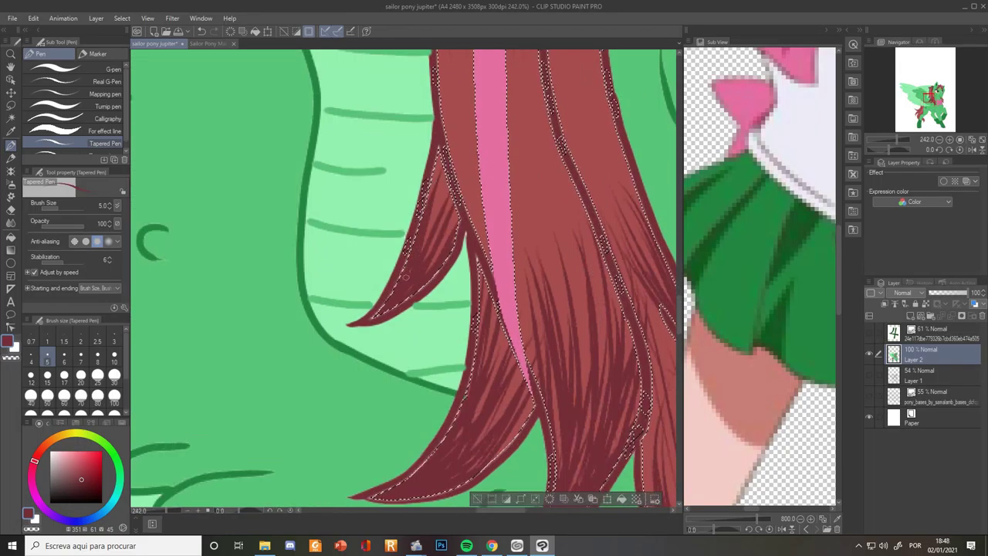
{"action": "scroll", "coordinate": [405, 274], "scroll_direction": "down", "scroll_amount": 3}
{"action": "scroll", "coordinate": [404, 274], "scroll_direction": "up", "scroll_amount": 2}
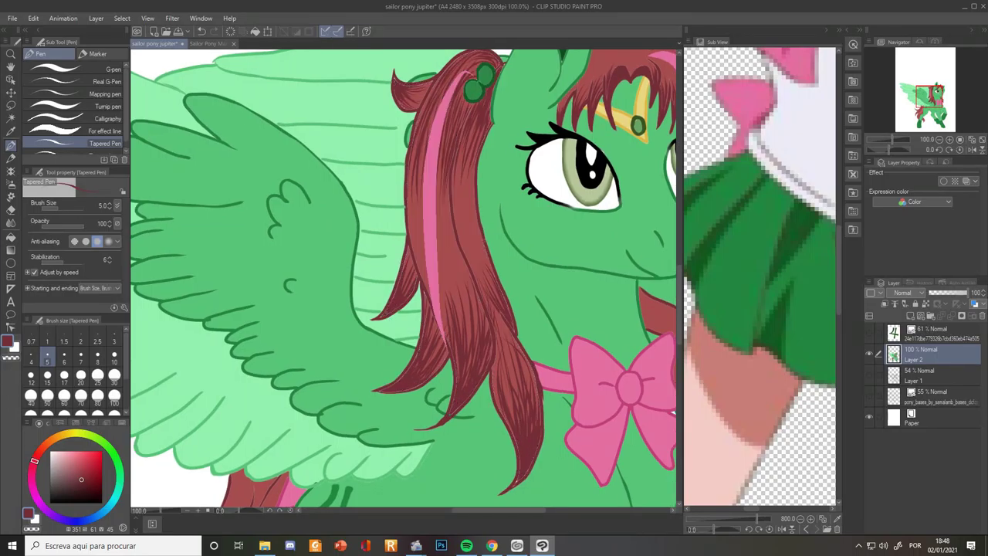
Paint over the pale gaps along the edges of the ponytail's back and middle locks with dark red
{"action": "scroll", "coordinate": [553, 252], "scroll_direction": "up", "scroll_amount": 3}
{"action": "scroll", "coordinate": [553, 251], "scroll_direction": "up", "scroll_amount": 1}
{"action": "scroll", "coordinate": [553, 251], "scroll_direction": "down", "scroll_amount": 2}
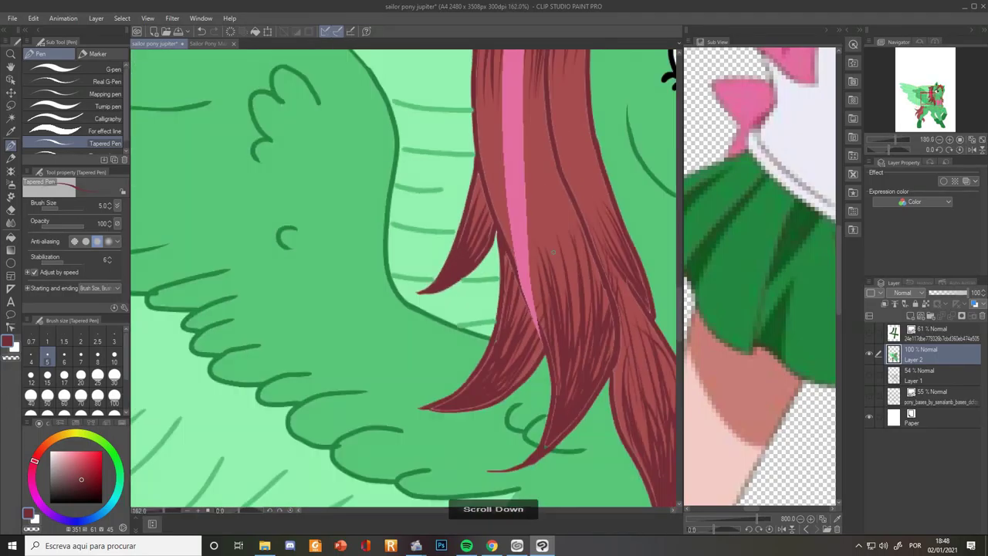
{"action": "scroll", "coordinate": [473, 75], "scroll_direction": "up", "scroll_amount": 4}
{"action": "scroll", "coordinate": [495, 402], "scroll_direction": "down", "scroll_amount": 4}
{"action": "scroll", "coordinate": [493, 339], "scroll_direction": "up", "scroll_amount": 5}
{"action": "scroll", "coordinate": [529, 423], "scroll_direction": "down", "scroll_amount": 4}
{"action": "key", "text": "space"}
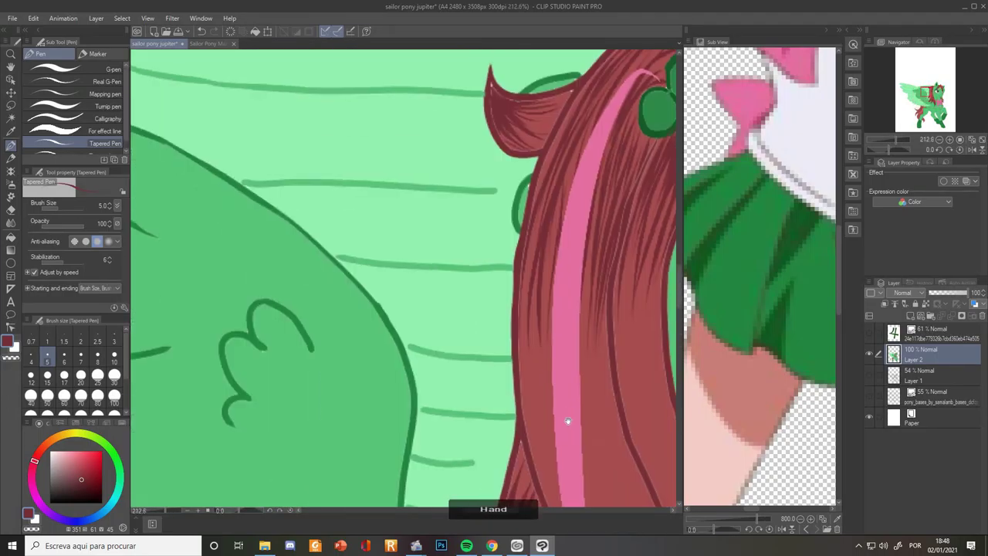
{"action": "left_click_drag", "start_coordinate": [568, 420], "coordinate": [541, 460]}
{"action": "scroll", "coordinate": [586, 111], "scroll_direction": "down", "scroll_amount": 3}
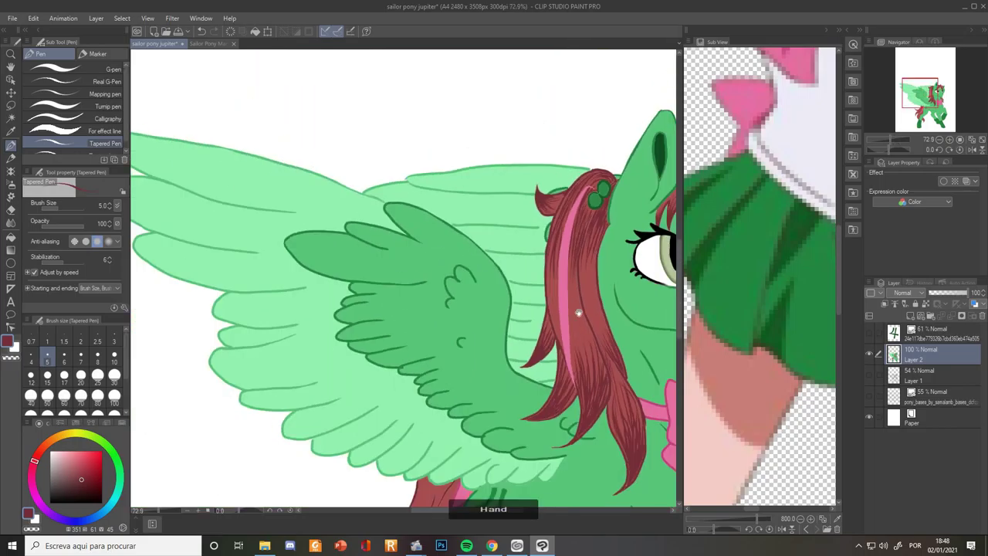
{"action": "scroll", "coordinate": [384, 198], "scroll_direction": "up", "scroll_amount": 5}
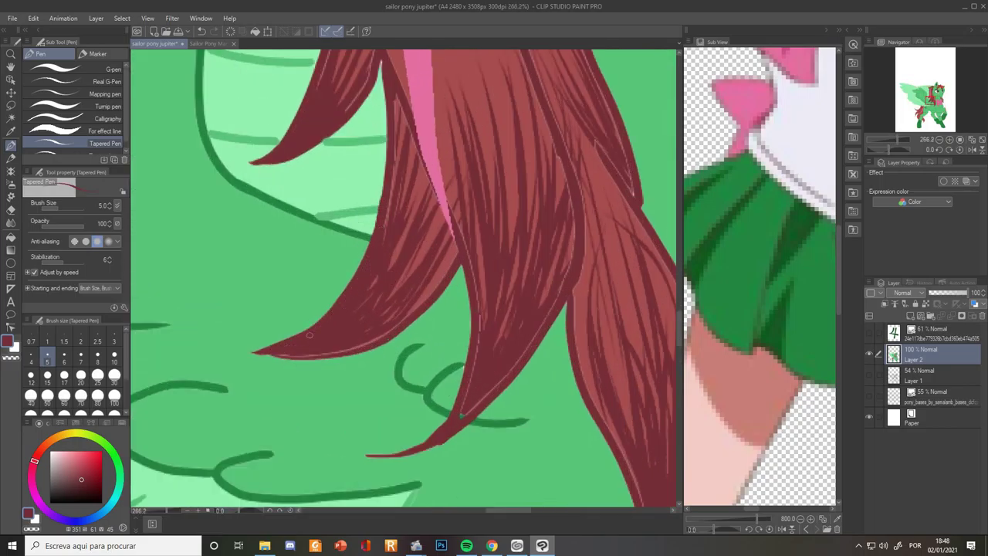
{"action": "scroll", "coordinate": [344, 343], "scroll_direction": "up", "scroll_amount": 1}
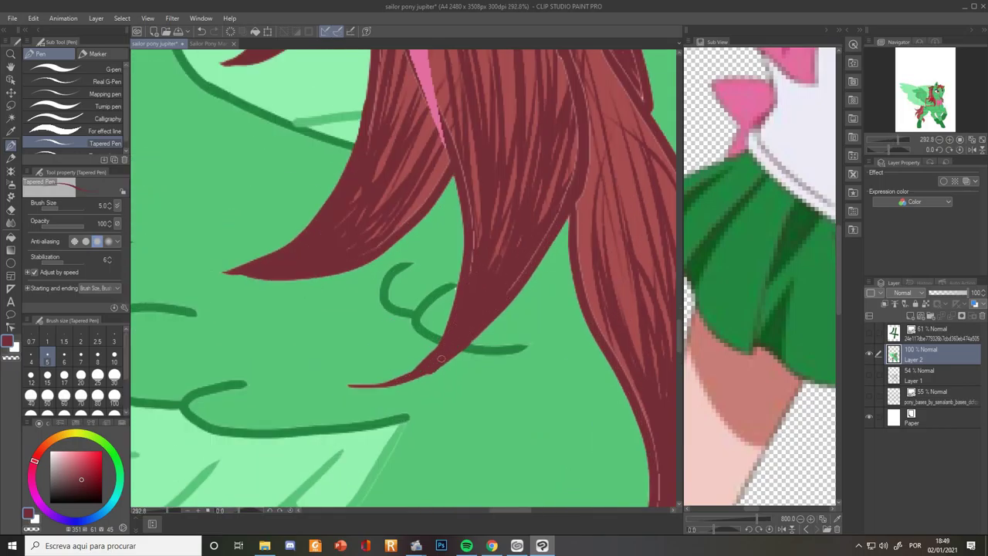
Touch up the edges of the ponytail's front lock tip with dark red
{"action": "scroll", "coordinate": [441, 358], "scroll_direction": "down", "scroll_amount": 1}
{"action": "scroll", "coordinate": [610, 318], "scroll_direction": "down", "scroll_amount": 8}
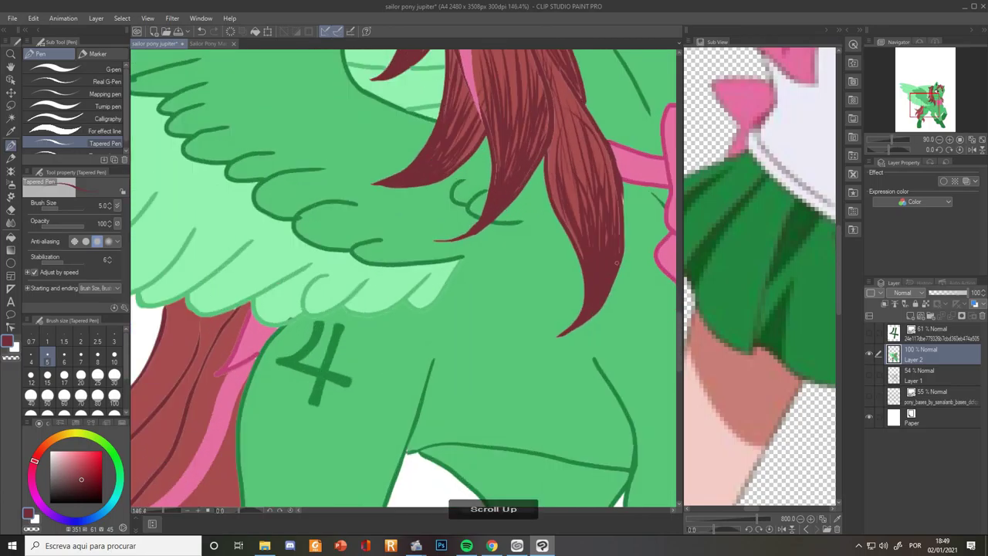
{"action": "scroll", "coordinate": [587, 231], "scroll_direction": "up", "scroll_amount": 8}
{"action": "scroll", "coordinate": [551, 276], "scroll_direction": "down", "scroll_amount": 10}
{"action": "scroll", "coordinate": [577, 263], "scroll_direction": "down", "scroll_amount": 6}
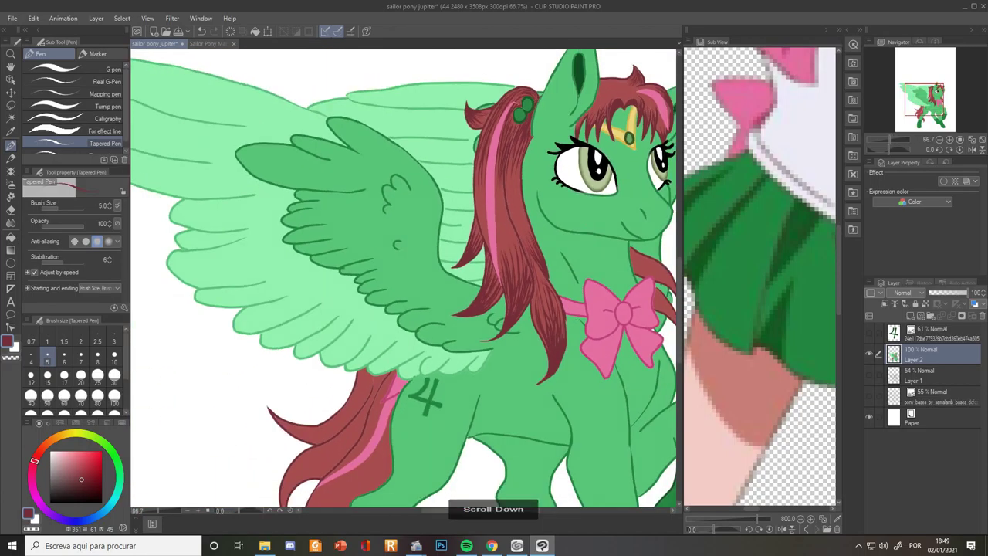
Sample the hair ties' green and touch up their edges at the top of the ponytail
{"action": "scroll", "coordinate": [621, 146], "scroll_direction": "up", "scroll_amount": 8}
{"action": "left_click_drag", "start_coordinate": [622, 145], "coordinate": [563, 295]}
{"action": "scroll", "coordinate": [317, 286], "scroll_direction": "up", "scroll_amount": 4}
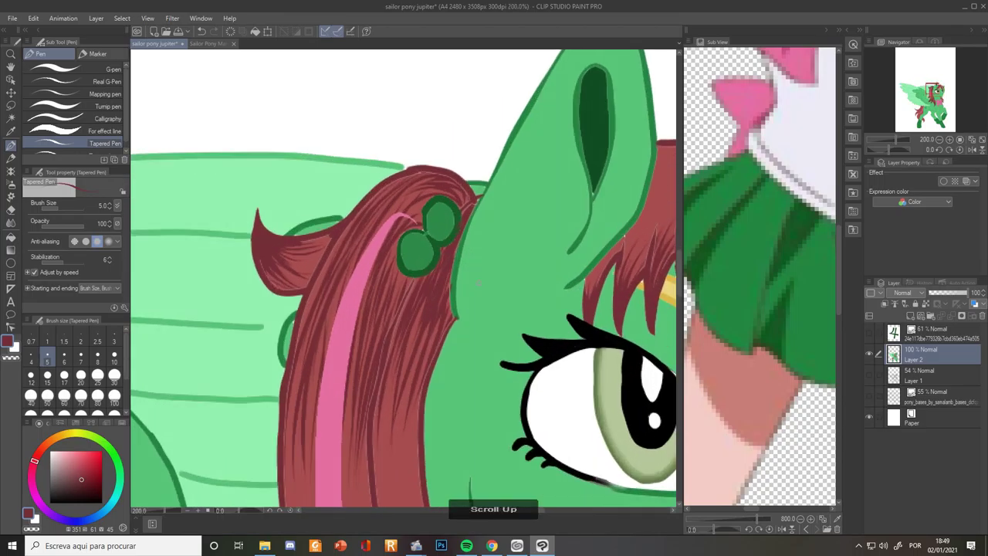
{"action": "left_click", "coordinate": [440, 225], "text": "alt"}
{"action": "left_click", "coordinate": [432, 208], "text": "alt"}
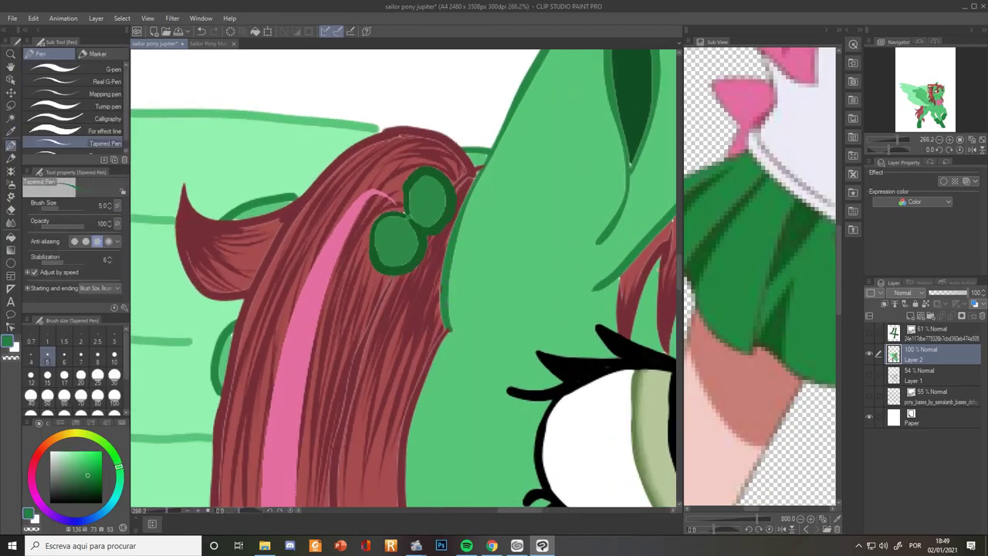
{"action": "scroll", "coordinate": [463, 232], "scroll_direction": "down", "scroll_amount": 4}
{"action": "scroll", "coordinate": [463, 232], "scroll_direction": "up", "scroll_amount": 2}
Select the red area of the fringe with Auto select and sample its dark red for the Tapered Pen
{"action": "key", "text": "w"}
{"action": "left_click", "coordinate": [458, 239]}
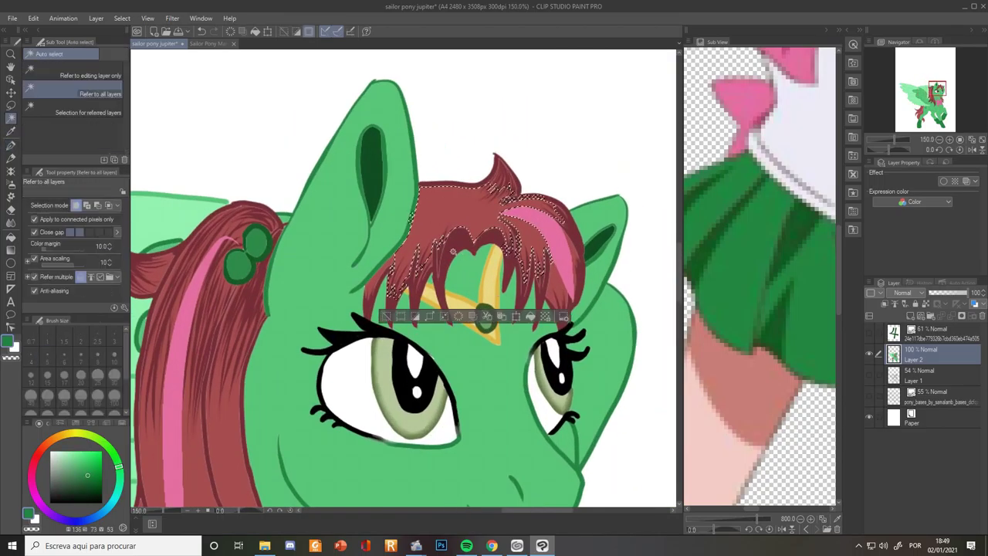
{"action": "left_click", "coordinate": [457, 239], "text": "alt"}
{"action": "key", "text": "p"}
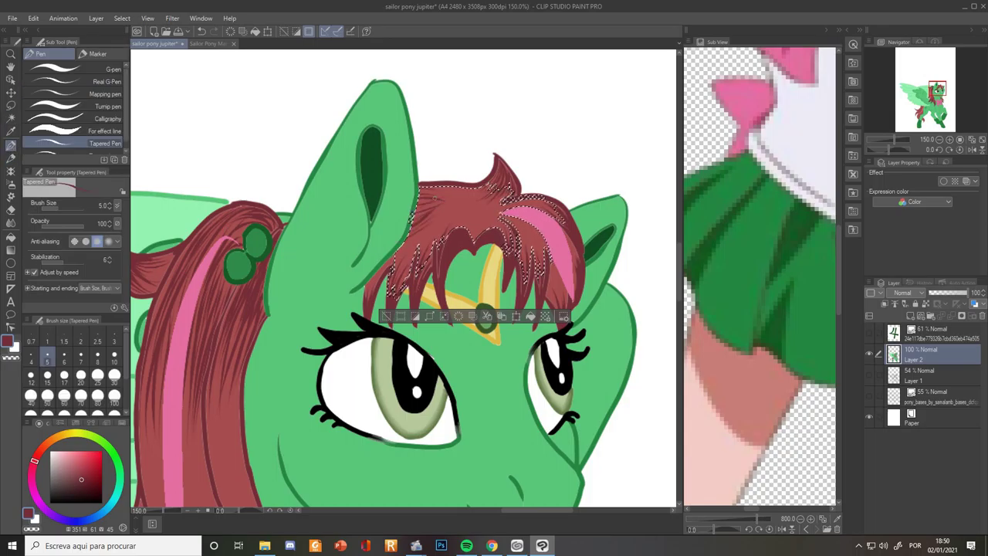
Select the two red hair locks in front of the neck, paint dark red strands in them, and clear the selection
{"action": "scroll", "coordinate": [452, 201], "scroll_direction": "down", "scroll_amount": 3}
{"action": "left_click_drag", "start_coordinate": [464, 448], "coordinate": [467, 247]}
{"action": "scroll", "coordinate": [510, 278], "scroll_direction": "up", "scroll_amount": 1}
{"action": "key", "text": "w"}
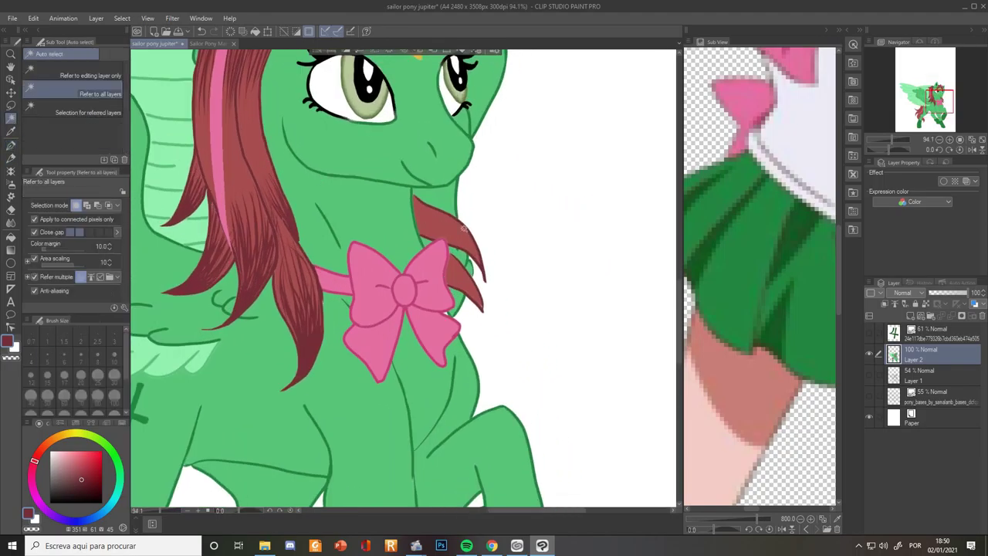
{"action": "left_click", "coordinate": [465, 246]}
{"action": "scroll", "coordinate": [464, 245], "scroll_direction": "up", "scroll_amount": 2}
{"action": "key", "text": "p"}
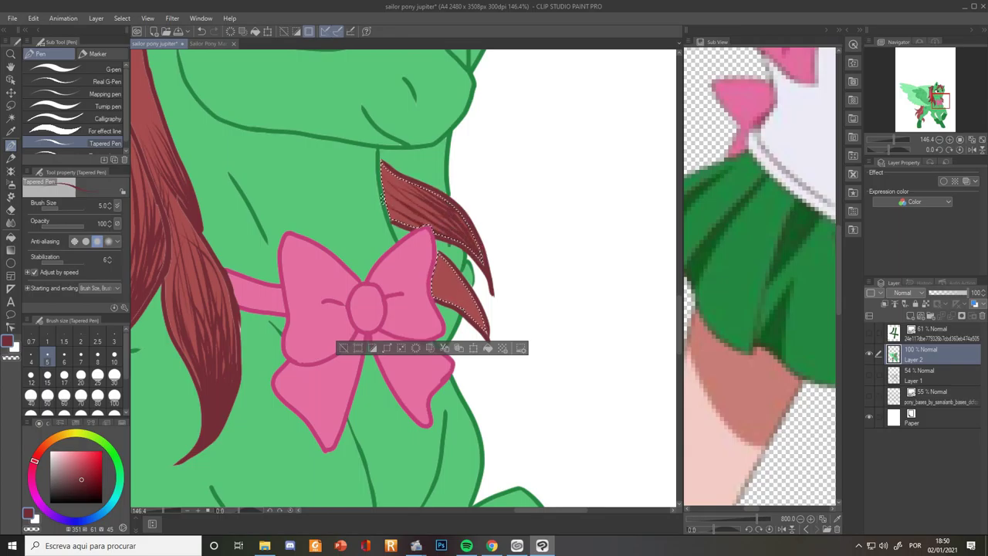
{"action": "scroll", "coordinate": [463, 443], "scroll_direction": "up", "scroll_amount": 2}
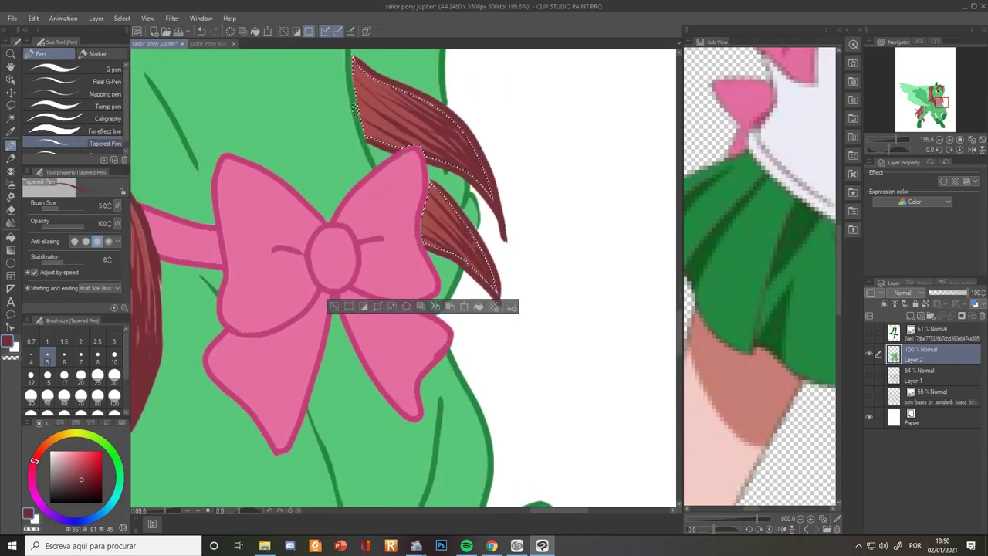
{"action": "key", "text": "ctrl+d"}
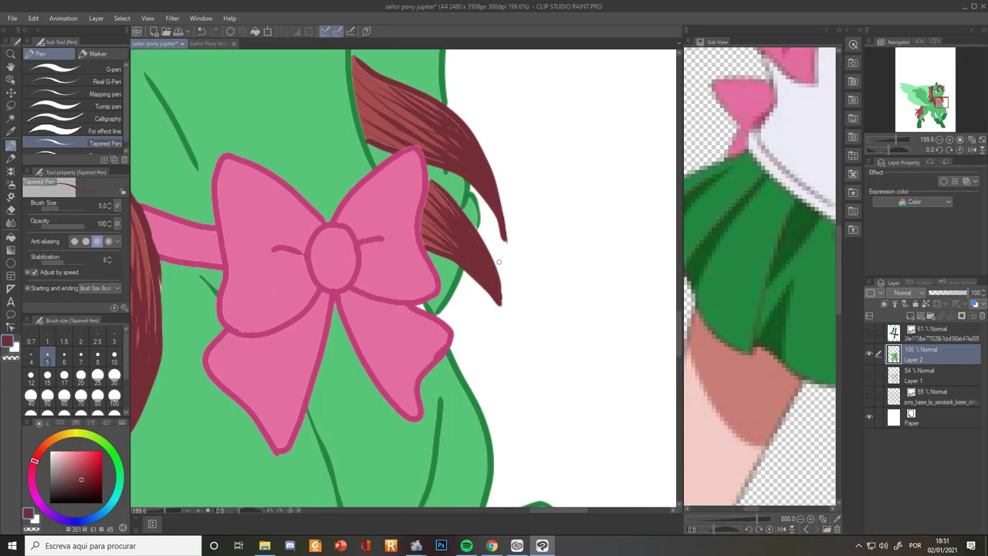
Sample the body green and fill the small gap beside the bow, below the lower front hair lock
{"action": "scroll", "coordinate": [508, 333], "scroll_direction": "down", "scroll_amount": 5}
{"action": "scroll", "coordinate": [490, 351], "scroll_direction": "up", "scroll_amount": 5}
{"action": "left_click", "coordinate": [483, 351], "text": "alt"}
{"action": "key", "text": "g"}
{"action": "left_click", "coordinate": [463, 280]}
{"action": "scroll", "coordinate": [472, 293], "scroll_direction": "down", "scroll_amount": 5}
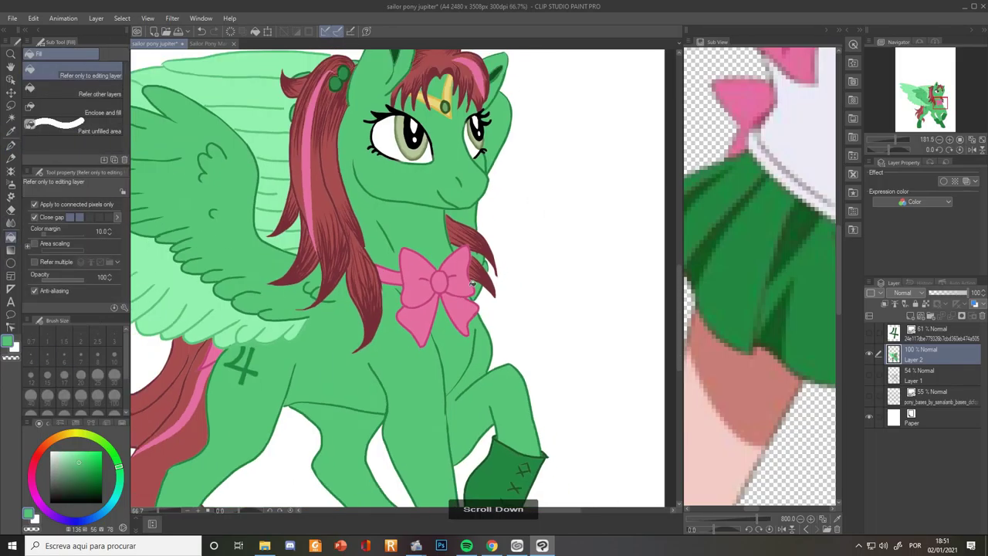
Select the tail's red sections, including the tip behind the hind leg, with Auto select referring to all layers
{"action": "left_click_drag", "start_coordinate": [219, 434], "coordinate": [562, 193]}
{"action": "scroll", "coordinate": [562, 193], "scroll_direction": "up", "scroll_amount": 2}
{"action": "left_click", "coordinate": [11, 119]}
{"action": "left_click", "coordinate": [444, 189]}
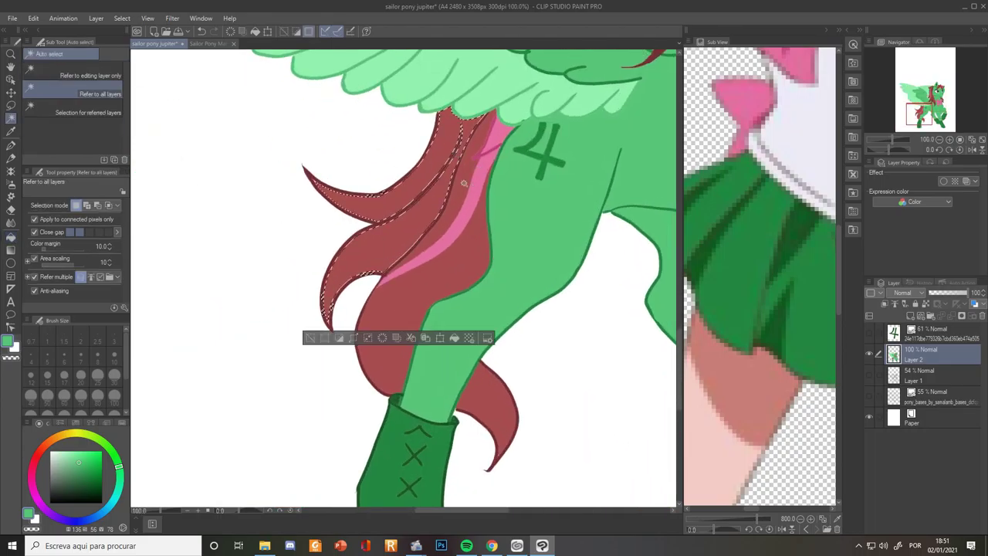
{"action": "left_click", "coordinate": [461, 194], "text": "shift"}
{"action": "left_click", "coordinate": [468, 255], "text": "shift"}
{"action": "left_click", "coordinate": [490, 392], "text": "shift"}
Sample the tail outline's dark red for the Tapered Pen and paint strands at the tail's base below the wing
{"action": "left_click", "coordinate": [12, 145]}
{"action": "scroll", "coordinate": [456, 112], "scroll_direction": "up", "scroll_amount": 5}
{"action": "left_click_drag", "start_coordinate": [423, 110], "coordinate": [405, 188]}
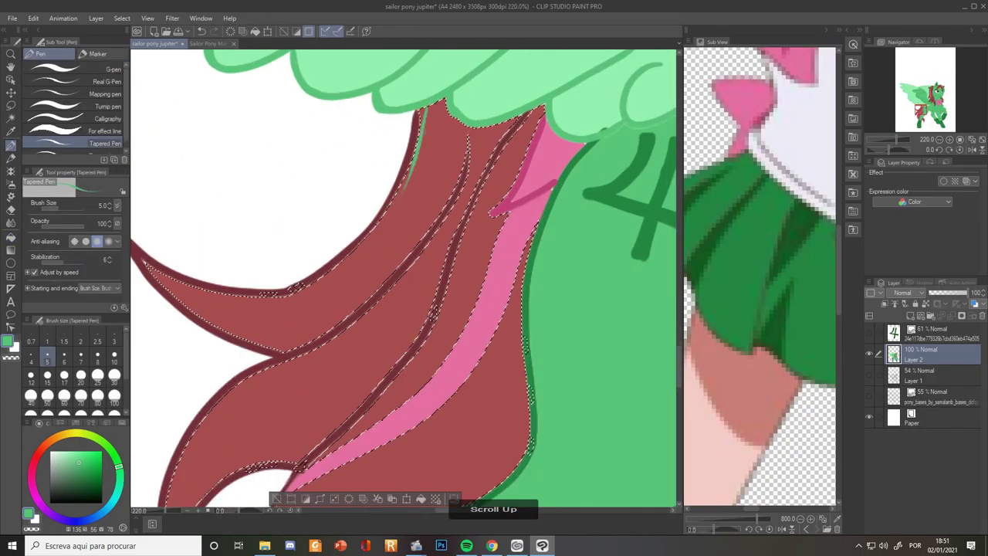
{"action": "key", "text": "ctrl+z"}
{"action": "left_click", "coordinate": [414, 157], "text": "alt"}
{"action": "left_click_drag", "start_coordinate": [430, 114], "coordinate": [395, 229]}
{"action": "mouse_move", "coordinate": [464, 130]}
{"action": "left_mouse_down"}
{"action": "mouse_move", "coordinate": [385, 251]}
{"action": "mouse_move", "coordinate": [420, 239]}
{"action": "left_mouse_up"}
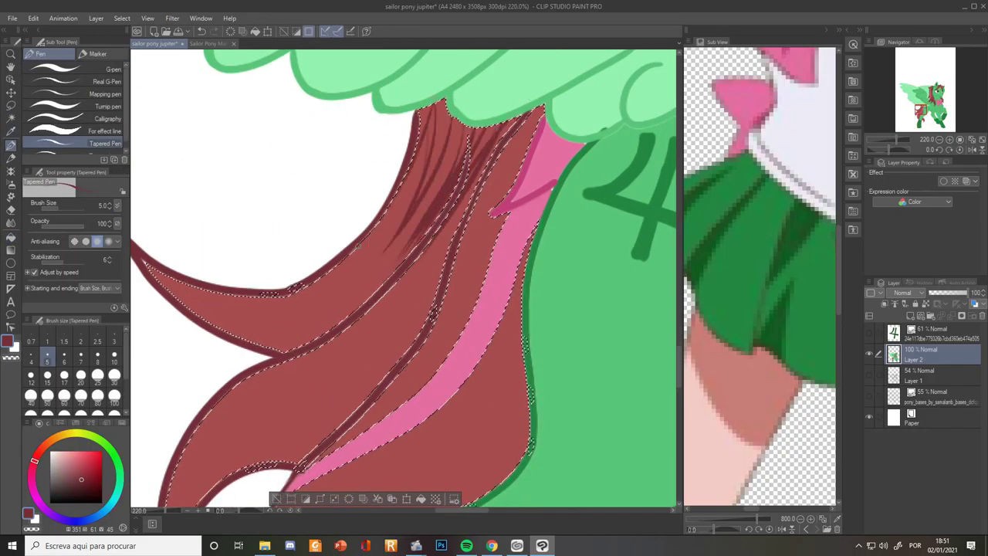
{"action": "left_click_drag", "start_coordinate": [429, 131], "coordinate": [395, 224]}
{"action": "left_click_drag", "start_coordinate": [463, 173], "coordinate": [399, 251]}
{"action": "left_click_drag", "start_coordinate": [494, 147], "coordinate": [446, 255]}
{"action": "mouse_move", "coordinate": [515, 138]}
{"action": "left_mouse_down"}
{"action": "mouse_move", "coordinate": [465, 247]}
{"action": "mouse_move", "coordinate": [480, 240]}
{"action": "mouse_move", "coordinate": [515, 315]}
{"action": "left_mouse_up"}
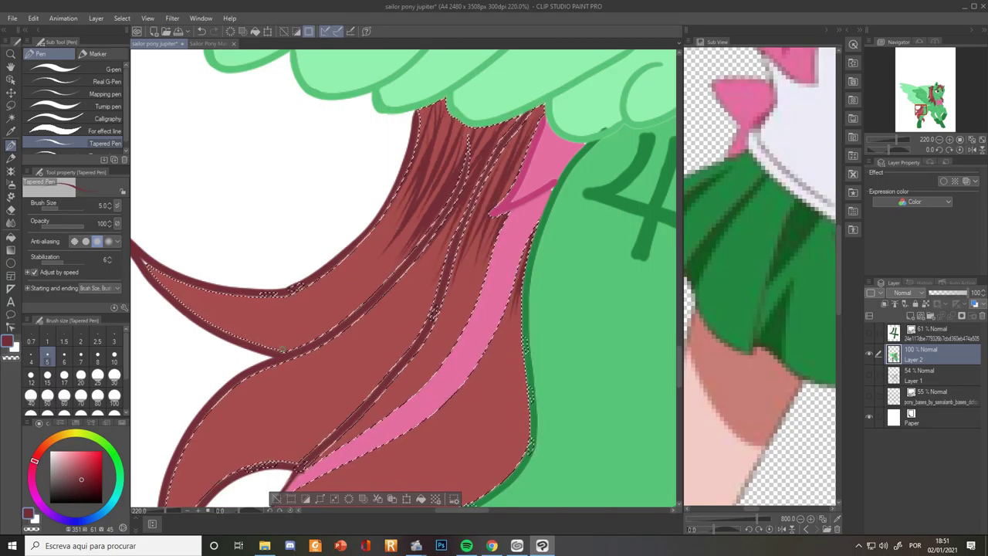
Paint dark red strands in the pointed tip of the tail's uppermost lock
{"action": "left_click_drag", "start_coordinate": [282, 350], "coordinate": [416, 282]}
{"action": "left_click_drag", "start_coordinate": [288, 204], "coordinate": [378, 231]}
{"action": "left_click_drag", "start_coordinate": [307, 224], "coordinate": [409, 247]}
{"action": "left_click_drag", "start_coordinate": [328, 245], "coordinate": [446, 247]}
{"action": "left_click_drag", "start_coordinate": [359, 264], "coordinate": [443, 271]}
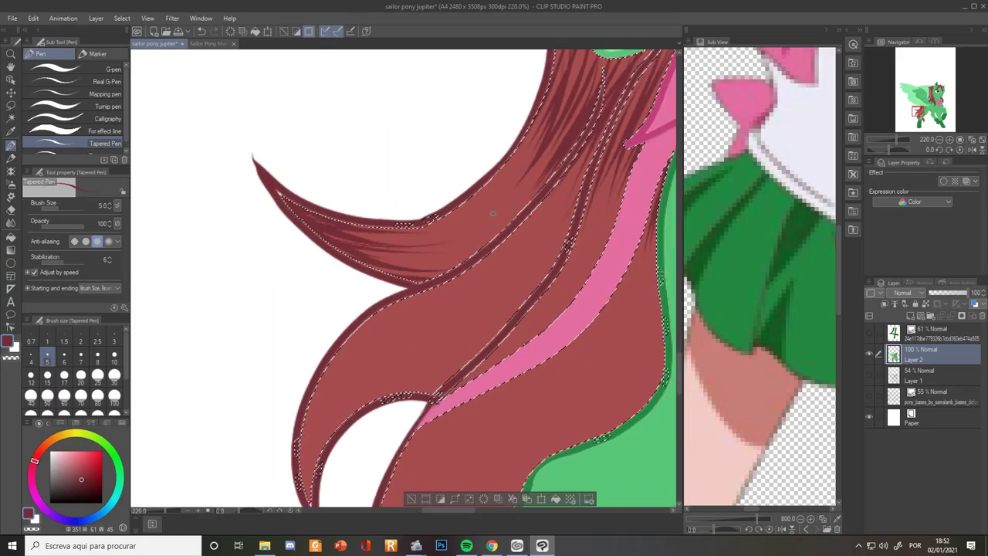
Paint curved dark red strands in the tail's middle lock, following its curl to the tip
{"action": "scroll", "coordinate": [492, 214], "scroll_direction": "up", "scroll_amount": 1}
{"action": "scroll", "coordinate": [492, 213], "scroll_direction": "down", "scroll_amount": 3}
{"action": "left_click_drag", "start_coordinate": [432, 356], "coordinate": [448, 367]}
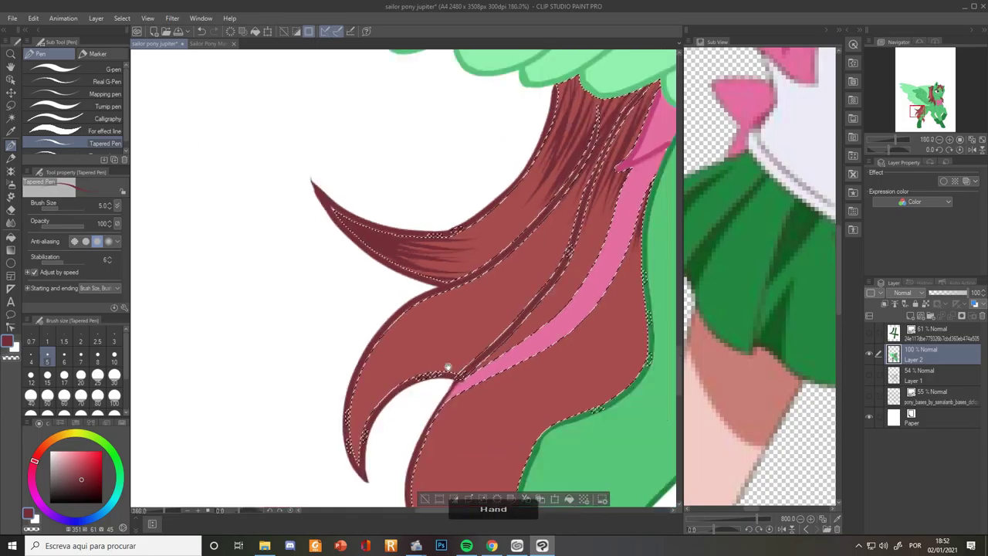
{"action": "scroll", "coordinate": [448, 367], "scroll_direction": "up", "scroll_amount": 3}
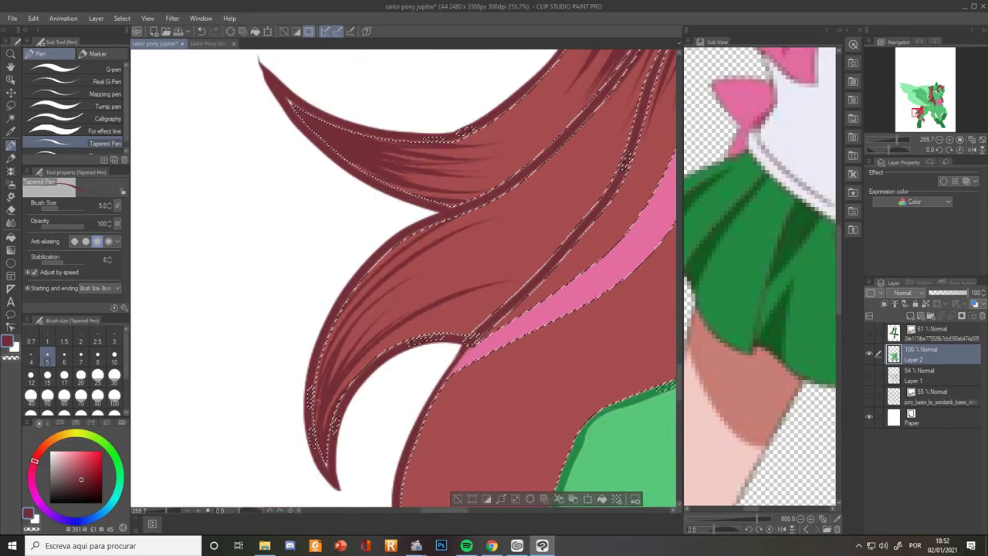
{"action": "scroll", "coordinate": [317, 400], "scroll_direction": "up", "scroll_amount": 2}
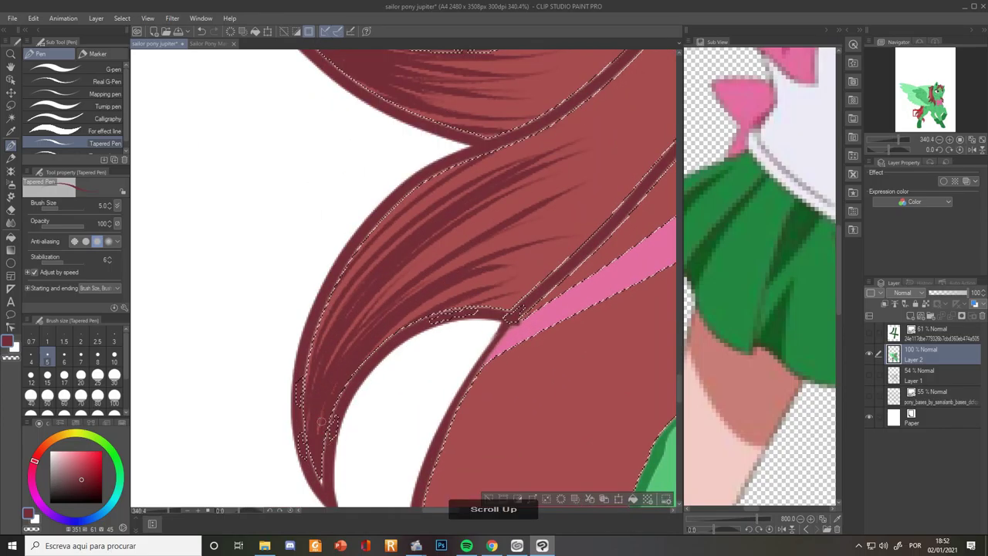
Paint dark red strands in the tail's lower lock above the boot and in the tip behind the leg
{"action": "scroll", "coordinate": [321, 422], "scroll_direction": "down", "scroll_amount": 5}
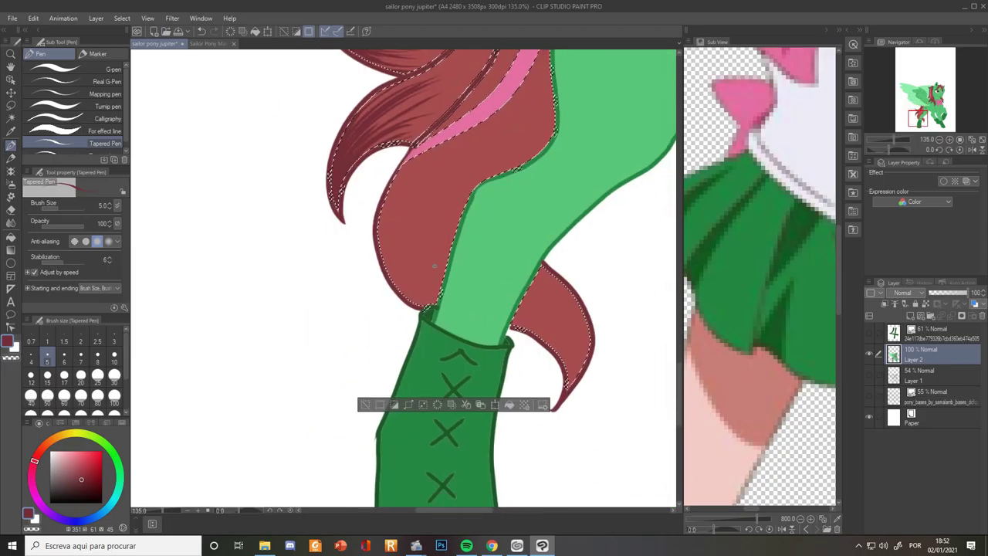
{"action": "scroll", "coordinate": [435, 266], "scroll_direction": "down", "scroll_amount": 1}
{"action": "scroll", "coordinate": [434, 265], "scroll_direction": "up", "scroll_amount": 2}
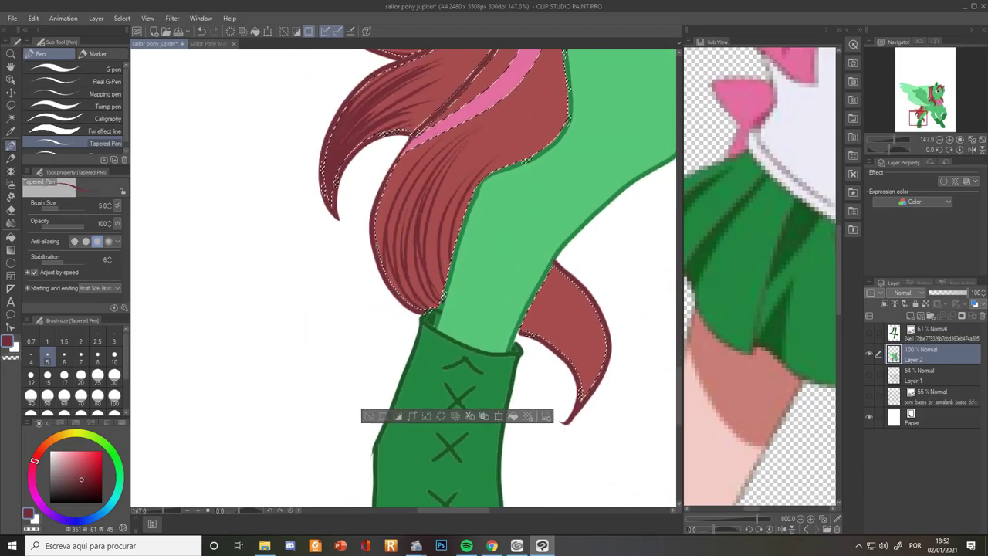
{"action": "scroll", "coordinate": [559, 254], "scroll_direction": "down", "scroll_amount": 2}
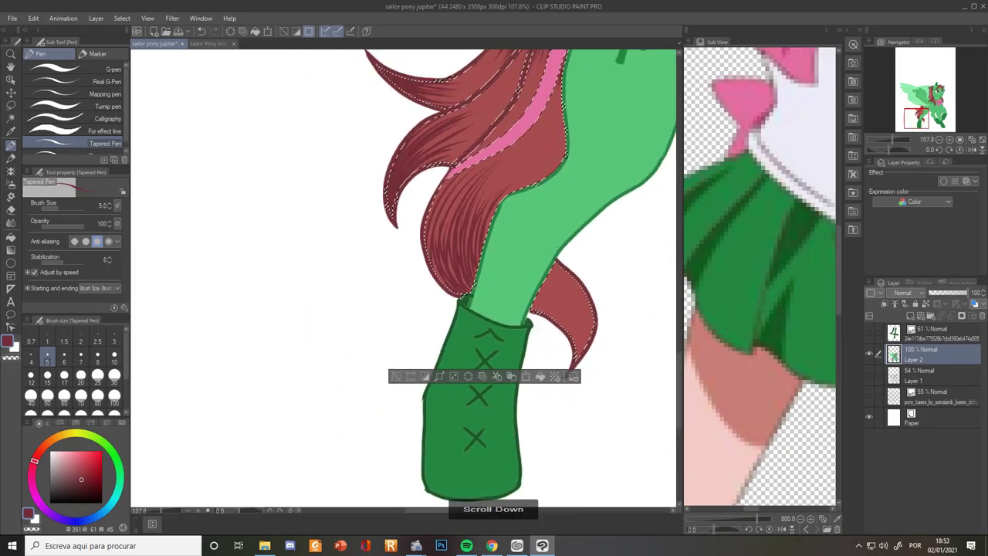
{"action": "scroll", "coordinate": [433, 271], "scroll_direction": "up", "scroll_amount": 3}
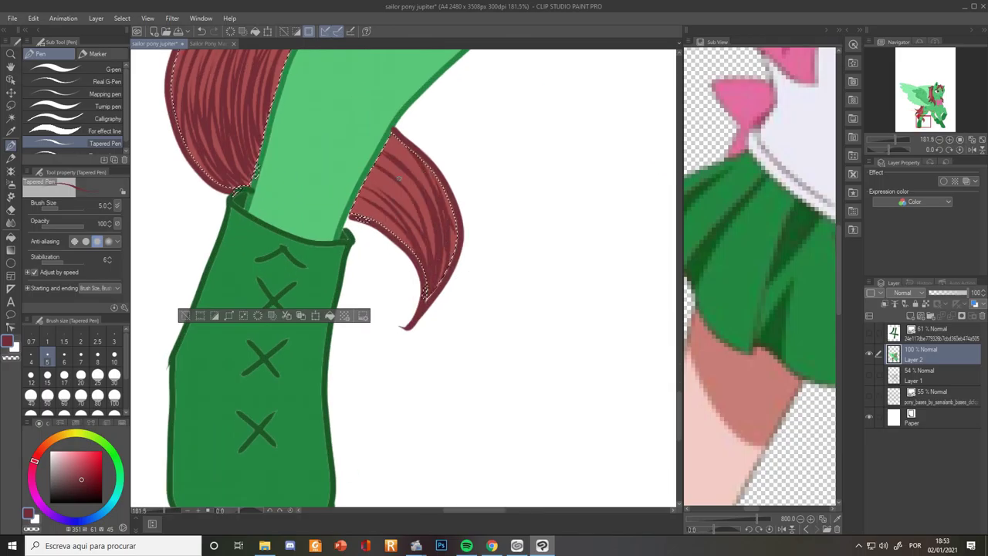
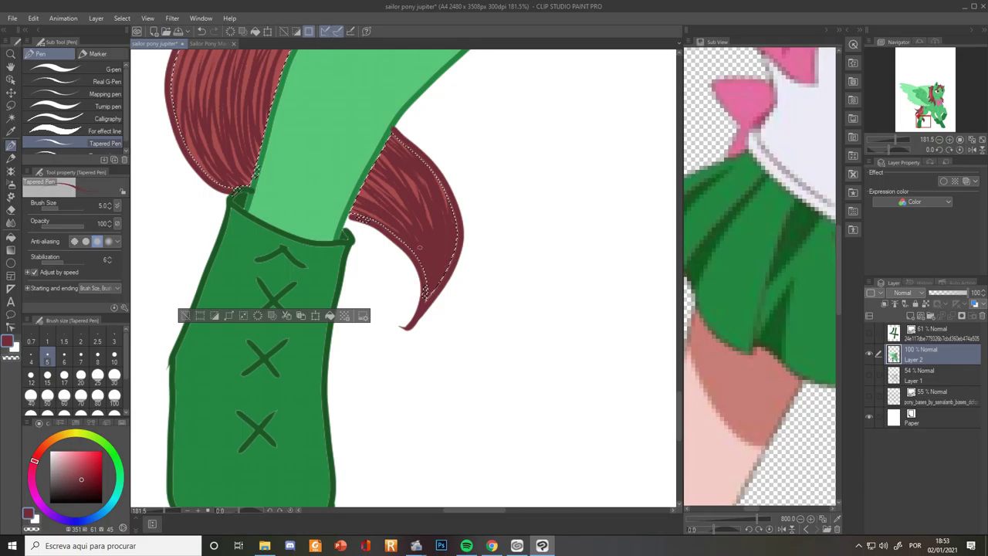
{"action": "scroll", "coordinate": [440, 186], "scroll_direction": "down", "scroll_amount": 3}
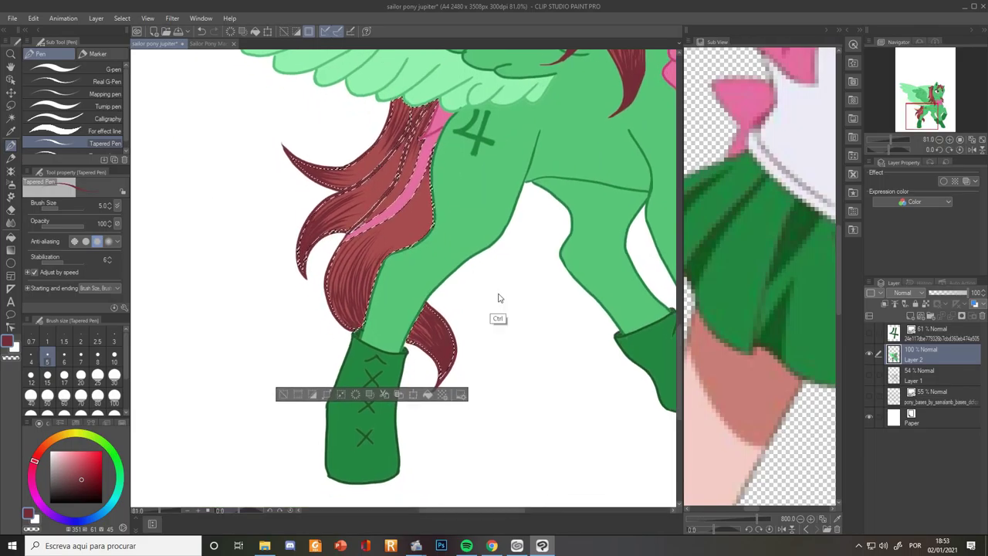
Clear the selection and touch up the tail locks' edges and tips with the same dark red
{"action": "key", "text": "ctrl+d"}
{"action": "scroll", "coordinate": [486, 287], "scroll_direction": "up", "scroll_amount": 4}
{"action": "scroll", "coordinate": [419, 363], "scroll_direction": "down", "scroll_amount": 3}
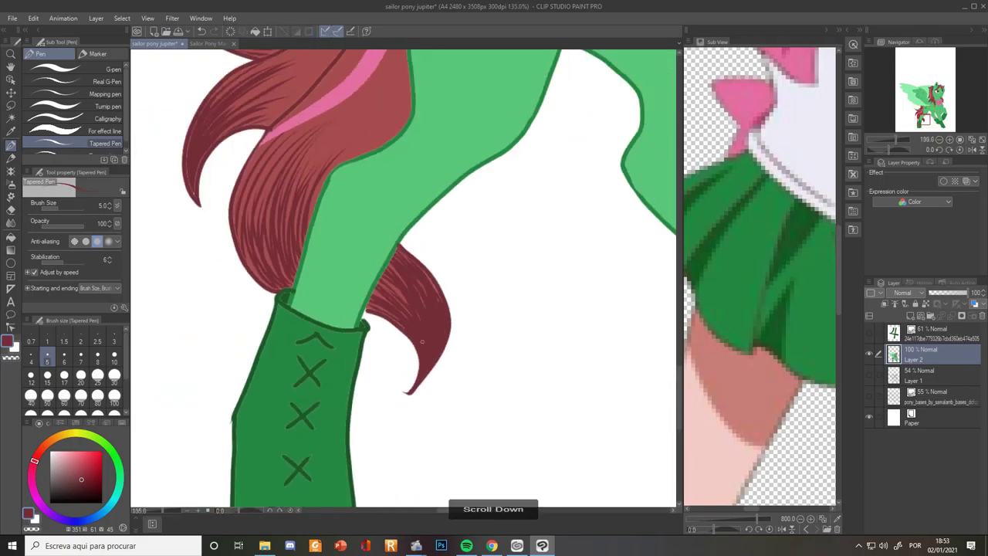
{"action": "scroll", "coordinate": [347, 309], "scroll_direction": "up", "scroll_amount": 3}
{"action": "scroll", "coordinate": [309, 270], "scroll_direction": "down", "scroll_amount": 3}
{"action": "scroll", "coordinate": [251, 230], "scroll_direction": "up", "scroll_amount": 4}
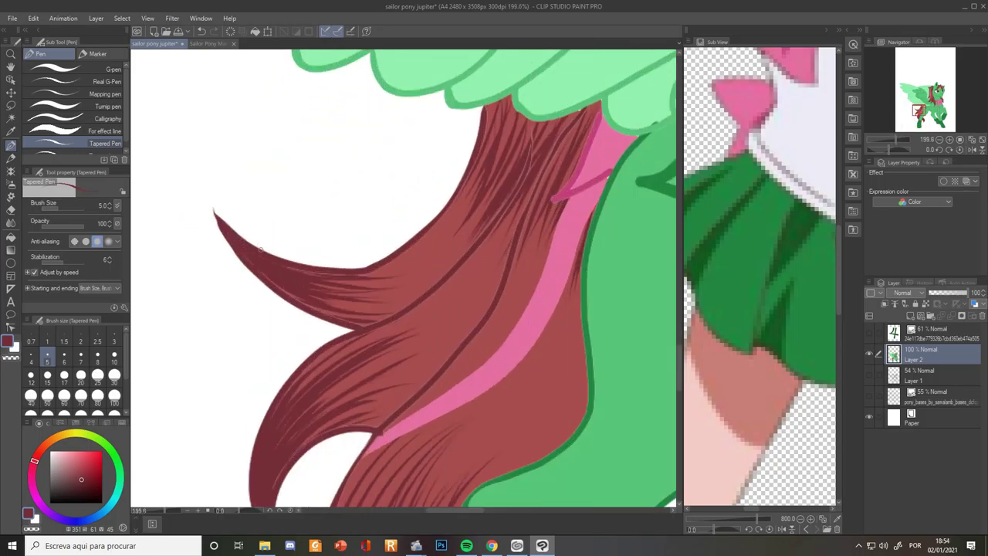
{"action": "scroll", "coordinate": [451, 353], "scroll_direction": "down", "scroll_amount": 5}
{"action": "scroll", "coordinate": [451, 353], "scroll_direction": "down", "scroll_amount": 2}
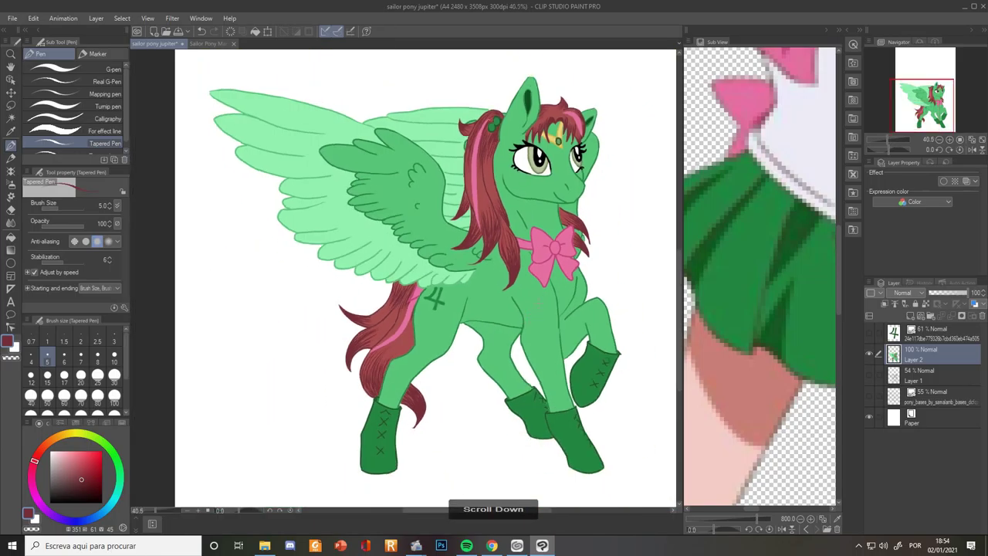
Select the pink streaks in the fringe, ponytail and tail with Auto select
{"action": "scroll", "coordinate": [479, 254], "scroll_direction": "up", "scroll_amount": 5}
{"action": "key", "text": "w"}
{"action": "left_click", "coordinate": [552, 189]}
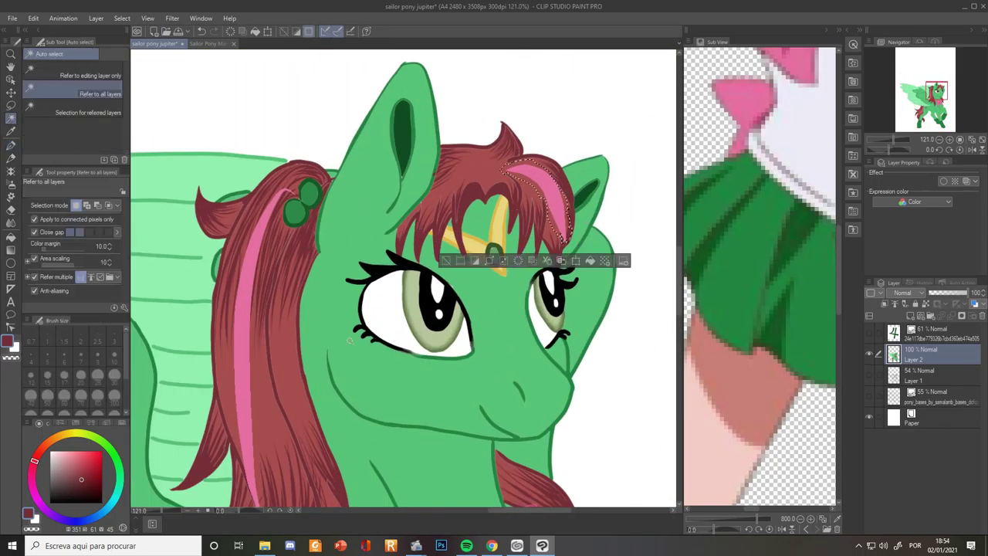
{"action": "left_click", "coordinate": [248, 263], "text": "shift"}
{"action": "scroll", "coordinate": [248, 267], "scroll_direction": "down", "scroll_amount": 3}
{"action": "mouse_move", "coordinate": [232, 447]}
{"action": "left_mouse_down"}
{"action": "mouse_move", "coordinate": [305, 227]}
{"action": "mouse_move", "coordinate": [538, 116]}
{"action": "left_mouse_up"}
{"action": "left_click", "coordinate": [401, 298], "text": "shift"}
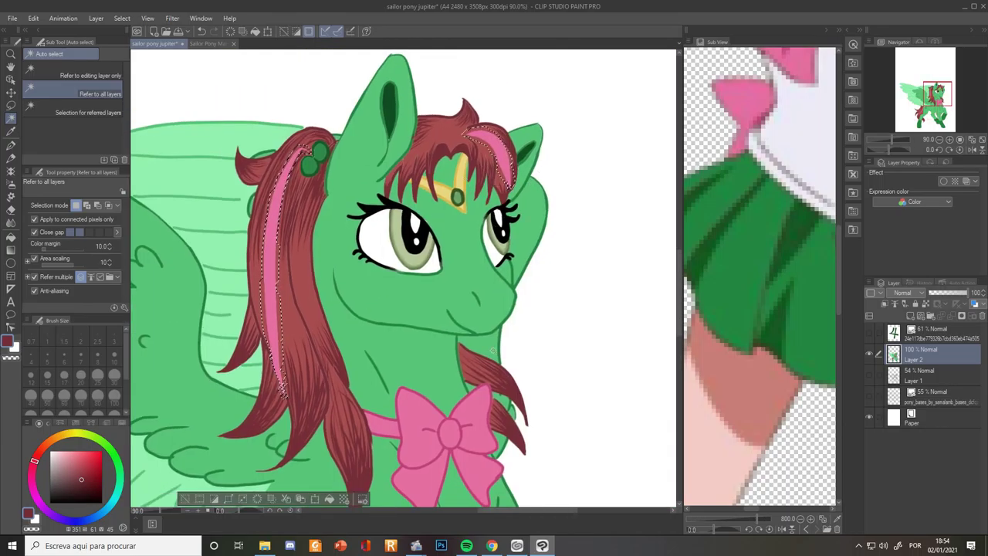
Paint dark pink strands in the fringe's pink streak with the Tapered Pen
{"action": "key", "text": "p"}
{"action": "scroll", "coordinate": [515, 172], "scroll_direction": "up", "scroll_amount": 5}
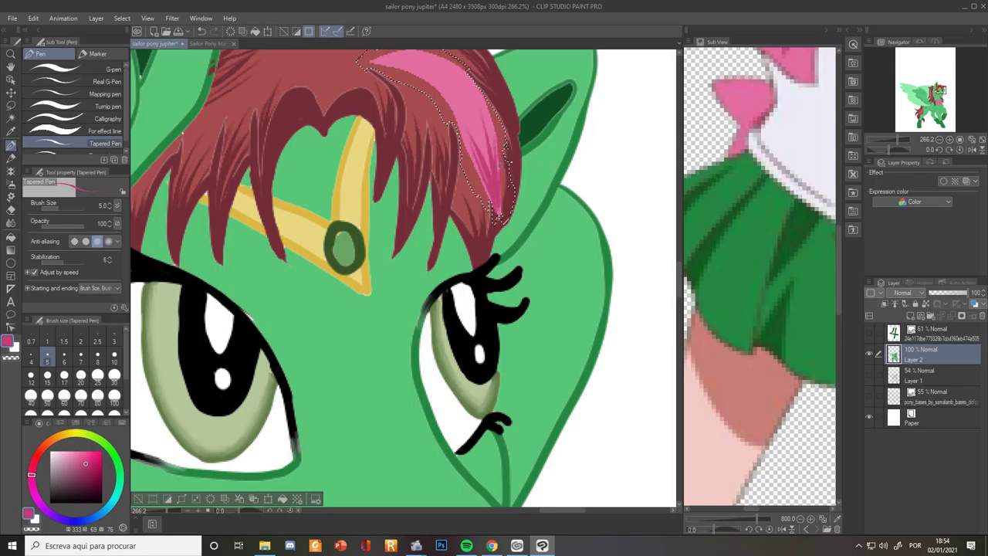
{"action": "scroll", "coordinate": [497, 183], "scroll_direction": "down", "scroll_amount": 2}
{"action": "left_click_drag", "start_coordinate": [227, 494], "coordinate": [475, 503]}
{"action": "scroll", "coordinate": [348, 207], "scroll_direction": "up", "scroll_amount": 3}
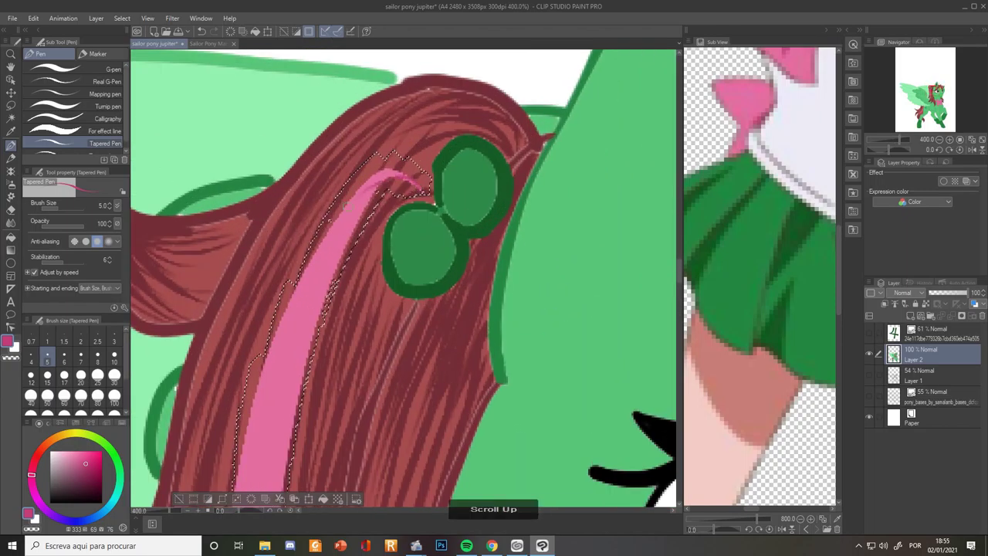
Paint dark pink strands along the ponytail's pink streak, from the hair tie down to its lower tip
{"action": "left_click_drag", "start_coordinate": [314, 284], "coordinate": [261, 381]}
{"action": "left_click_drag", "start_coordinate": [303, 291], "coordinate": [270, 449]}
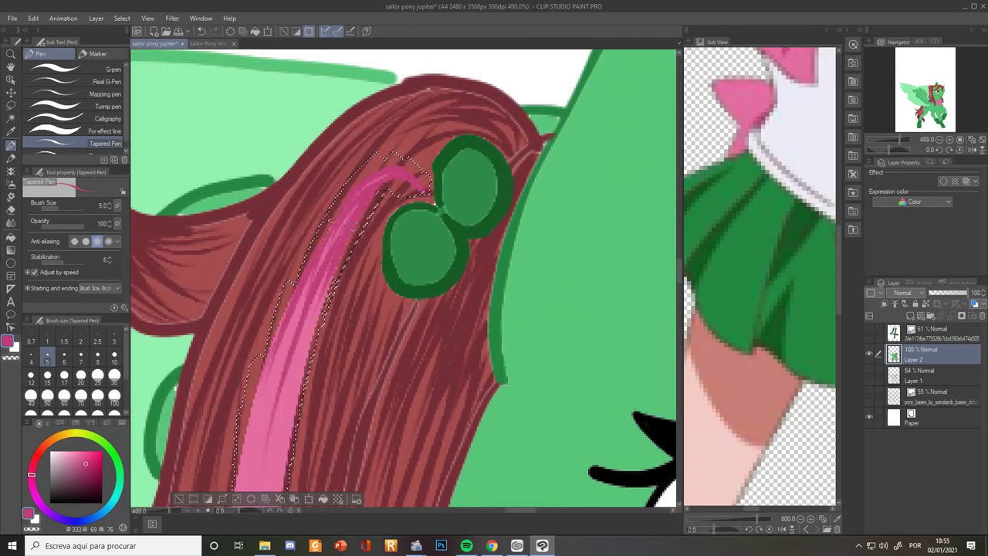
{"action": "scroll", "coordinate": [418, 235], "scroll_direction": "down", "scroll_amount": 6}
{"action": "scroll", "coordinate": [329, 446], "scroll_direction": "up", "scroll_amount": 3}
{"action": "mouse_move", "coordinate": [426, 165]}
{"action": "left_mouse_down"}
{"action": "mouse_move", "coordinate": [448, 98]}
{"action": "mouse_move", "coordinate": [432, 147]}
{"action": "left_mouse_up"}
{"action": "left_click_drag", "start_coordinate": [375, 220], "coordinate": [359, 317]}
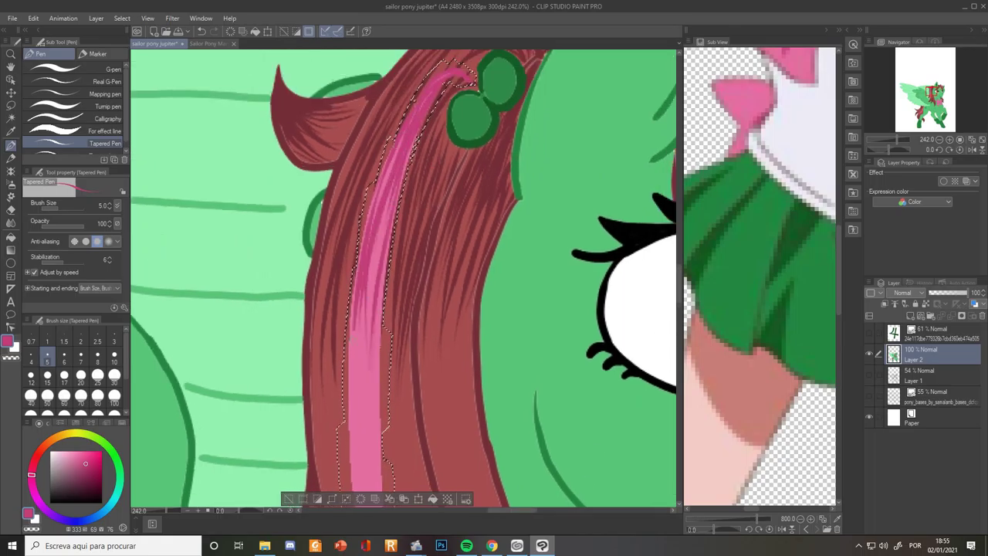
{"action": "scroll", "coordinate": [368, 389], "scroll_direction": "down", "scroll_amount": 3}
{"action": "left_click_drag", "start_coordinate": [382, 440], "coordinate": [419, 212]}
{"action": "scroll", "coordinate": [421, 379], "scroll_direction": "up", "scroll_amount": 8}
{"action": "left_click_drag", "start_coordinate": [434, 421], "coordinate": [383, 241]}
Paint dark pink strands at both ends of the tail's pink streak and clear the selection
{"action": "scroll", "coordinate": [391, 226], "scroll_direction": "down", "scroll_amount": 4}
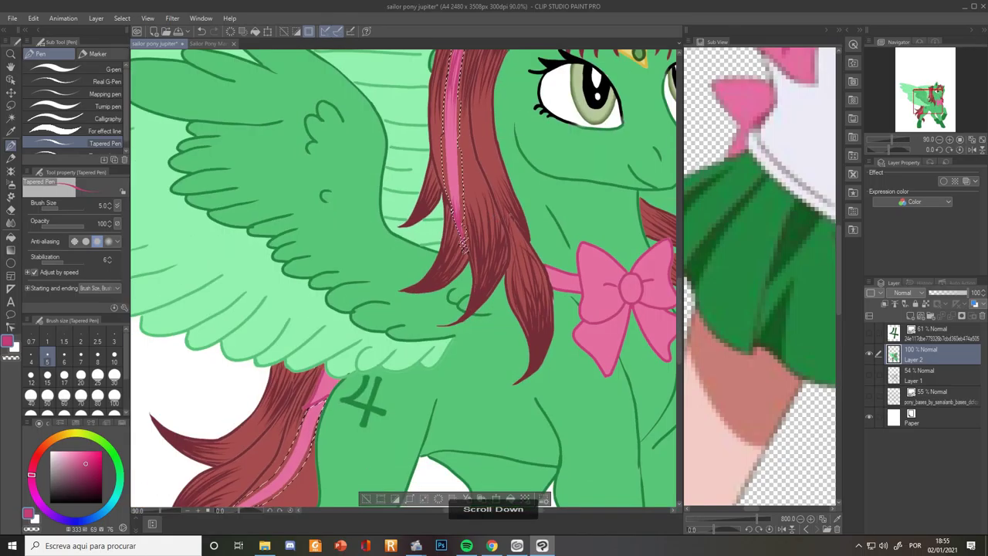
{"action": "scroll", "coordinate": [391, 226], "scroll_direction": "up", "scroll_amount": 2}
{"action": "scroll", "coordinate": [463, 250], "scroll_direction": "up", "scroll_amount": 4}
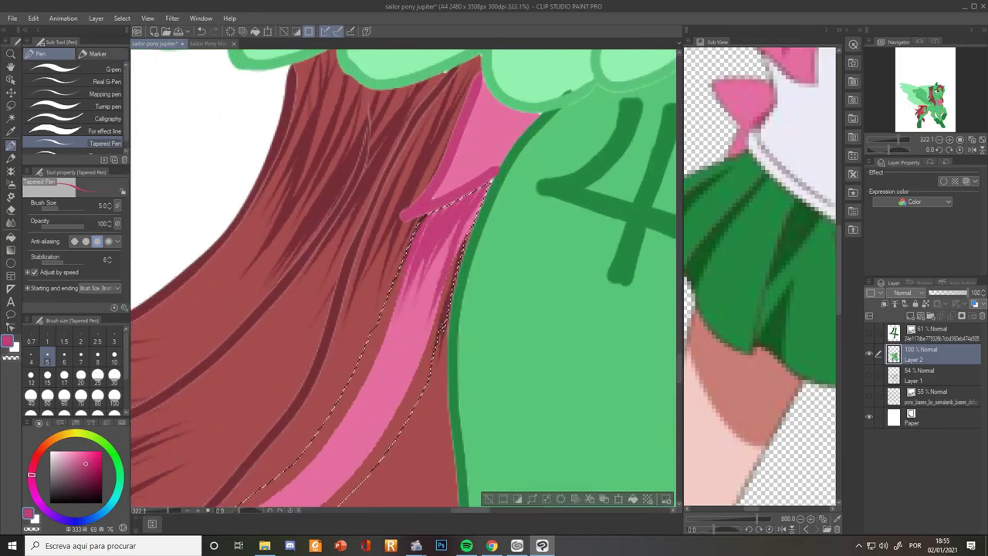
{"action": "left_click_drag", "start_coordinate": [436, 330], "coordinate": [405, 406]}
{"action": "scroll", "coordinate": [405, 406], "scroll_direction": "down", "scroll_amount": 2}
{"action": "scroll", "coordinate": [405, 407], "scroll_direction": "down", "scroll_amount": 3}
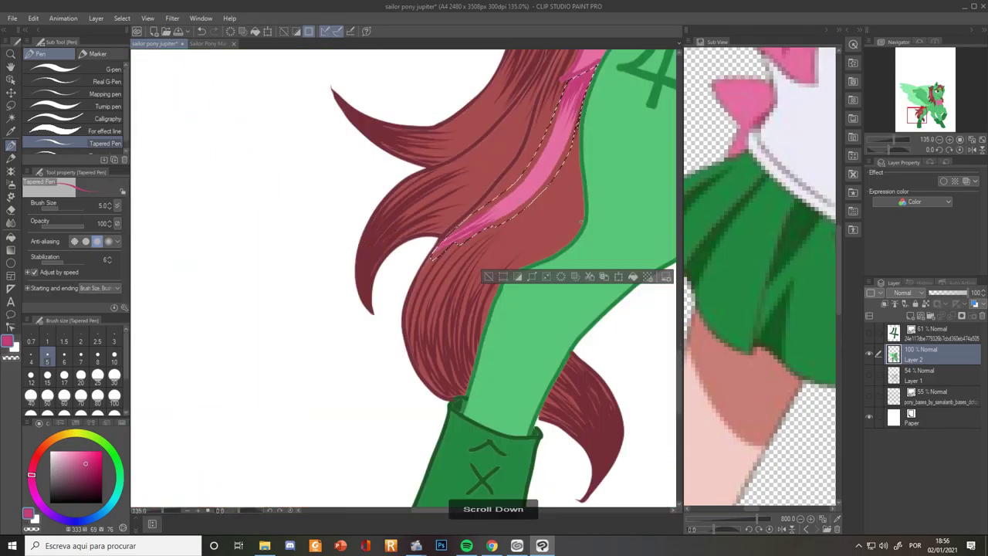
{"action": "scroll", "coordinate": [519, 307], "scroll_direction": "up", "scroll_amount": 1}
{"action": "key", "text": "ctrl+d"}
Select the fringe with Auto select and paint a shine across it with the Highlight airbrush at size 10
{"action": "scroll", "coordinate": [494, 262], "scroll_direction": "down", "scroll_amount": 2}
{"action": "left_click_drag", "start_coordinate": [493, 263], "coordinate": [443, 308]}
{"action": "scroll", "coordinate": [542, 158], "scroll_direction": "up", "scroll_amount": 5}
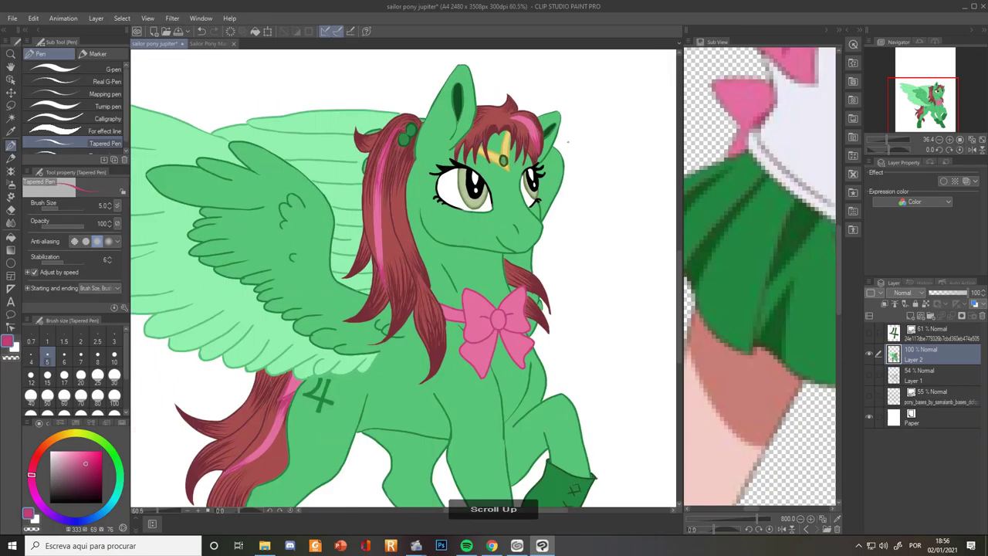
{"action": "left_click_drag", "start_coordinate": [541, 120], "coordinate": [592, 157]}
{"action": "left_click", "coordinate": [11, 184]}
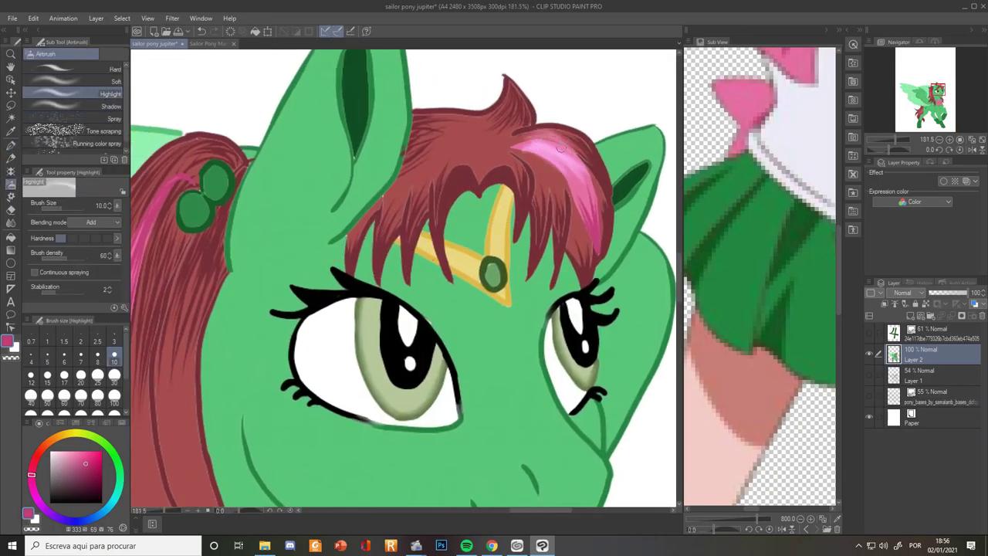
{"action": "key", "text": "w"}
{"action": "left_click", "coordinate": [562, 188]}
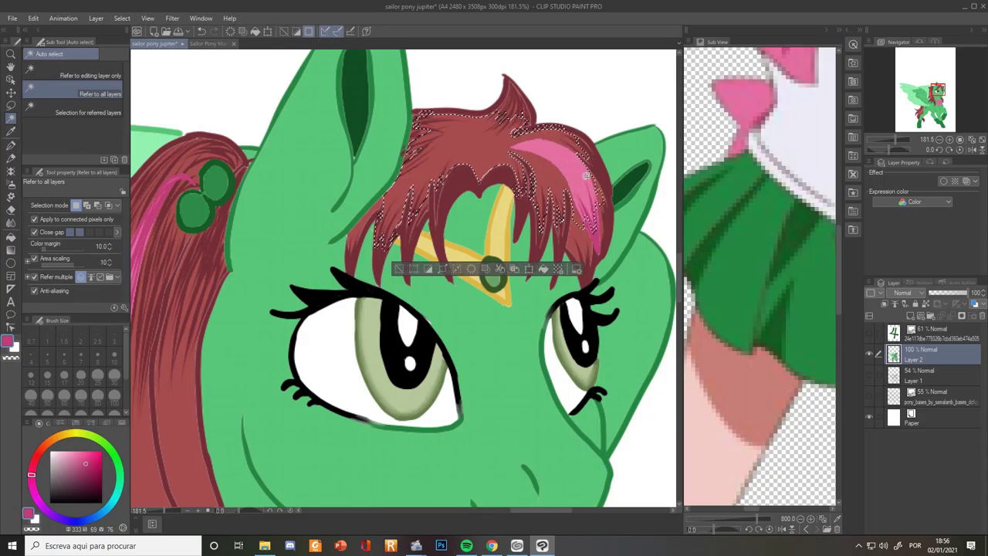
{"action": "left_click", "coordinate": [12, 184]}
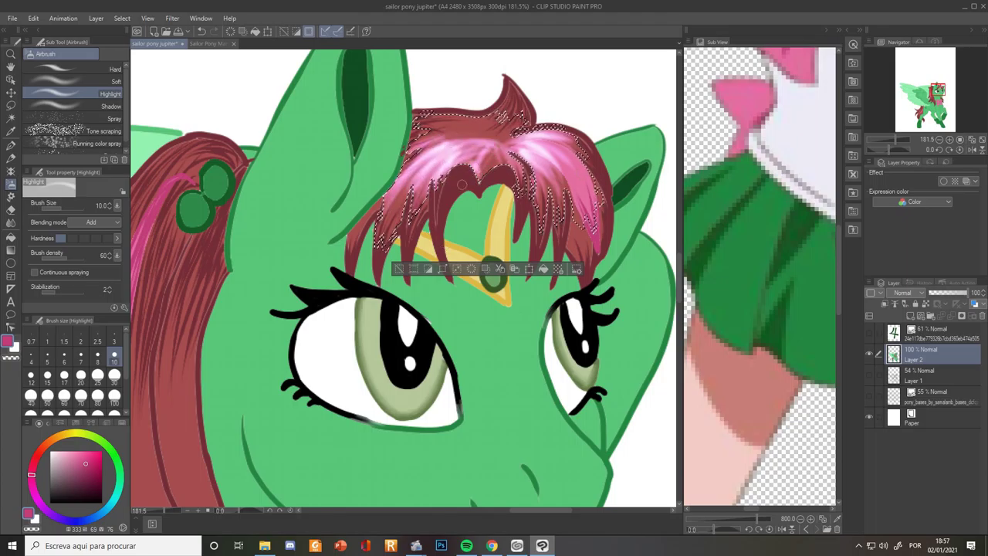
{"action": "scroll", "coordinate": [508, 124], "scroll_direction": "down", "scroll_amount": 2}
{"action": "scroll", "coordinate": [507, 124], "scroll_direction": "up", "scroll_amount": 1}
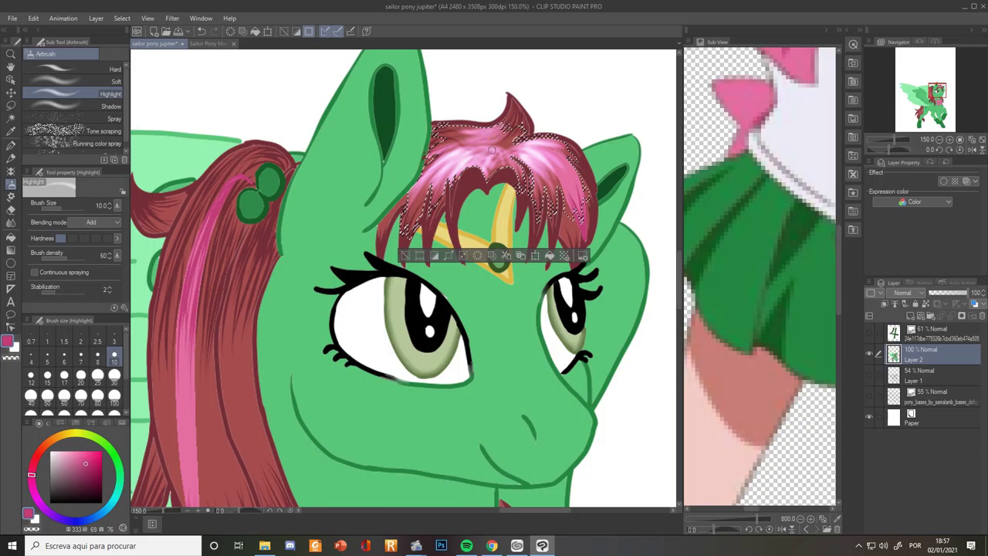
{"action": "scroll", "coordinate": [490, 149], "scroll_direction": "down", "scroll_amount": 3}
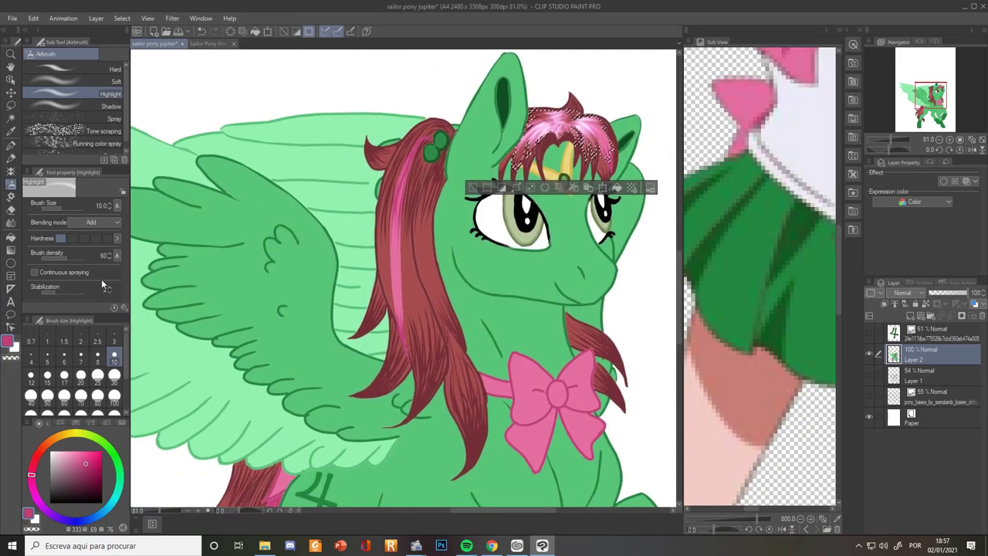
Select the ponytail's red sections and pink streak, and airbrush a highlight band across the middle of them
{"action": "left_click", "coordinate": [10, 118]}
{"action": "left_click", "coordinate": [392, 279]}
{"action": "left_click", "coordinate": [409, 291], "text": "shift"}
{"action": "left_click", "coordinate": [433, 290], "text": "shift"}
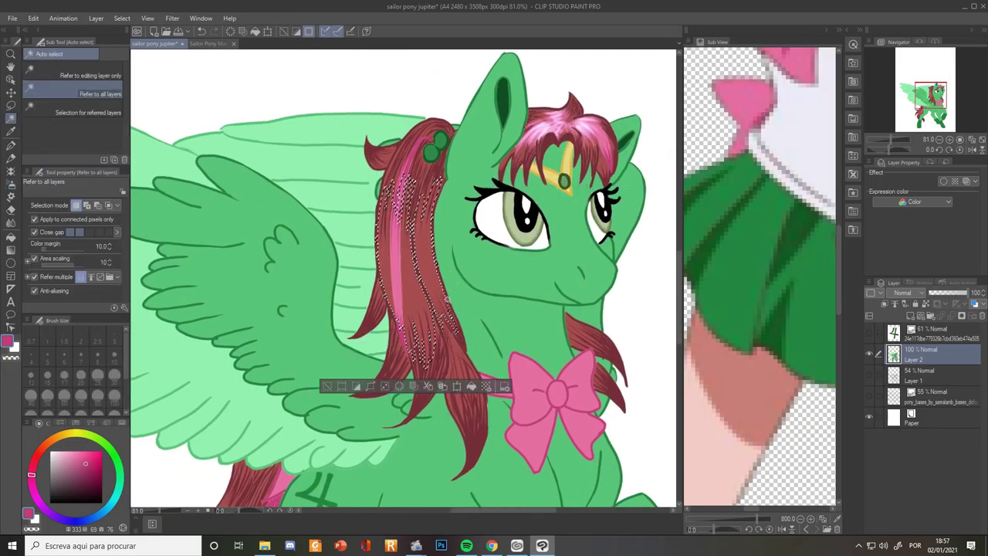
{"action": "key", "text": "b"}
{"action": "scroll", "coordinate": [440, 324], "scroll_direction": "up", "scroll_amount": 3}
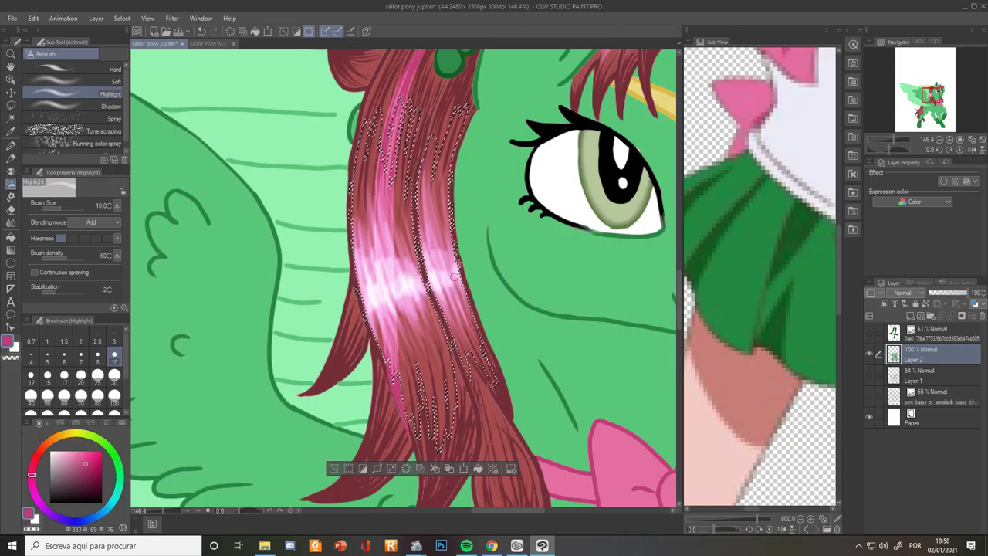
{"action": "scroll", "coordinate": [454, 276], "scroll_direction": "down", "scroll_amount": 3}
{"action": "scroll", "coordinate": [455, 276], "scroll_direction": "up", "scroll_amount": 2}
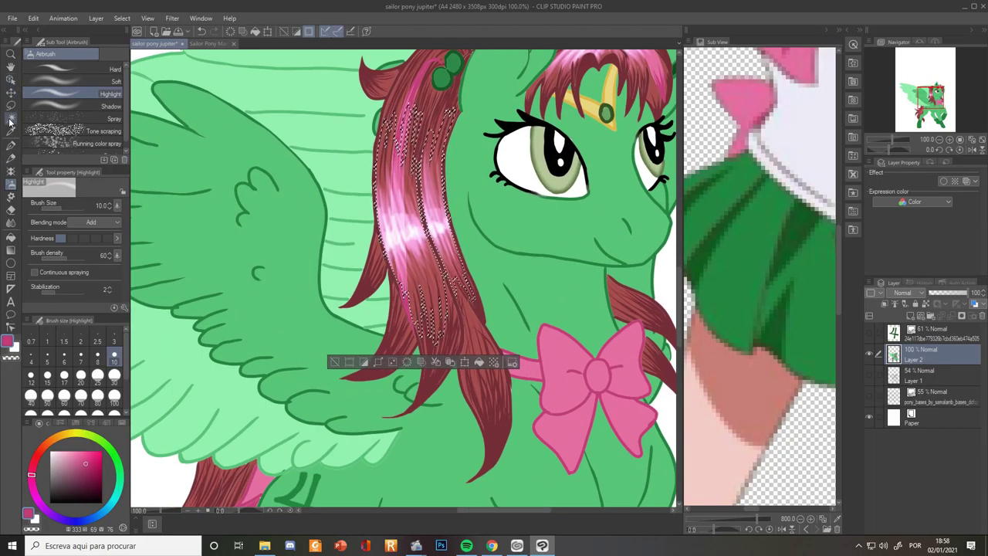
Select the ponytail's red sections, including the small outer lock, with Auto select and airbrush a highlight onto that lock's upper end
{"action": "left_click", "coordinate": [10, 120]}
{"action": "scroll", "coordinate": [399, 264], "scroll_direction": "up", "scroll_amount": 4}
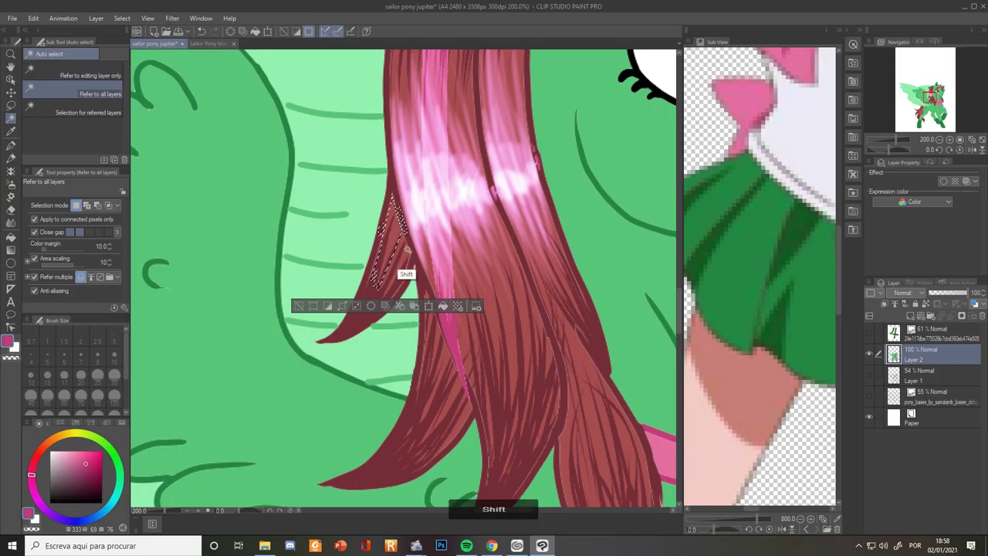
{"action": "left_click", "coordinate": [407, 282], "text": "shift"}
{"action": "left_click", "coordinate": [409, 278], "text": "shift"}
{"action": "left_click", "coordinate": [411, 218], "text": "shift"}
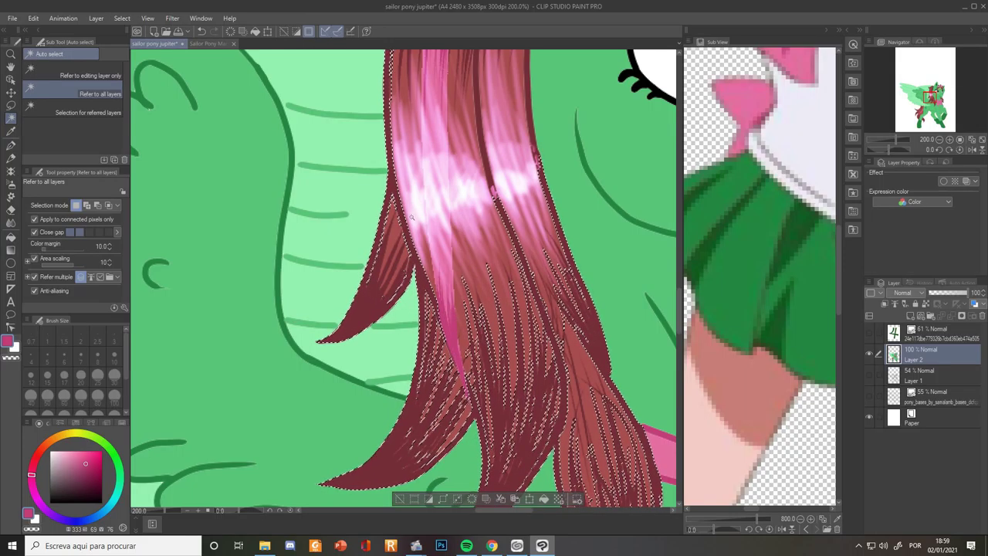
{"action": "left_click", "coordinate": [11, 185]}
{"action": "scroll", "coordinate": [402, 236], "scroll_direction": "up", "scroll_amount": 5}
{"action": "mouse_move", "coordinate": [391, 188]}
{"action": "left_mouse_down"}
{"action": "mouse_move", "coordinate": [406, 286]}
{"action": "mouse_move", "coordinate": [385, 177]}
{"action": "left_mouse_up"}
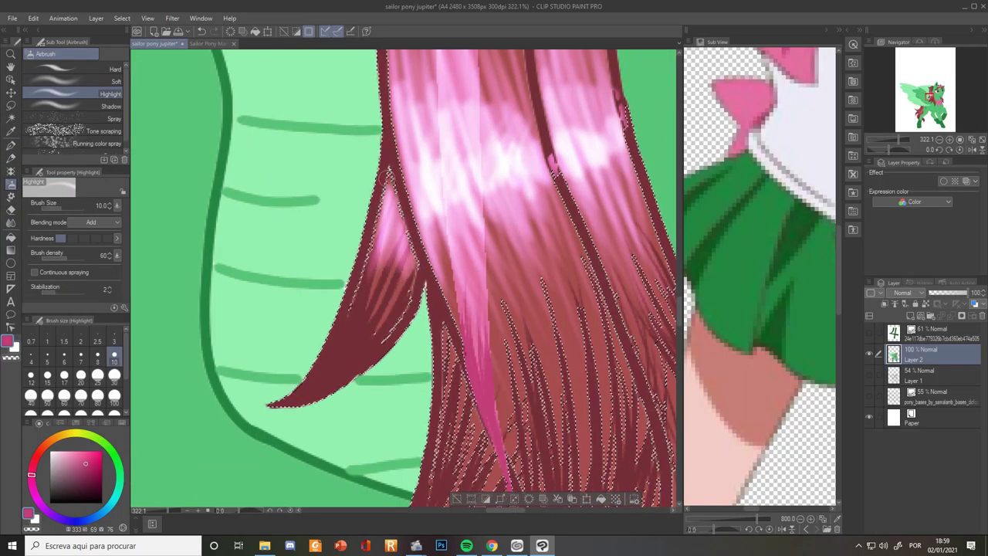
Select the tail's red sections and pink streak with Auto select, airbrush a Highlight band across their middle, and clear the selection
{"action": "scroll", "coordinate": [376, 314], "scroll_direction": "down", "scroll_amount": 5}
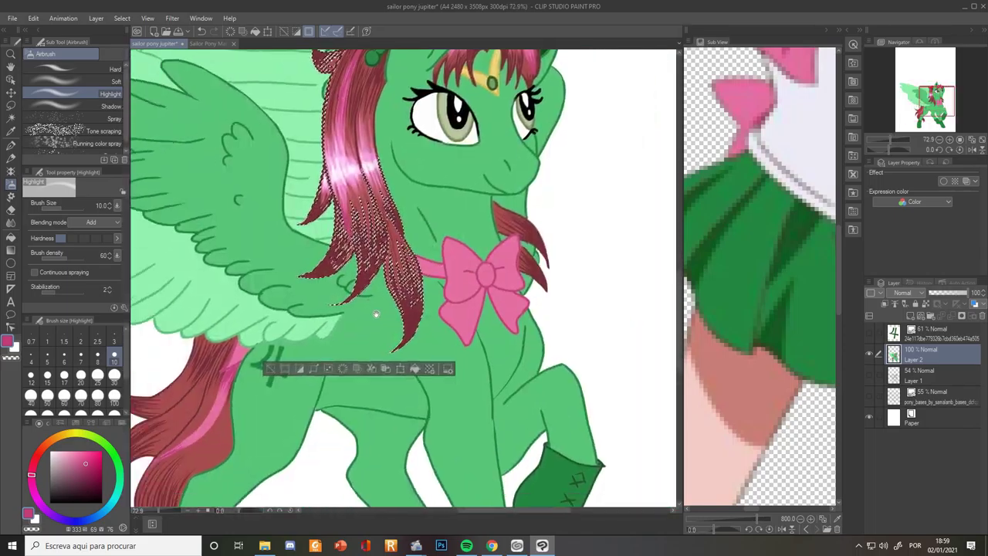
{"action": "left_click_drag", "start_coordinate": [376, 314], "coordinate": [600, 205]}
{"action": "scroll", "coordinate": [371, 386], "scroll_direction": "up", "scroll_amount": 8}
{"action": "left_click", "coordinate": [11, 119]}
{"action": "left_click", "coordinate": [424, 199]}
{"action": "left_click", "coordinate": [448, 227], "text": "shift"}
{"action": "left_click", "coordinate": [484, 228], "text": "shift"}
{"action": "left_click", "coordinate": [522, 251], "text": "shift"}
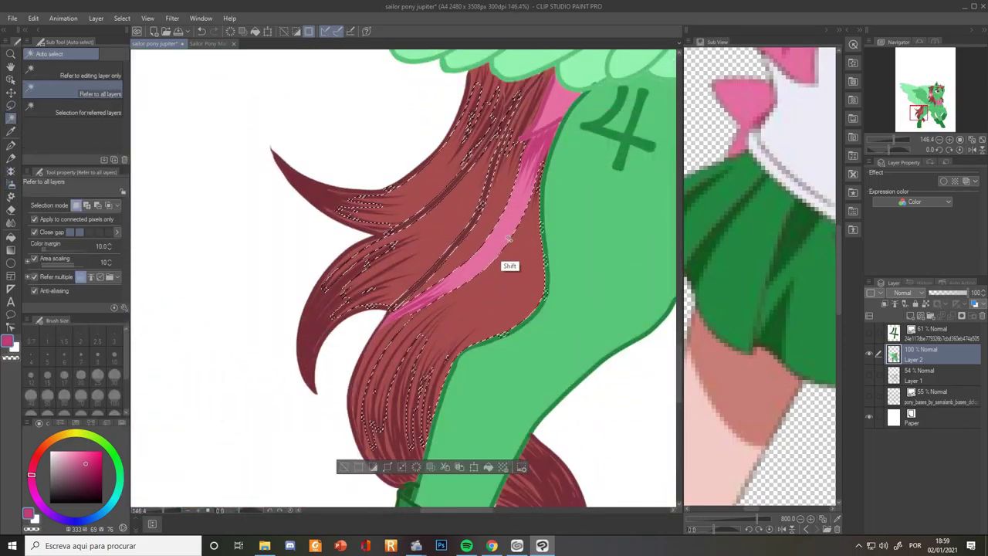
{"action": "scroll", "coordinate": [508, 239], "scroll_direction": "down", "scroll_amount": 2}
{"action": "scroll", "coordinate": [470, 187], "scroll_direction": "up", "scroll_amount": 2}
{"action": "key", "text": "b"}
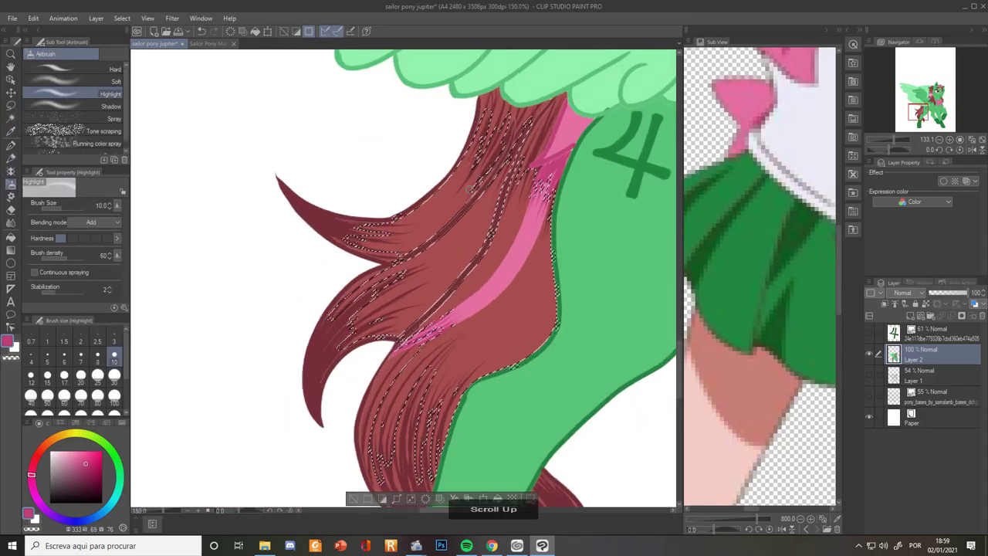
{"action": "scroll", "coordinate": [471, 189], "scroll_direction": "up", "scroll_amount": 1}
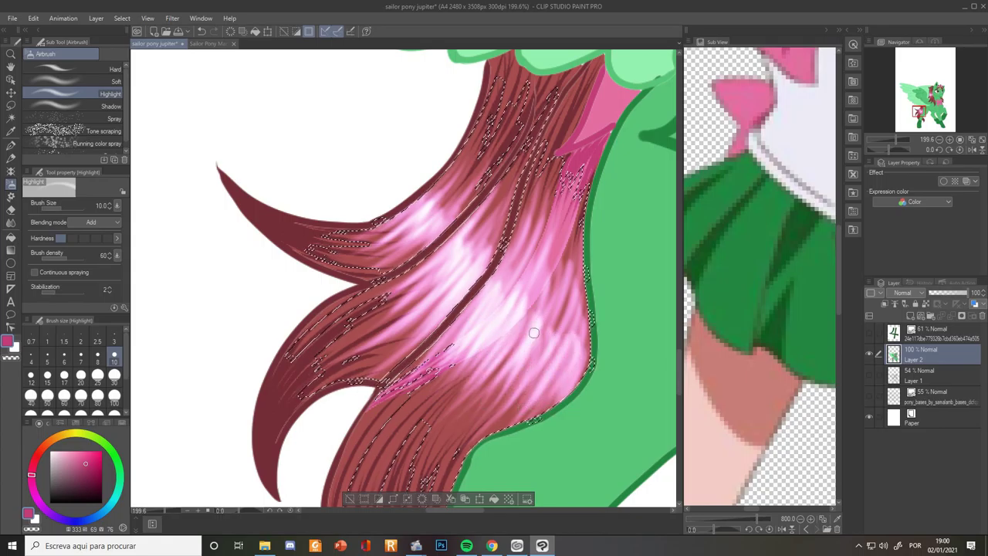
{"action": "scroll", "coordinate": [556, 390], "scroll_direction": "down", "scroll_amount": 6}
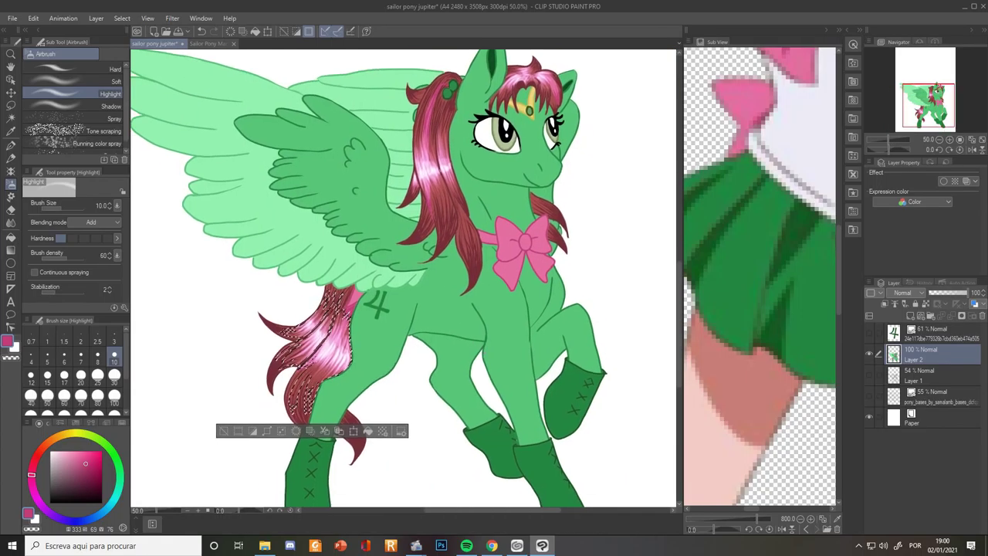
{"action": "key", "text": "ctrl+d"}
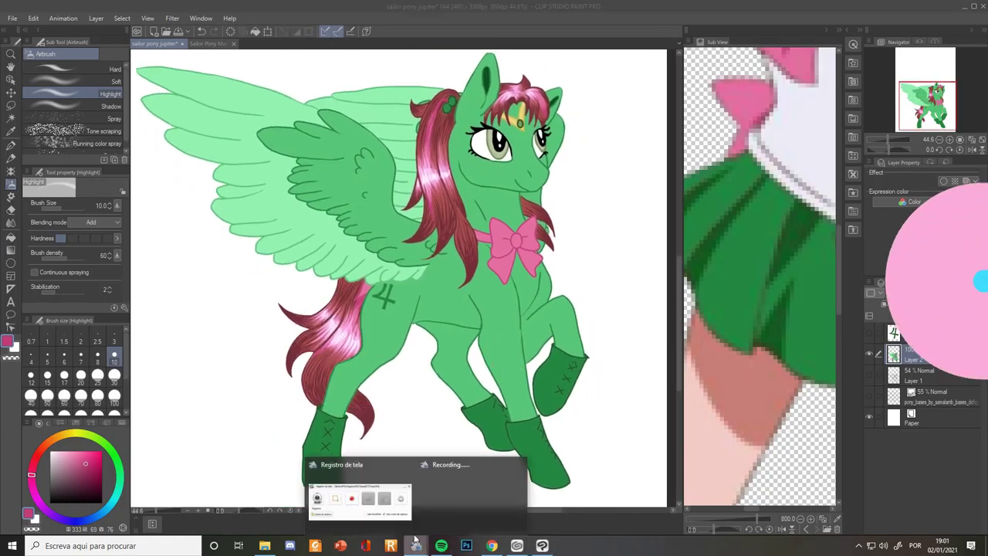